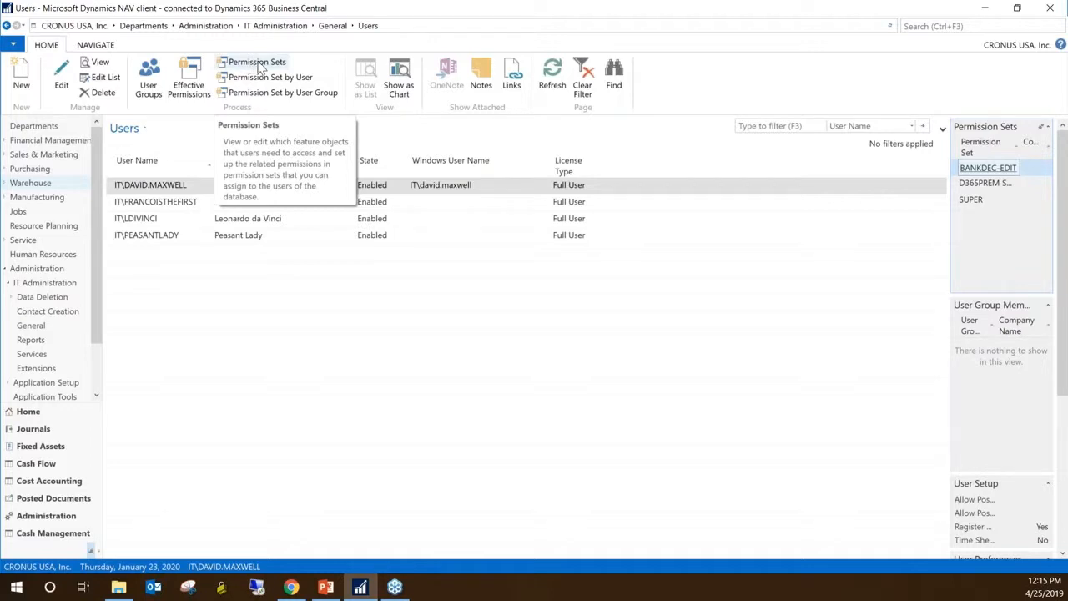
Open the full list of permission sets from the Users page and widen its Permission Set column
{"action": "left_click", "coordinate": [986, 169]}
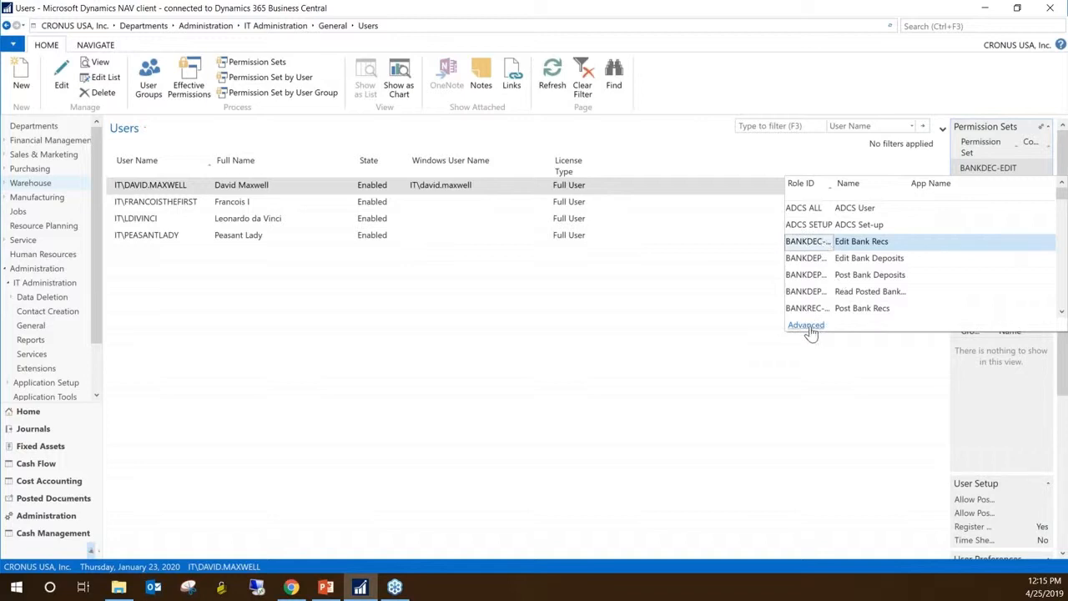
{"action": "left_click", "coordinate": [671, 150]}
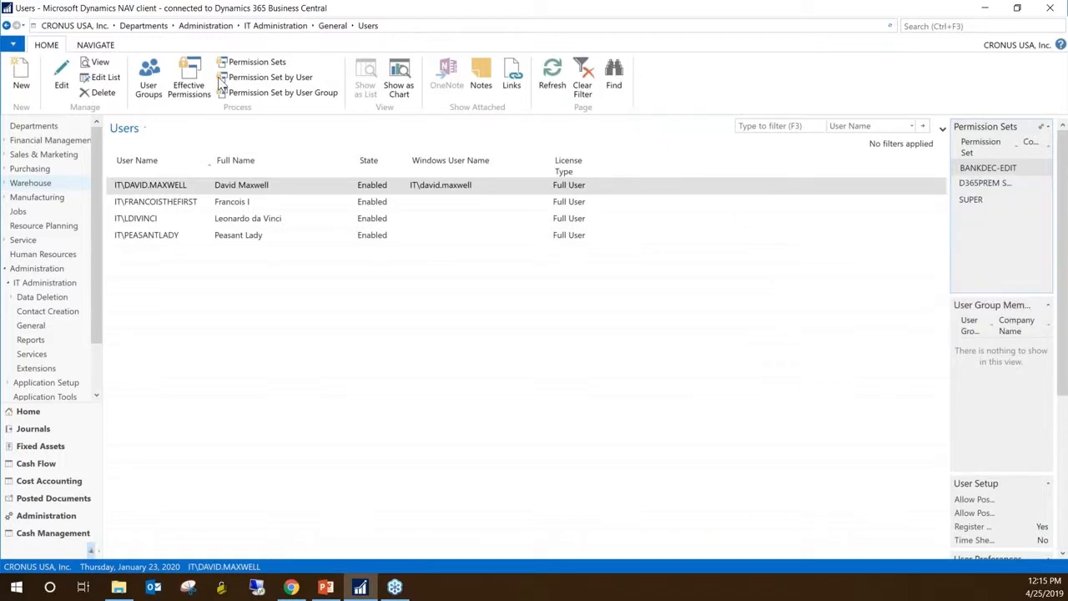
{"action": "left_click", "coordinate": [248, 64]}
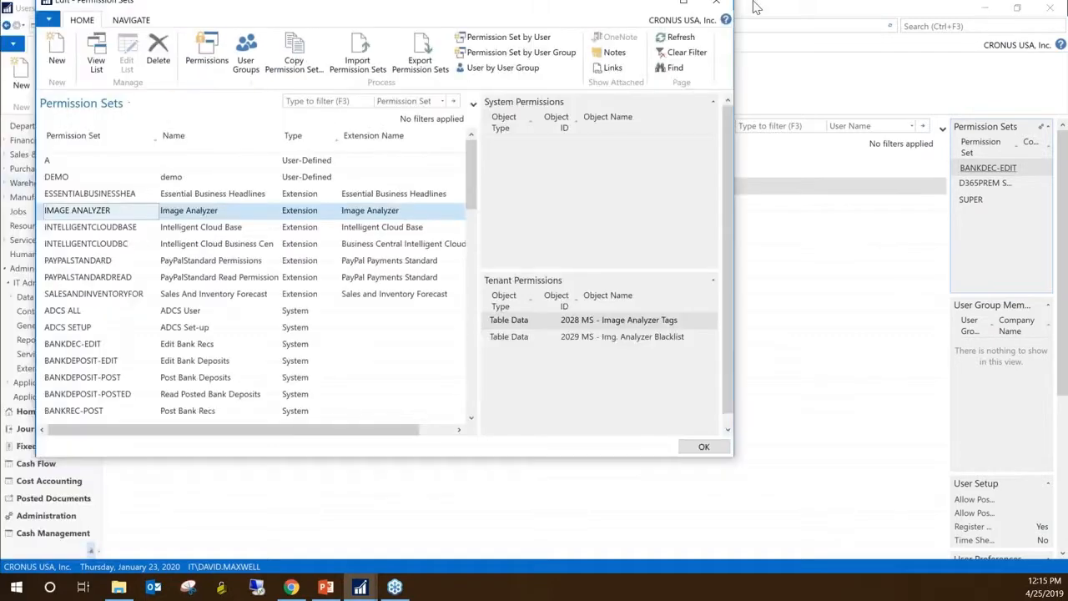
{"action": "scroll", "coordinate": [215, 312], "scroll_direction": "down", "scroll_amount": 1}
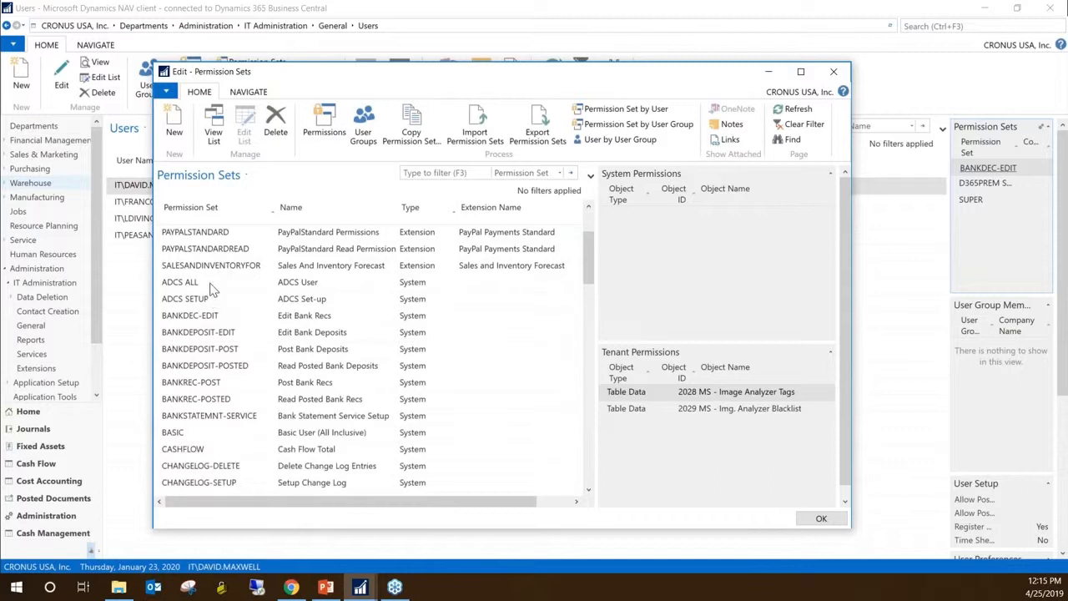
{"action": "left_click_drag", "start_coordinate": [289, 207], "coordinate": [342, 207]}
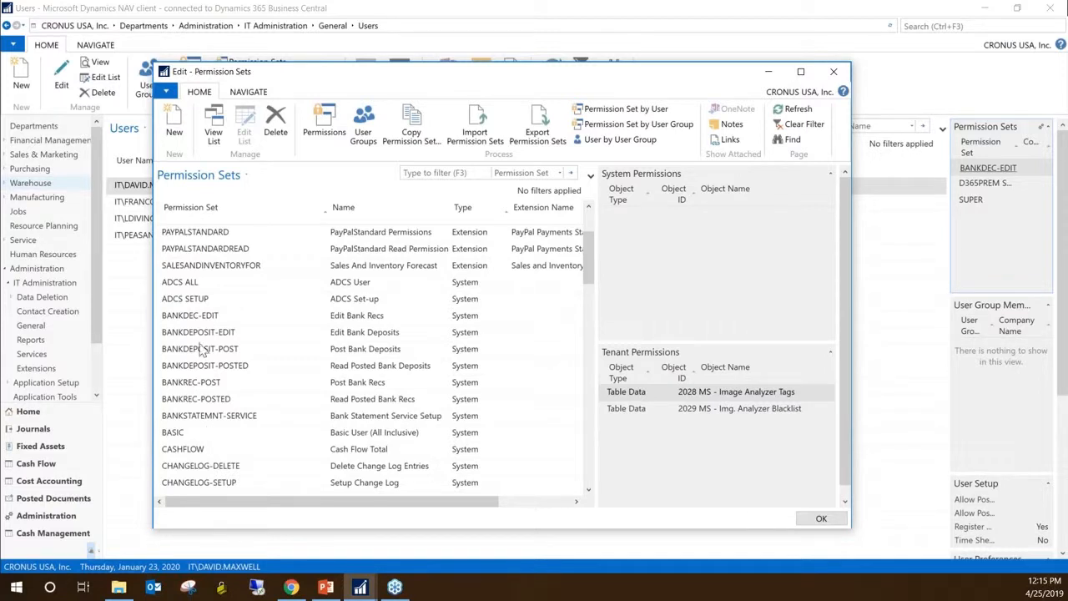
Compare the table permissions in the bank-related sets, including BANKDEC-EDIT, BANKDEPOSIT-EDIT, BANKDEPOSIT-POSTED and BANKREC-POSTED
{"action": "left_click", "coordinate": [233, 321]}
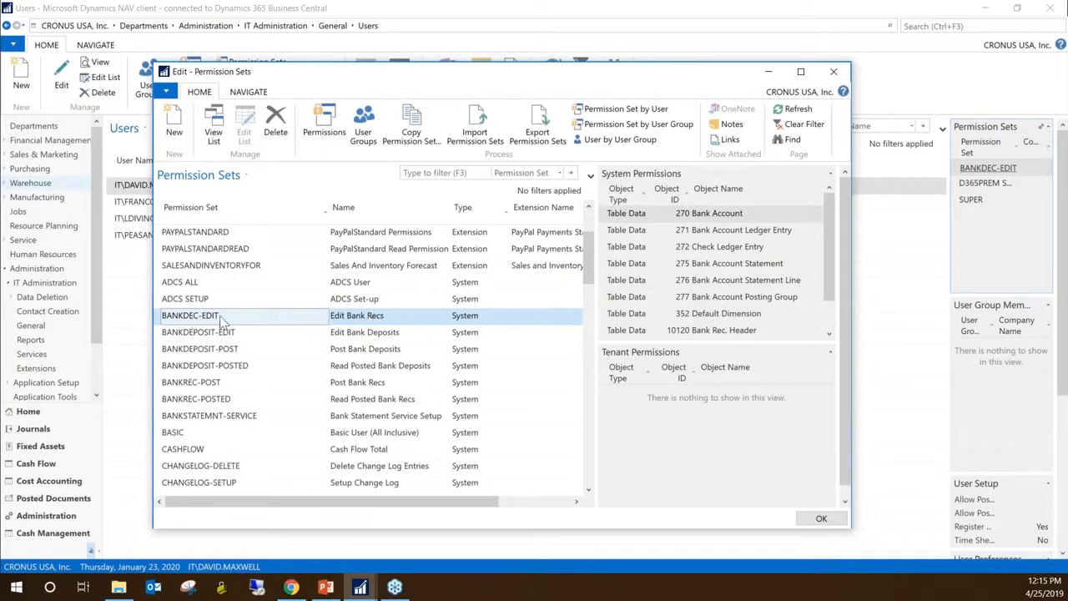
{"action": "left_click", "coordinate": [180, 337]}
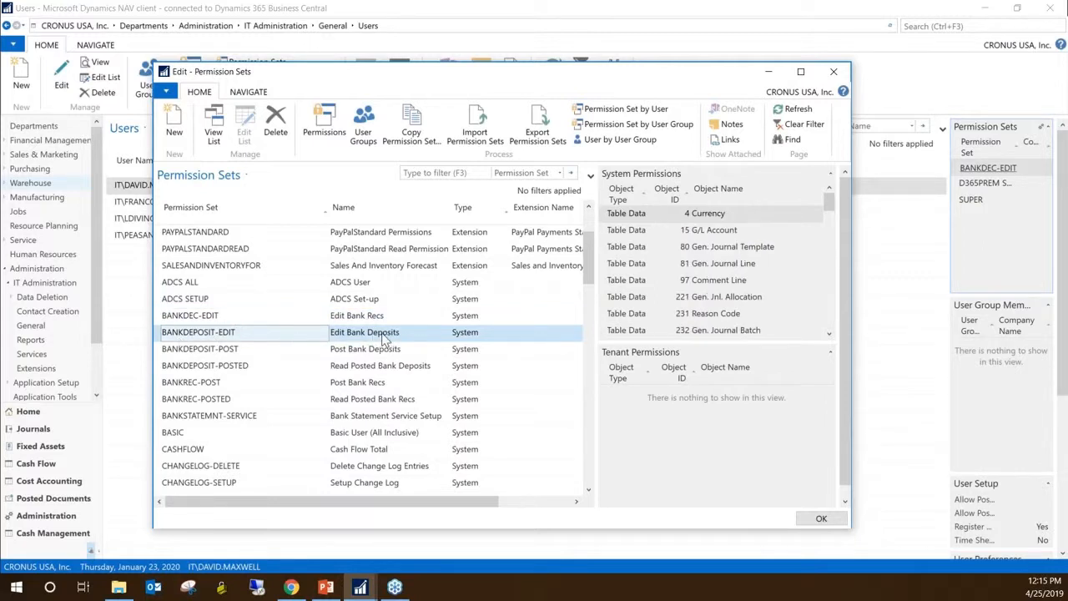
{"action": "left_click", "coordinate": [199, 367]}
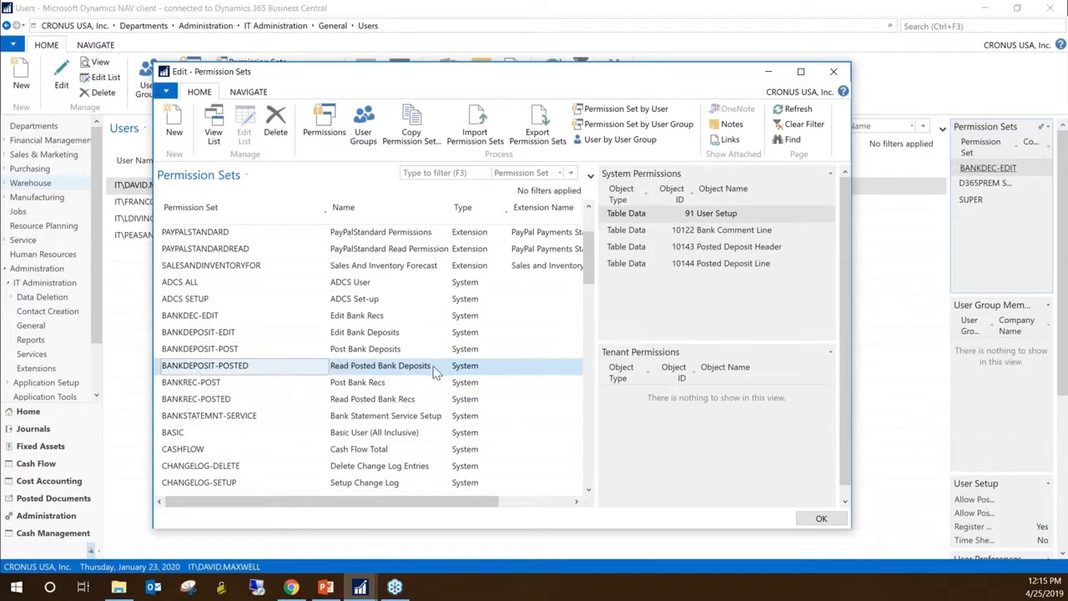
{"action": "left_click", "coordinate": [192, 401]}
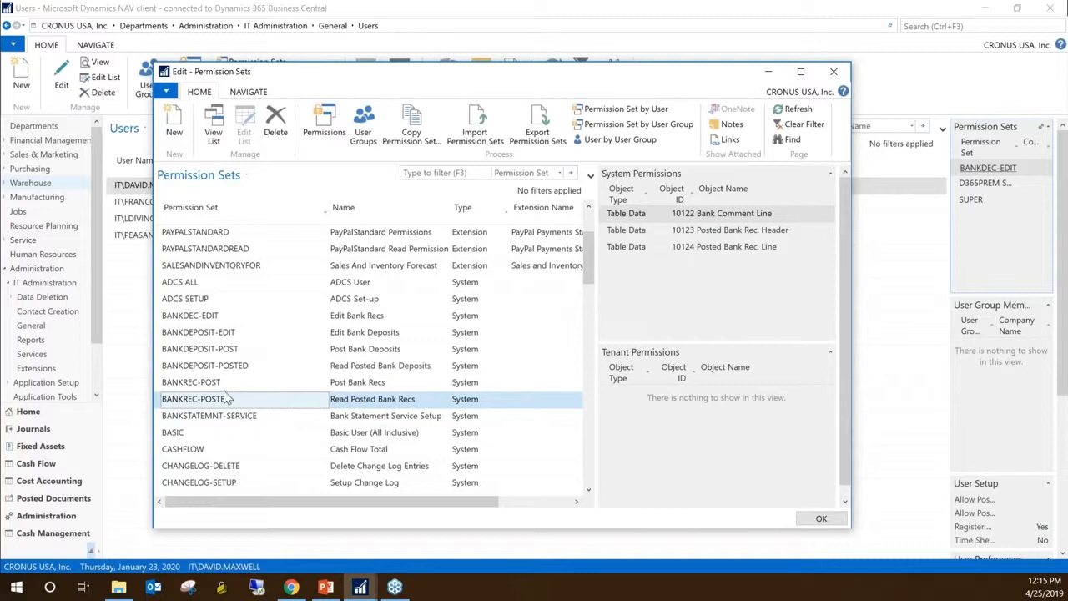
{"action": "left_click", "coordinate": [242, 369]}
{"action": "left_click", "coordinate": [244, 400]}
{"action": "left_click", "coordinate": [244, 369]}
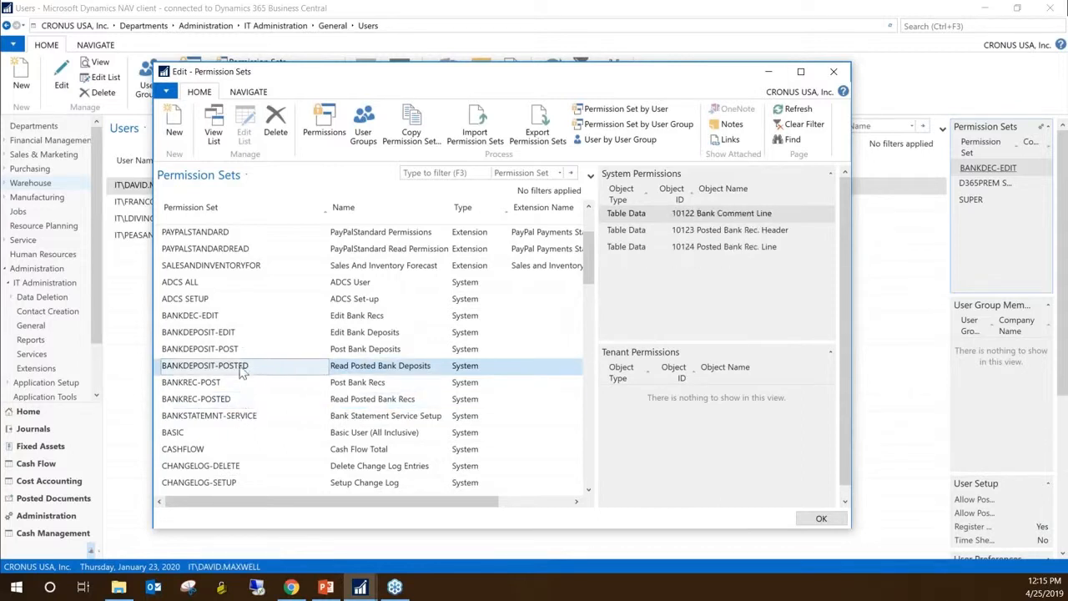
{"action": "left_click", "coordinate": [232, 332]}
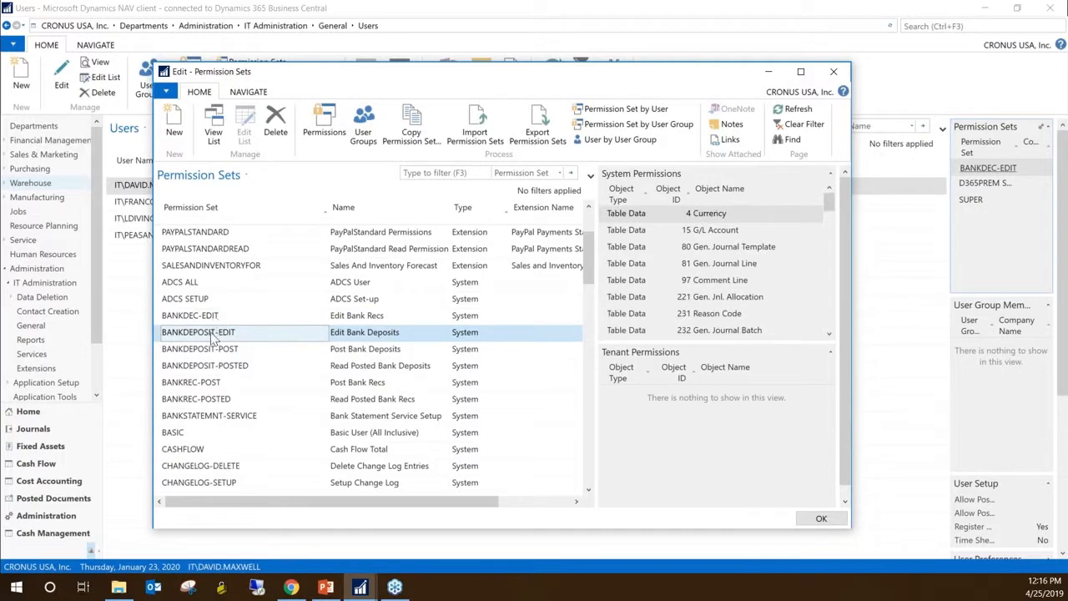
Review the D365 permission sets, checking the system permissions of D365 PURCH DOC, EDIT, D365 RM SETUP and D365 VENDOR, VIEW
{"action": "scroll", "coordinate": [225, 358], "scroll_direction": "down", "scroll_amount": 1}
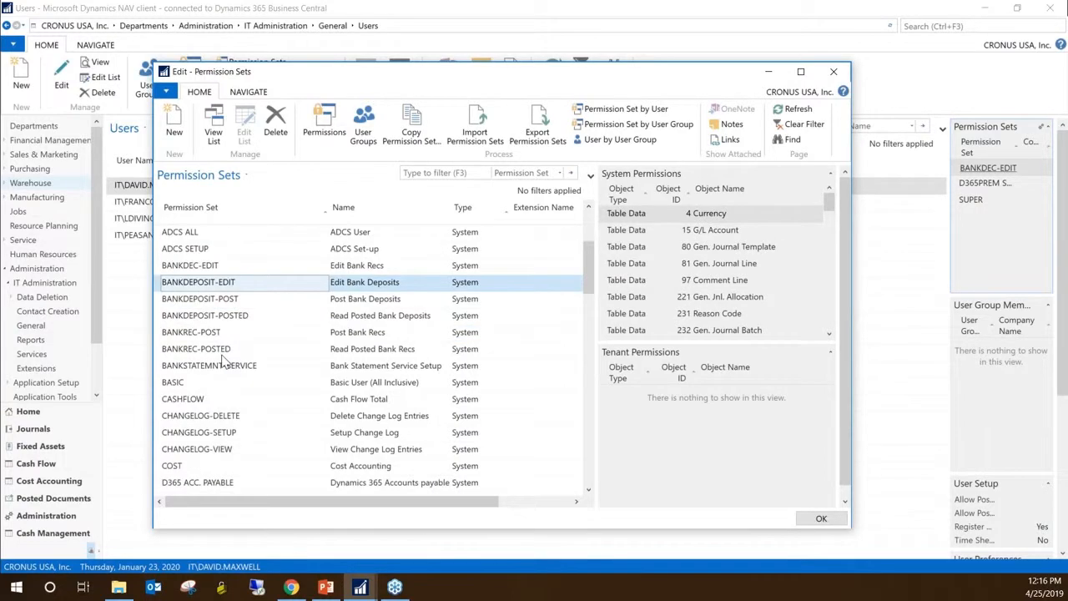
{"action": "scroll", "coordinate": [223, 358], "scroll_direction": "down", "scroll_amount": 9}
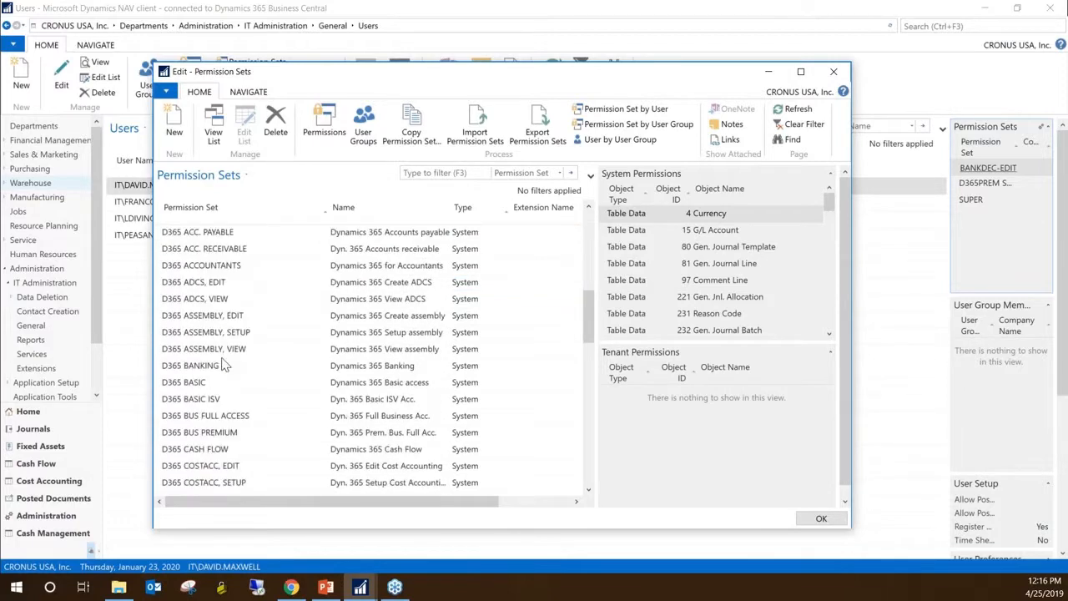
{"action": "scroll", "coordinate": [167, 345], "scroll_direction": "down", "scroll_amount": 7}
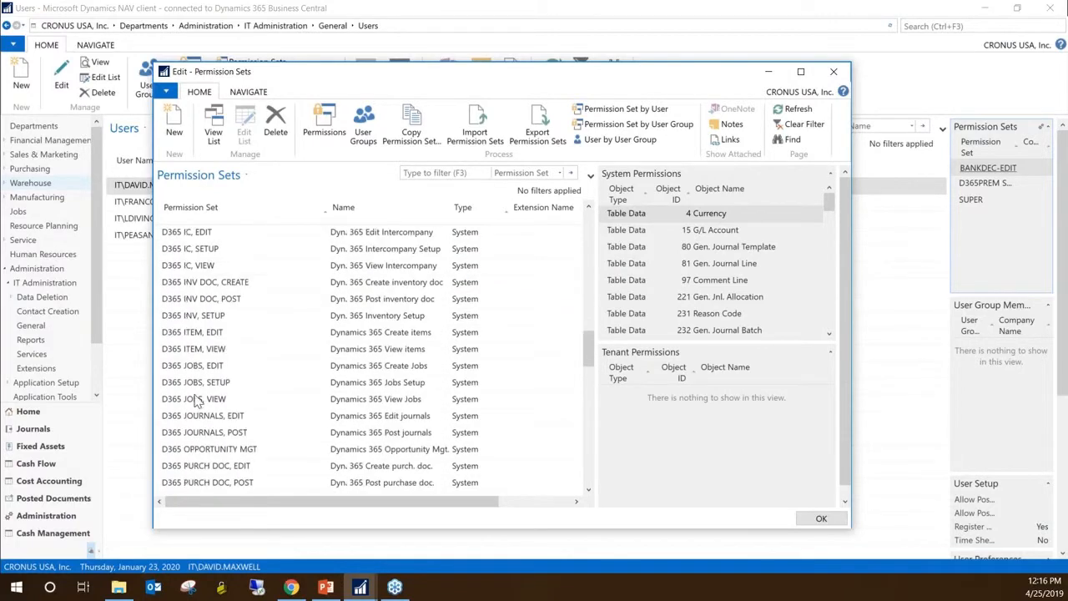
{"action": "left_click", "coordinate": [170, 417]}
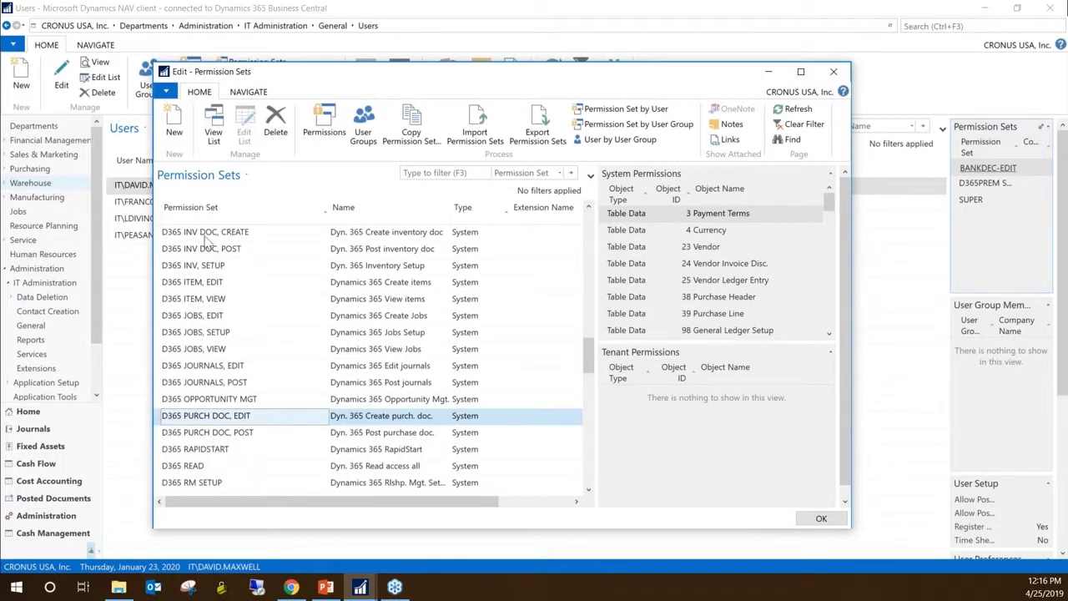
{"action": "left_click", "coordinate": [206, 484]}
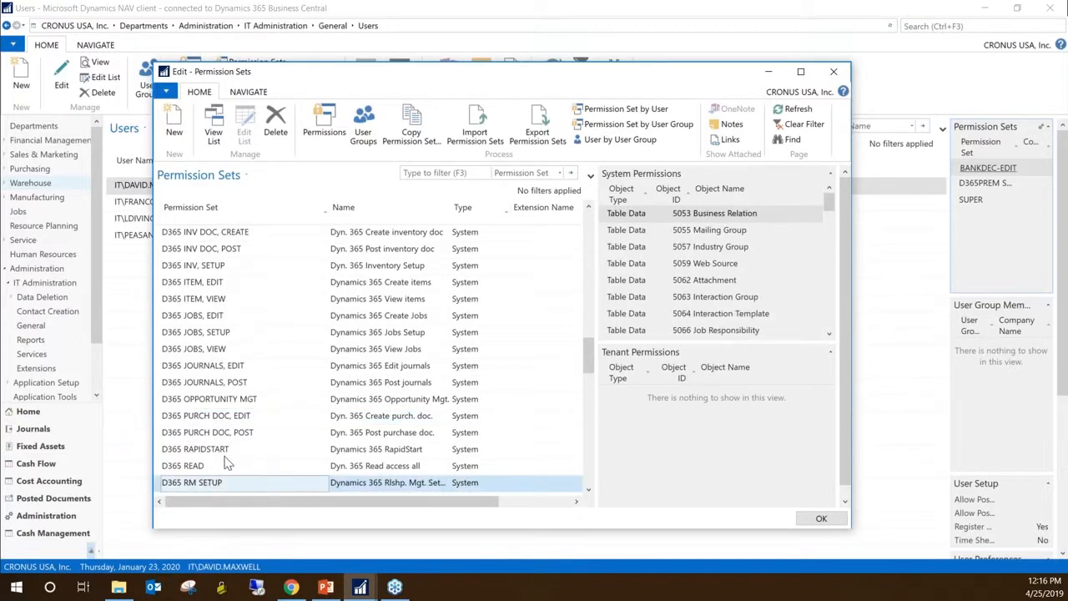
{"action": "scroll", "coordinate": [226, 434], "scroll_direction": "down", "scroll_amount": 2}
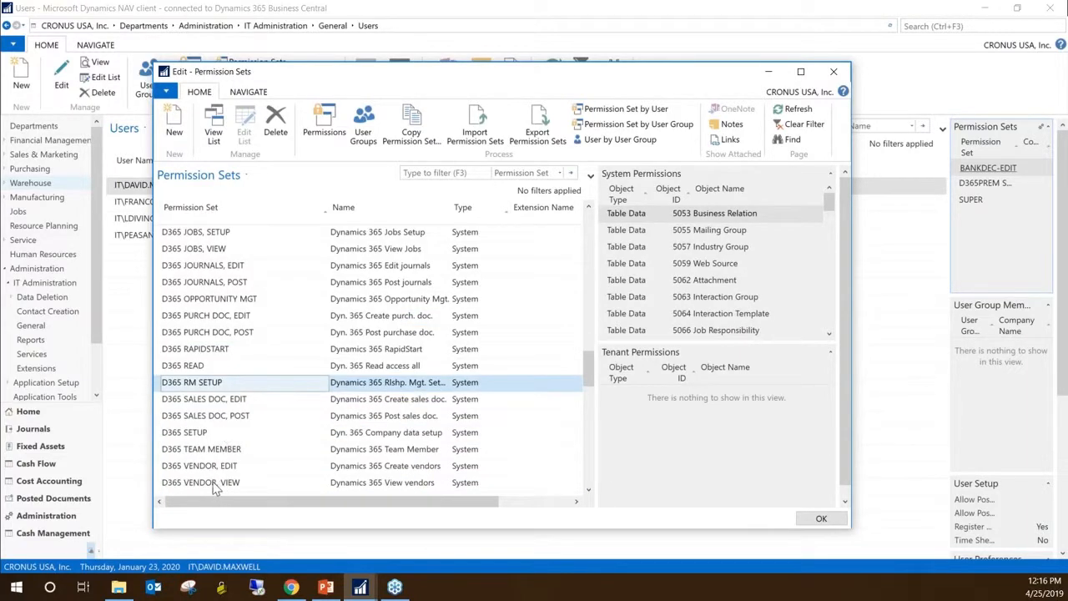
{"action": "left_click", "coordinate": [214, 484]}
Examine the fixed asset, general ledger, inventory and job sets, including FA-INSURANCE, G/L-ACC SCHED, INVT-ITEM REGISTER, JOB-JOURNAL and MAP-SETUP
{"action": "scroll", "coordinate": [212, 464], "scroll_direction": "down", "scroll_amount": 1}
{"action": "scroll", "coordinate": [225, 411], "scroll_direction": "down", "scroll_amount": 5}
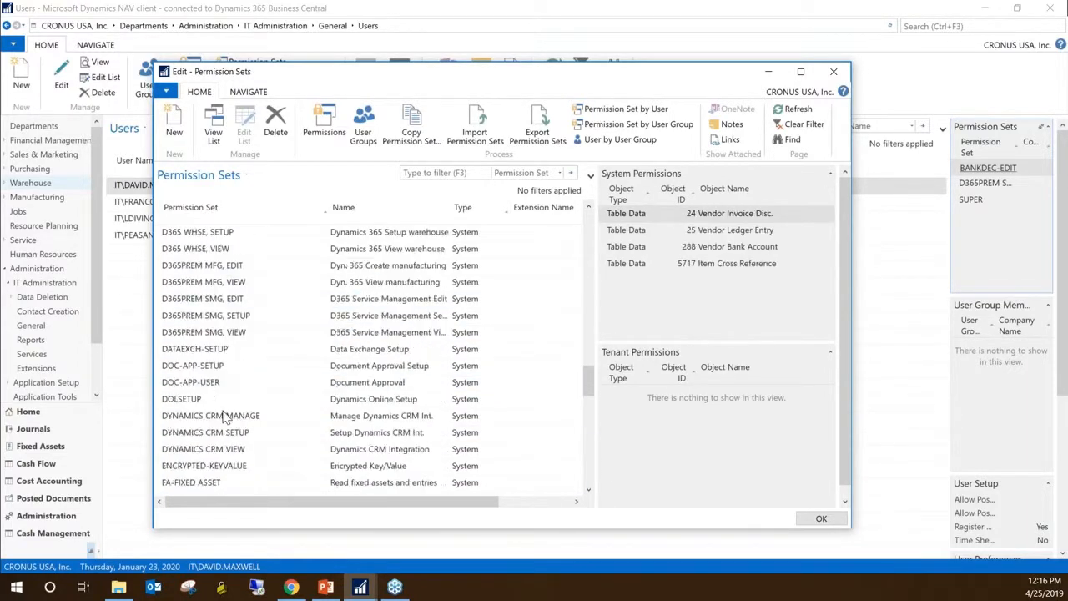
{"action": "scroll", "coordinate": [206, 468], "scroll_direction": "down", "scroll_amount": 6}
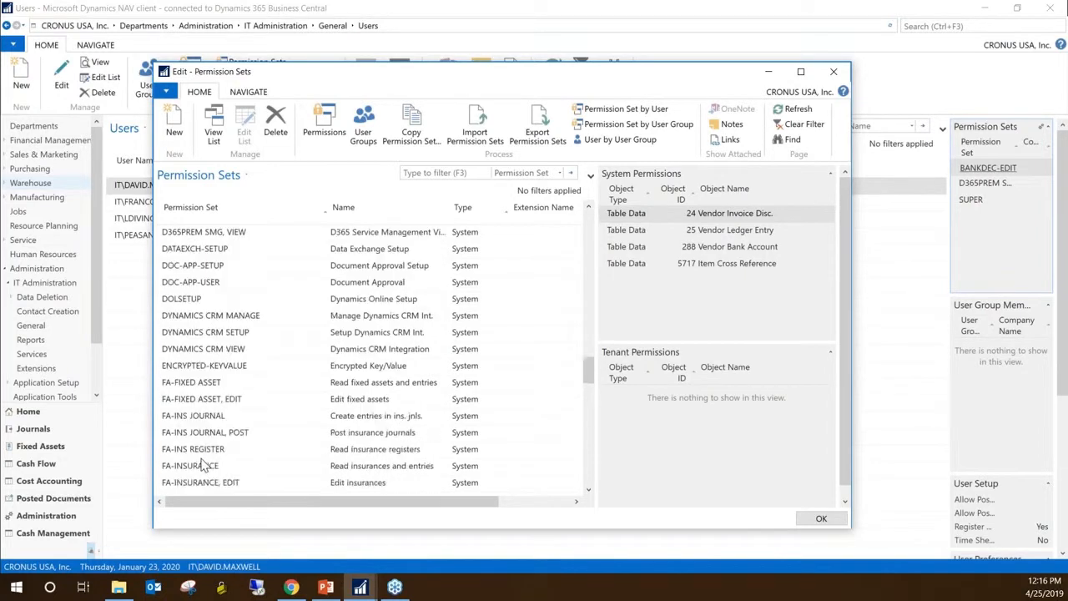
{"action": "left_click", "coordinate": [192, 264]}
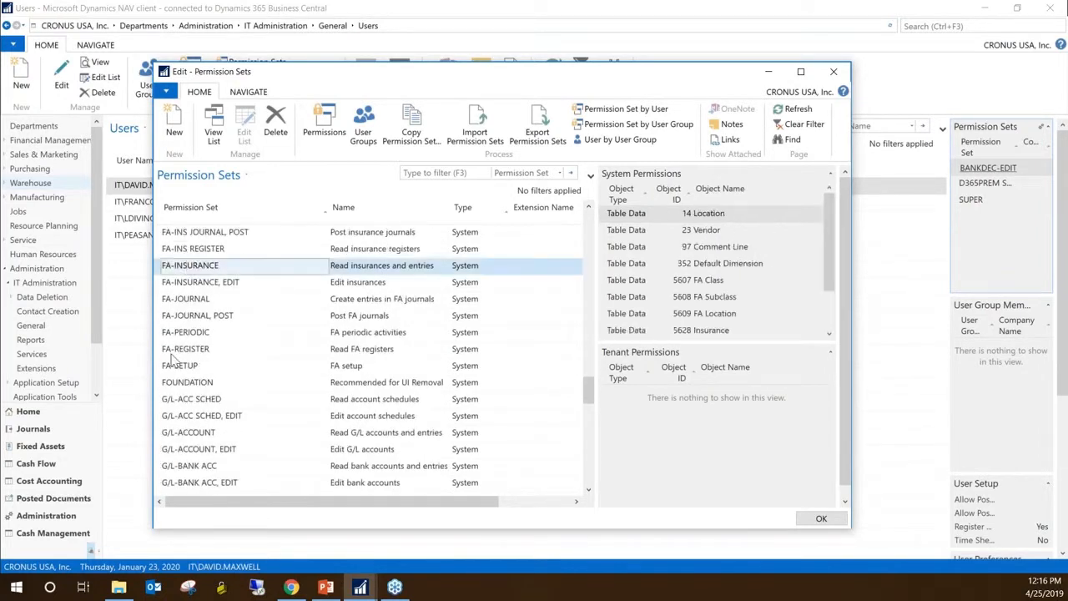
{"action": "left_click", "coordinate": [198, 402]}
{"action": "scroll", "coordinate": [197, 421], "scroll_direction": "down", "scroll_amount": 6}
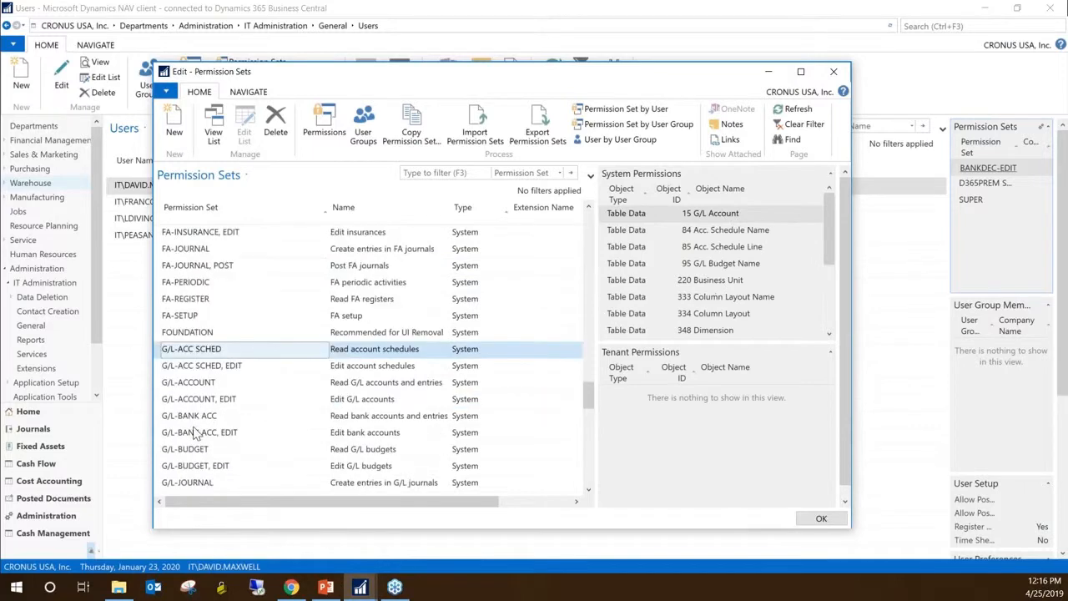
{"action": "scroll", "coordinate": [194, 432], "scroll_direction": "down", "scroll_amount": 5}
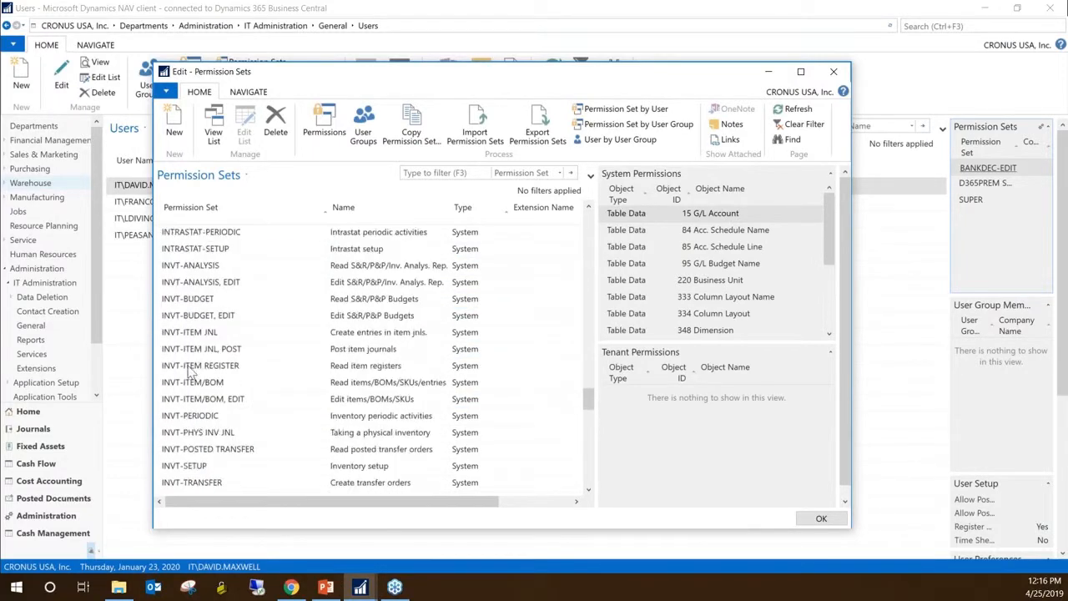
{"action": "left_click", "coordinate": [192, 368]}
{"action": "scroll", "coordinate": [171, 376], "scroll_direction": "down", "scroll_amount": 5}
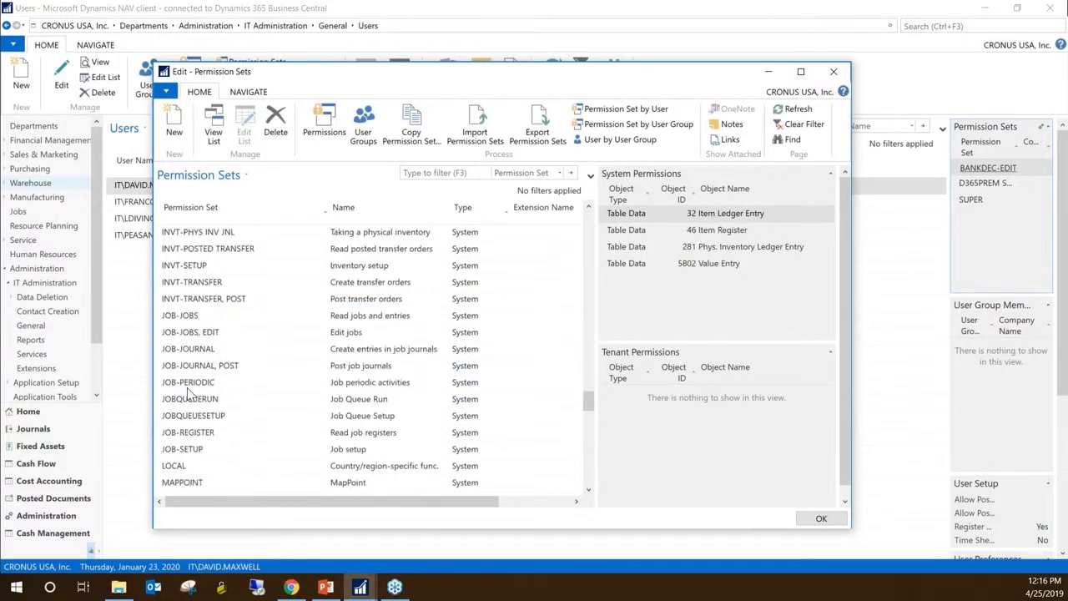
{"action": "left_click", "coordinate": [169, 298]}
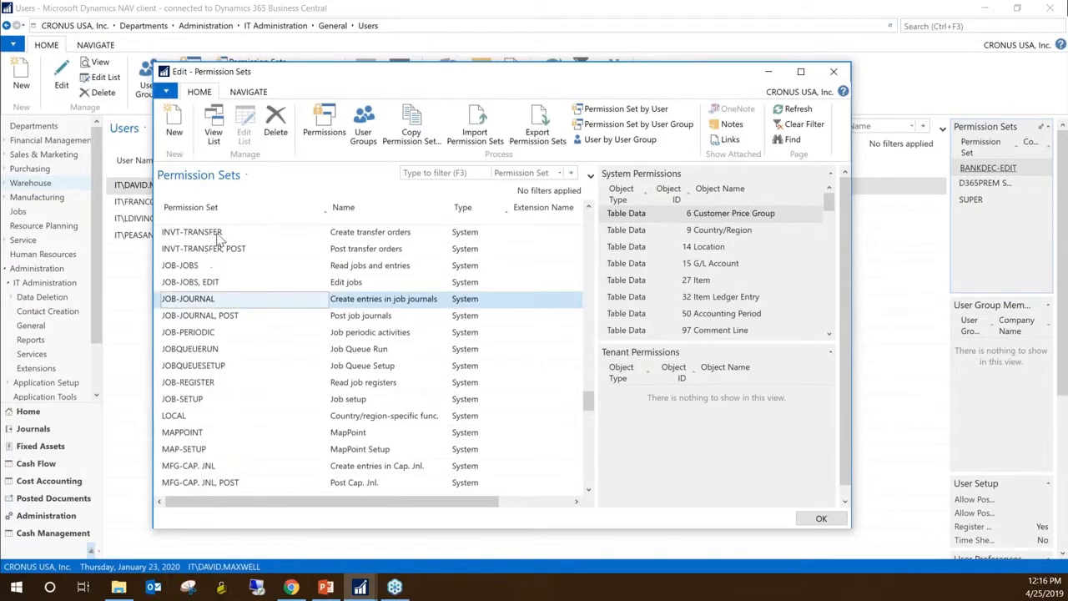
{"action": "left_click", "coordinate": [184, 449]}
Examine the remaining sets through the end of the list, including purchasing P&P-Q/O/I/R/C, RES-RESOURCE, sales S&R-Q/O/I/R/C, POST and warehouse WM-R/PA/A/P/S
{"action": "scroll", "coordinate": [187, 417], "scroll_direction": "down", "scroll_amount": 9}
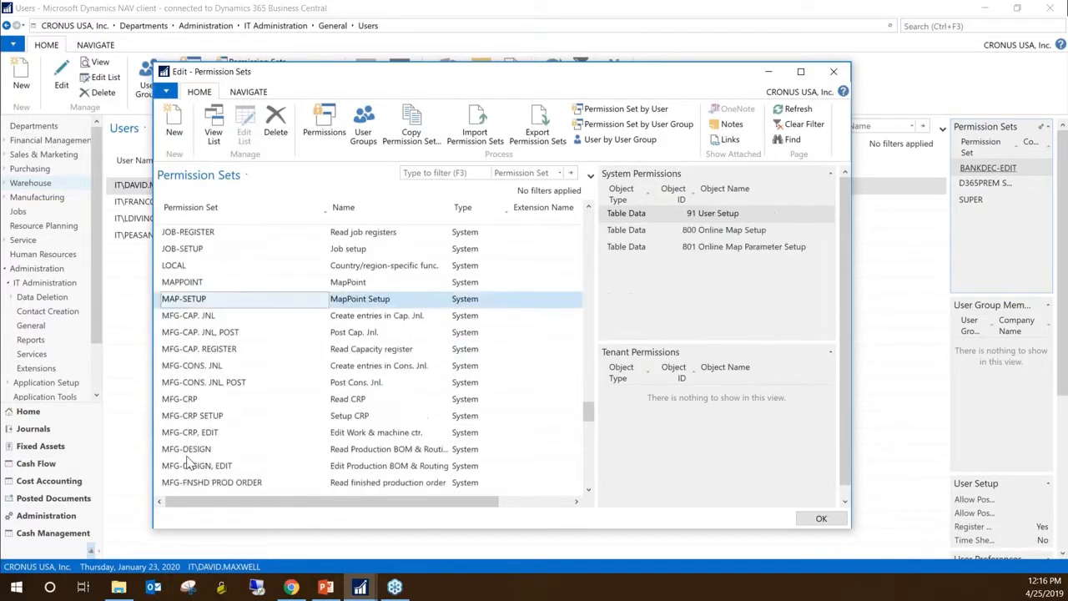
{"action": "left_click", "coordinate": [196, 367]}
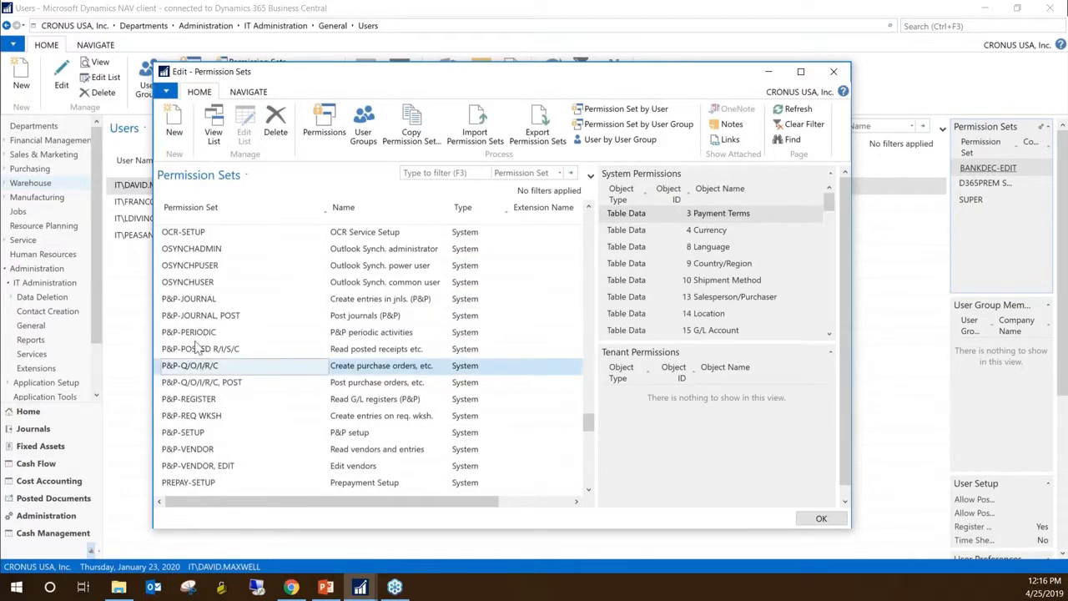
{"action": "scroll", "coordinate": [192, 417], "scroll_direction": "down", "scroll_amount": 3}
{"action": "scroll", "coordinate": [190, 417], "scroll_direction": "down", "scroll_amount": 2}
{"action": "left_click", "coordinate": [190, 386]}
{"action": "scroll", "coordinate": [190, 388], "scroll_direction": "down", "scroll_amount": 7}
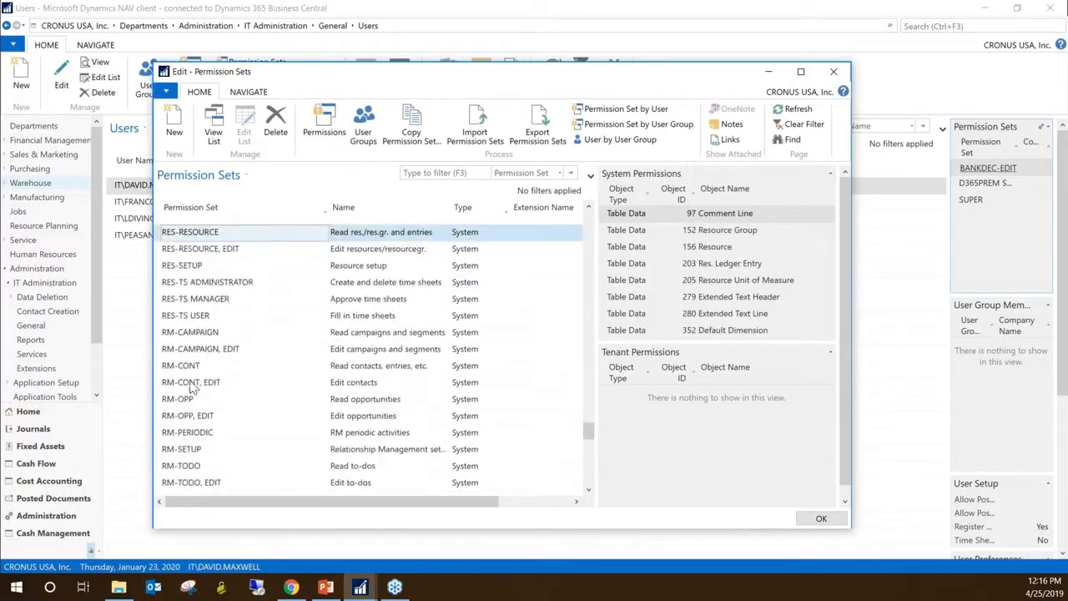
{"action": "left_click", "coordinate": [191, 385]}
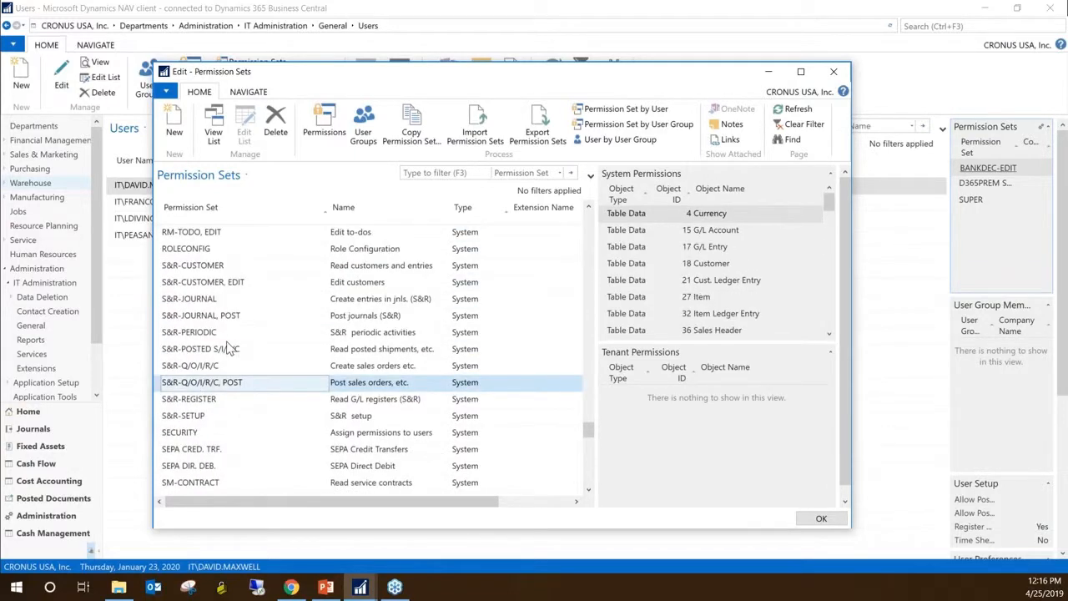
{"action": "scroll", "coordinate": [188, 417], "scroll_direction": "down", "scroll_amount": 3}
{"action": "left_click", "coordinate": [182, 421]}
{"action": "scroll", "coordinate": [182, 424], "scroll_direction": "down", "scroll_amount": 6}
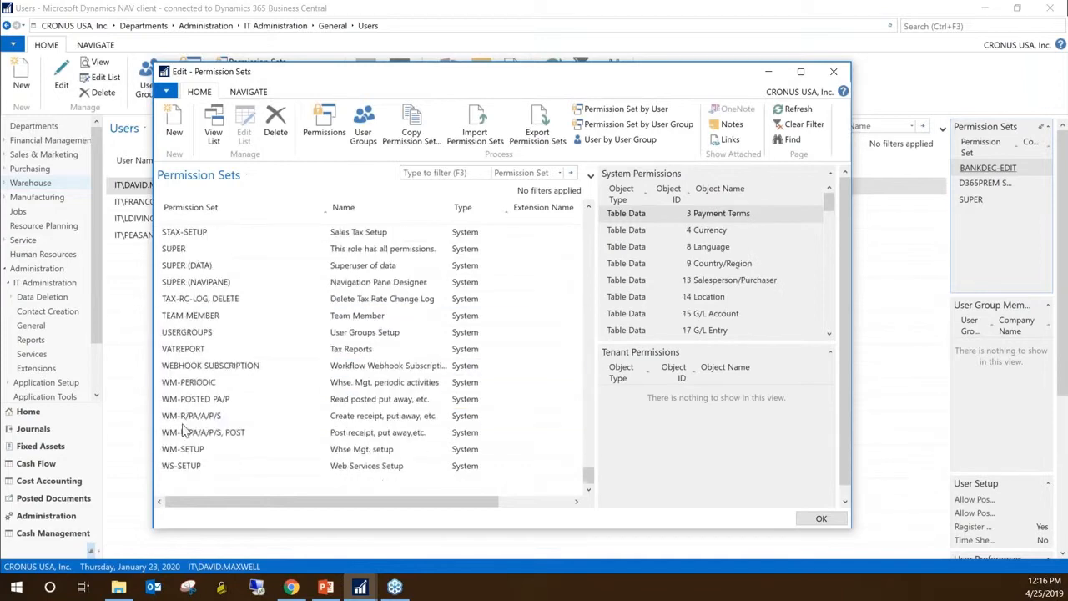
{"action": "left_click", "coordinate": [198, 422]}
Go back up to the D365 permission sets and select the Type value of D365PREM SMG, EDIT
{"action": "scroll", "coordinate": [198, 428], "scroll_direction": "up", "scroll_amount": 20}
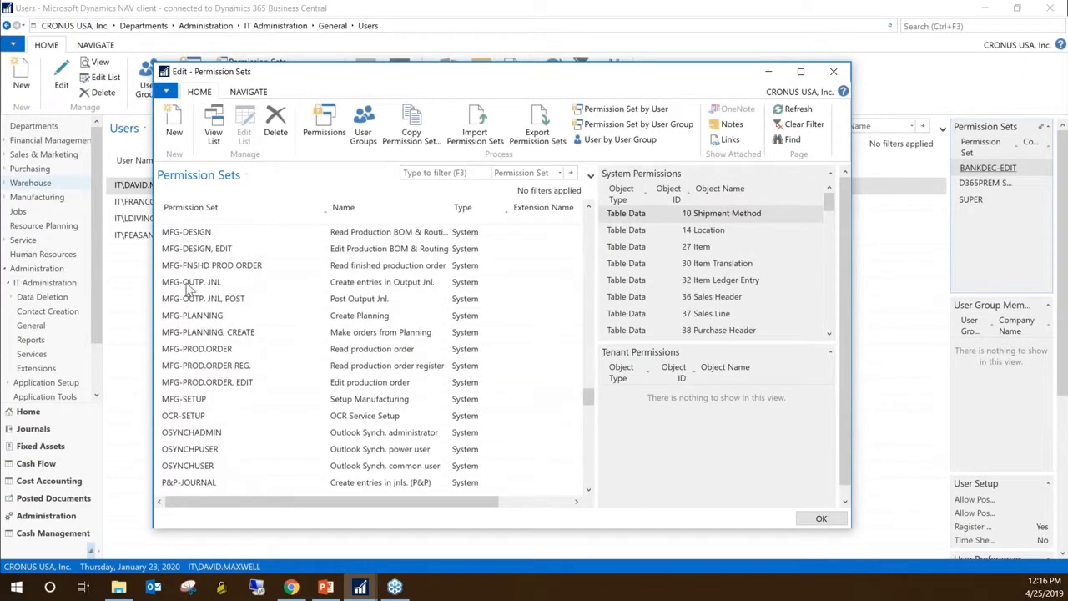
{"action": "scroll", "coordinate": [397, 407], "scroll_direction": "up", "scroll_amount": 10}
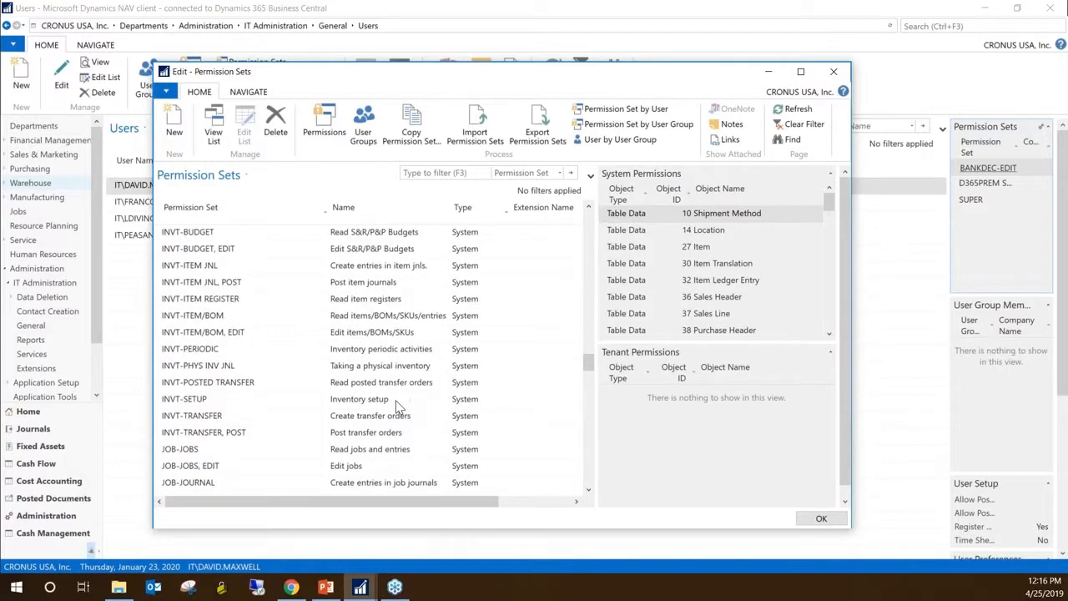
{"action": "scroll", "coordinate": [399, 407], "scroll_direction": "up", "scroll_amount": 3}
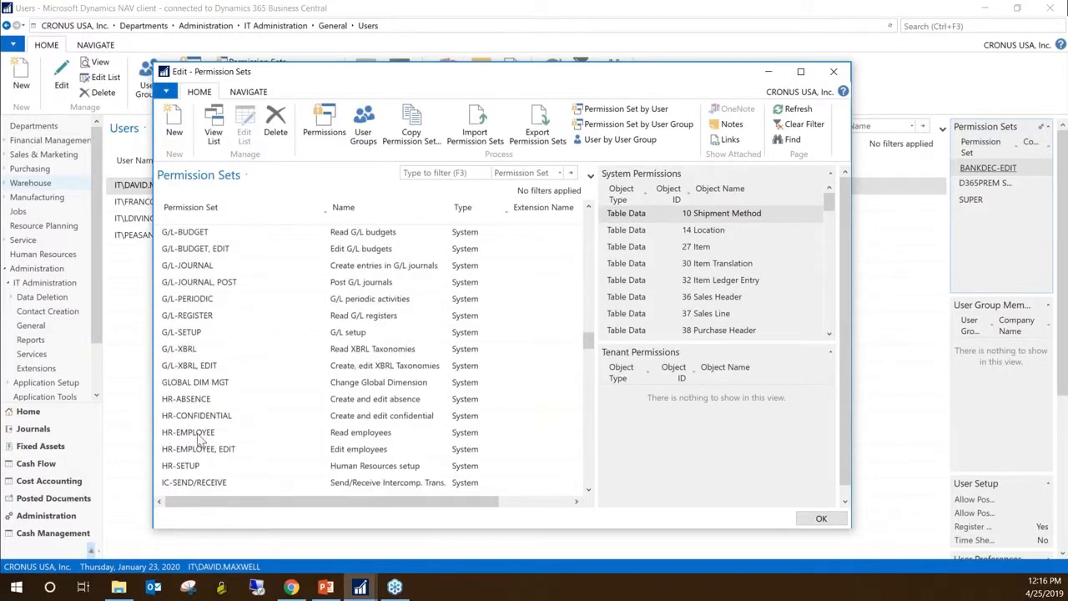
{"action": "scroll", "coordinate": [200, 440], "scroll_direction": "up", "scroll_amount": 1}
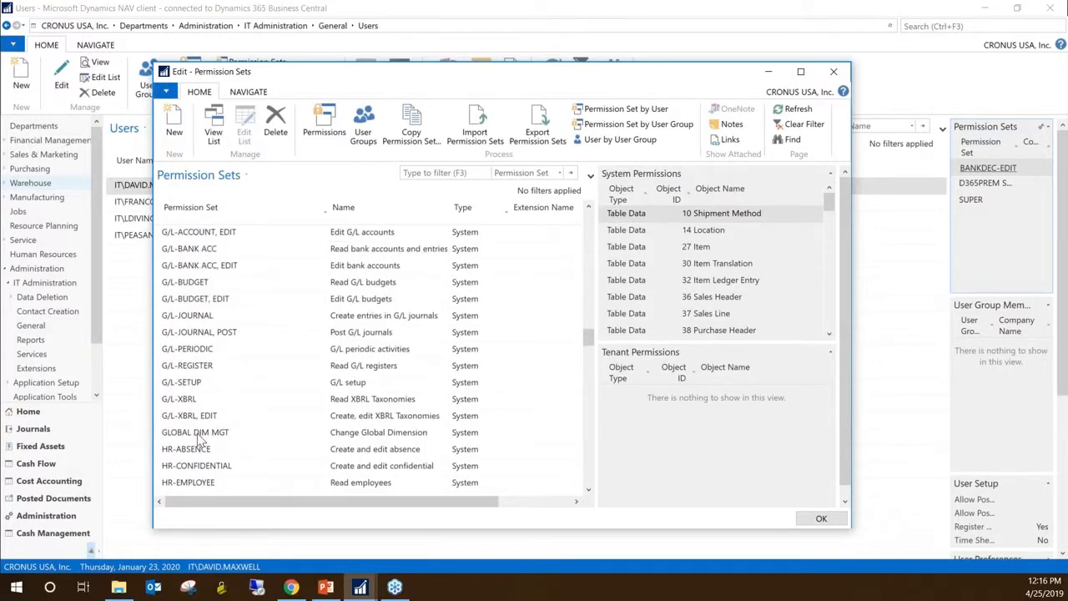
{"action": "scroll", "coordinate": [200, 439], "scroll_direction": "up", "scroll_amount": 15}
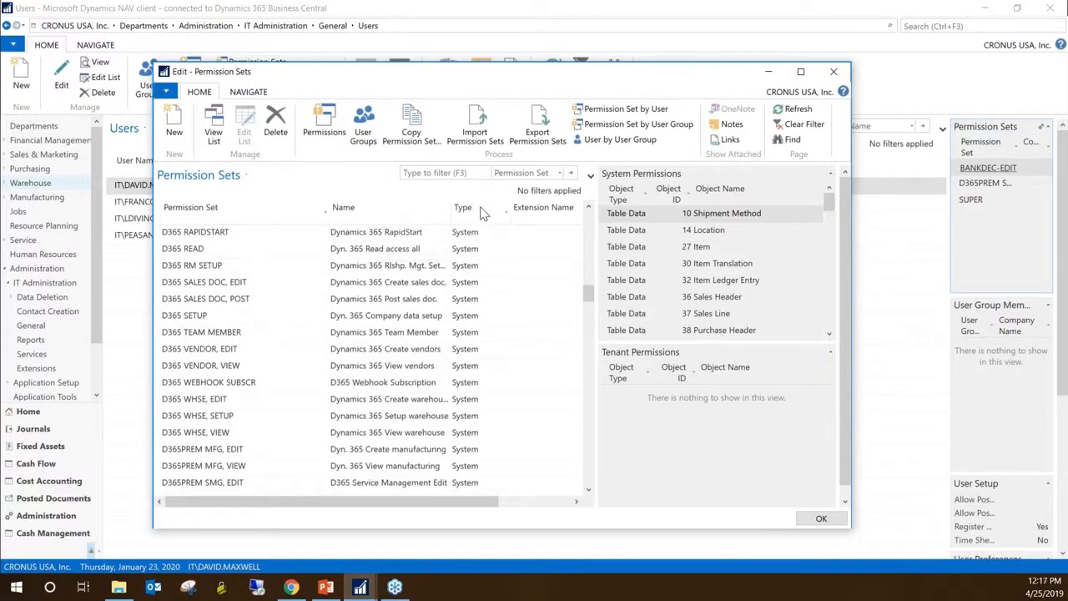
{"action": "left_click", "coordinate": [469, 486]}
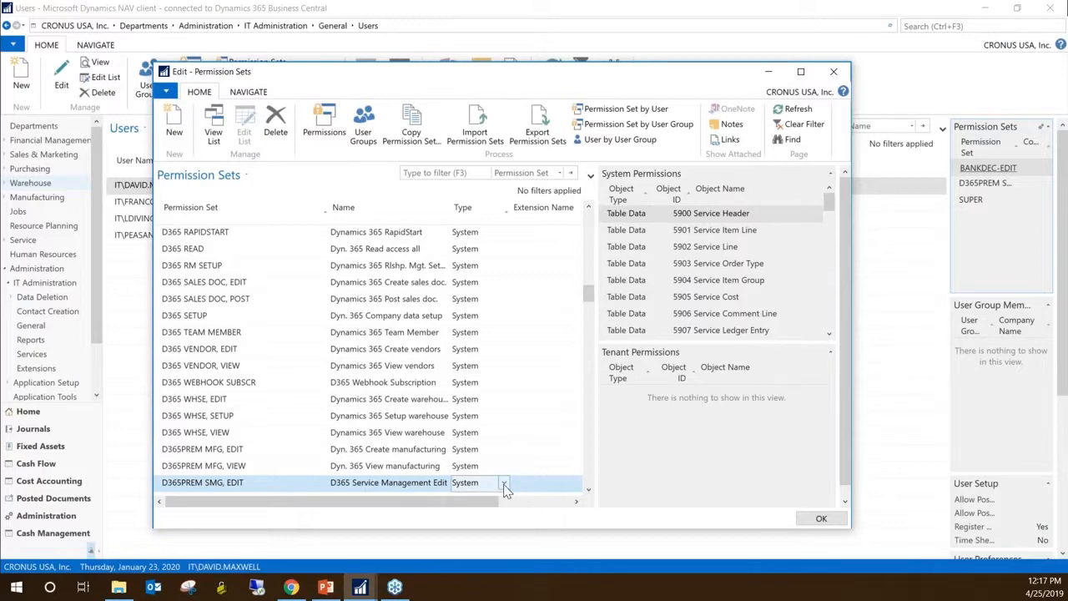
Go back to the start of the permission sets, compare user-defined DEMO with extension ESSENTIALBUSINESSHEA, and widen the window to show the extension names
{"action": "scroll", "coordinate": [504, 482], "scroll_direction": "up", "scroll_amount": 15}
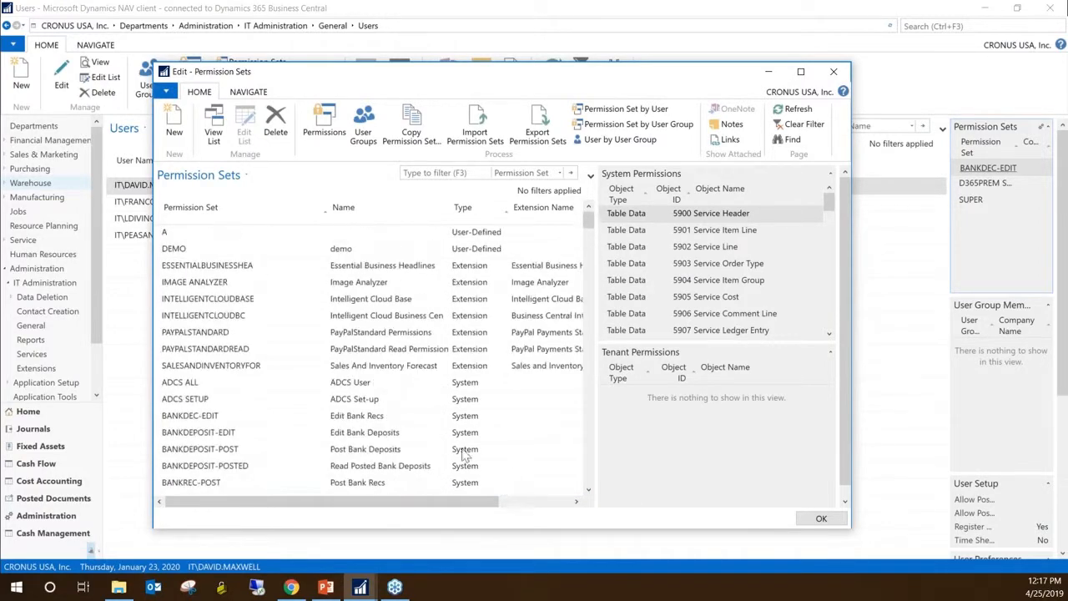
{"action": "left_click", "coordinate": [482, 250]}
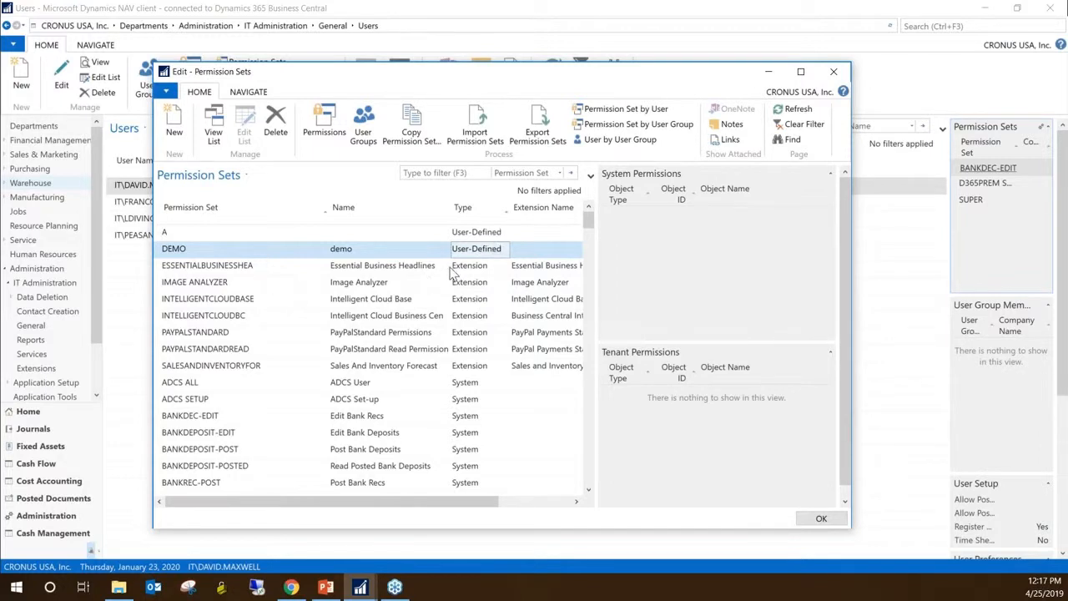
{"action": "left_click", "coordinate": [201, 268]}
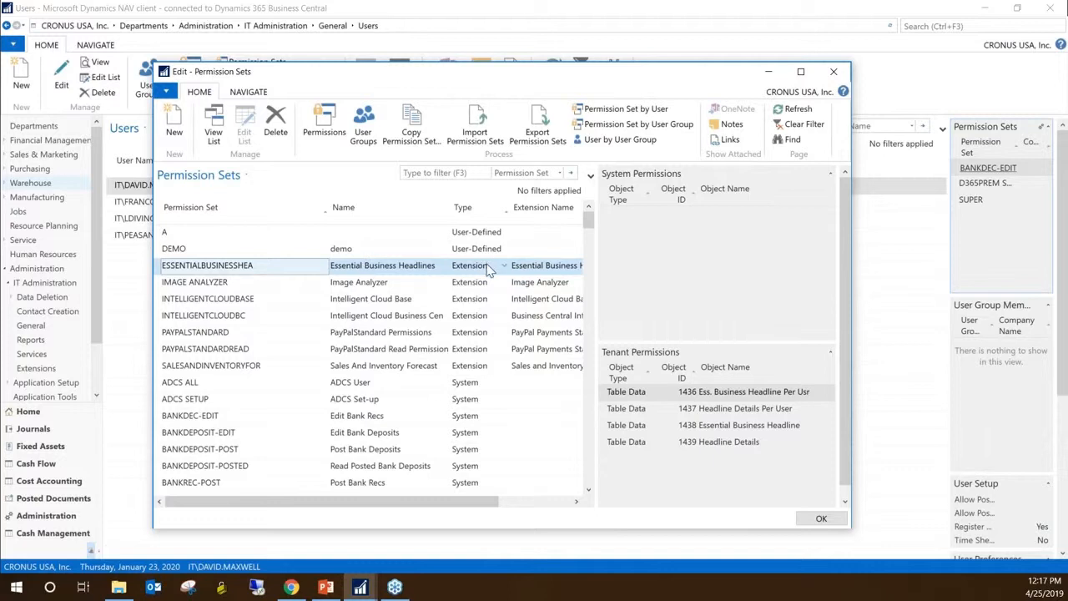
{"action": "left_click_drag", "start_coordinate": [417, 72], "coordinate": [350, 59]}
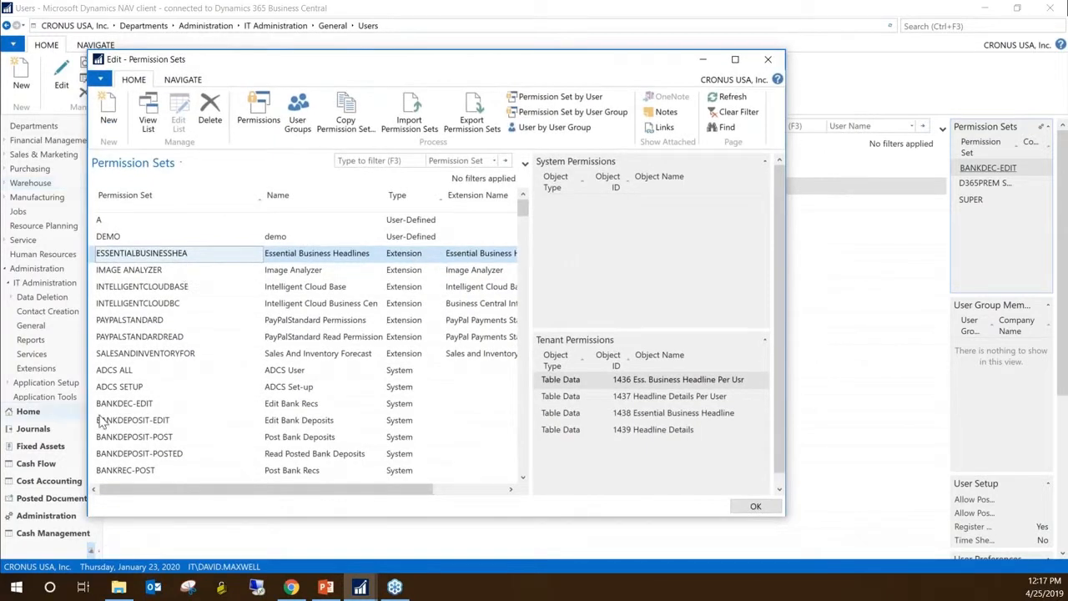
{"action": "left_click_drag", "start_coordinate": [802, 235], "coordinate": [951, 234]}
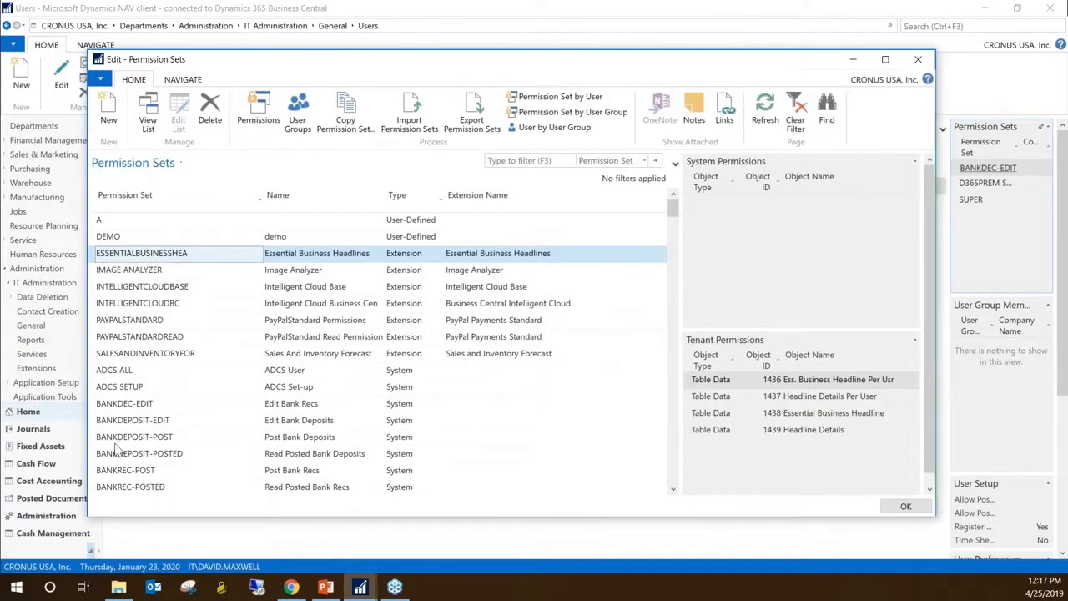
Select the BANKDEC-EDIT permission set and go through its system permissions, from Bank Account Ledger Entry to Bank Account Posting Group
{"action": "left_click", "coordinate": [123, 407]}
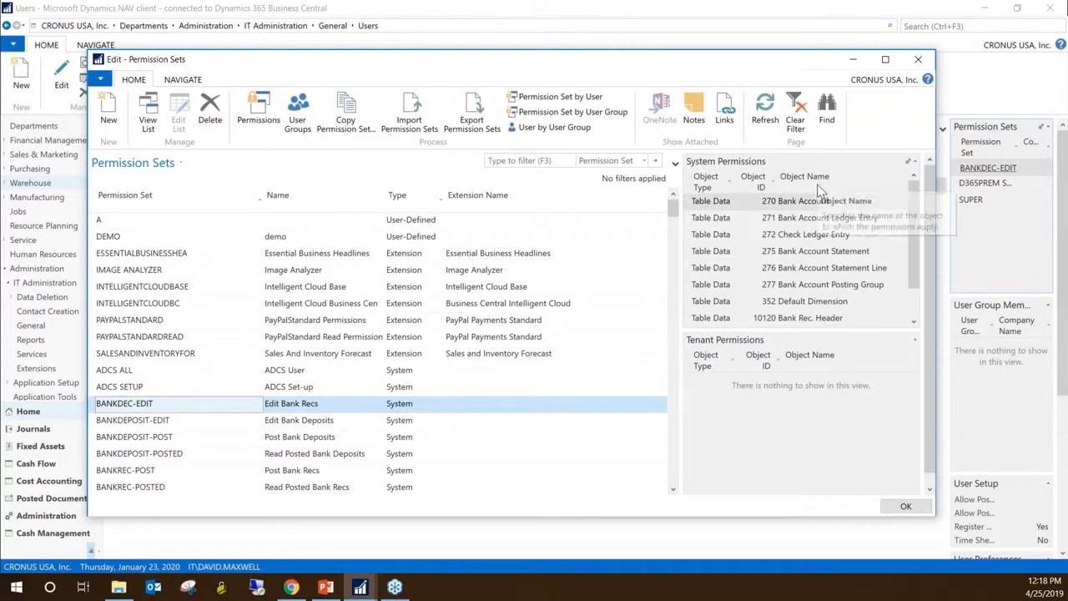
{"action": "left_click", "coordinate": [802, 220]}
{"action": "left_click", "coordinate": [815, 236]}
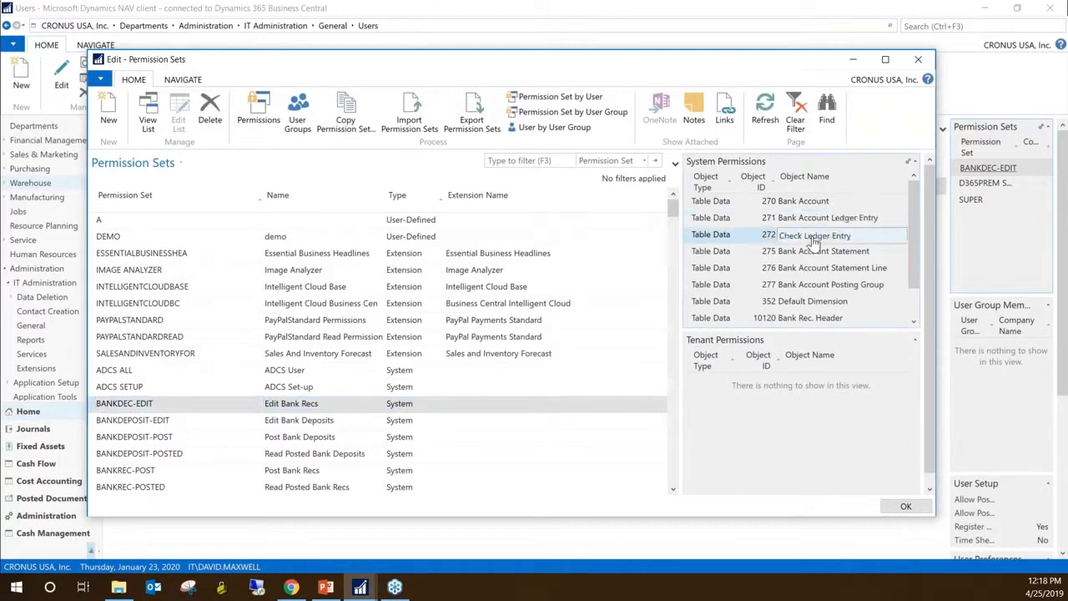
{"action": "left_click", "coordinate": [814, 253]}
{"action": "left_click", "coordinate": [815, 270]}
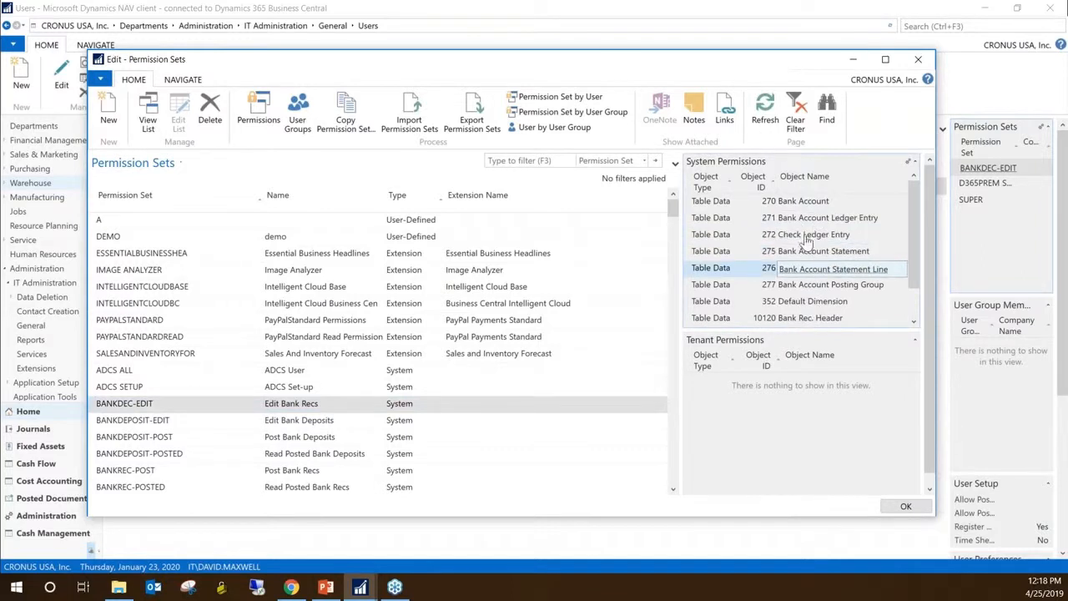
{"action": "left_click", "coordinate": [803, 285]}
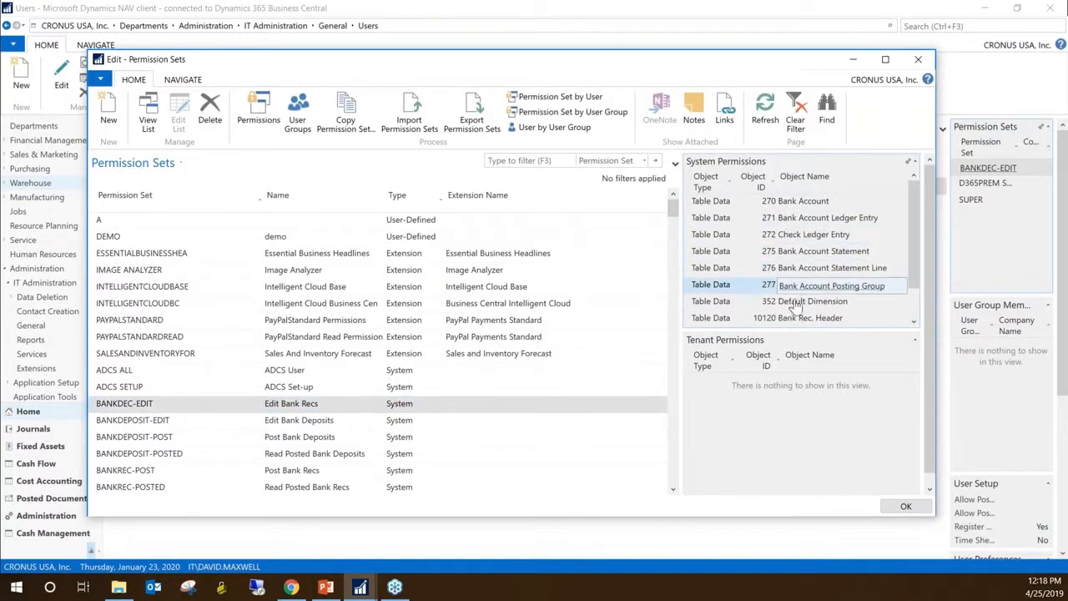
{"action": "scroll", "coordinate": [804, 288], "scroll_direction": "down", "scroll_amount": 1}
{"action": "scroll", "coordinate": [806, 219], "scroll_direction": "up", "scroll_amount": 1}
Review the detailed read, insert, modify and delete permissions of BANKDEC-EDIT, including Default Dimension, and return to the user list
{"action": "left_click", "coordinate": [268, 117]}
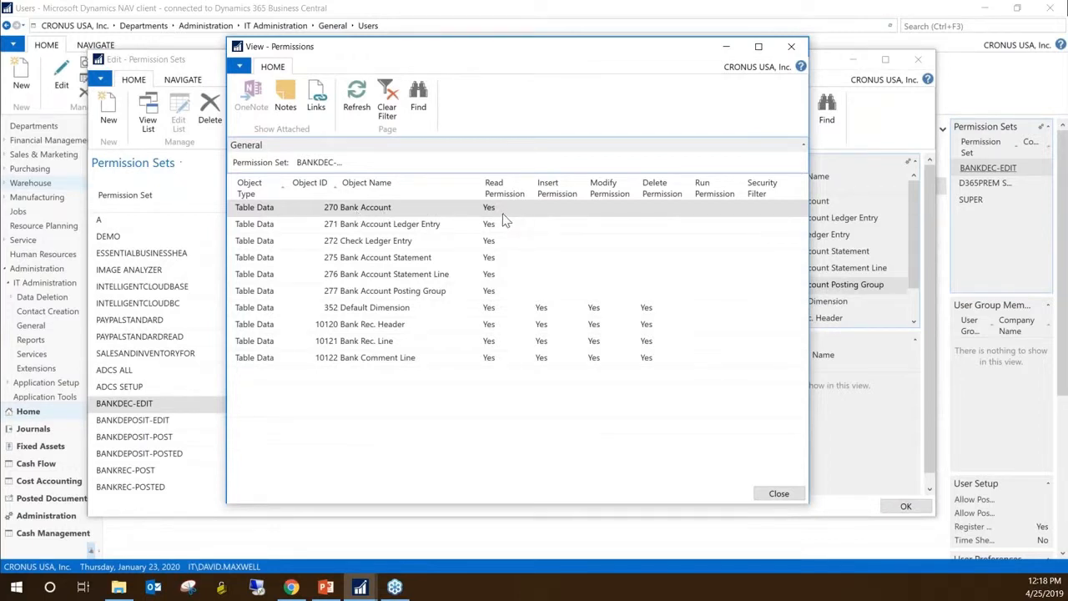
{"action": "left_click_drag", "start_coordinate": [513, 53], "coordinate": [585, 65]}
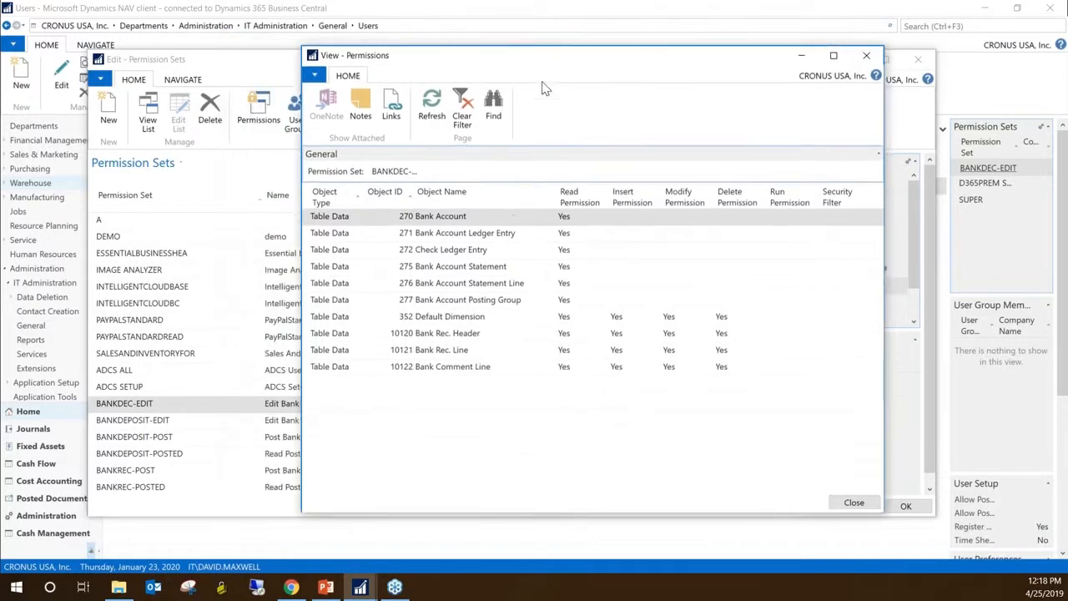
{"action": "left_click", "coordinate": [580, 271]}
{"action": "left_click", "coordinate": [582, 287]}
{"action": "left_click", "coordinate": [583, 302]}
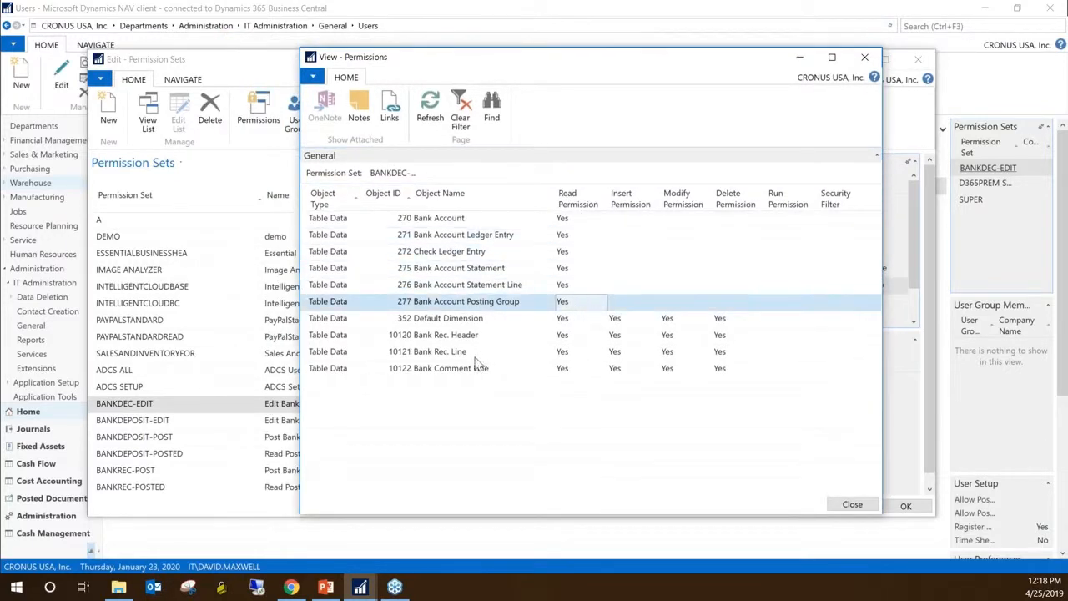
{"action": "left_click", "coordinate": [426, 320]}
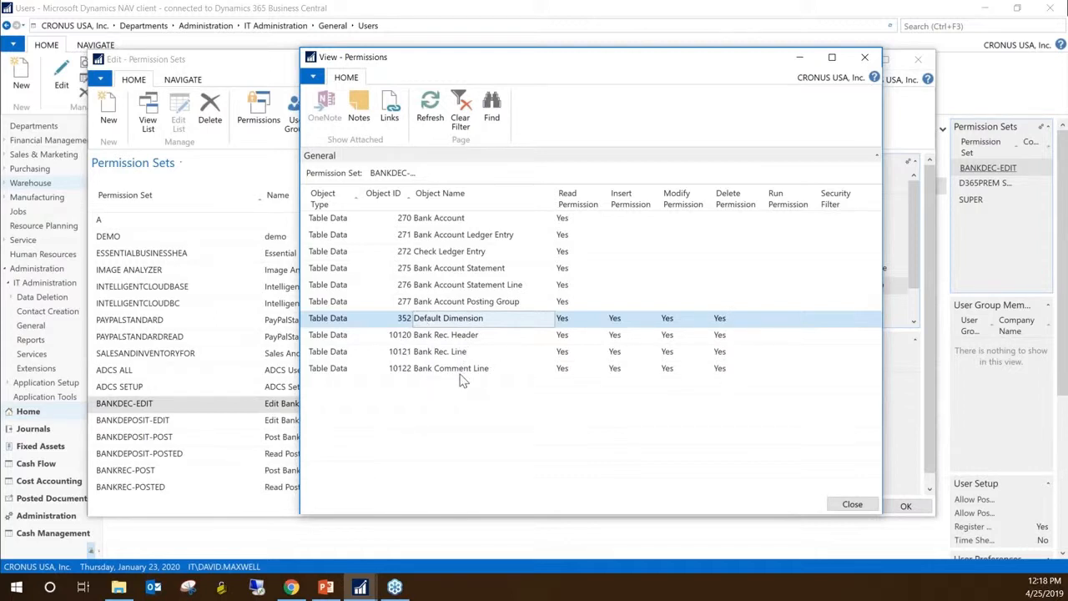
{"action": "left_click", "coordinate": [865, 57]}
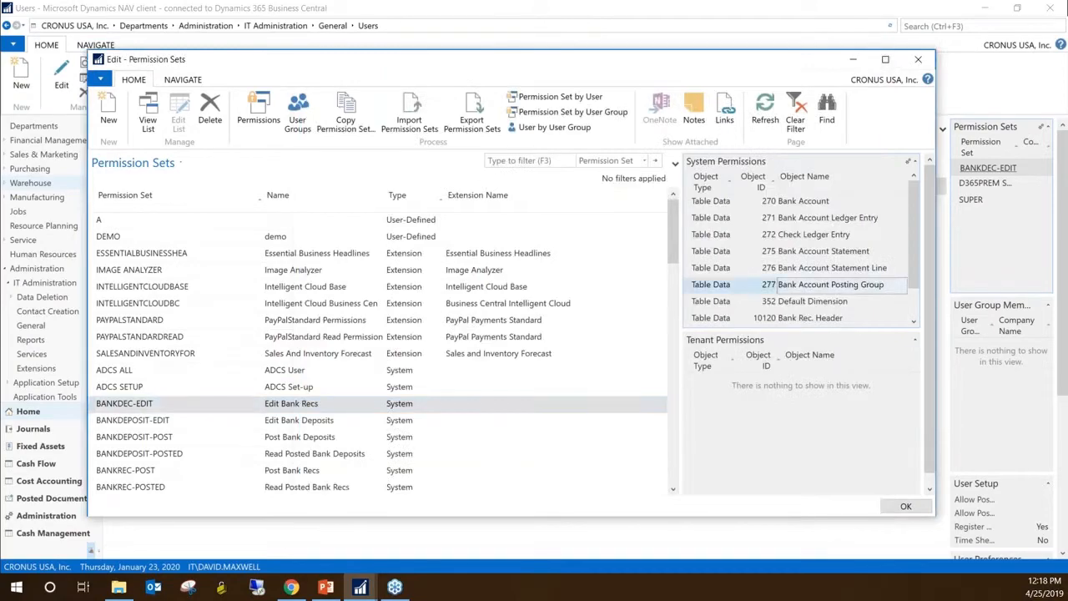
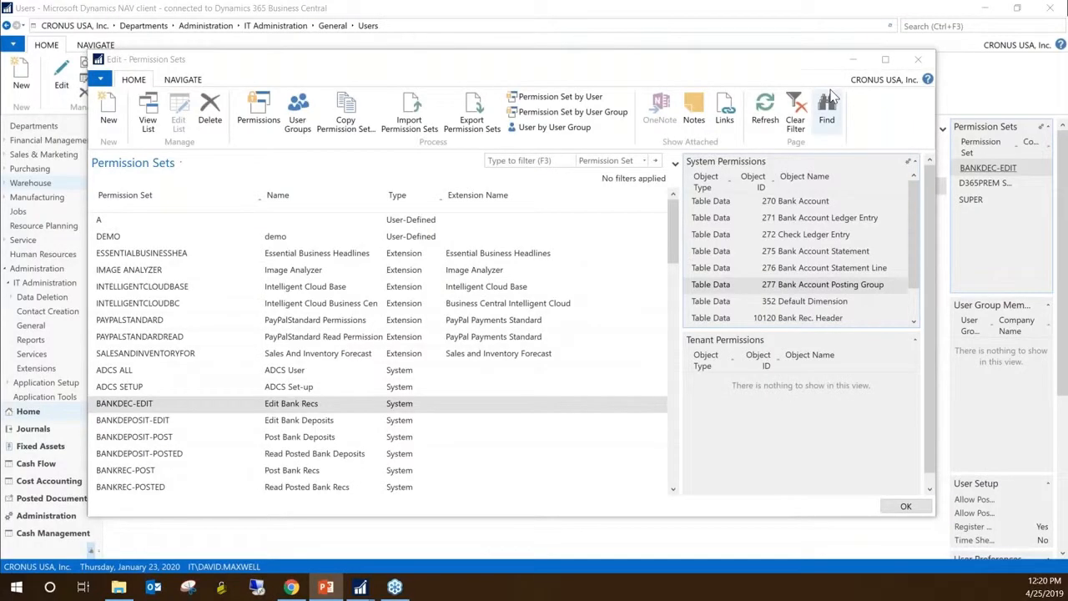
{"action": "left_click", "coordinate": [918, 60]}
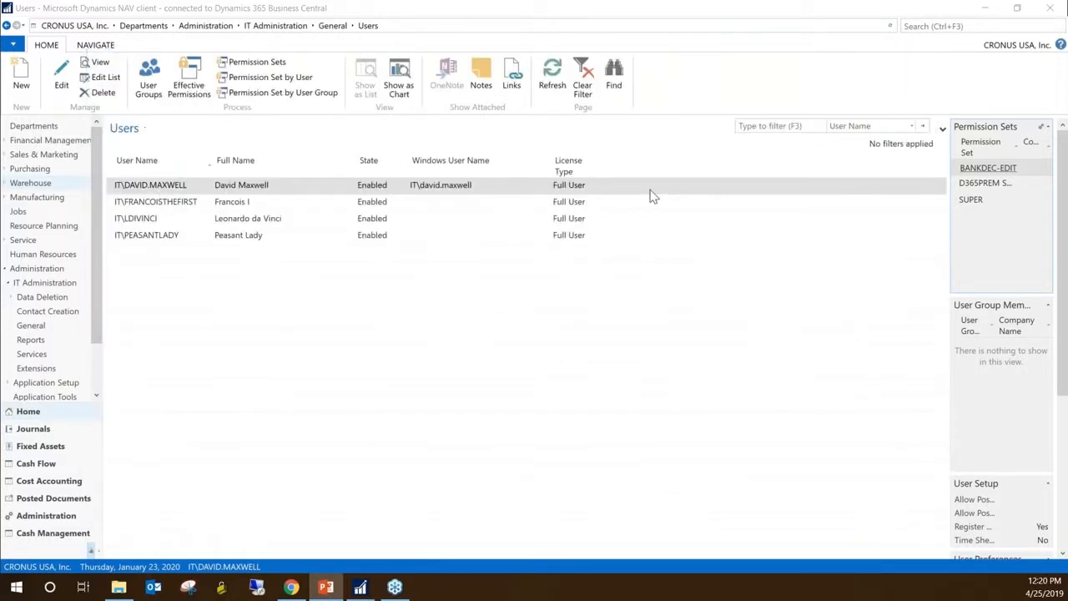
Open the first user's card, enlarge it to review the assigned permission sets and user groups, and close it
{"action": "double_click", "coordinate": [160, 190]}
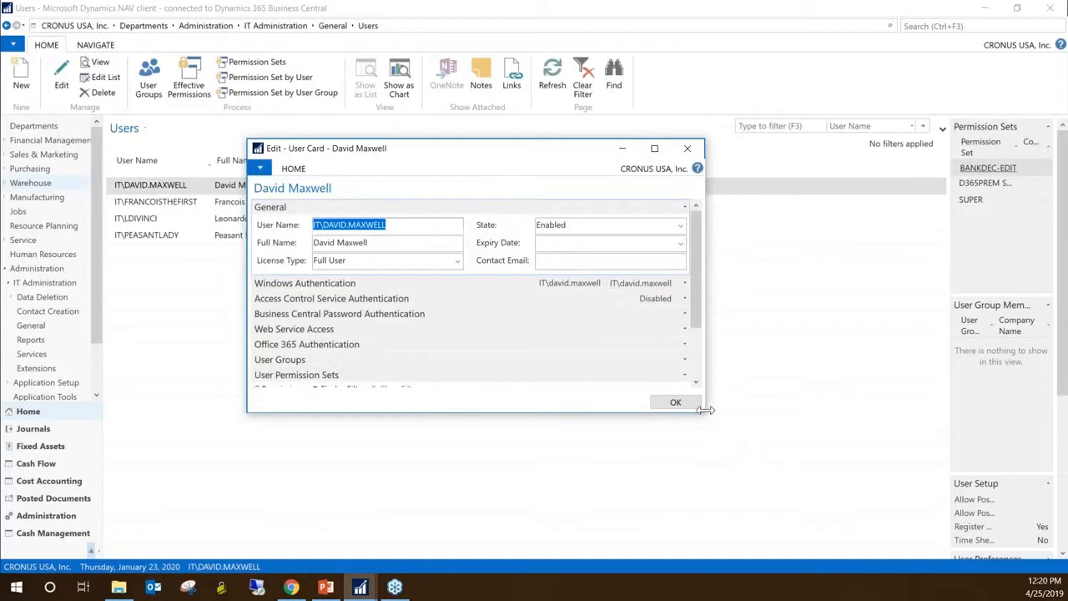
{"action": "left_click_drag", "start_coordinate": [737, 424], "coordinate": [846, 475]}
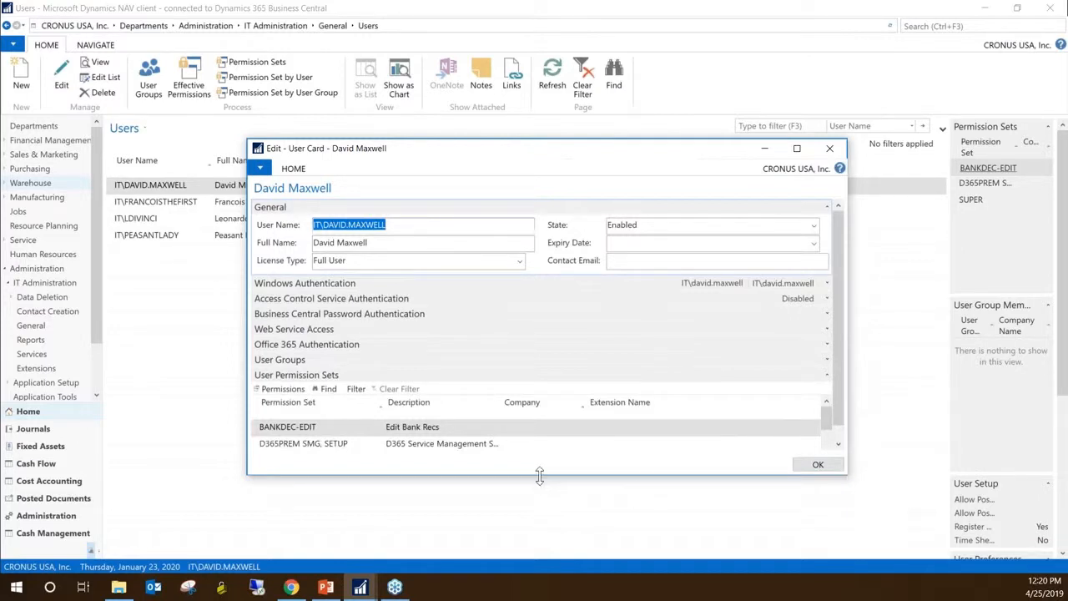
{"action": "left_click_drag", "start_coordinate": [540, 475], "coordinate": [549, 520]}
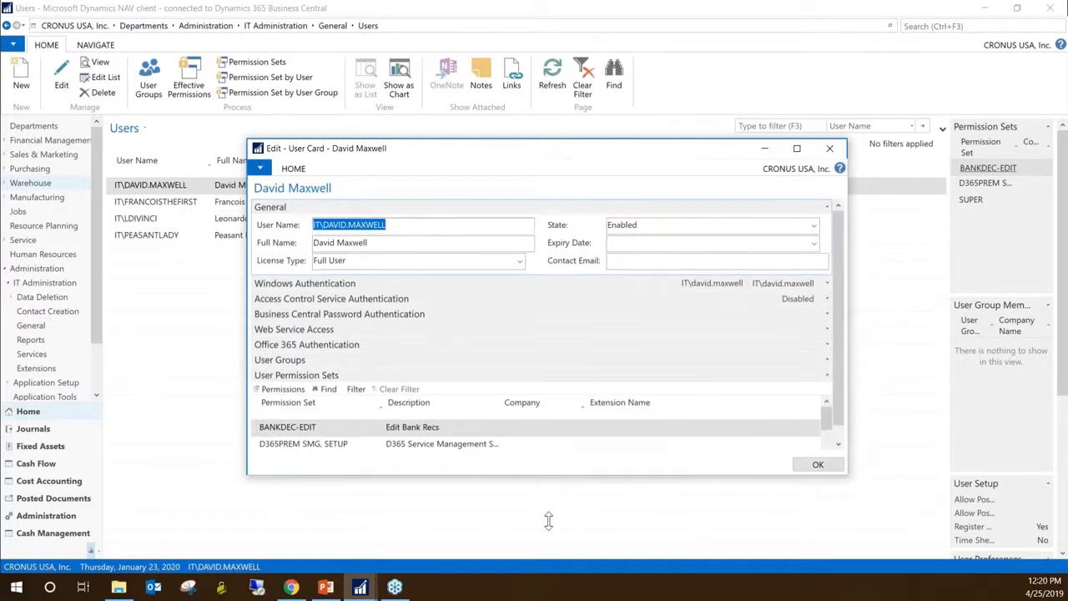
{"action": "left_click", "coordinate": [305, 441]}
{"action": "left_click", "coordinate": [306, 427]}
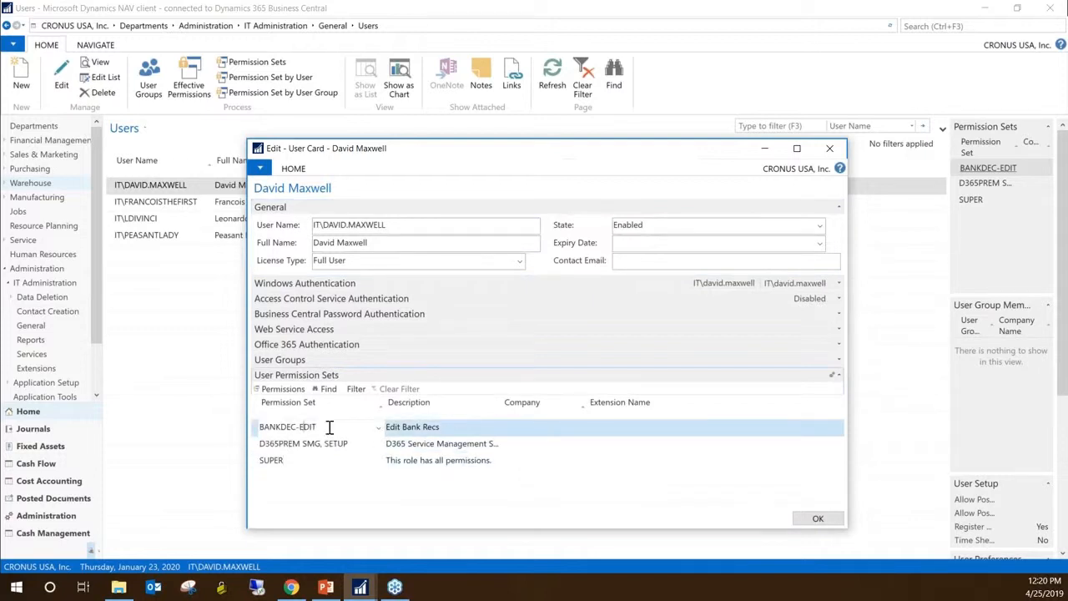
{"action": "left_click", "coordinate": [840, 361]}
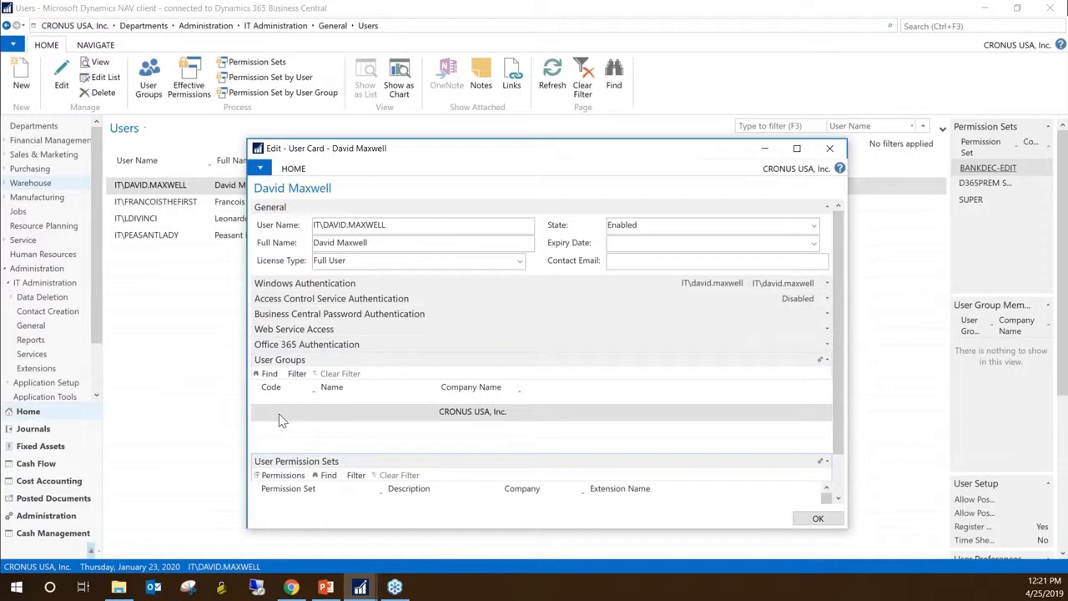
{"action": "left_click", "coordinate": [827, 360]}
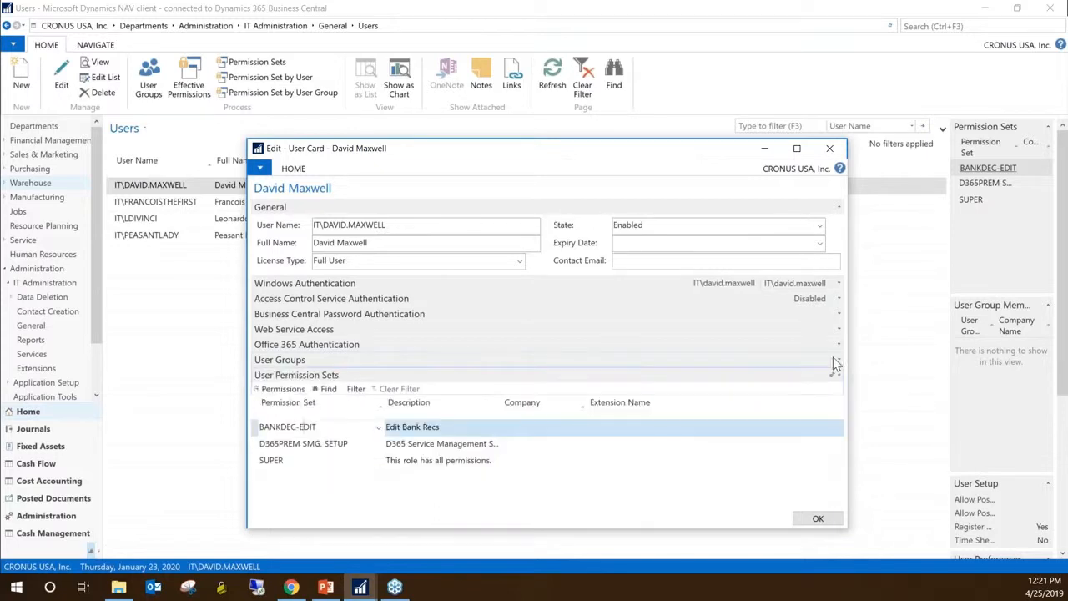
{"action": "left_click", "coordinate": [830, 152]}
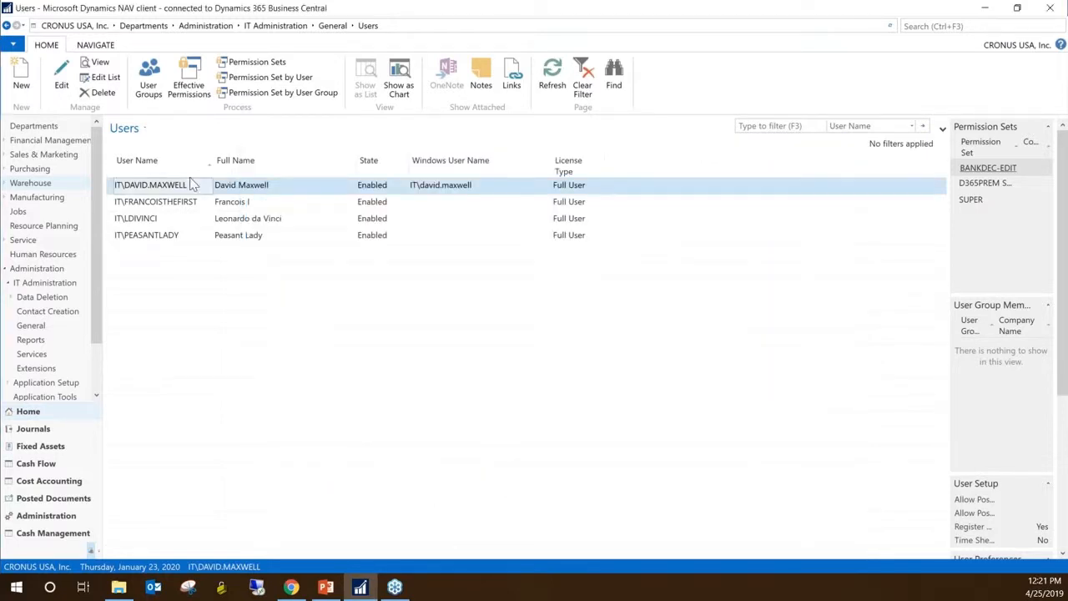
{"action": "left_click", "coordinate": [159, 203]}
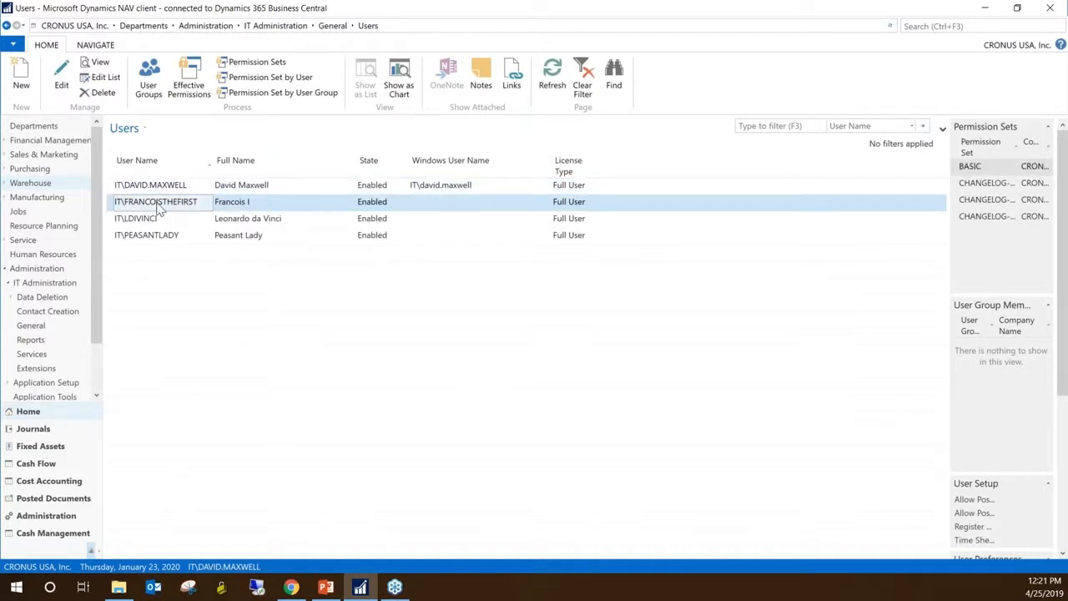
{"action": "left_click", "coordinate": [61, 79]}
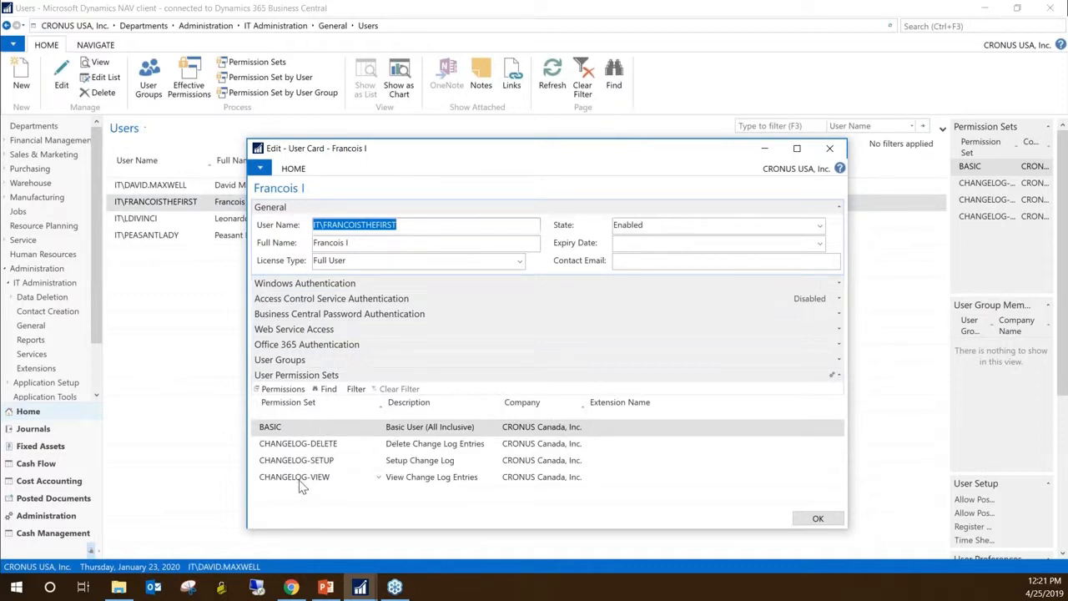
{"action": "left_click_drag", "start_coordinate": [584, 401], "coordinate": [613, 401]}
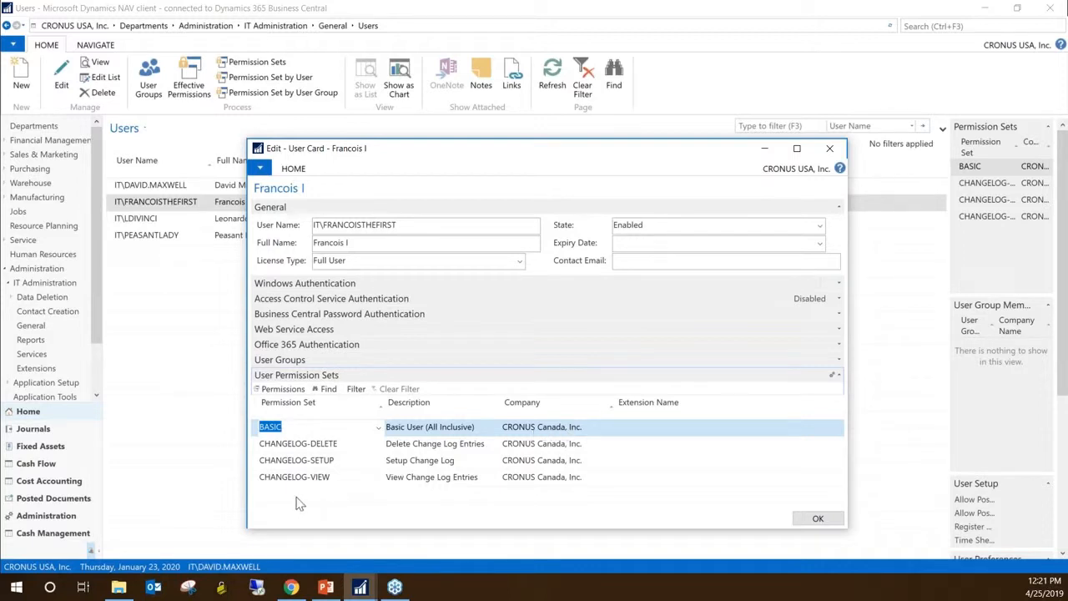
{"action": "left_click", "coordinate": [374, 506]}
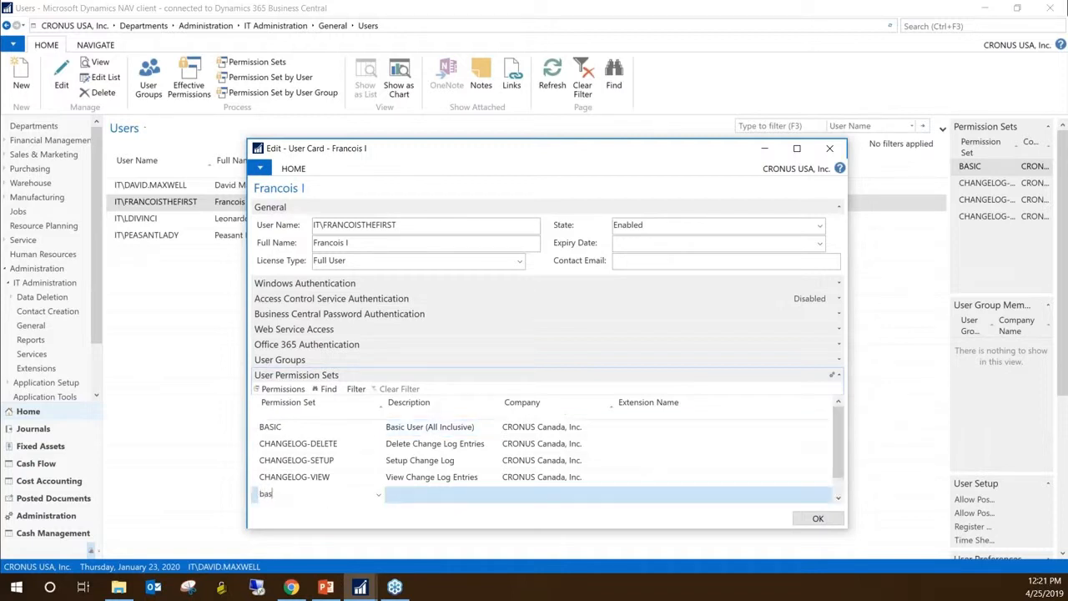
{"action": "type", "text": "BASIC"}
{"action": "key", "text": "Tab"}
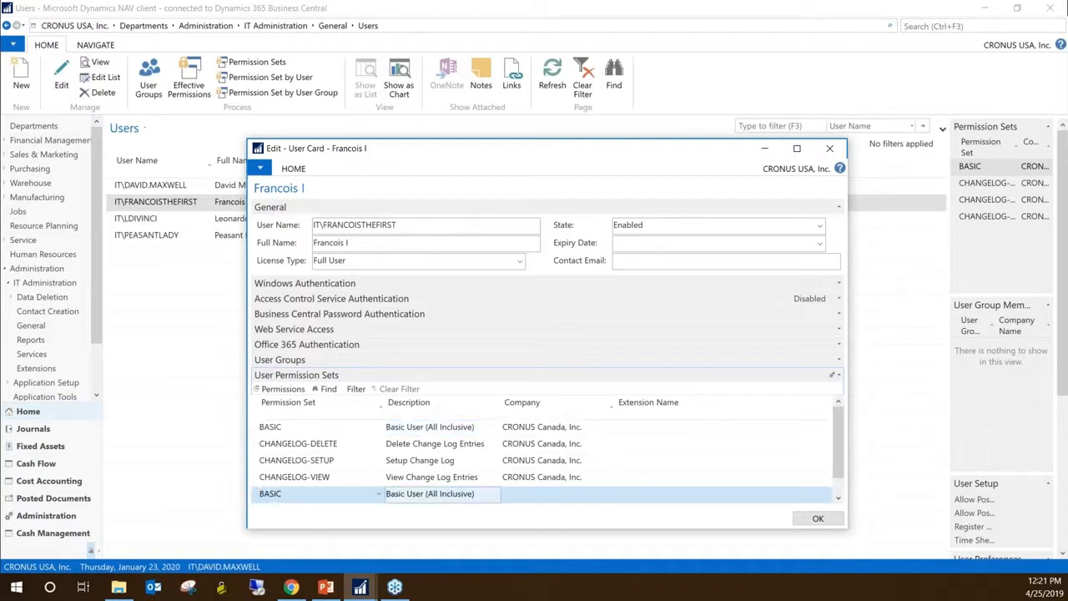
{"action": "key", "text": "Tab"}
{"action": "left_click", "coordinate": [609, 495]}
{"action": "left_click", "coordinate": [566, 383]}
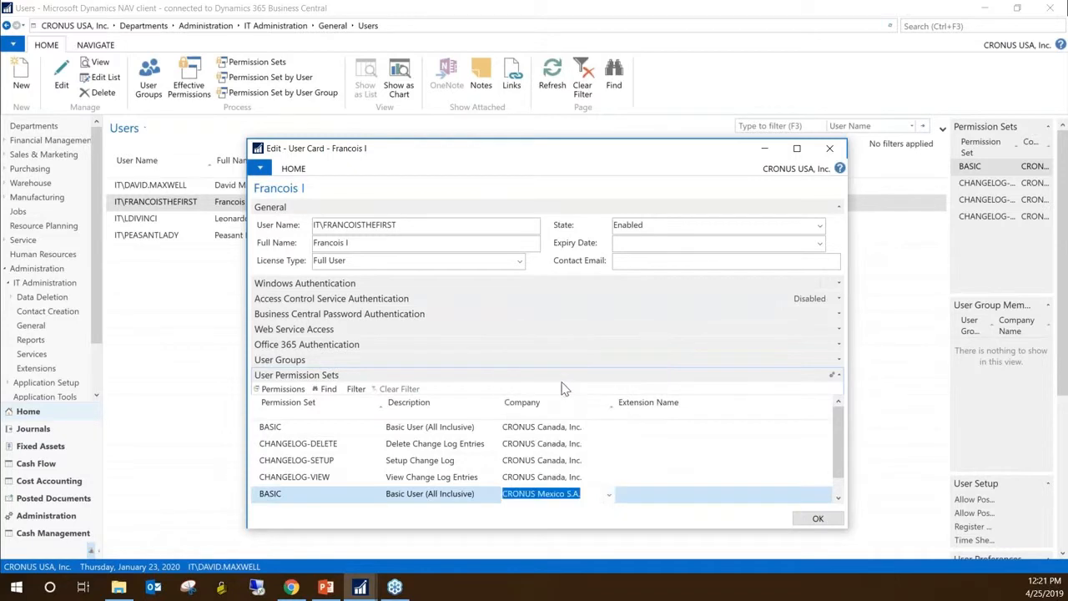
{"action": "left_click", "coordinate": [659, 477]}
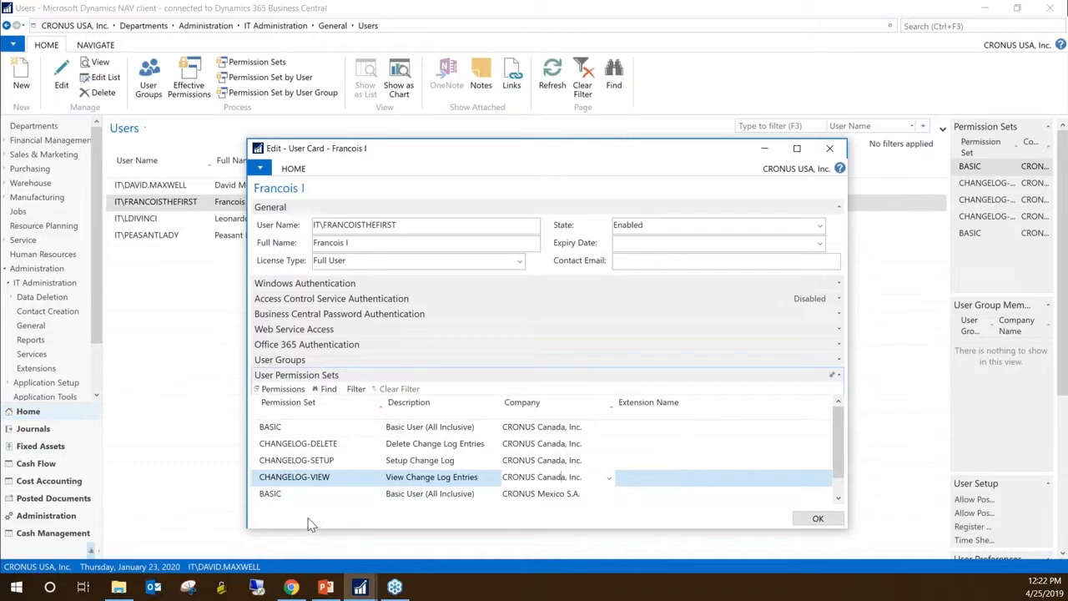
{"action": "left_click", "coordinate": [280, 360]}
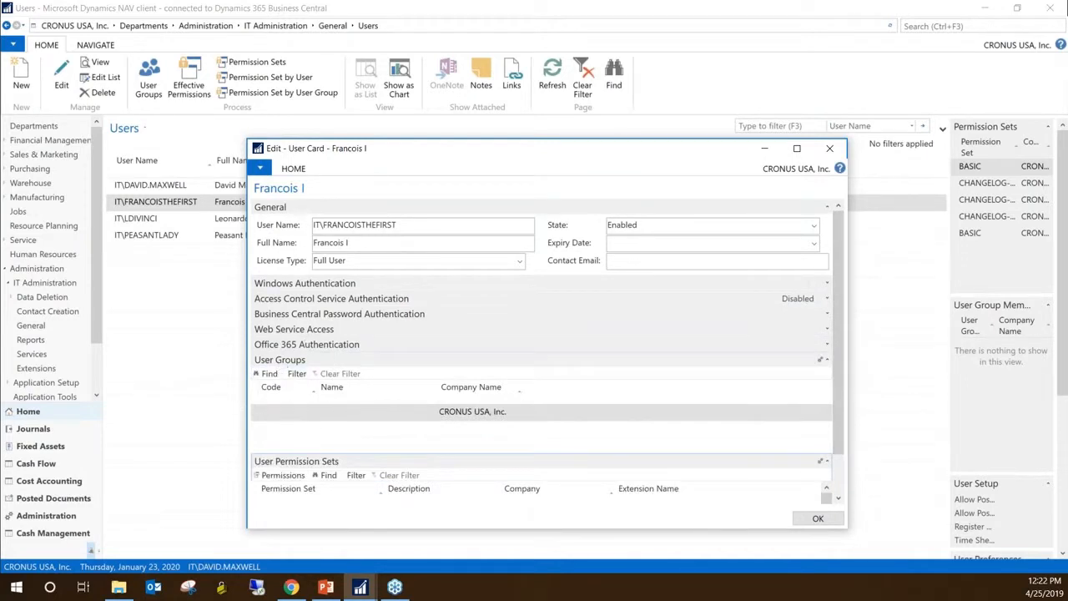
{"action": "left_click", "coordinate": [829, 148]}
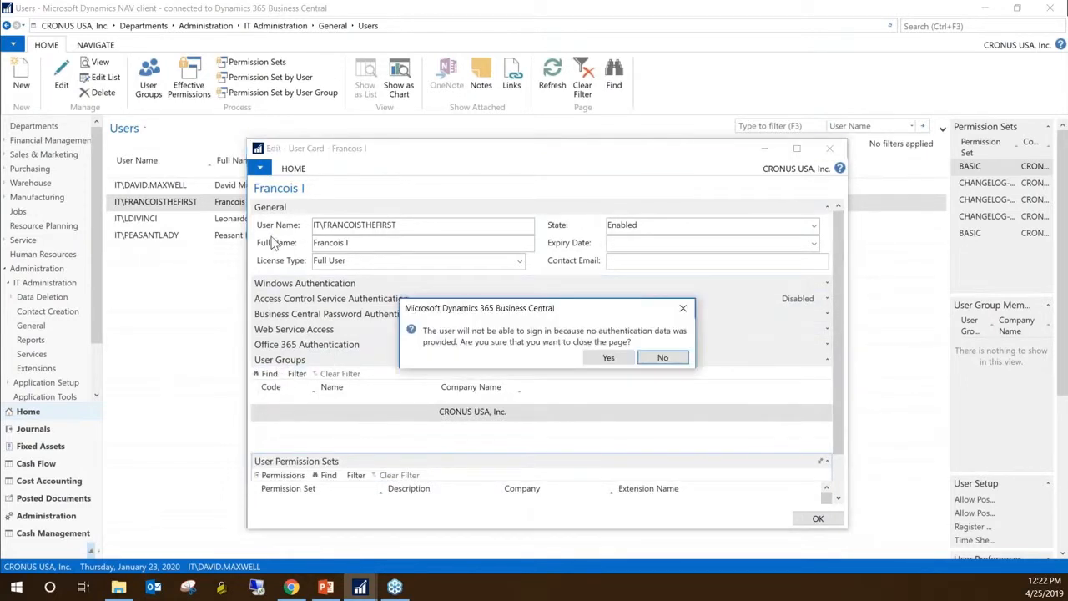
{"action": "left_click", "coordinate": [594, 359]}
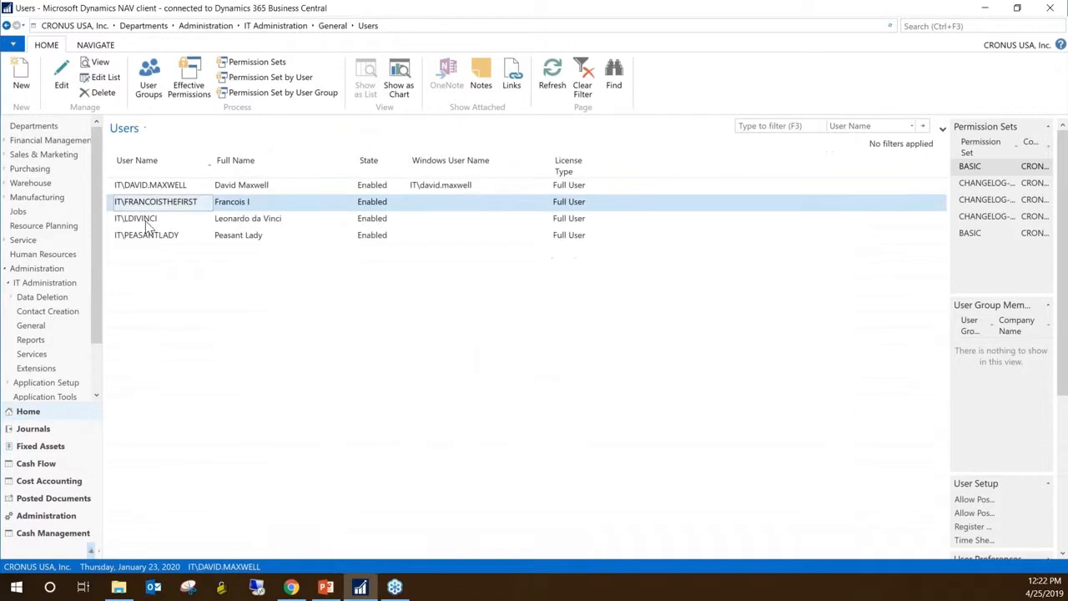
Open the user card of Leonardo da Vinci and collapse the user groups to view the full list of assigned permission sets
{"action": "left_click", "coordinate": [149, 221]}
{"action": "left_click", "coordinate": [64, 82]}
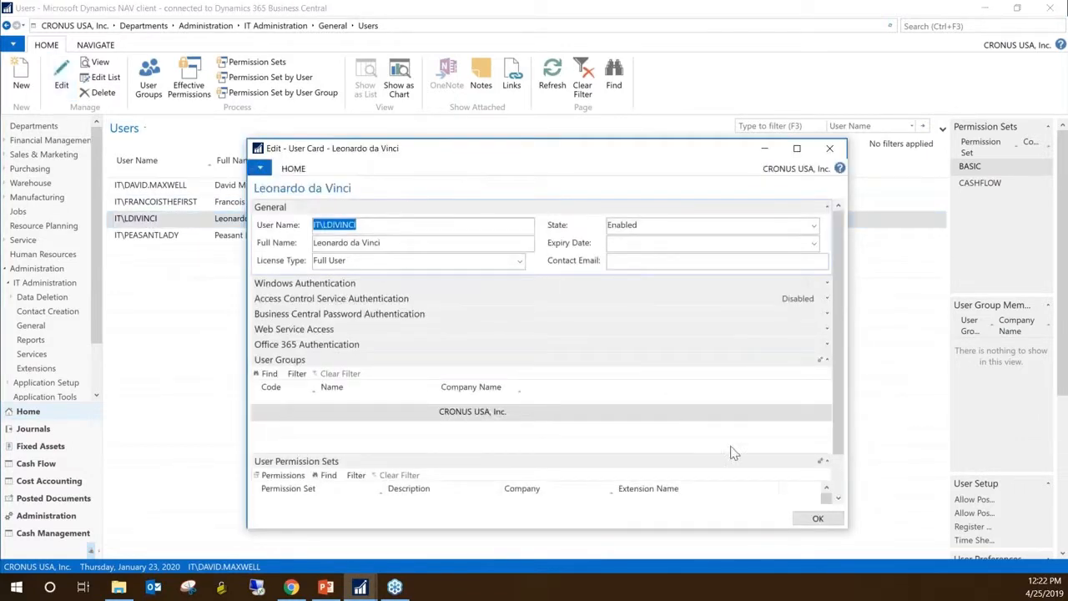
{"action": "left_click", "coordinate": [826, 359]}
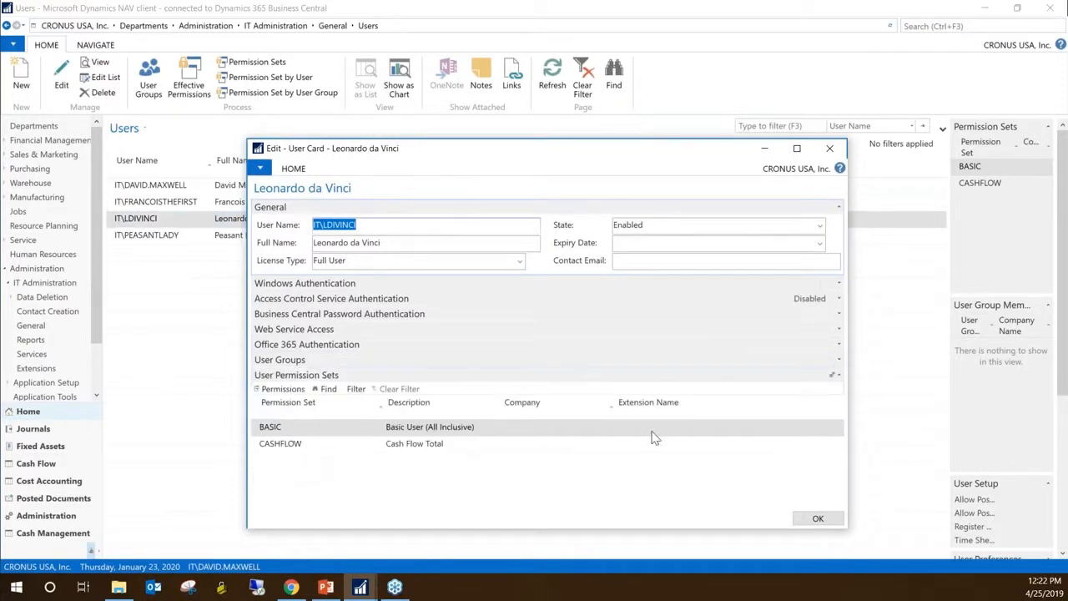
Check the company assignment of the BASIC and CASHFLOW permission sets for Leonardo da Vinci and close the user card without authentication data
{"action": "left_click", "coordinate": [559, 431]}
{"action": "key", "text": "Down"}
{"action": "key", "text": "Up"}
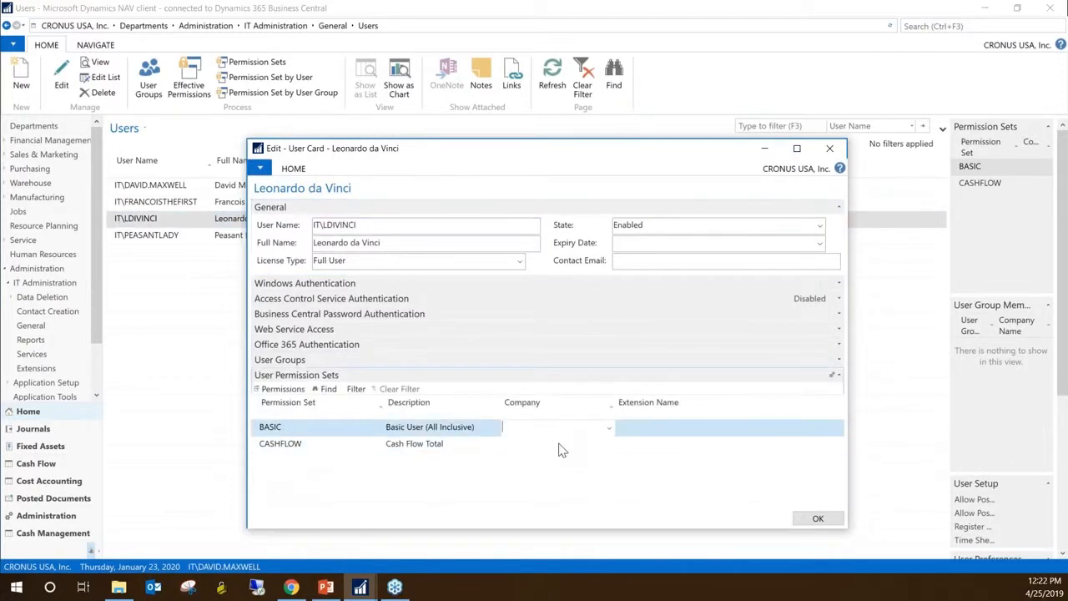
{"action": "key", "text": "Down"}
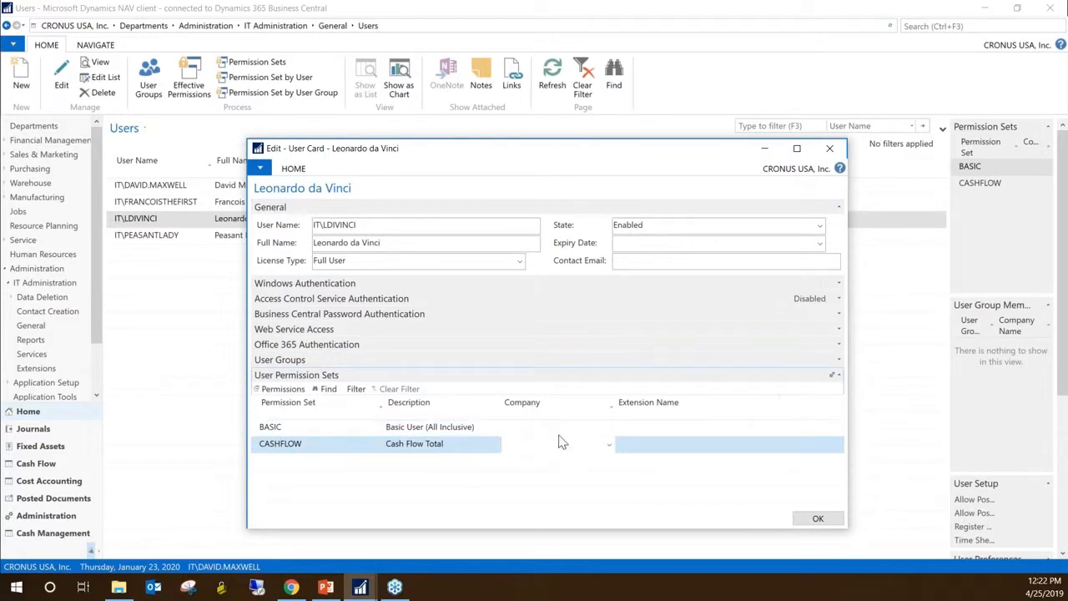
{"action": "left_click", "coordinate": [830, 149]}
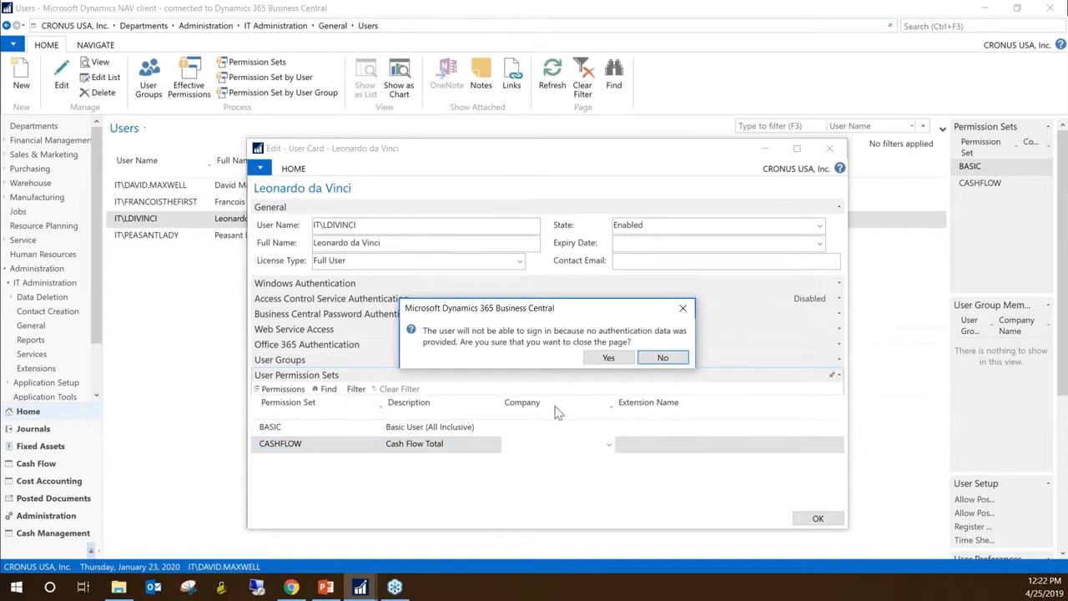
{"action": "left_click", "coordinate": [609, 358]}
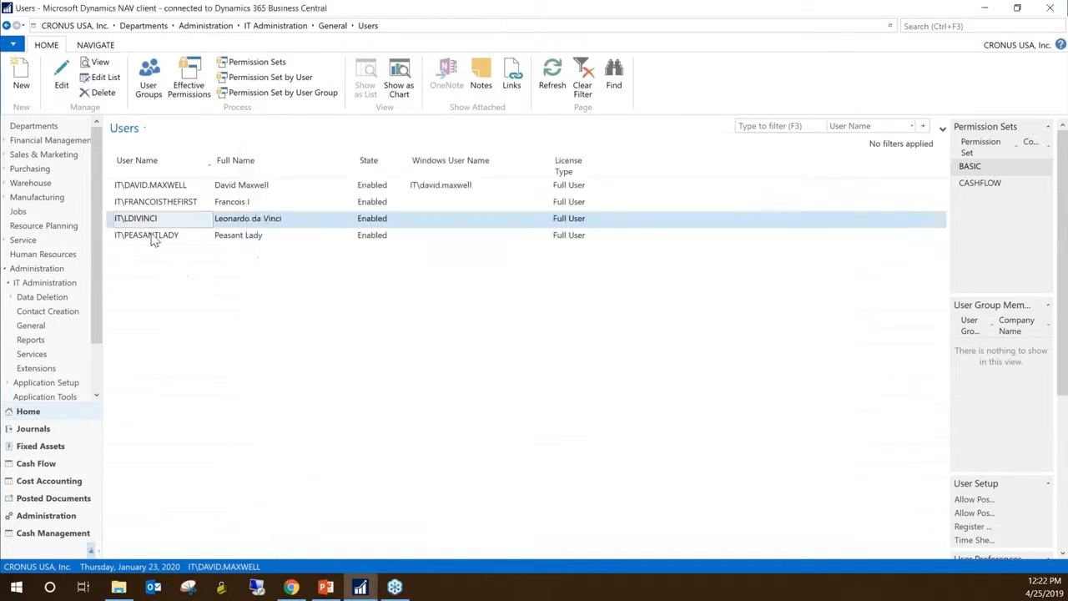
Open the user card of Peasant Lady, expand its user groups and enlarge the card to view the assigned permission sets
{"action": "left_click", "coordinate": [150, 236]}
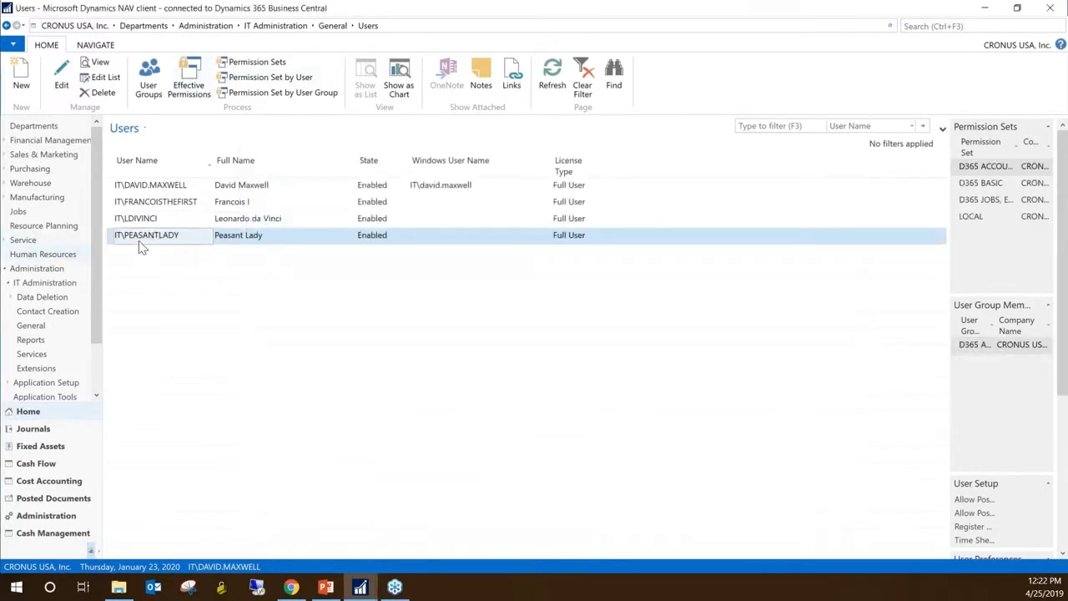
{"action": "left_click", "coordinate": [65, 86]}
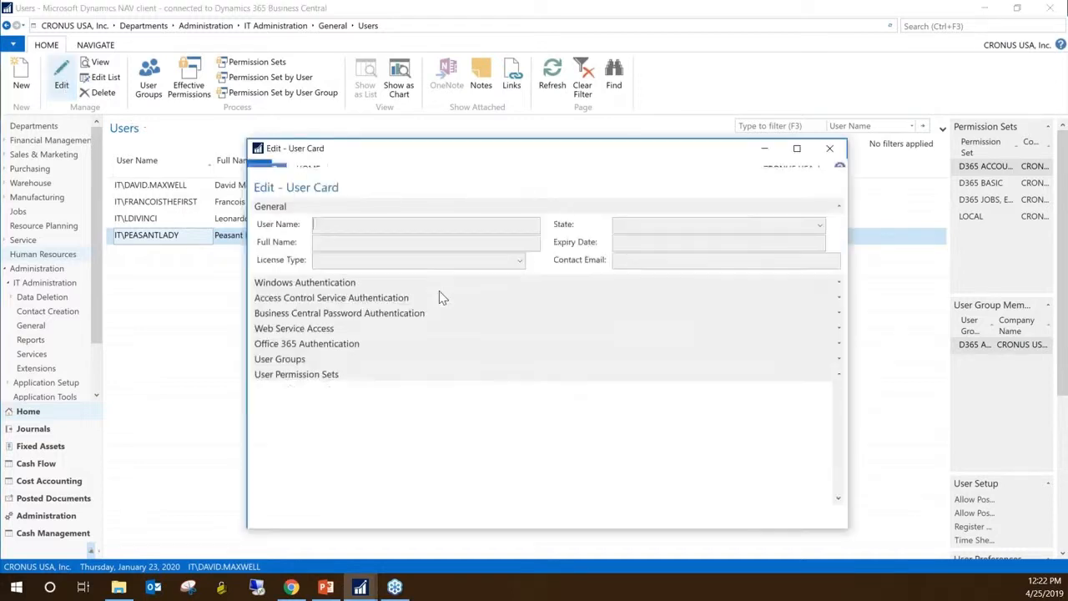
{"action": "left_click", "coordinate": [839, 360]}
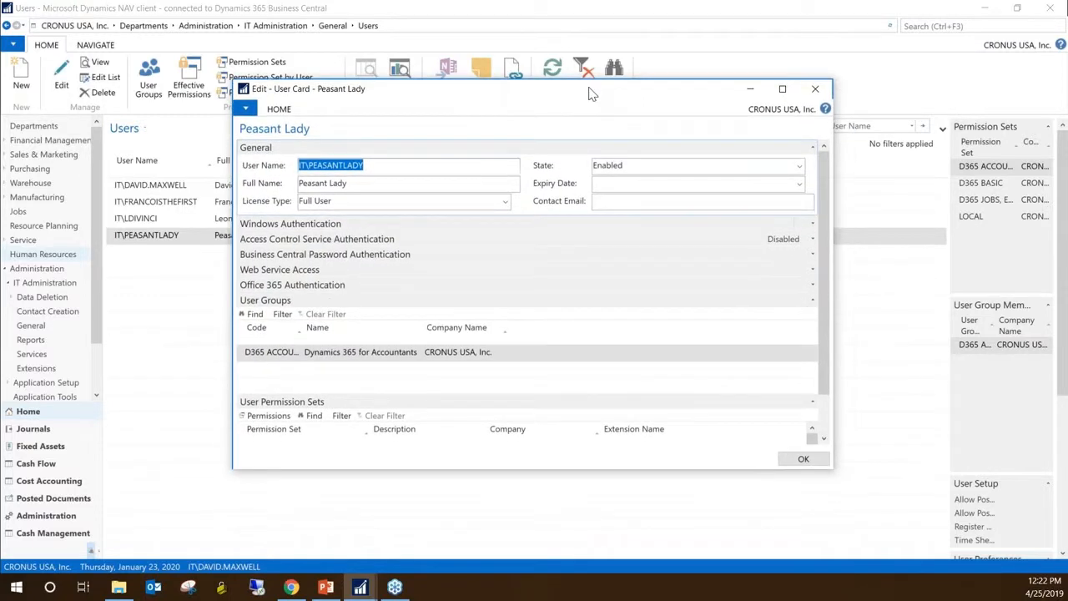
{"action": "left_click_drag", "start_coordinate": [833, 454], "coordinate": [873, 538]}
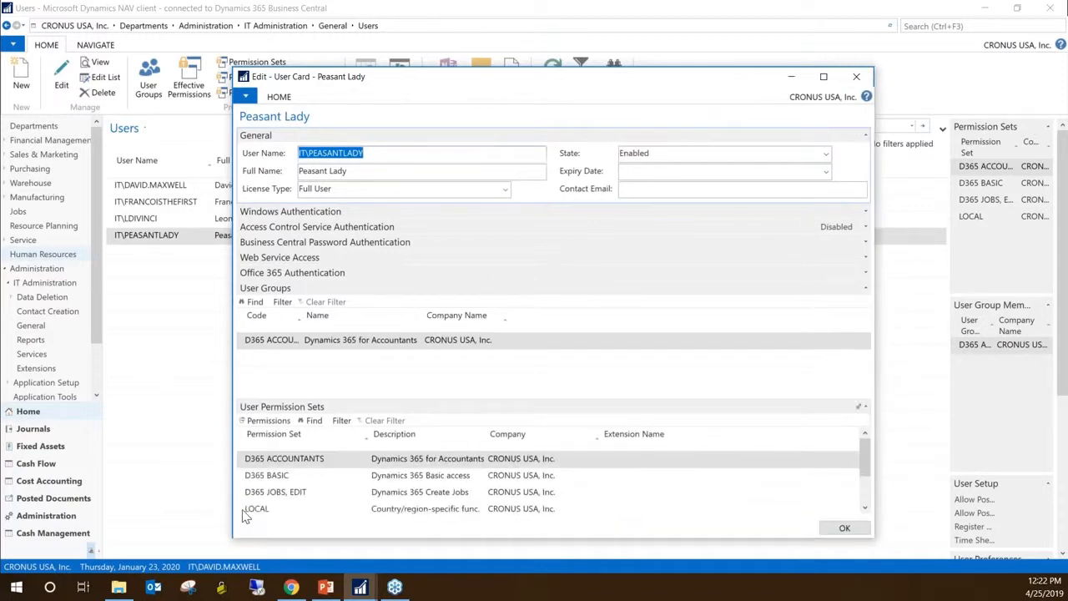
Try to delete the D365 JOBS, EDIT and LOCAL permission set lines from the Peasant Lady user card
{"action": "left_click_drag", "start_coordinate": [242, 510], "coordinate": [230, 453]}
{"action": "right_click", "coordinate": [240, 458]}
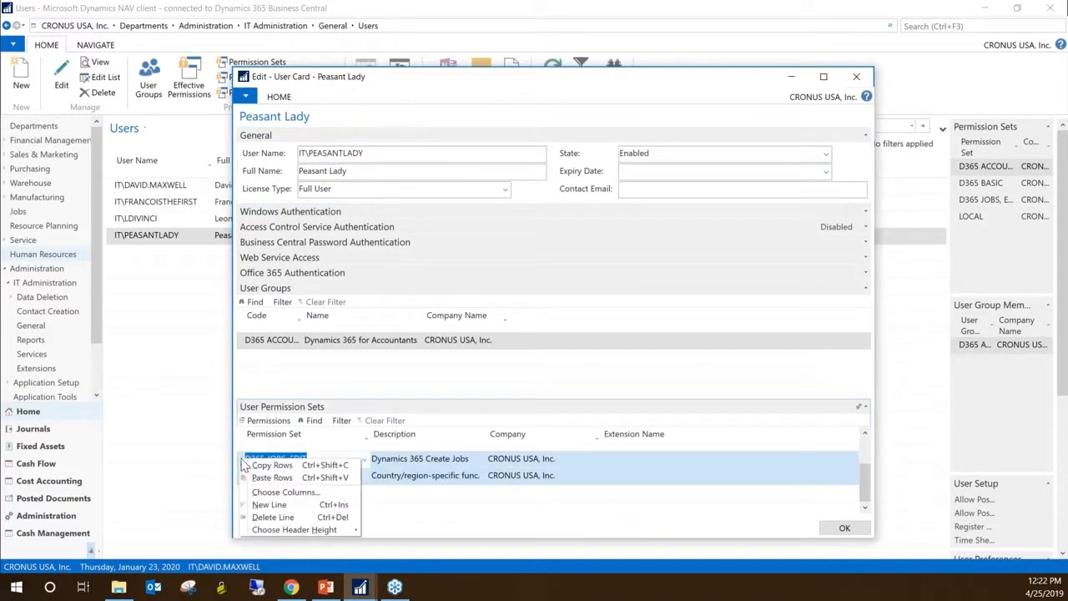
{"action": "left_click", "coordinate": [273, 516]}
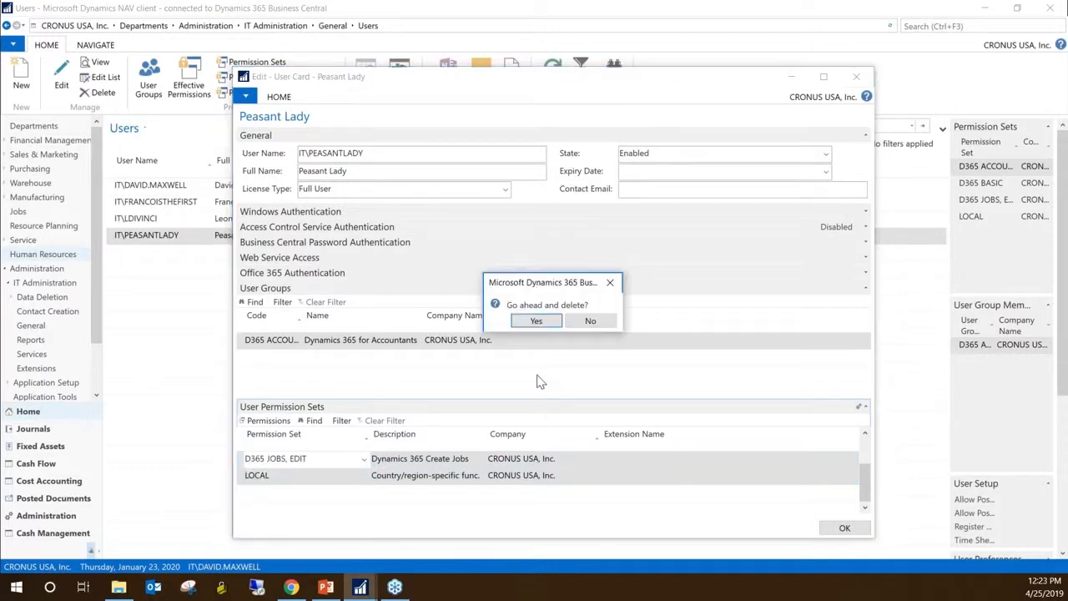
{"action": "left_click", "coordinate": [537, 321]}
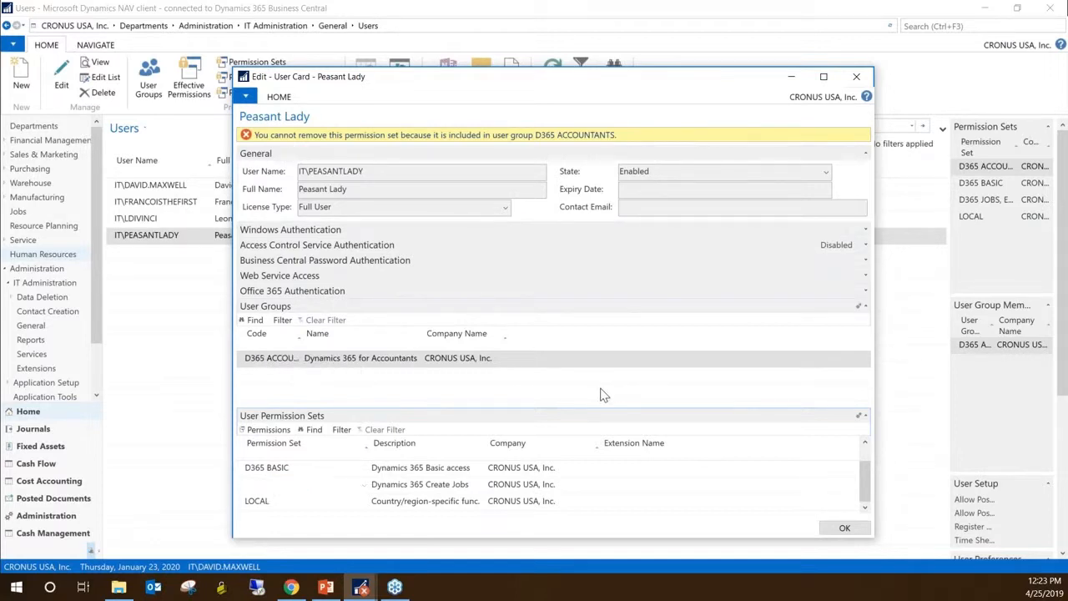
{"action": "left_click", "coordinate": [515, 486]}
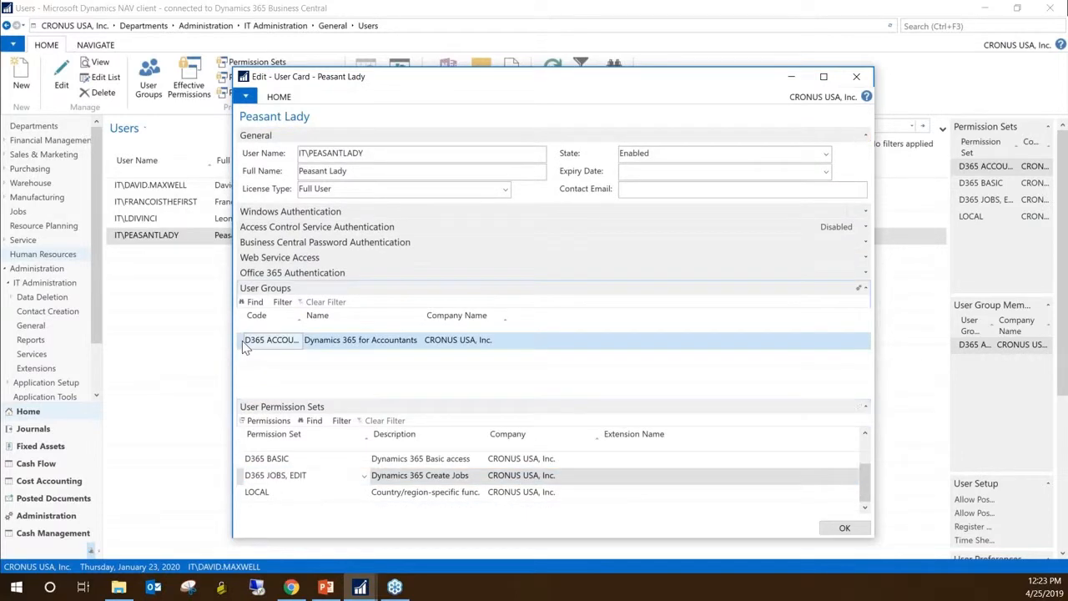
Delete the Dynamics 365 for Accountants user group from the Peasant Lady user card and check the user permission sets
{"action": "right_click", "coordinate": [246, 344]}
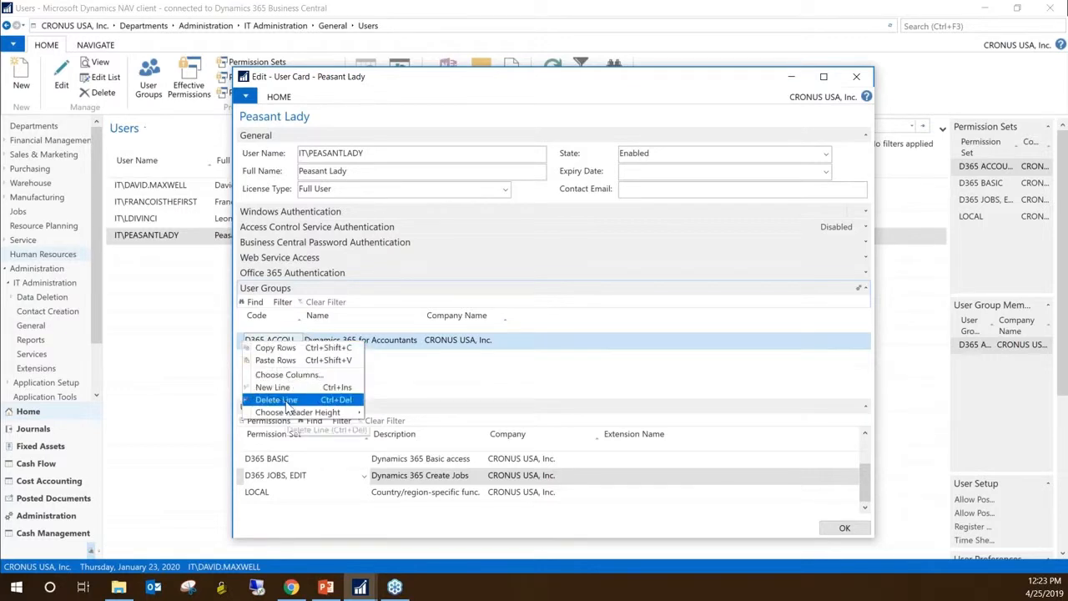
{"action": "left_click", "coordinate": [283, 400]}
{"action": "left_click", "coordinate": [538, 322]}
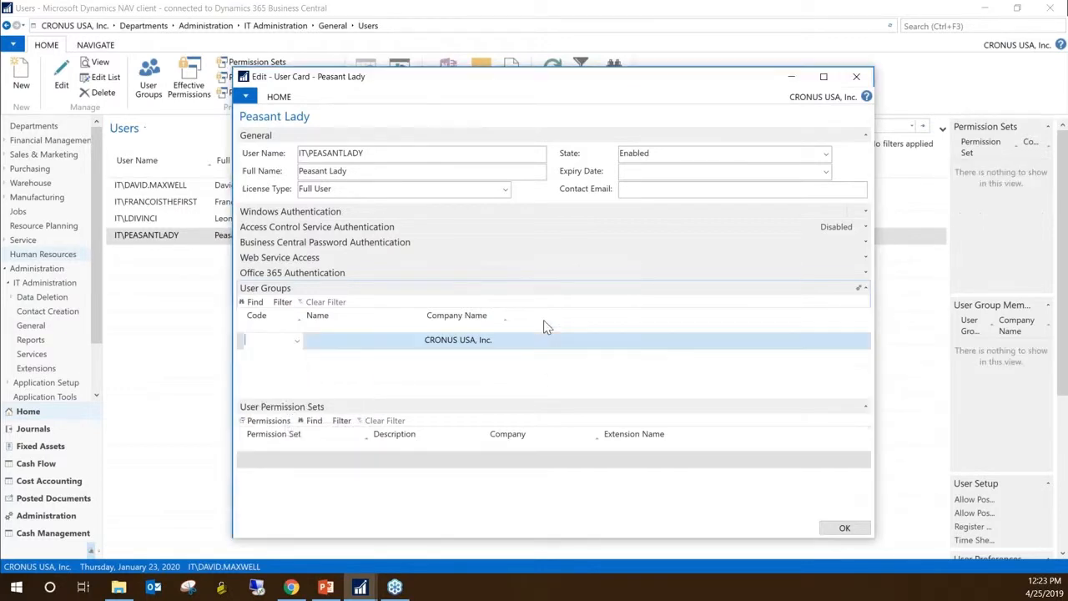
{"action": "left_click", "coordinate": [275, 483]}
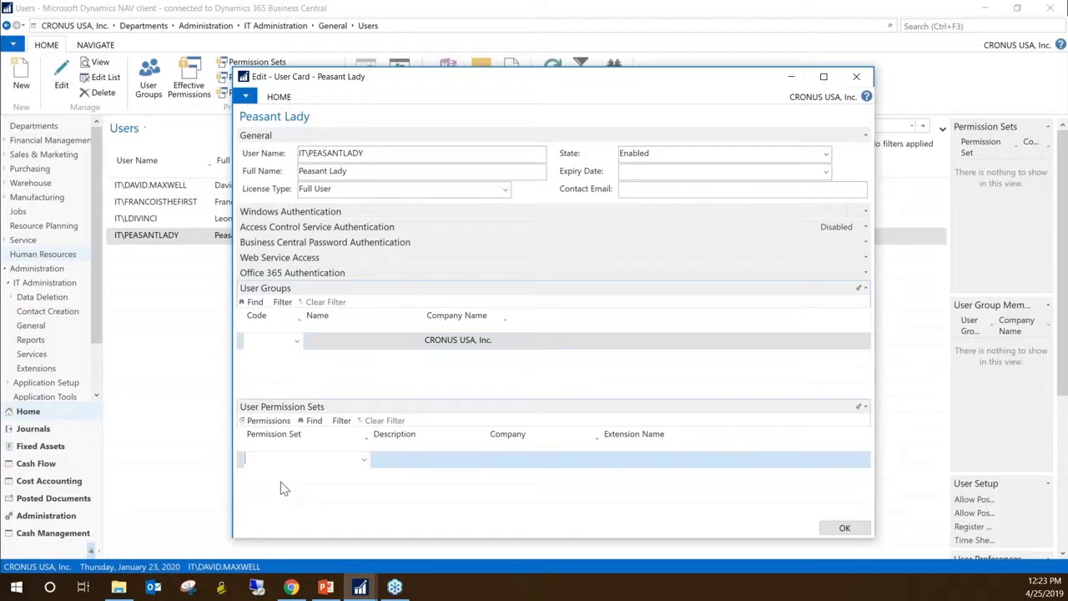
Assign the INTELLIGENT CLOUD user group for CRONUS USA, Inc. to the Peasant Lady user card
{"action": "left_click", "coordinate": [298, 342]}
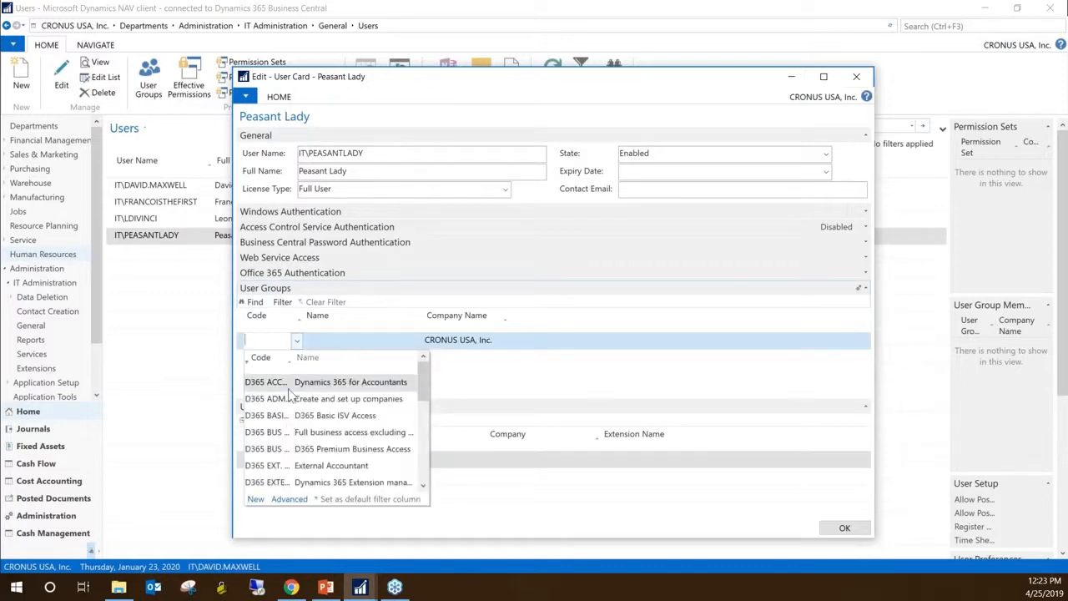
{"action": "left_click_drag", "start_coordinate": [320, 358], "coordinate": [361, 358]}
{"action": "scroll", "coordinate": [292, 467], "scroll_direction": "down", "scroll_amount": 3}
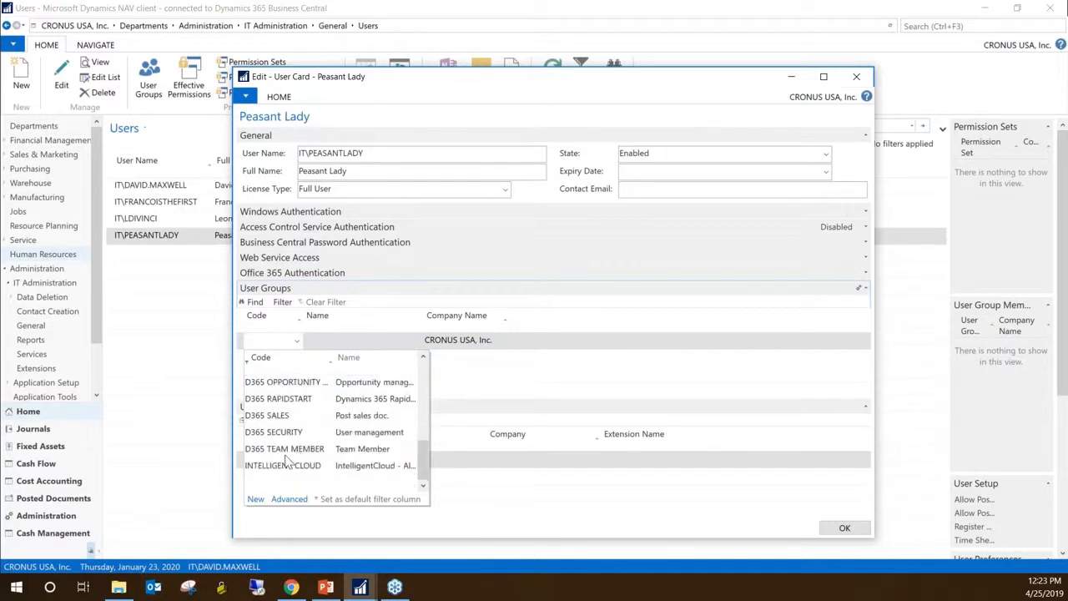
{"action": "left_click", "coordinate": [283, 468]}
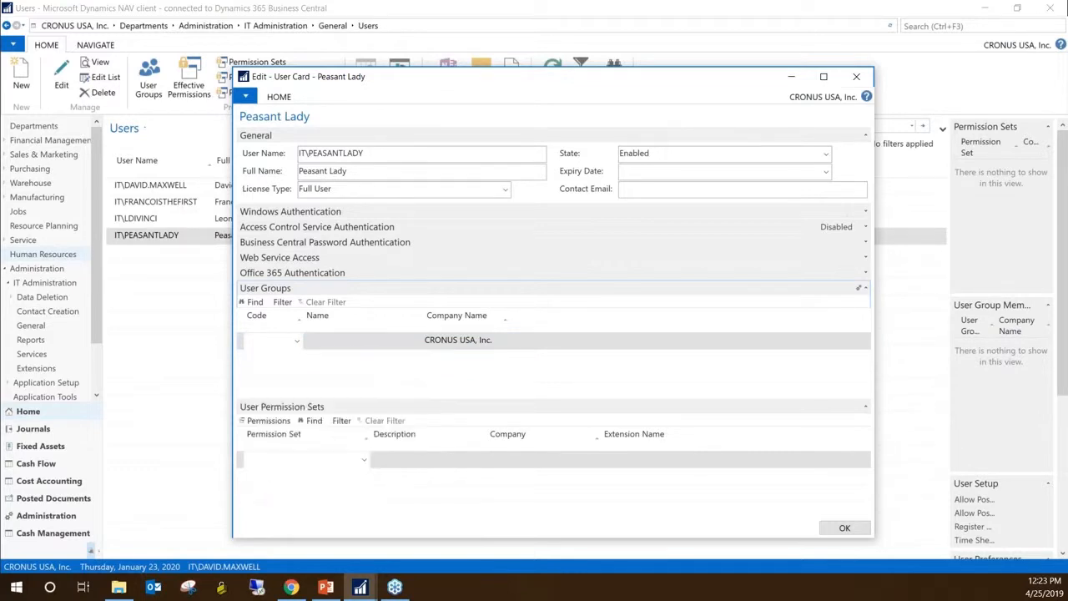
{"action": "left_click", "coordinate": [282, 357]}
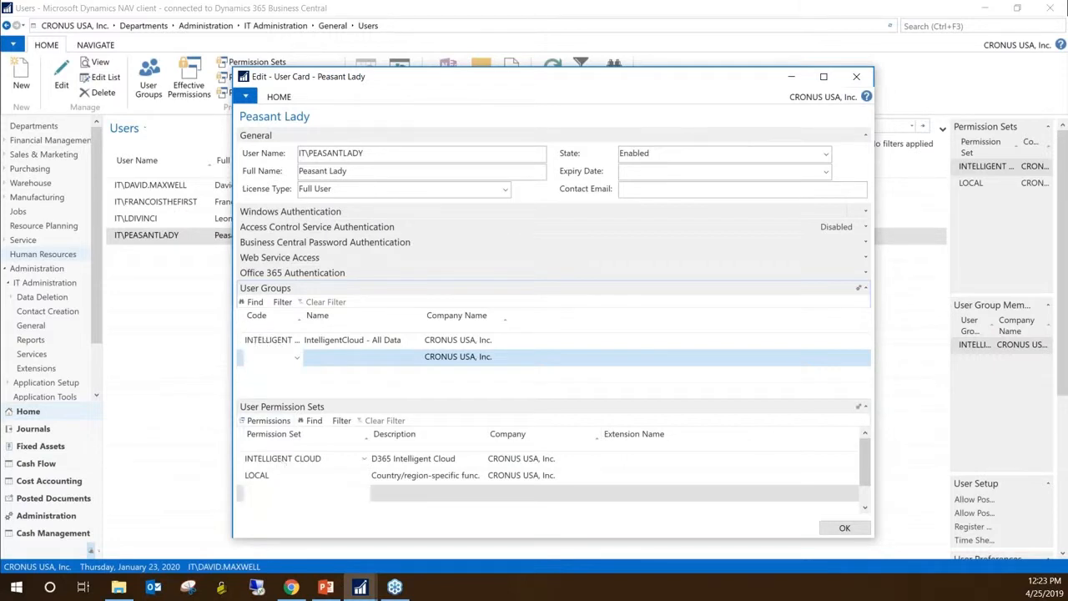
Examine the INTELLIGENT CLOUD and LOCAL permission sets brought in by the user group, then switch to PowerPoint
{"action": "left_click", "coordinate": [275, 459]}
{"action": "left_click", "coordinate": [275, 473]}
{"action": "left_click", "coordinate": [279, 460]}
{"action": "left_click", "coordinate": [286, 474]}
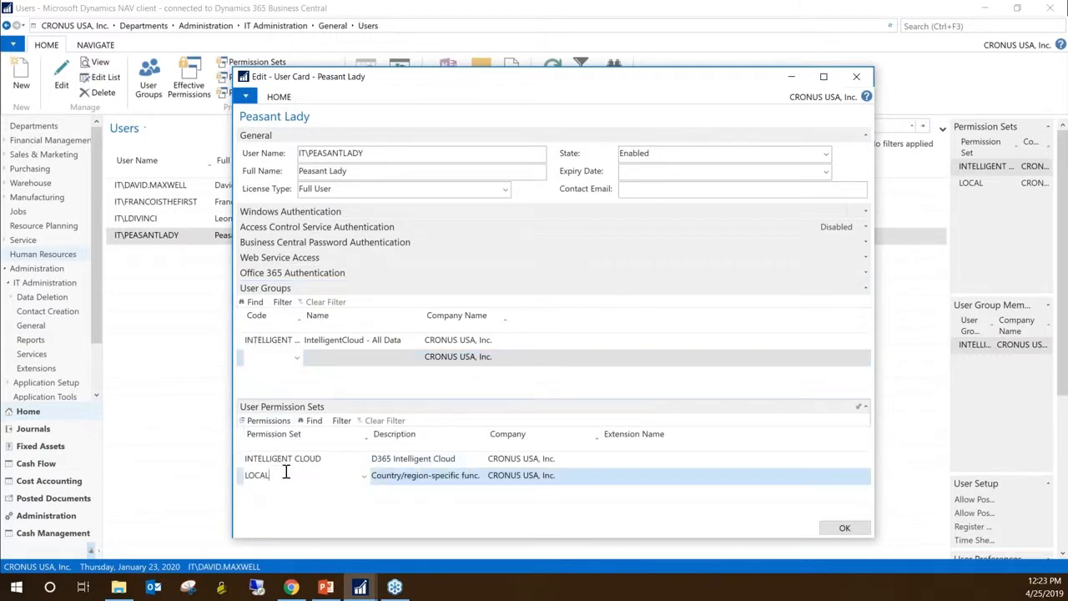
{"action": "left_click", "coordinate": [260, 342]}
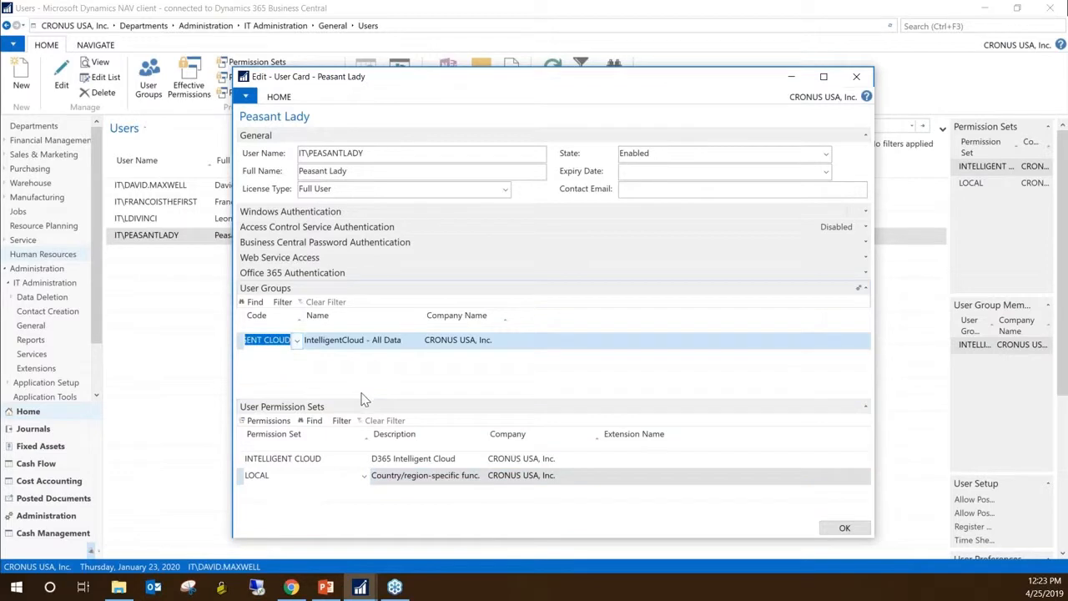
{"action": "key", "text": "alt+Tab"}
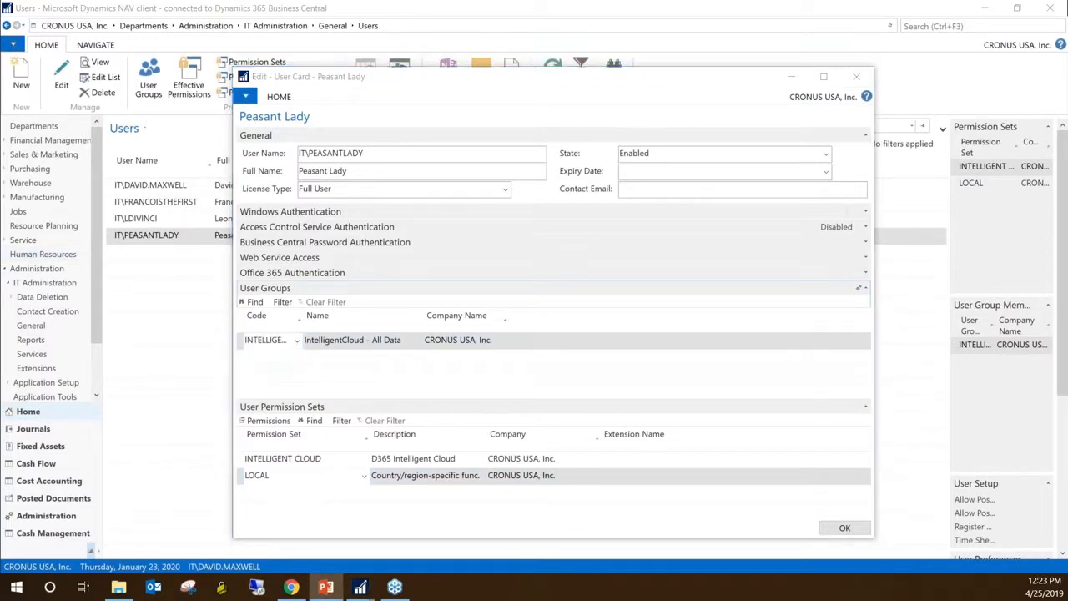
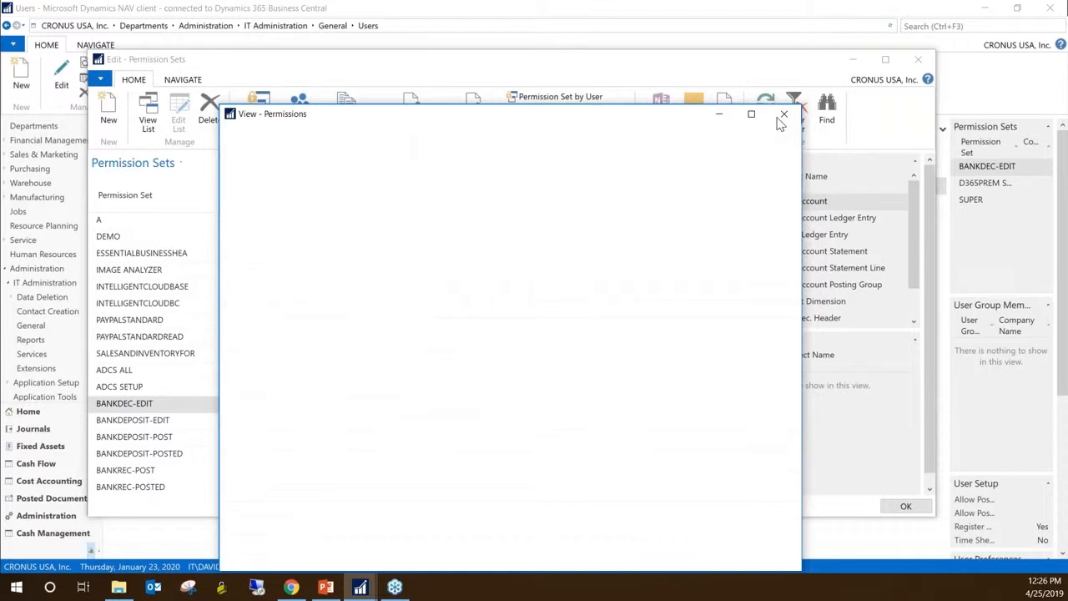
View the permissions of the user-defined DEMO permission set and return to the permission sets list
{"action": "left_click", "coordinate": [130, 238]}
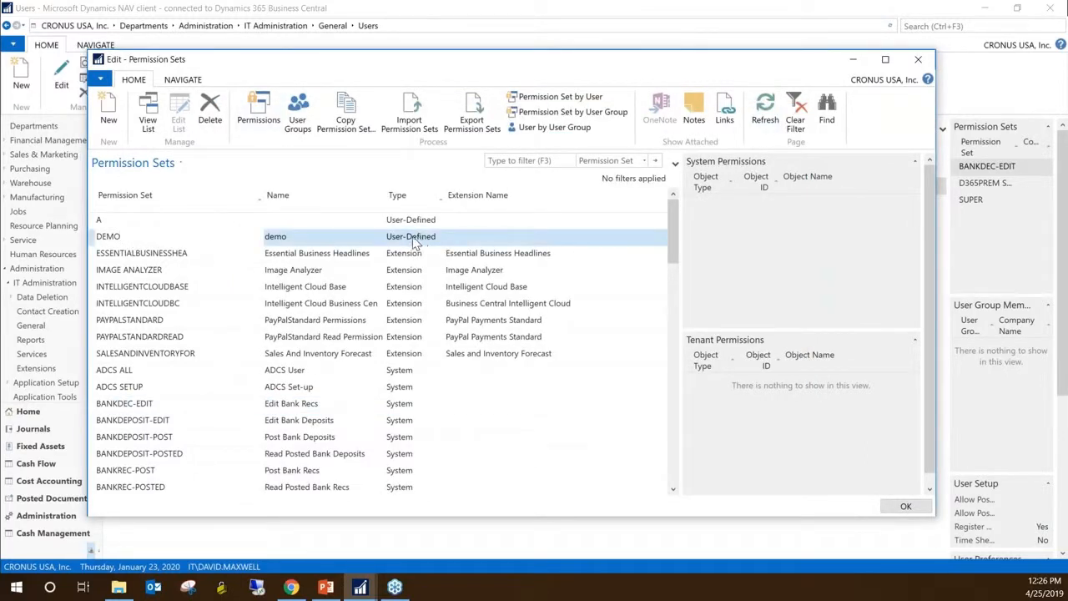
{"action": "left_click", "coordinate": [260, 110]}
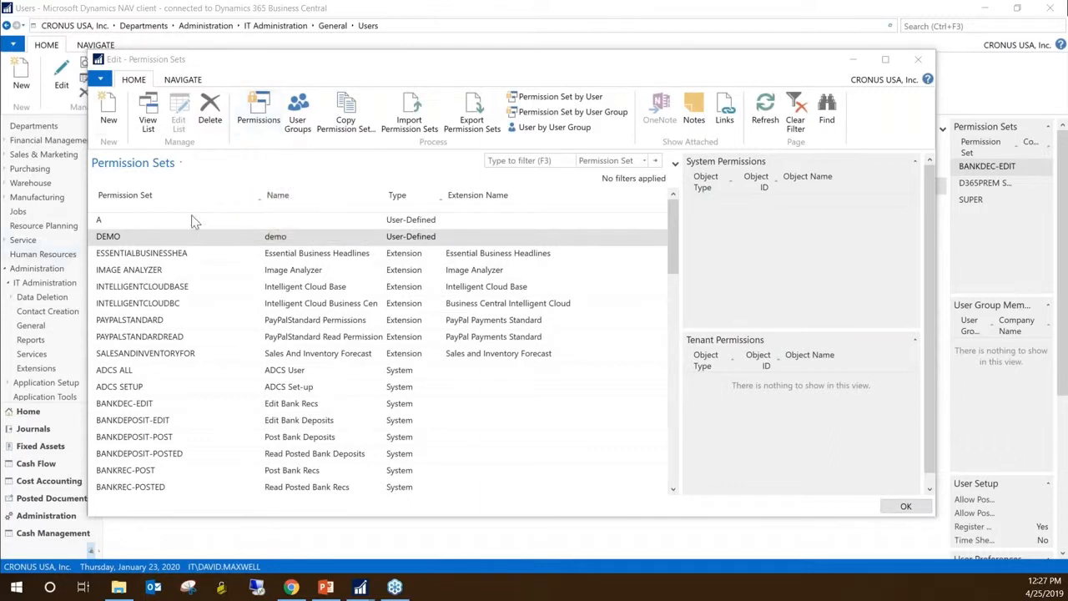
{"action": "left_click", "coordinate": [121, 241]}
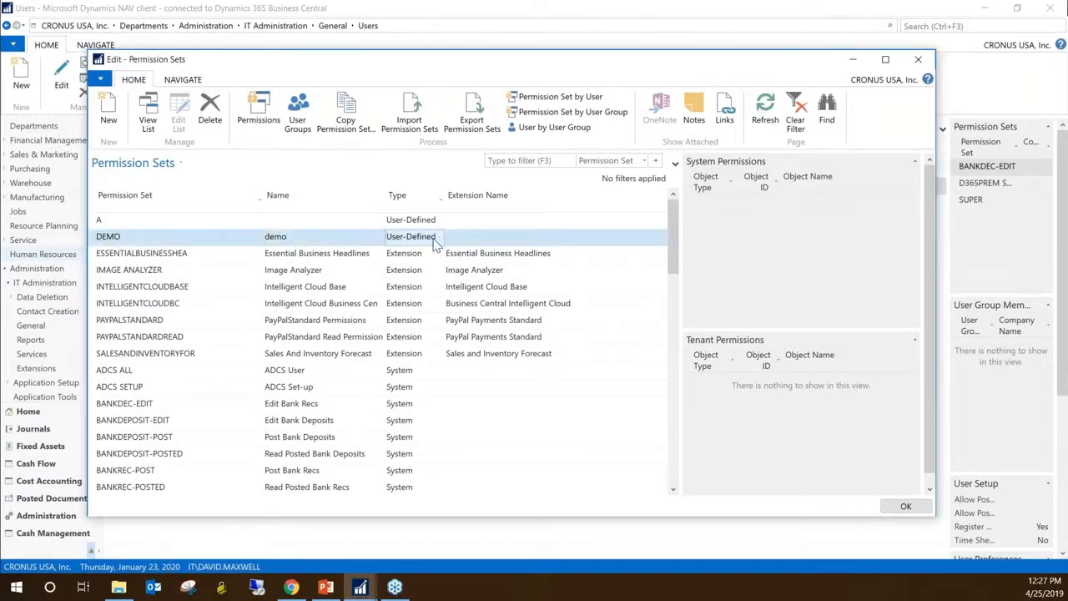
Compare the type of the DEMO permission set with that of the ESSENTIALBUSINESSHEA extension permission set
{"action": "left_click", "coordinate": [355, 254]}
{"action": "left_click", "coordinate": [422, 255]}
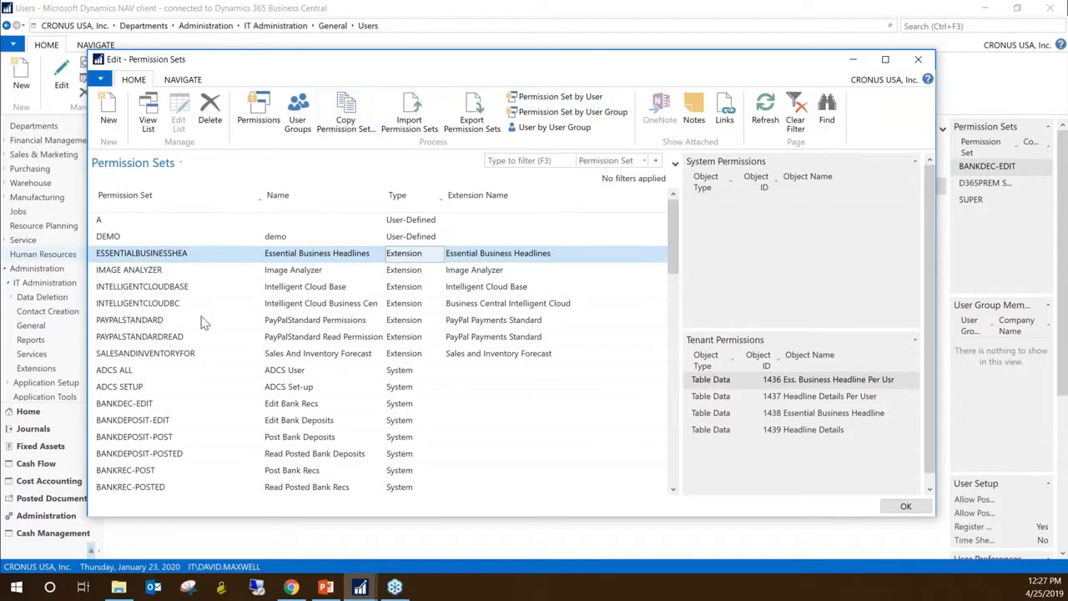
{"action": "left_click", "coordinate": [138, 254]}
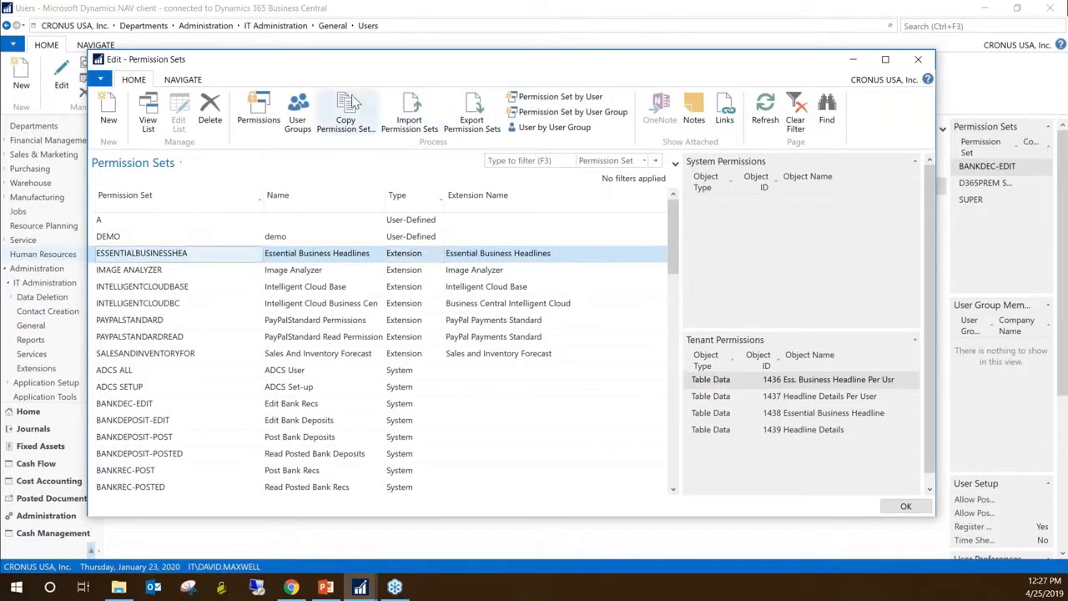
{"action": "left_click", "coordinate": [116, 237]}
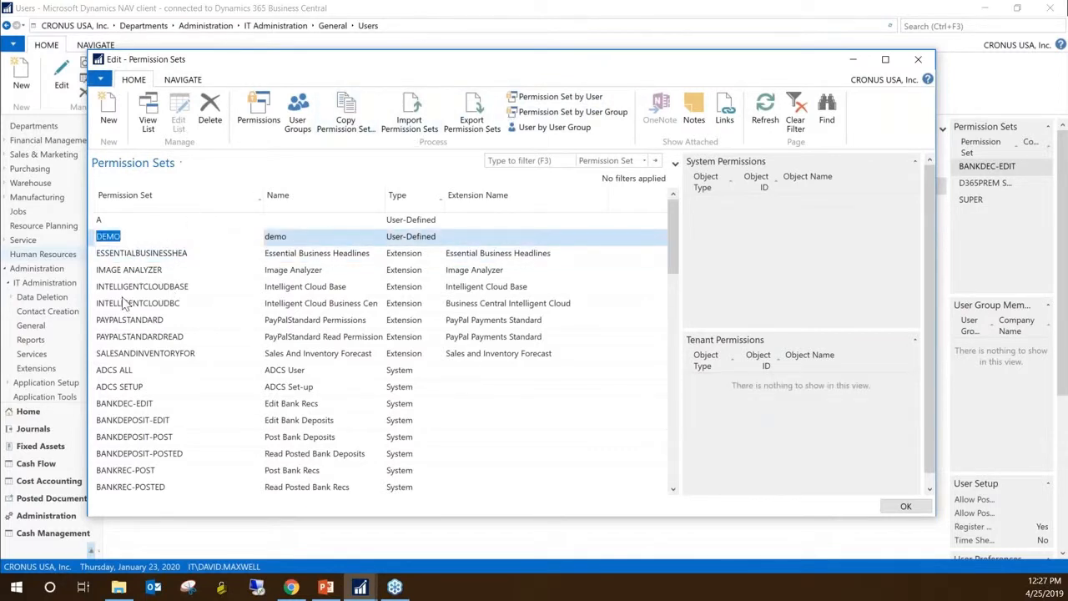
{"action": "left_click", "coordinate": [160, 254]}
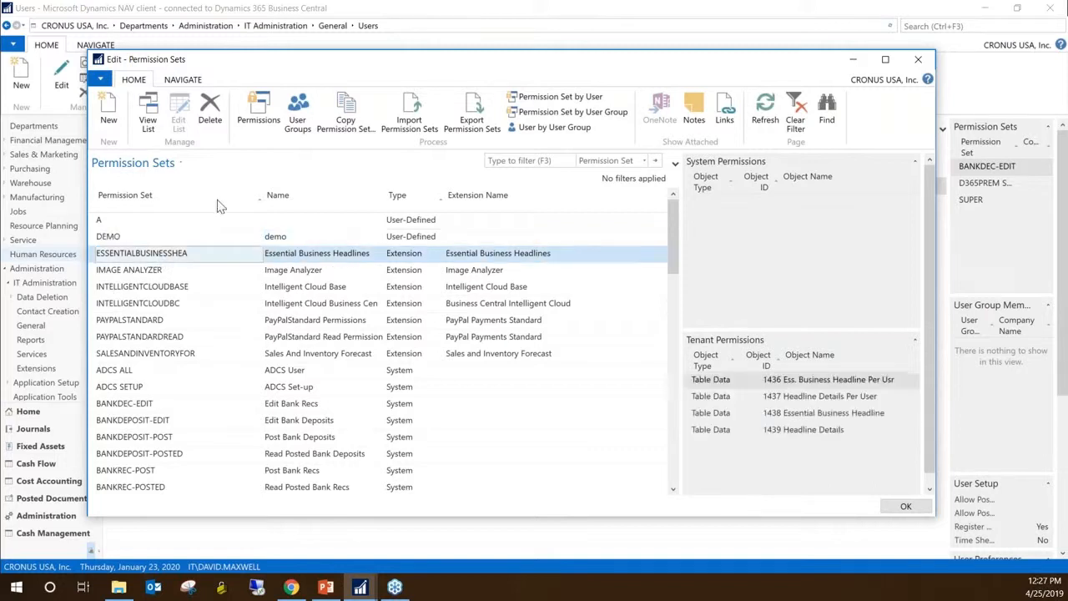
Open the permissions of the ESSENTIALBUSINESSHEA set and examine the object names and access rights of its table data lines
{"action": "left_click", "coordinate": [264, 115]}
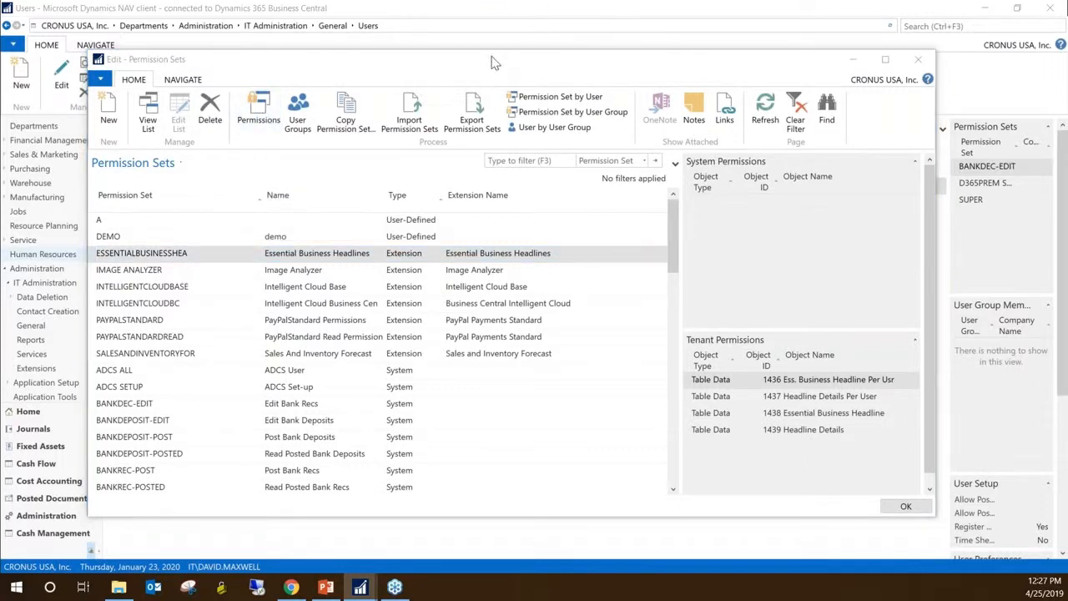
{"action": "left_click_drag", "start_coordinate": [428, 76], "coordinate": [558, 61]}
{"action": "left_click", "coordinate": [457, 229]}
{"action": "left_click", "coordinate": [217, 222]}
{"action": "left_click", "coordinate": [280, 244]}
{"action": "left_click", "coordinate": [312, 270]}
{"action": "left_click", "coordinate": [351, 226]}
{"action": "left_click", "coordinate": [192, 254]}
{"action": "left_click", "coordinate": [271, 274]}
{"action": "left_click", "coordinate": [307, 259]}
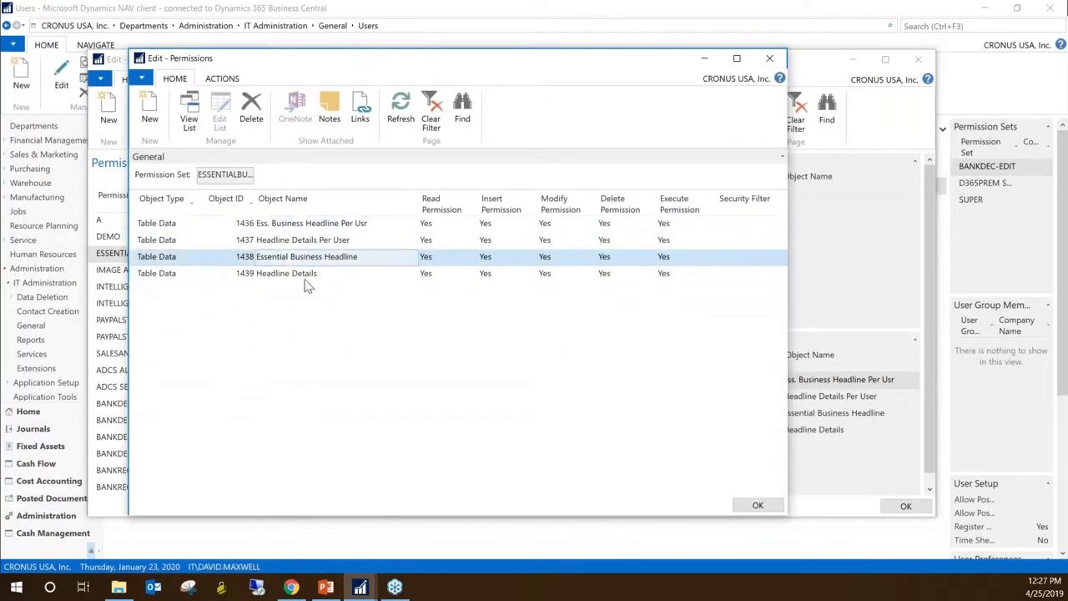
{"action": "left_click", "coordinate": [325, 227]}
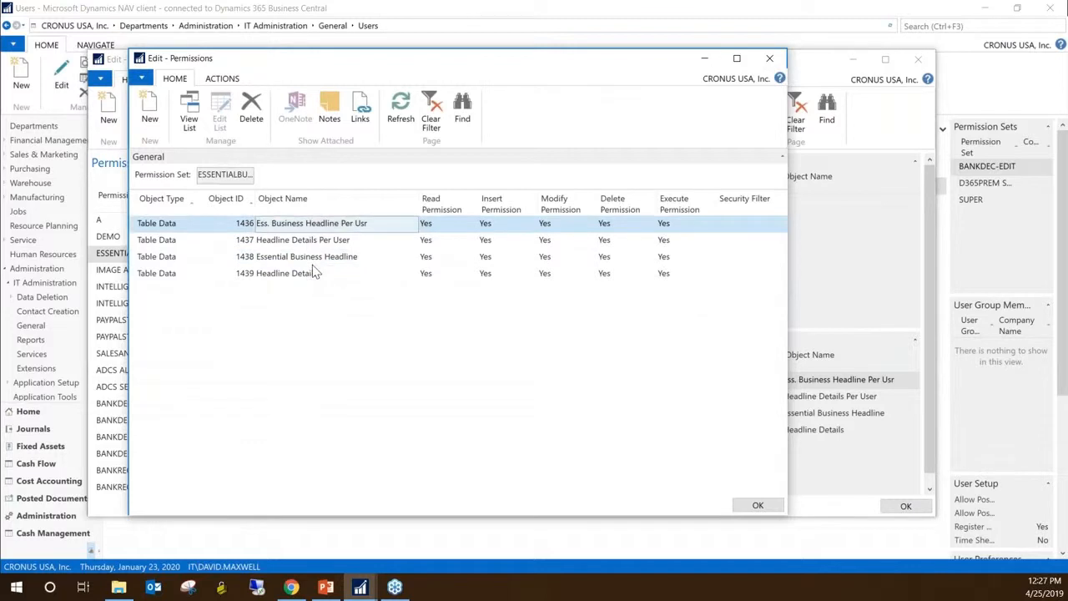
Remove the insert permission from the Ess. Business Headline Per Usr table data line
{"action": "left_click", "coordinate": [229, 81]}
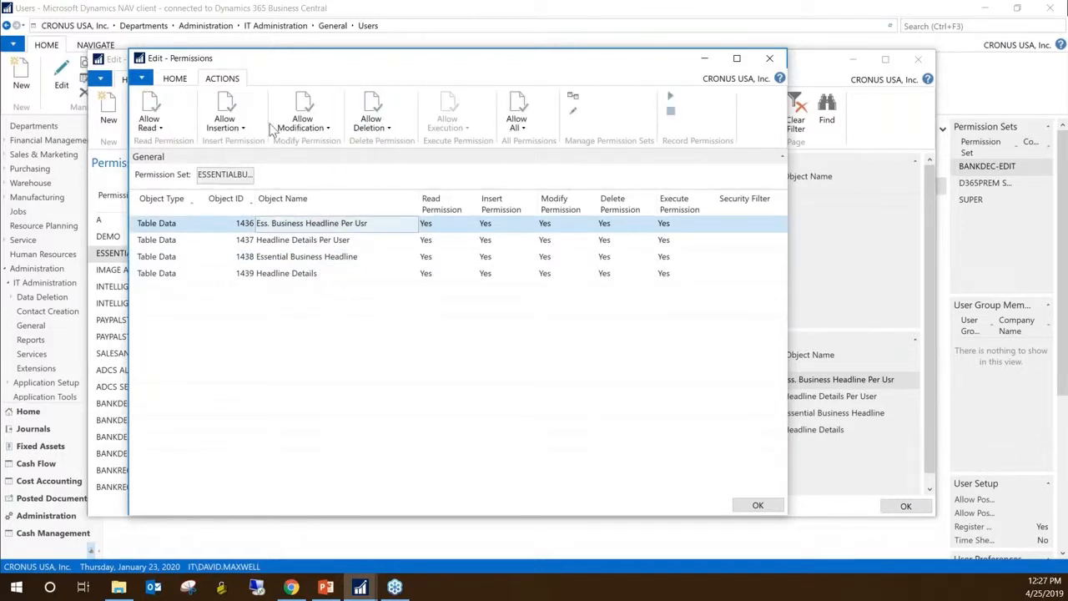
{"action": "left_click", "coordinate": [163, 133]}
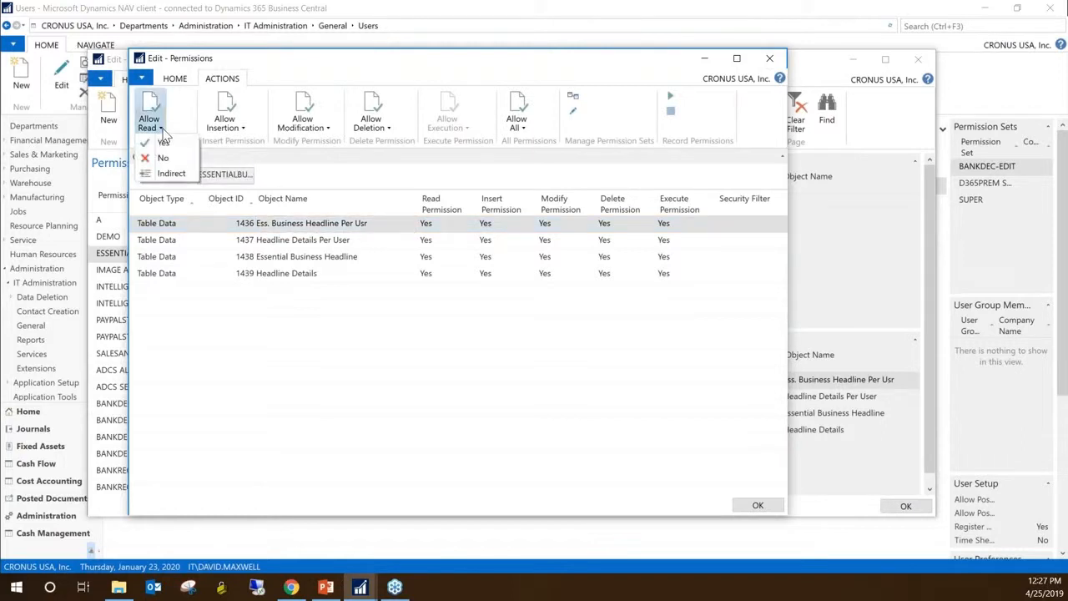
{"action": "left_click", "coordinate": [242, 120]}
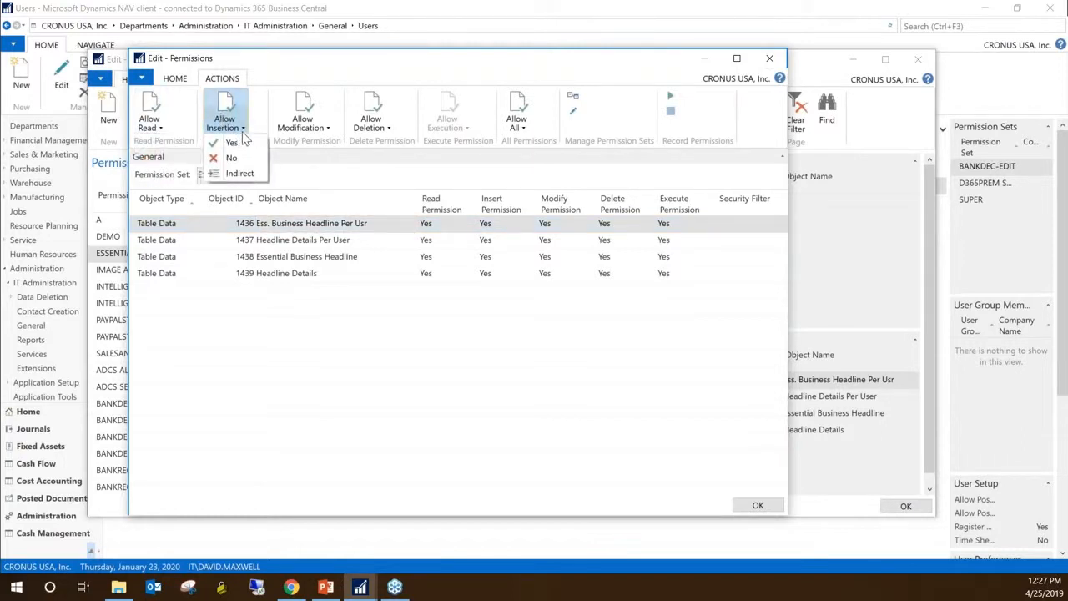
{"action": "left_click", "coordinate": [239, 173]}
{"action": "left_click", "coordinate": [317, 242]}
{"action": "left_click", "coordinate": [318, 224]}
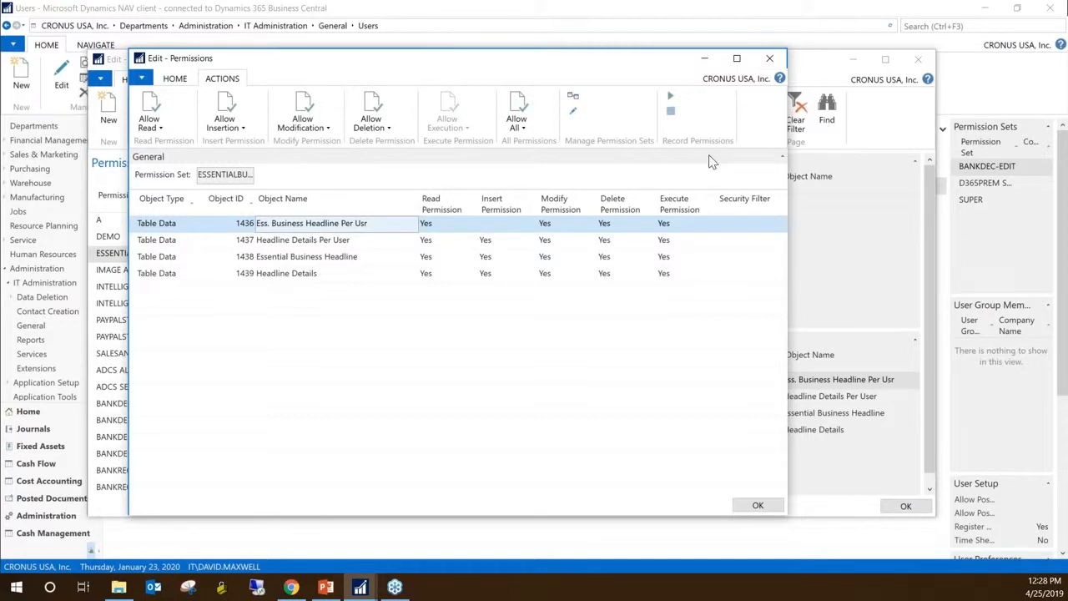
Set the insert permission of the Ess. Business Headline Per Usr line back to Yes
{"action": "left_click", "coordinate": [506, 223]}
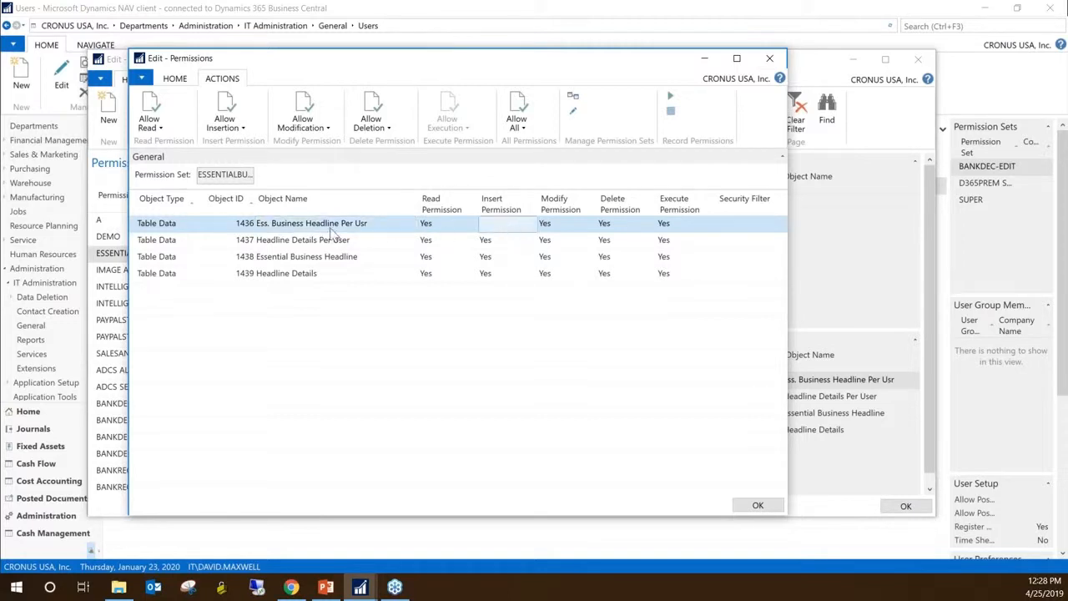
{"action": "left_click", "coordinate": [238, 124]}
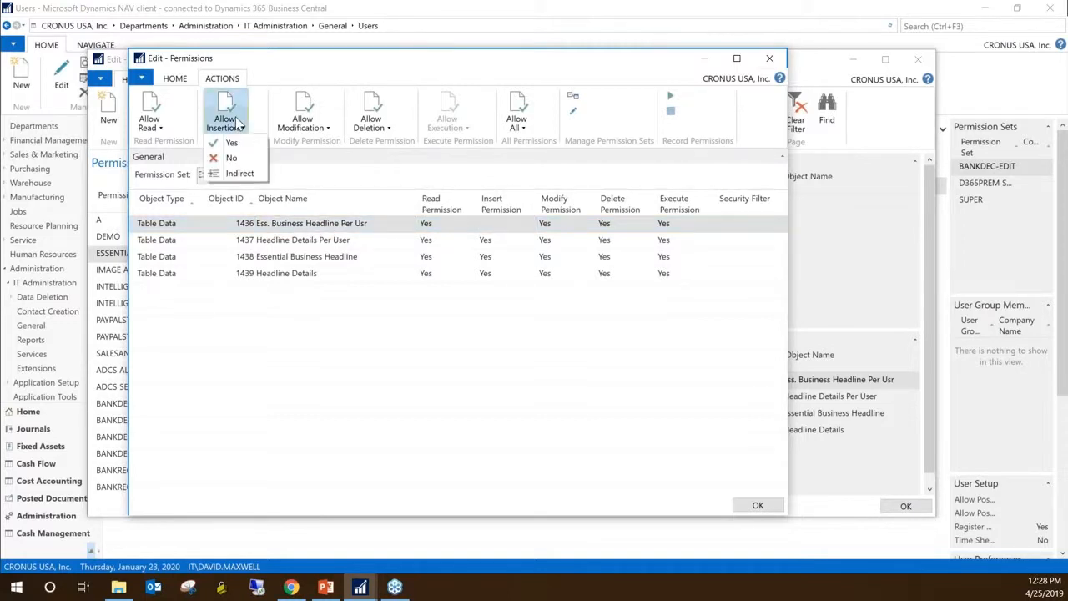
{"action": "left_click", "coordinate": [233, 145]}
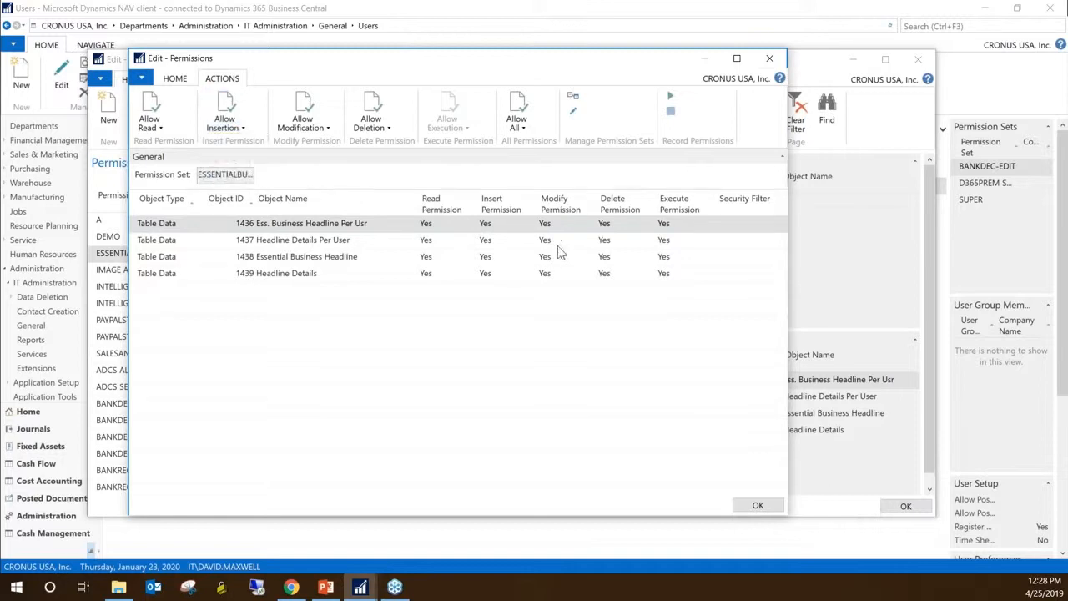
Try No and Indirect as the delete permission of the Ess. Business Headline Per Usr line and set it back to Yes
{"action": "left_click", "coordinate": [389, 125]}
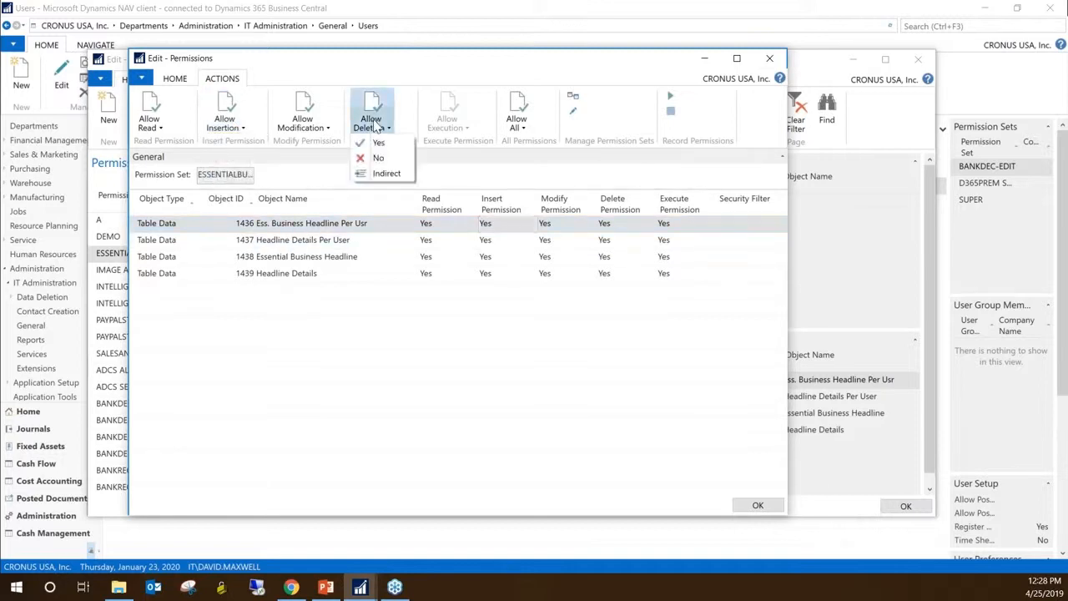
{"action": "left_click", "coordinate": [380, 157]}
{"action": "left_click", "coordinate": [371, 125]}
{"action": "left_click", "coordinate": [387, 175]}
{"action": "left_click", "coordinate": [371, 121]}
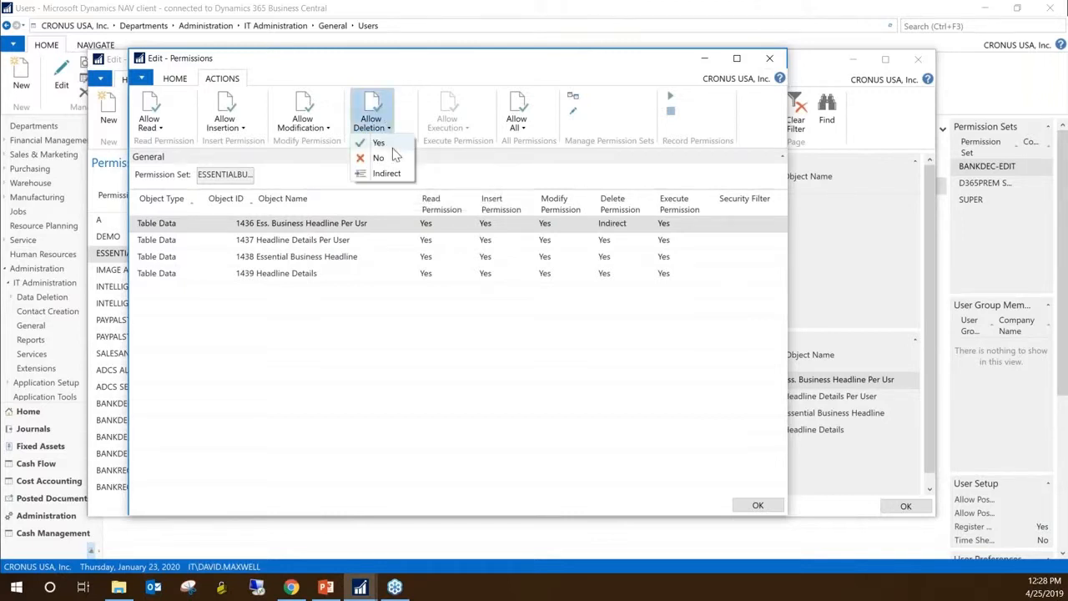
{"action": "left_click", "coordinate": [377, 143]}
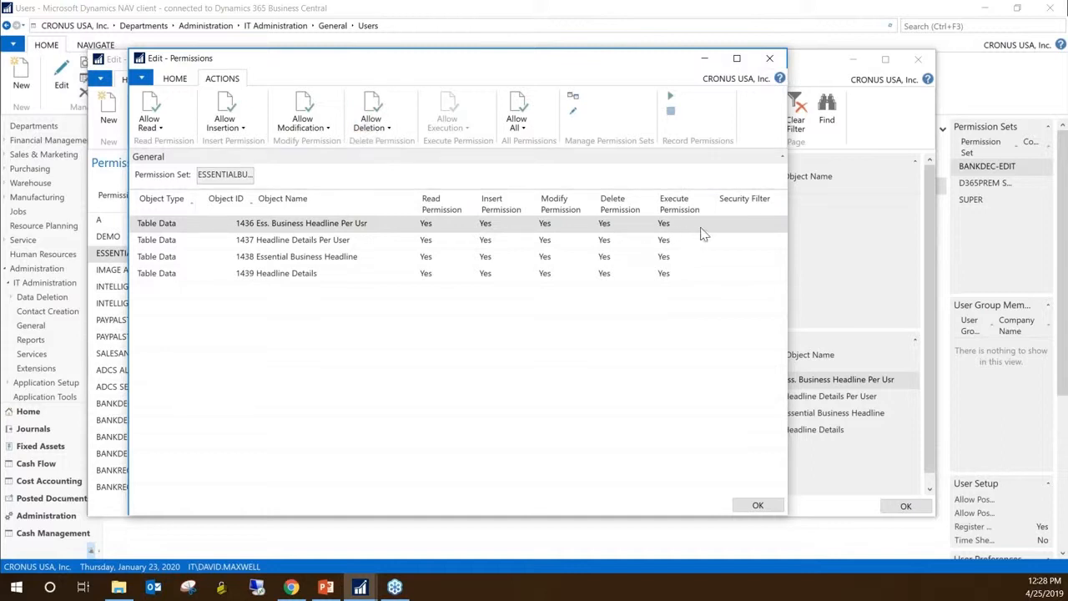
Widen the permissions window, inspect the first line's security filter field and return to the permission sets list
{"action": "left_click_drag", "start_coordinate": [791, 457], "coordinate": [856, 457]}
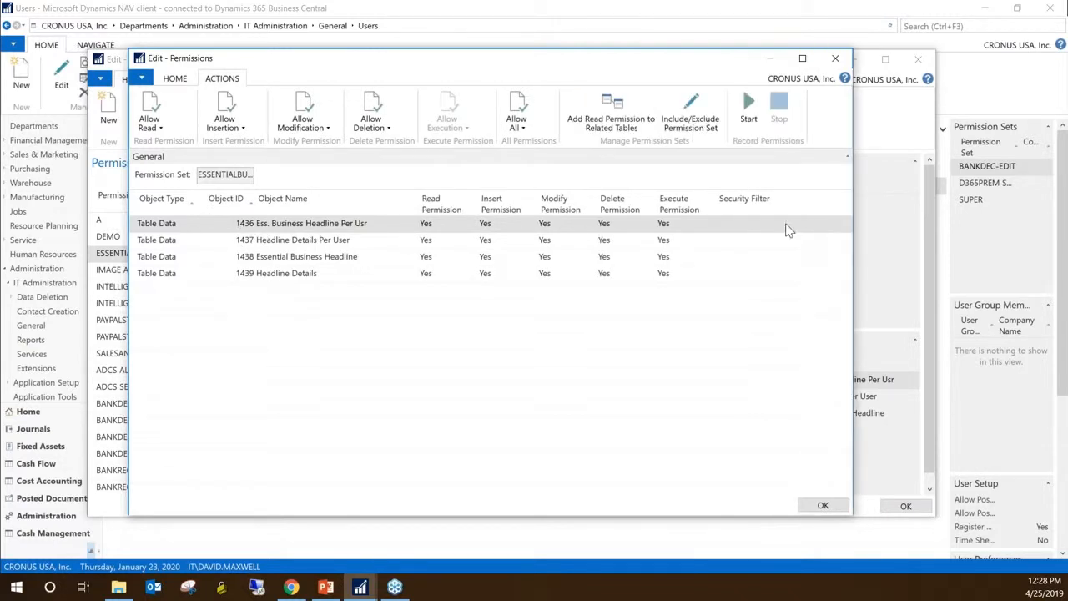
{"action": "left_click", "coordinate": [757, 224]}
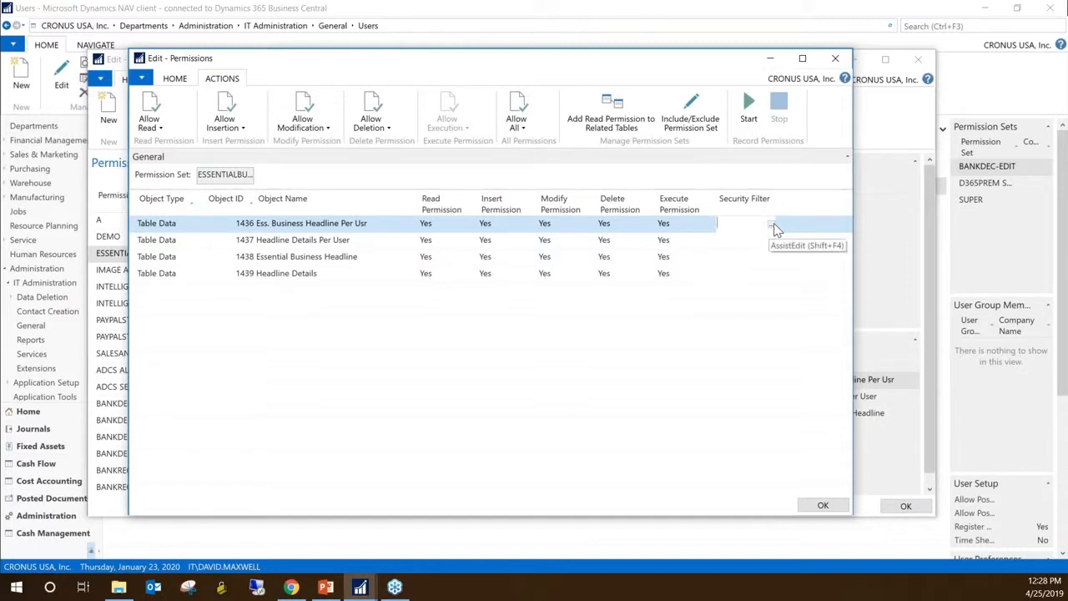
{"action": "key", "text": "Escape"}
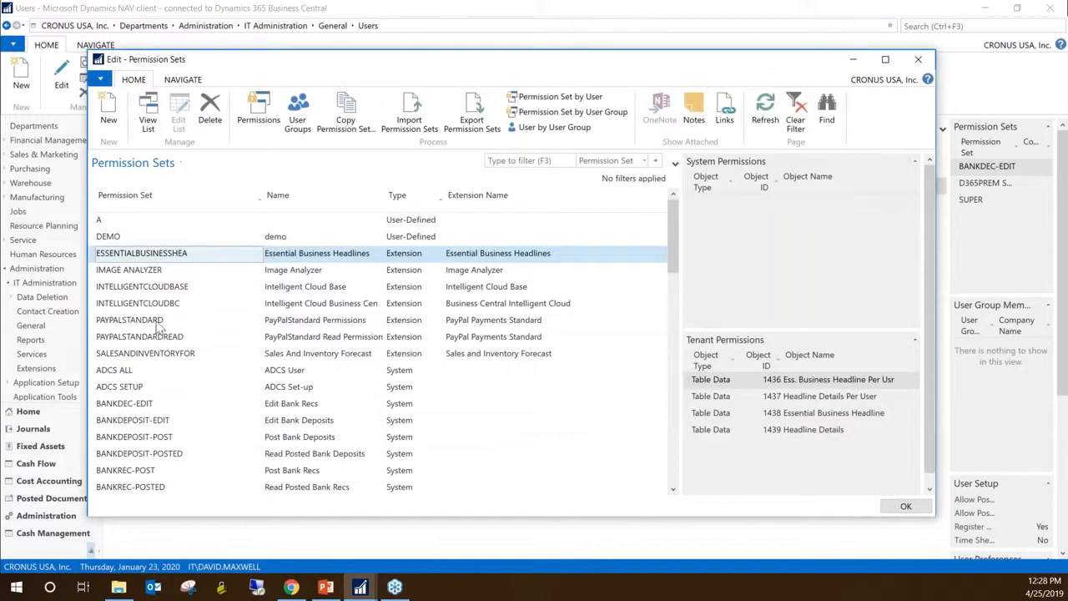
Open the permissions of the BANKDEC-EDIT system permission set, check whether the Default Dimension line's security filter is editable, and close them
{"action": "left_click", "coordinate": [138, 406]}
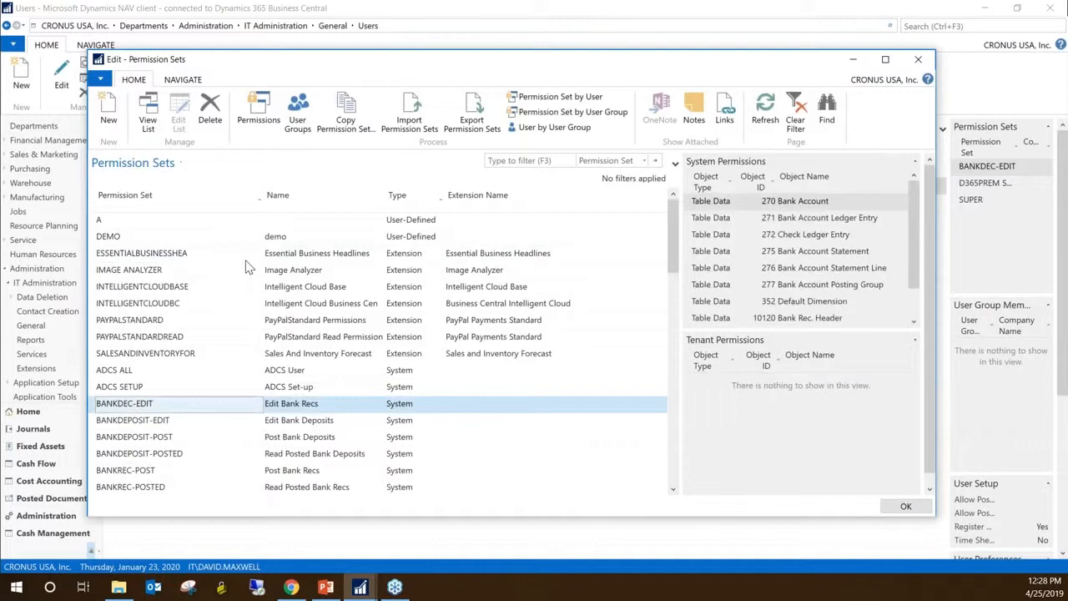
{"action": "left_click", "coordinate": [258, 114]}
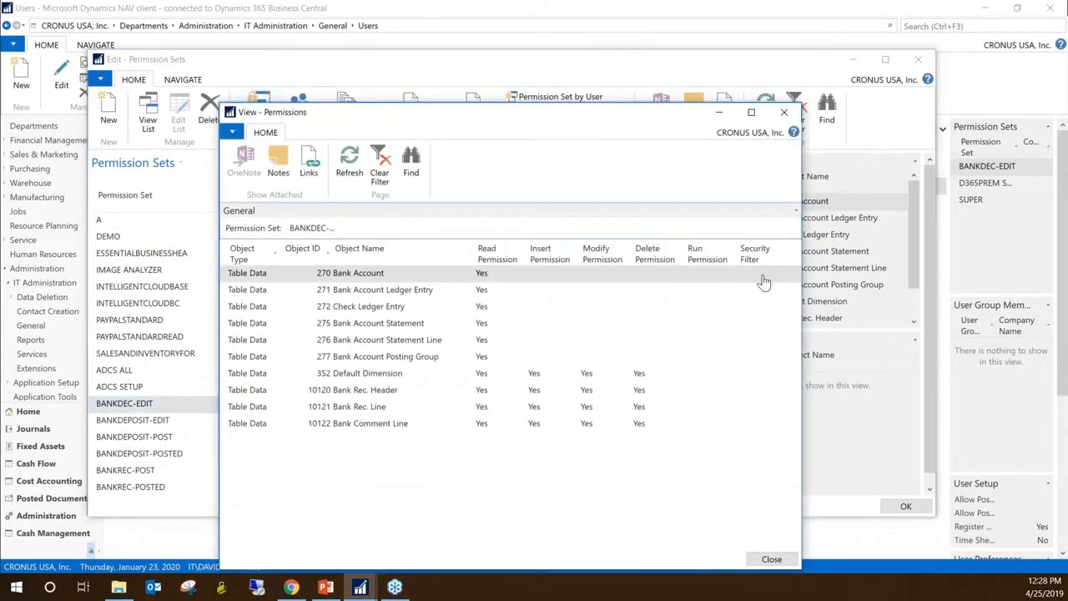
{"action": "left_click", "coordinate": [761, 377]}
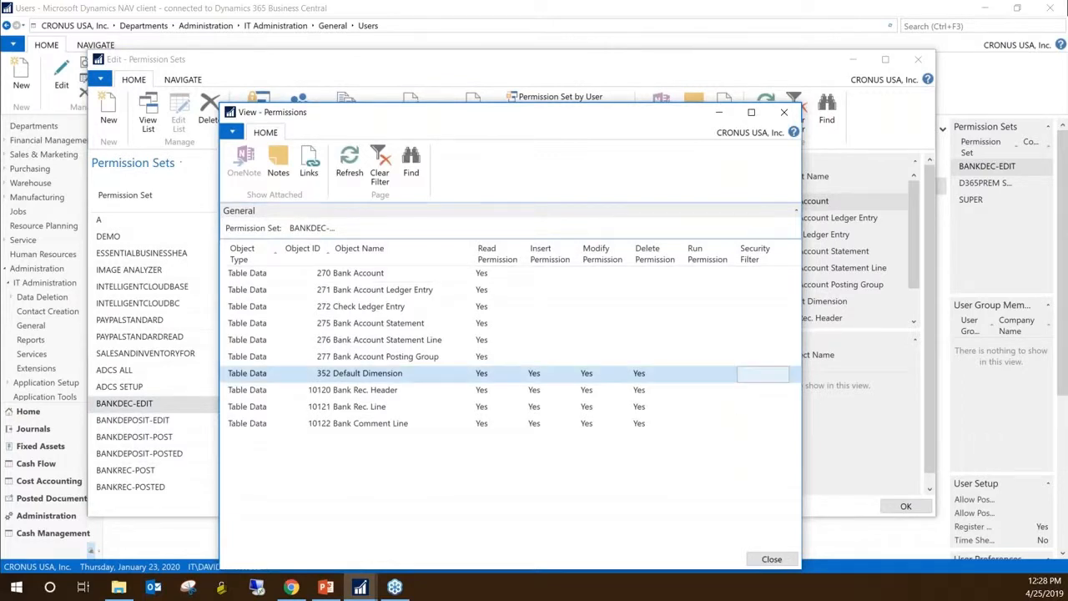
{"action": "left_click", "coordinate": [759, 380]}
{"action": "left_click", "coordinate": [625, 114]}
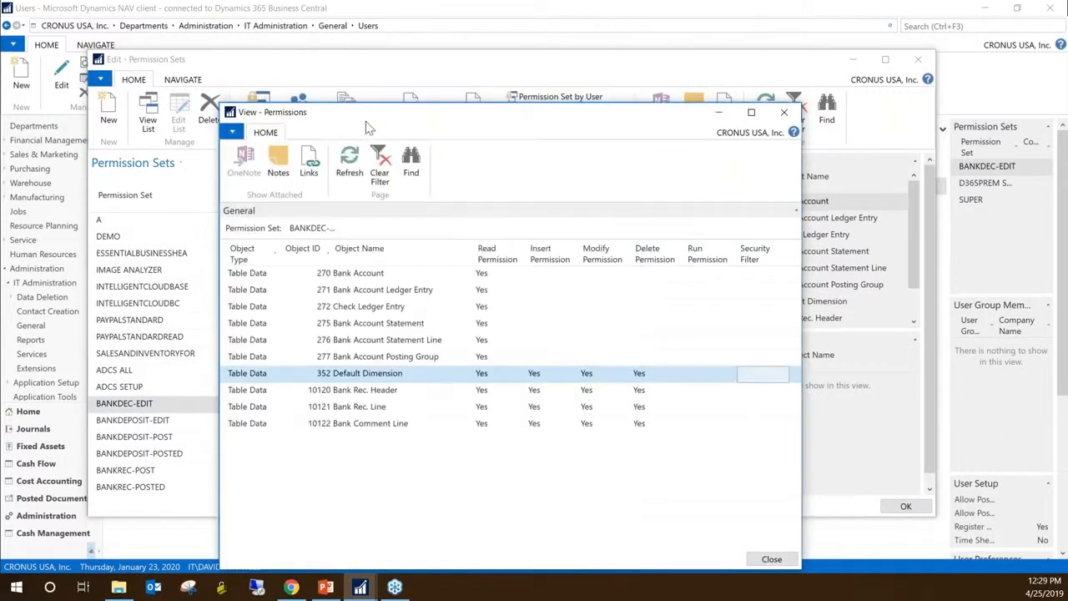
{"action": "left_click_drag", "start_coordinate": [522, 110], "coordinate": [574, 75]}
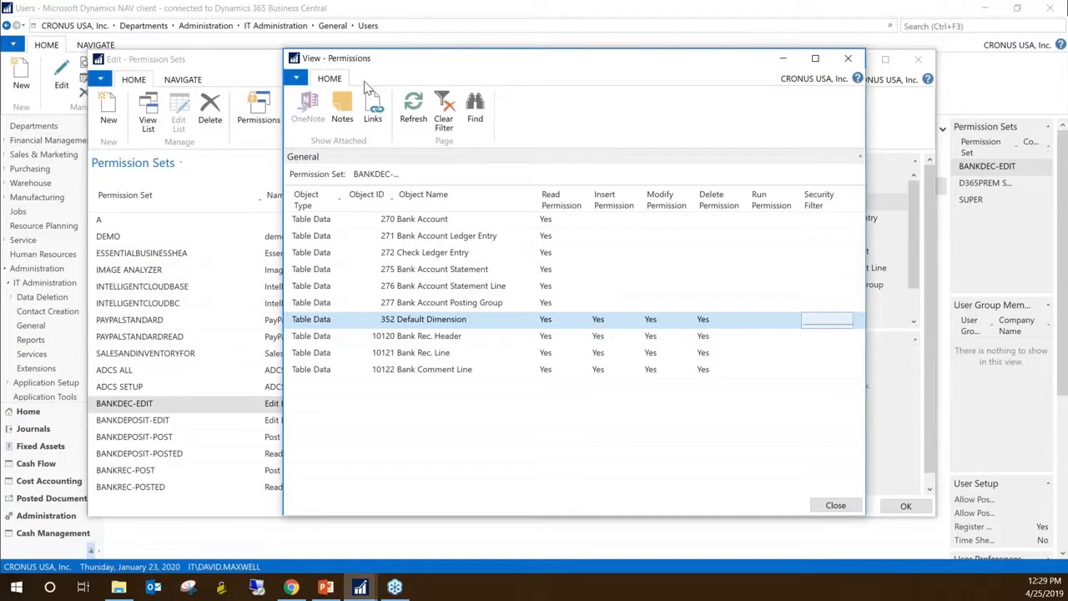
{"action": "left_click", "coordinate": [848, 59]}
Open the permissions of the user-defined DEMO permission set and reposition their window to compare it with the permission sets list
{"action": "left_click", "coordinate": [177, 238]}
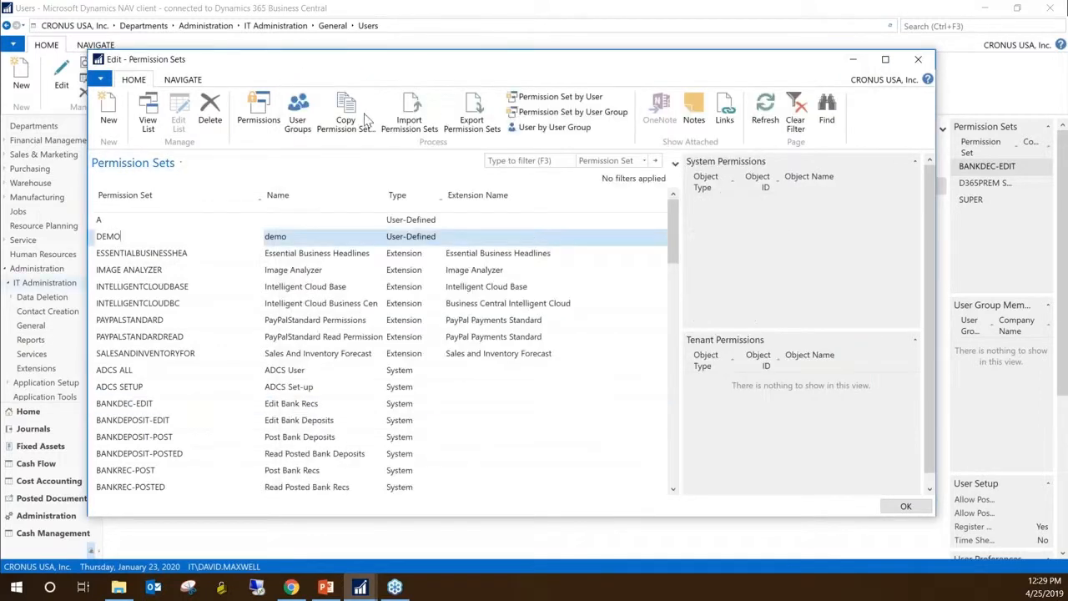
{"action": "left_click", "coordinate": [261, 120]}
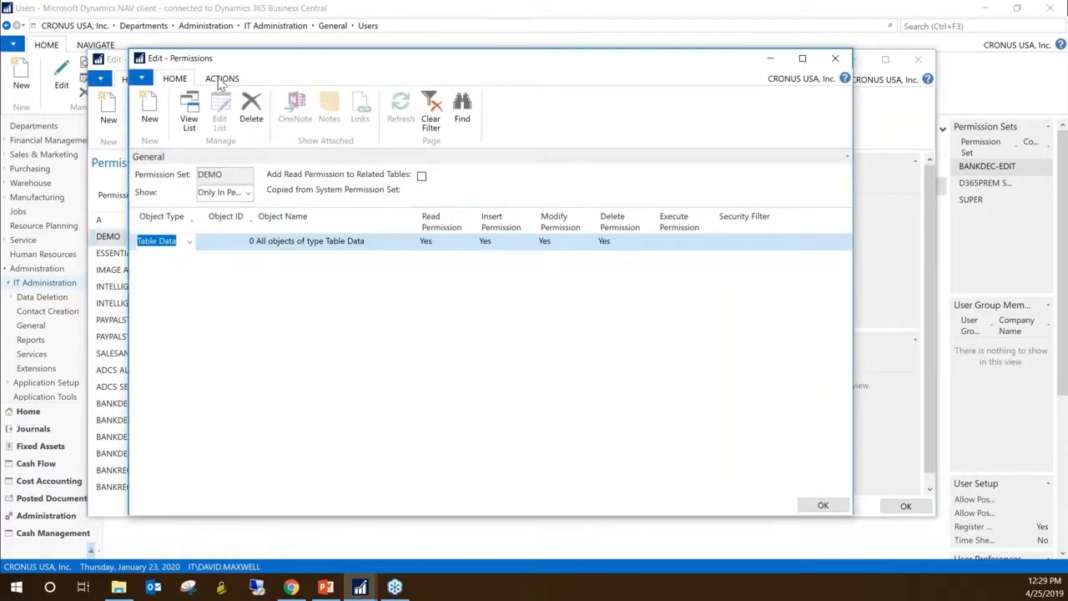
{"action": "left_click_drag", "start_coordinate": [300, 62], "coordinate": [392, 297]}
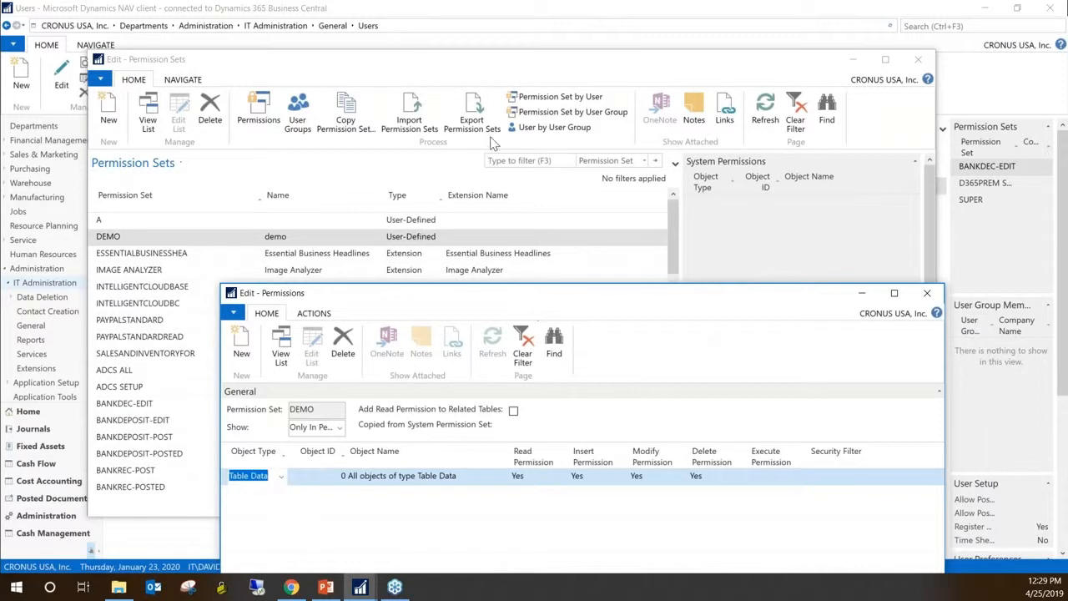
{"action": "left_click_drag", "start_coordinate": [567, 303], "coordinate": [503, 91]}
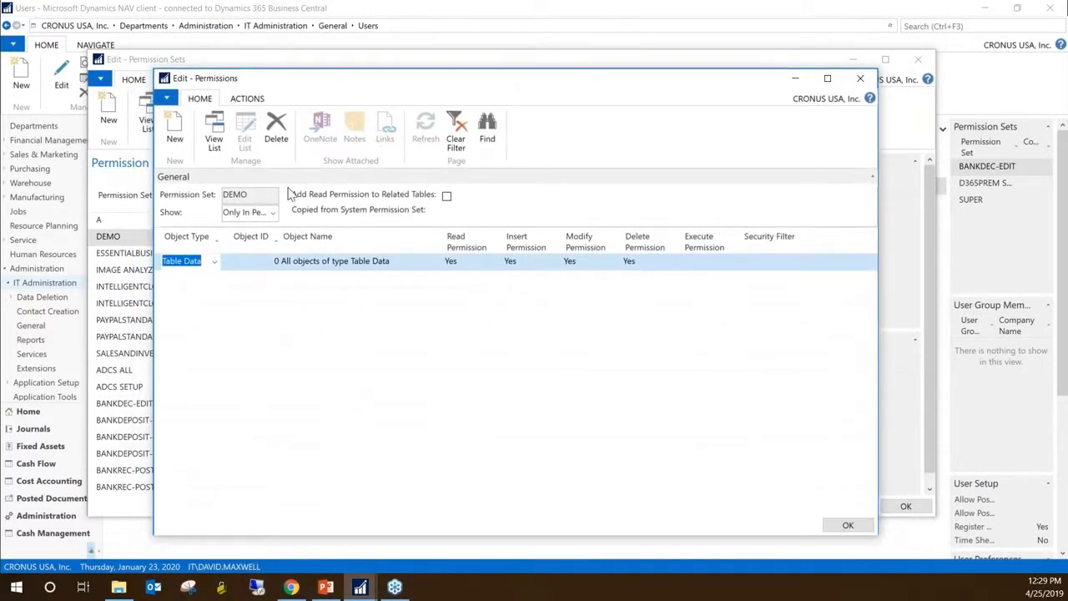
Open the table filter for the security filter of DEMO's Table Data line, look up its field number, and close it
{"action": "left_click", "coordinate": [789, 266]}
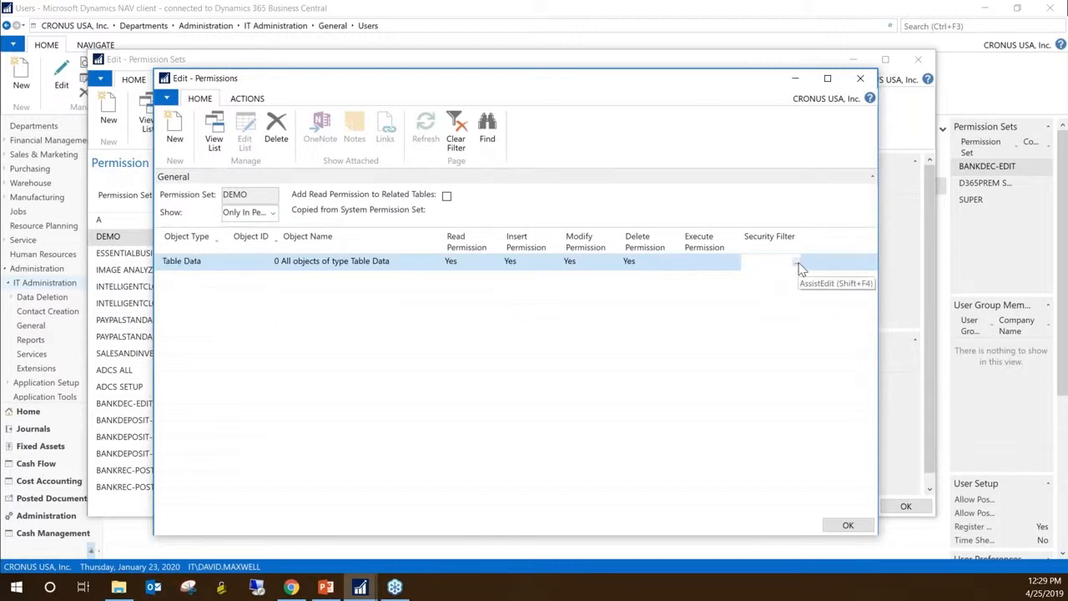
{"action": "left_click", "coordinate": [799, 265]}
{"action": "left_click", "coordinate": [797, 266]}
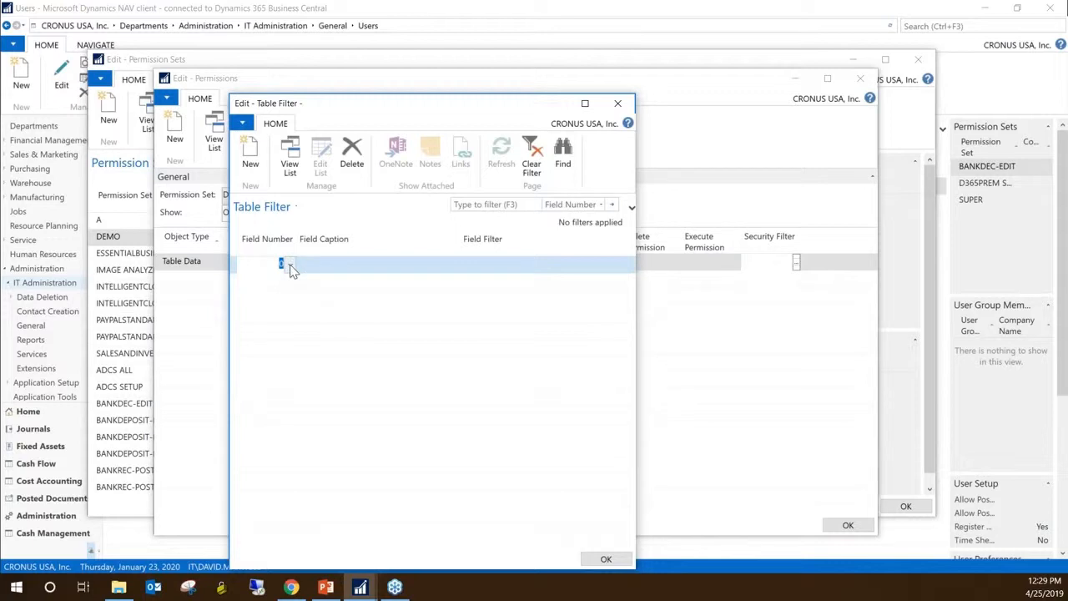
{"action": "left_click", "coordinate": [290, 265]}
{"action": "key", "text": "Escape"}
{"action": "key", "text": "Escape"}
Review the actions available for DEMO's permissions and close the permissions window
{"action": "left_click", "coordinate": [175, 134]}
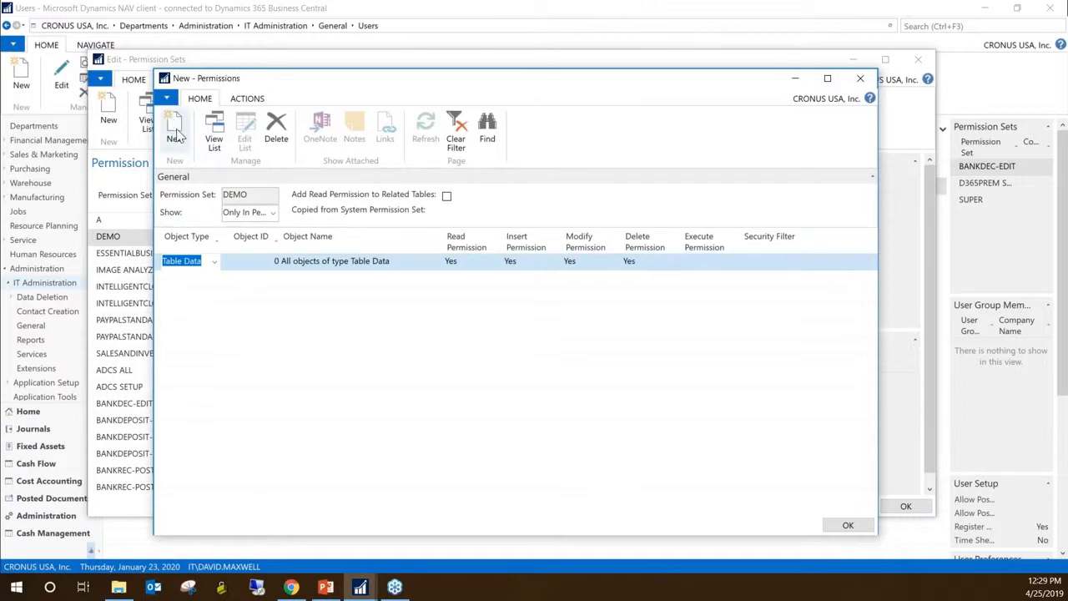
{"action": "left_click", "coordinate": [247, 99]}
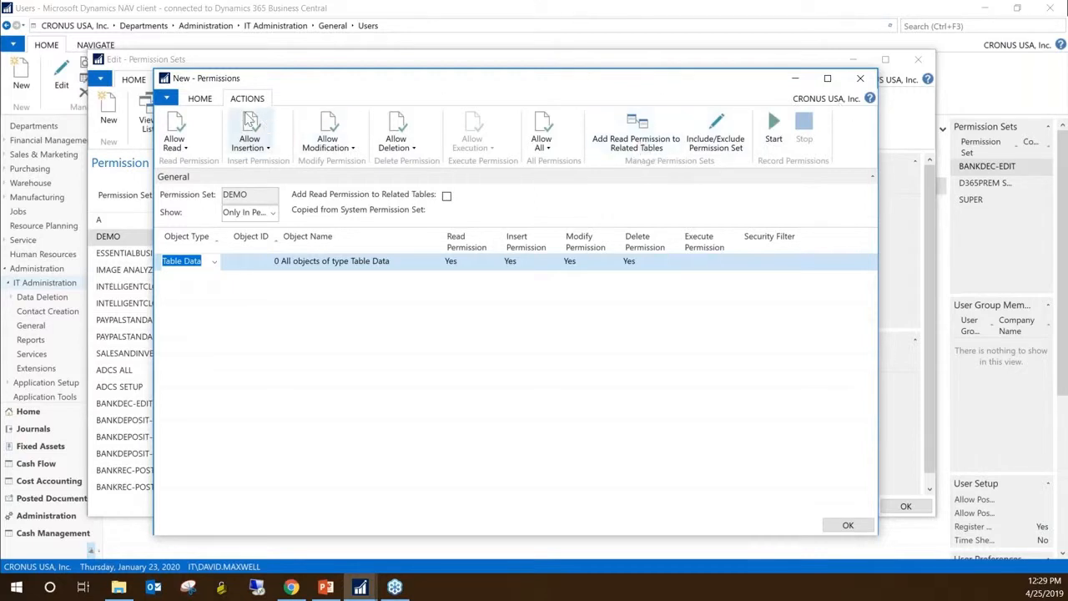
{"action": "left_click", "coordinate": [200, 99]}
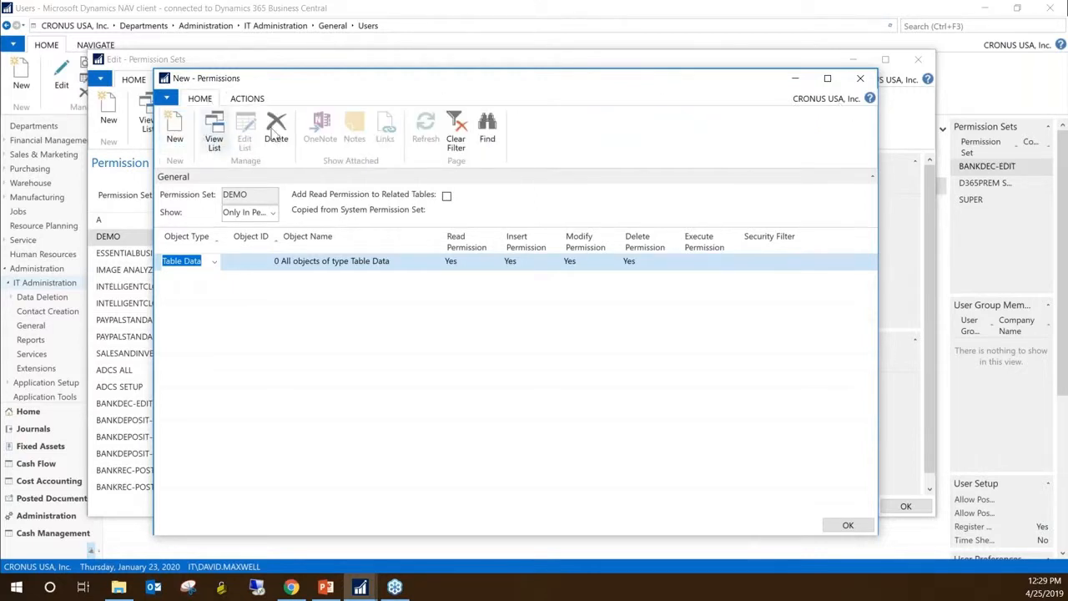
{"action": "key", "text": "Escape"}
Add a new user-defined permission set with the code B
{"action": "left_click", "coordinate": [122, 219]}
{"action": "left_click", "coordinate": [118, 104]}
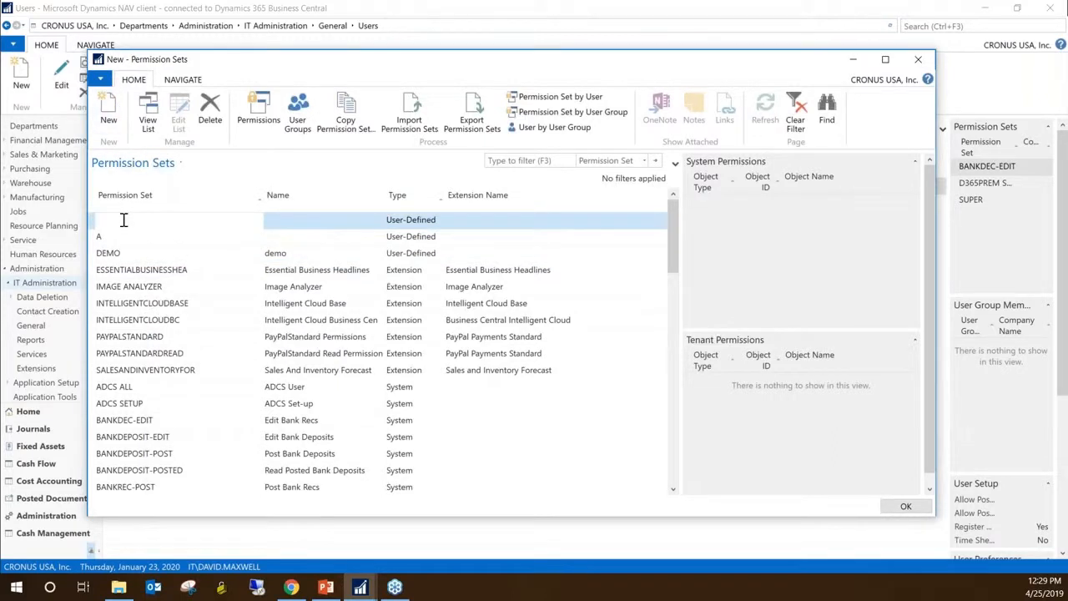
{"action": "key", "text": "Tab"}
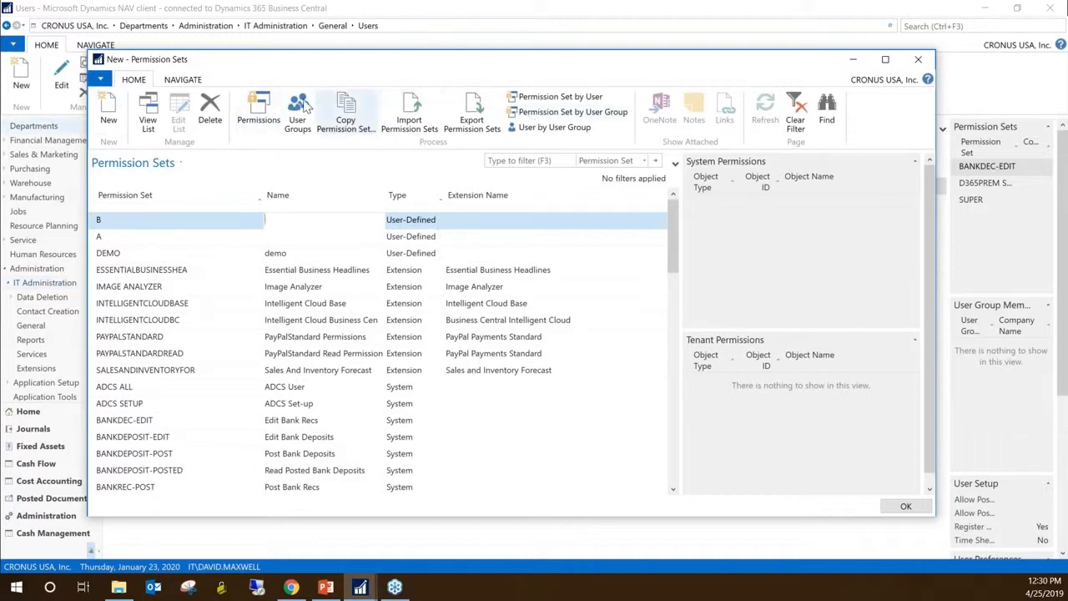
Open the permissions of permission set B, set the shown objects to All, and close the window
{"action": "left_click", "coordinate": [257, 123]}
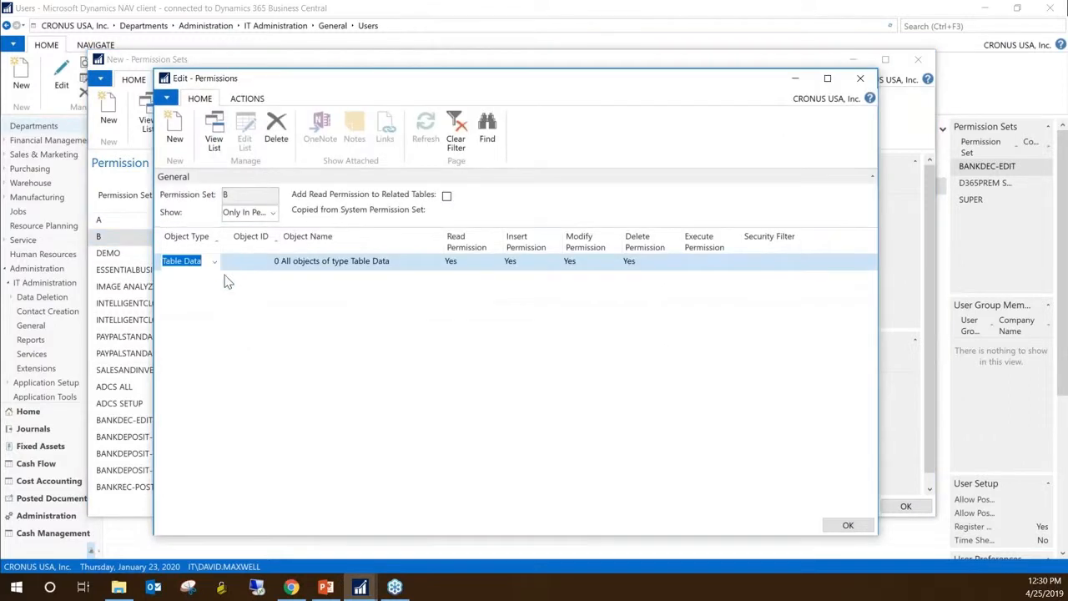
{"action": "left_click", "coordinate": [215, 263]}
{"action": "left_click", "coordinate": [274, 215]}
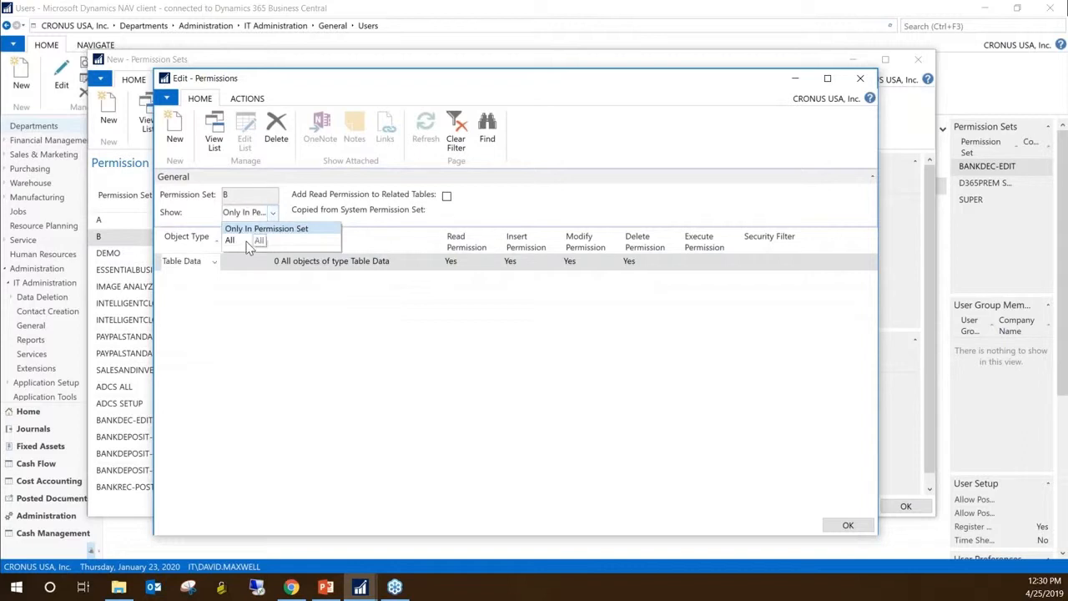
{"action": "left_click", "coordinate": [247, 242]}
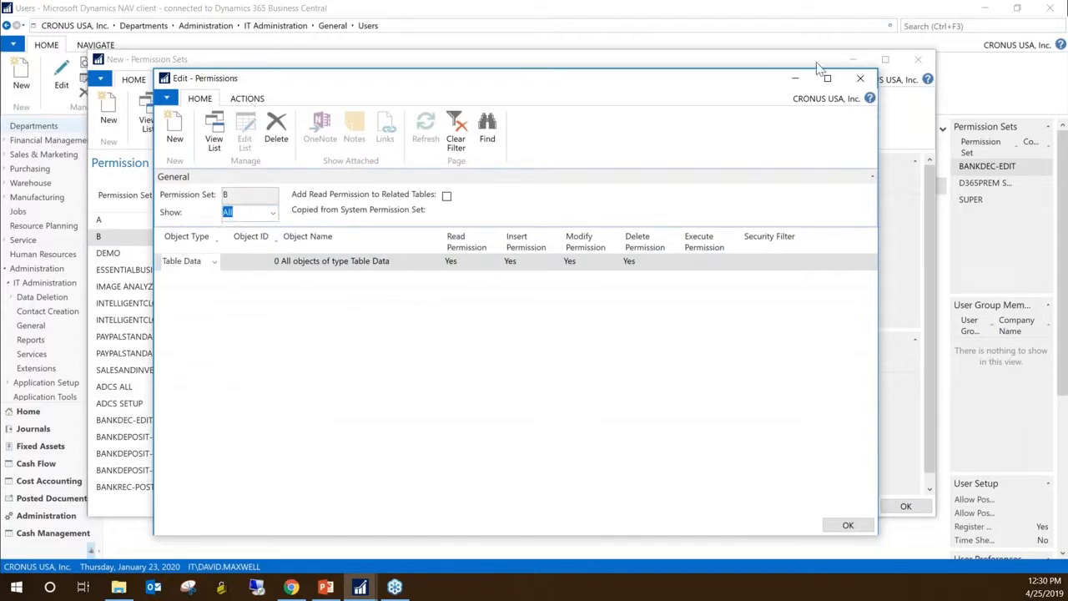
{"action": "left_click", "coordinate": [859, 526]}
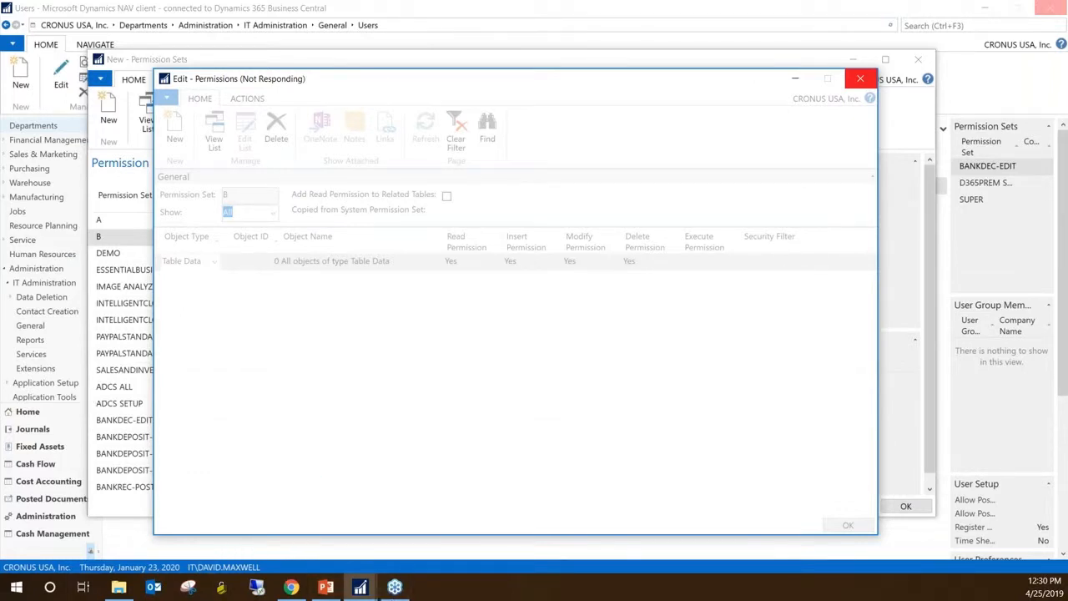
Switch to PowerPoint to view the Troubleshoot slide and return to the permission sets list in the Dynamics NAV client
{"action": "left_click", "coordinate": [326, 587]}
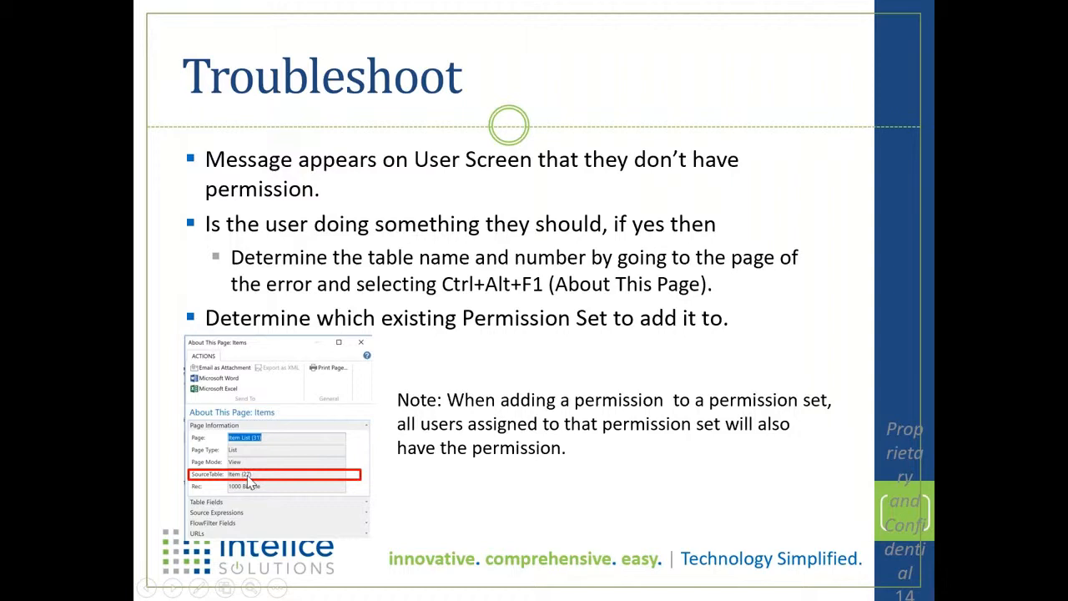
{"action": "key", "text": "alt+Tab"}
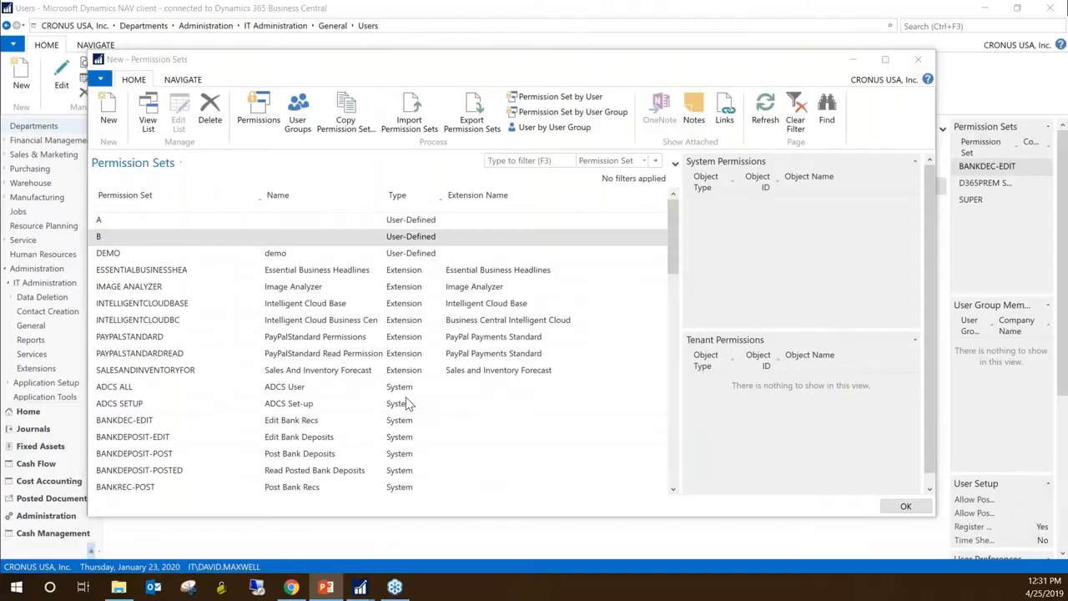
Close the permission sets window, find and open the Items list, and select the Touring Bicycle item
{"action": "left_click", "coordinate": [924, 63]}
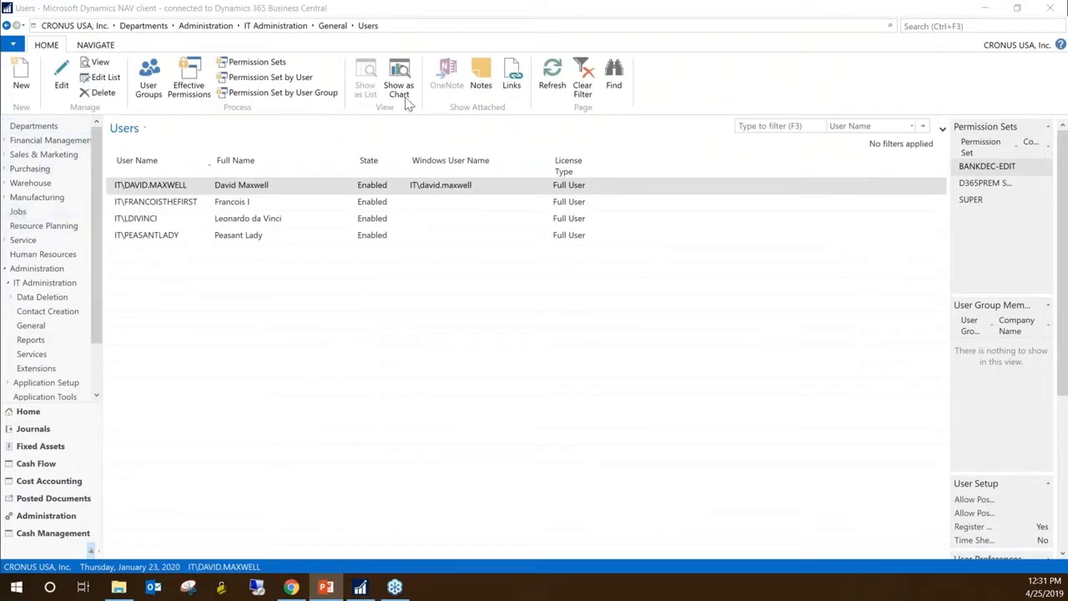
{"action": "left_click", "coordinate": [929, 25]}
{"action": "type", "text": "item"}
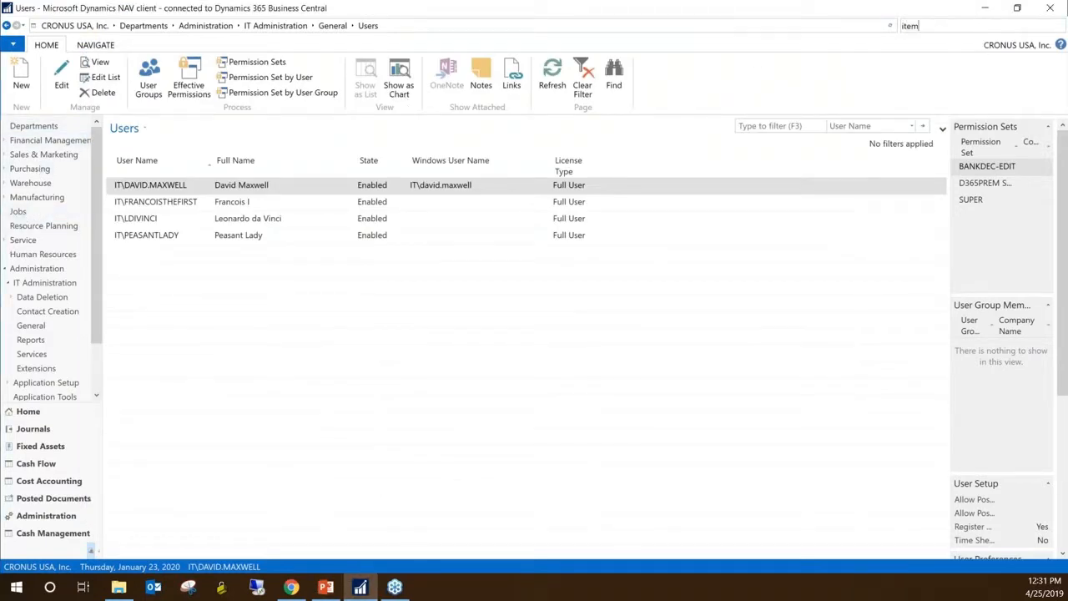
{"action": "left_click", "coordinate": [908, 40]}
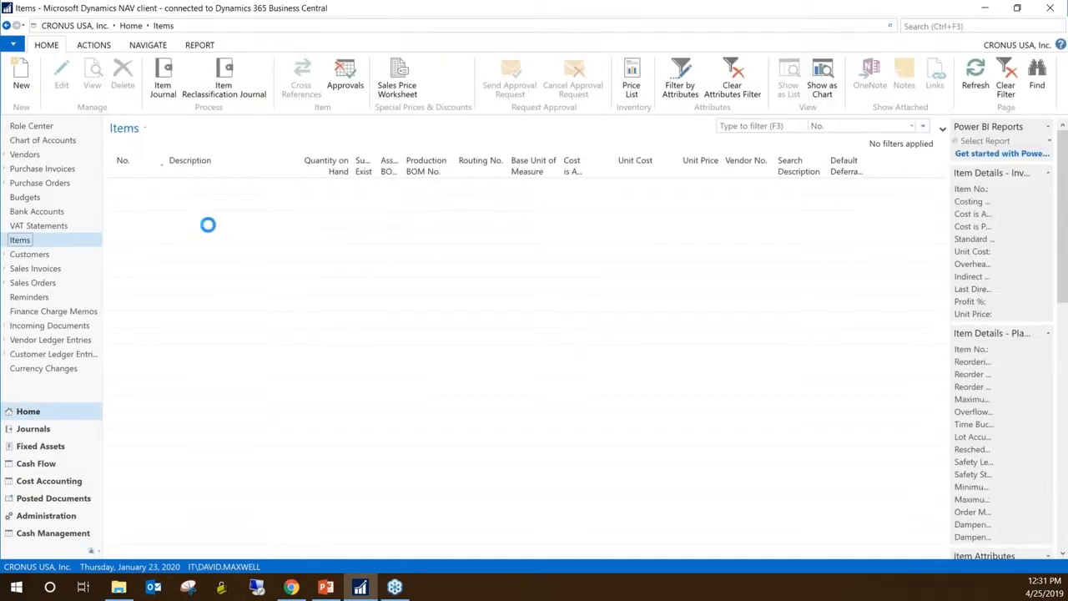
{"action": "left_click", "coordinate": [199, 204]}
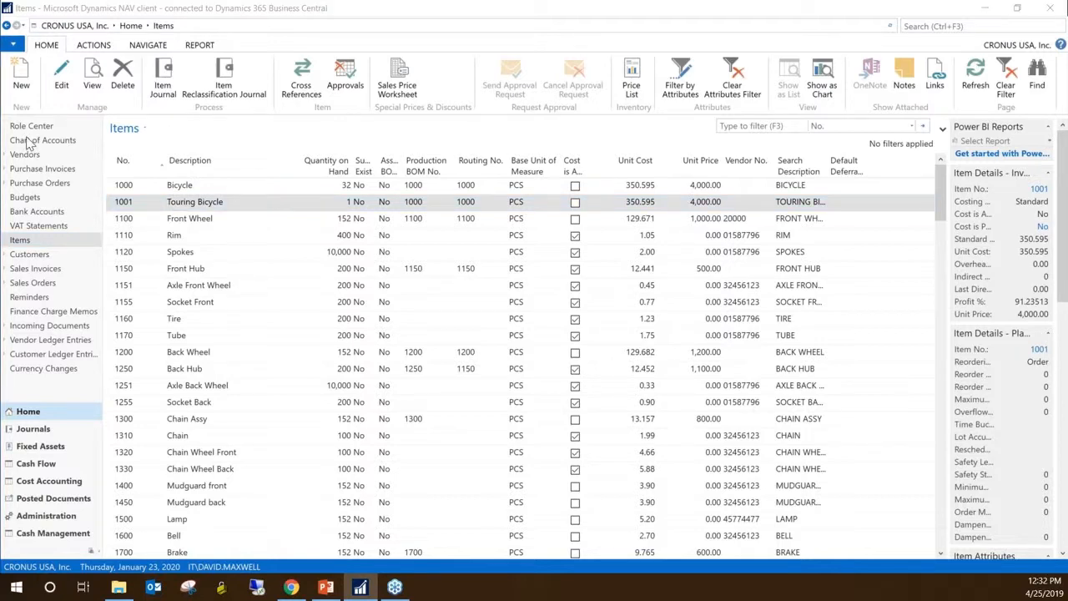
Open the page information for the Items list, check its source table number, and close the information window
{"action": "key", "text": "ctrl+alt+F1"}
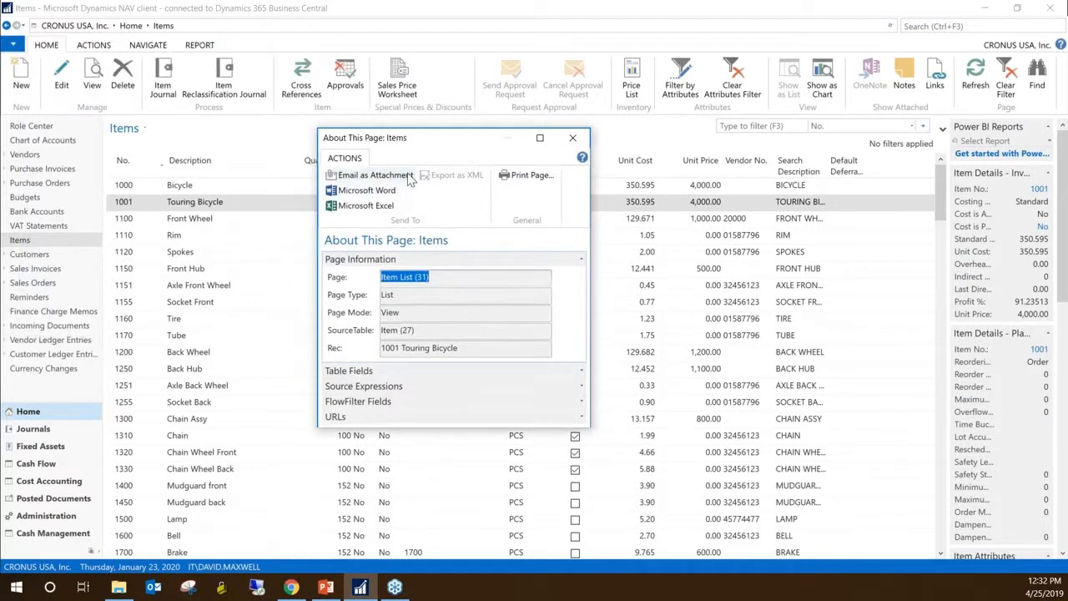
{"action": "left_click_drag", "start_coordinate": [418, 138], "coordinate": [569, 135]}
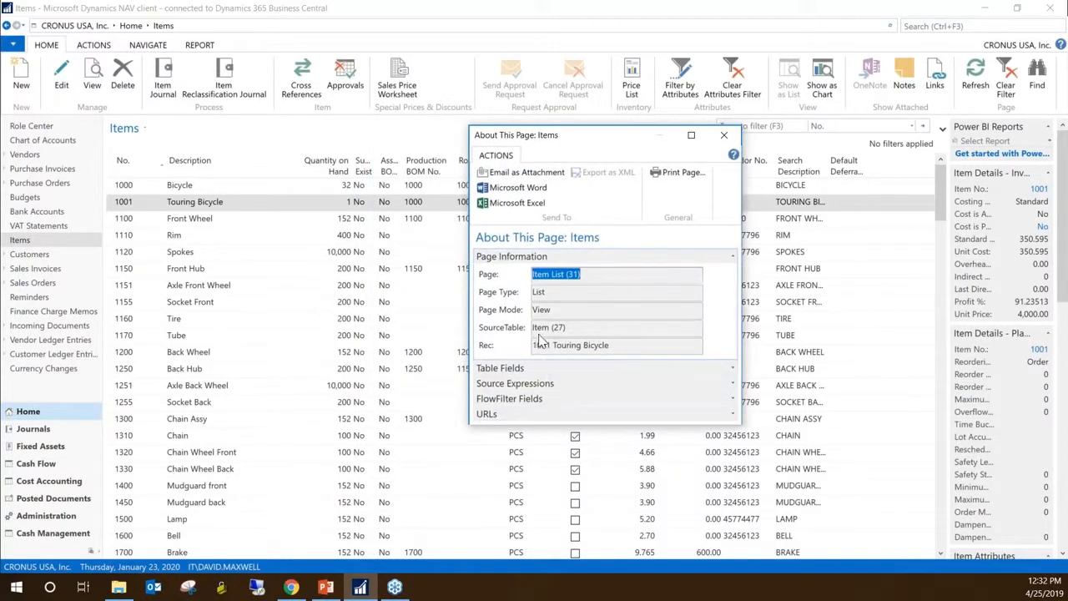
{"action": "double_click", "coordinate": [555, 328]}
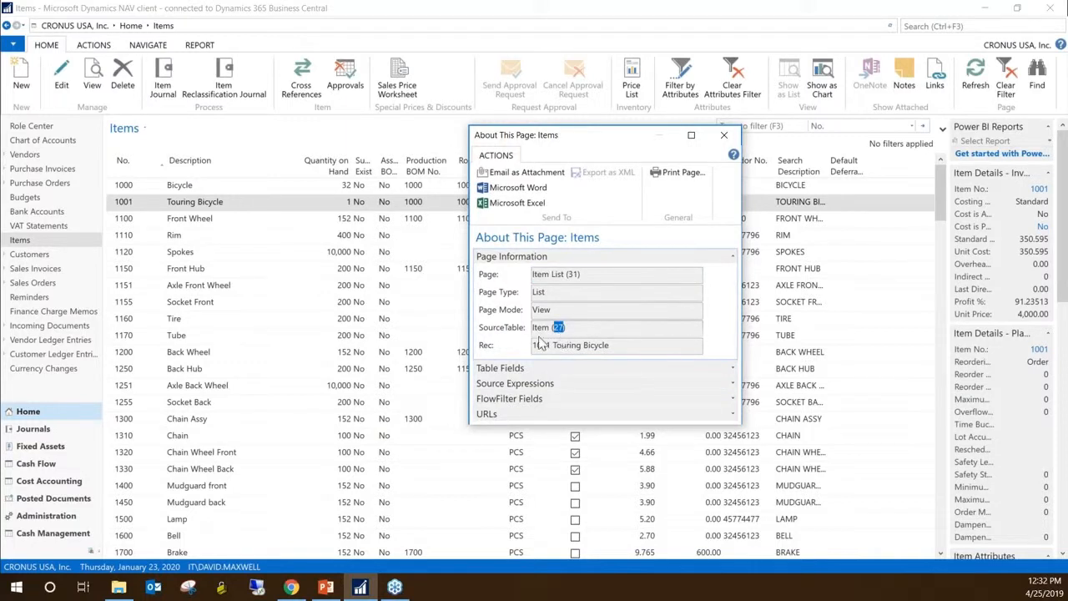
{"action": "left_click", "coordinate": [584, 328]}
{"action": "left_click", "coordinate": [723, 134]}
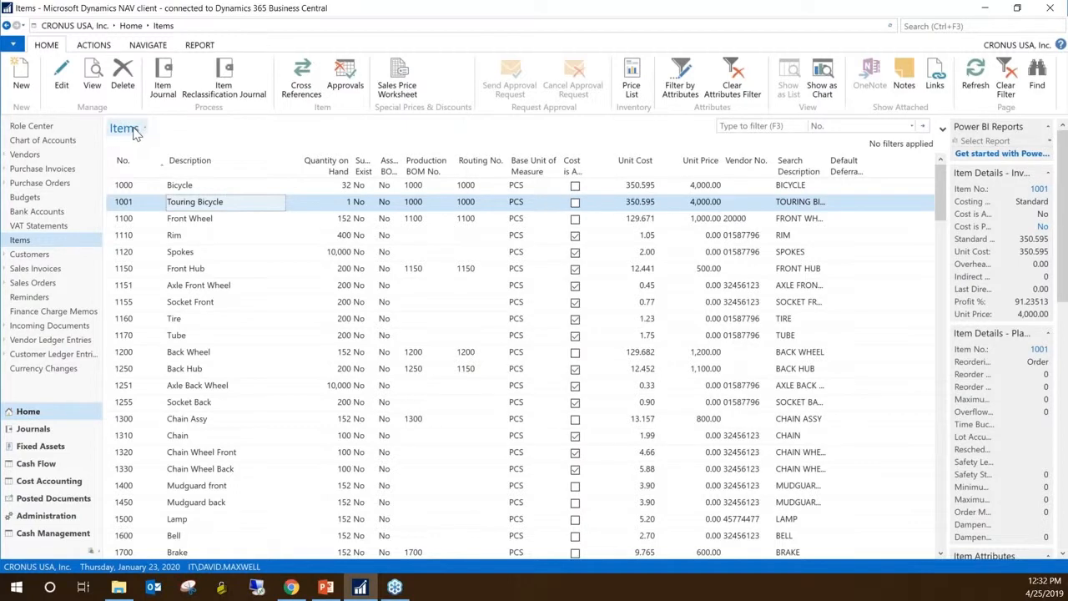
Reopen the page information for item 1001, review the page and source table entries, and close it again
{"action": "left_click", "coordinate": [199, 218]}
{"action": "key", "text": "Up"}
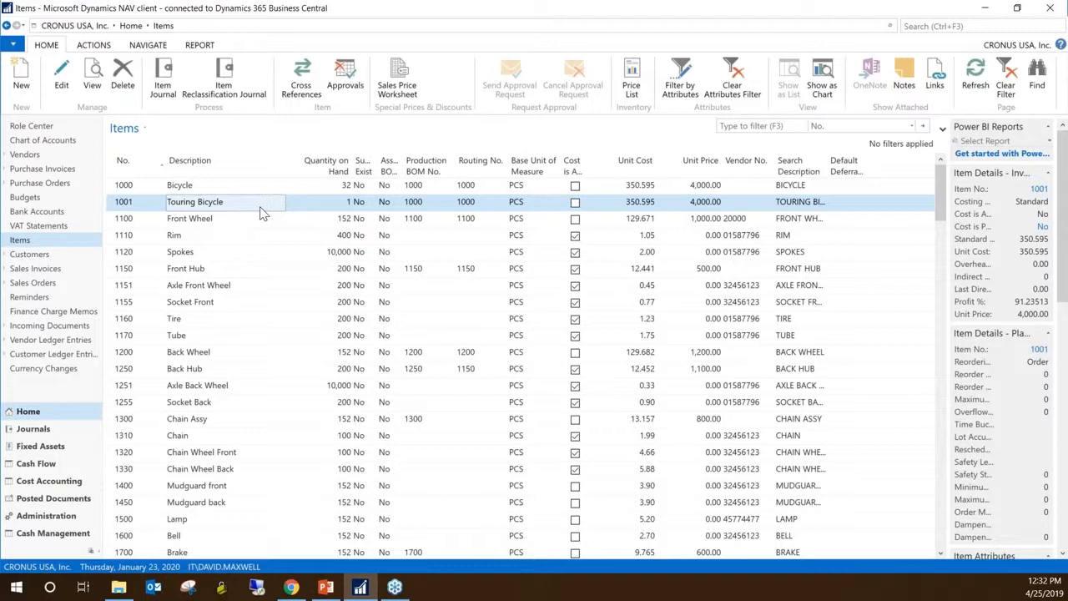
{"action": "key", "text": "ctrl+alt+F1"}
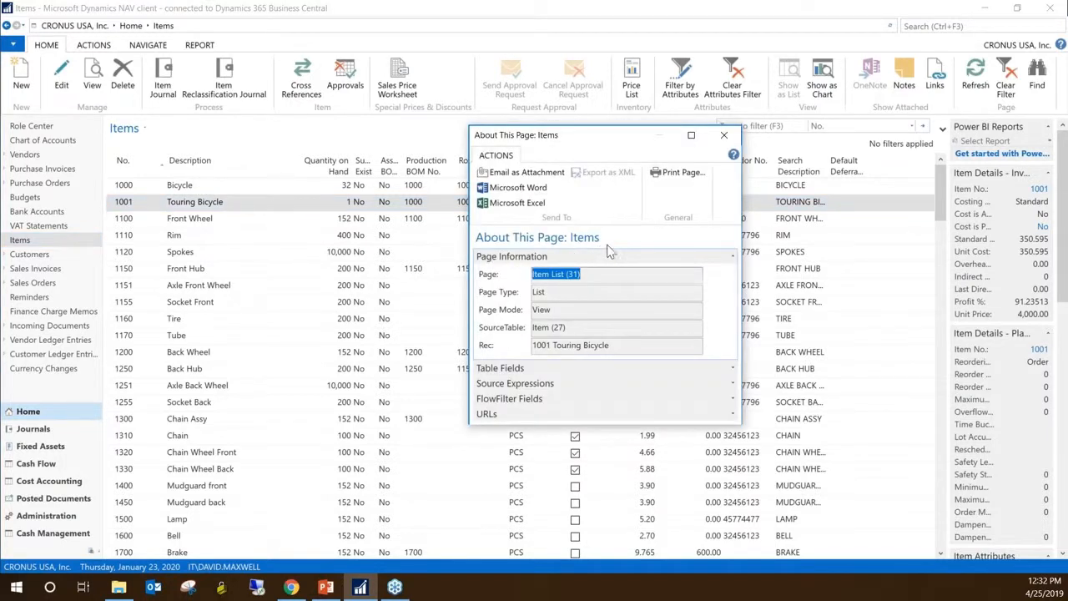
{"action": "left_click", "coordinate": [557, 274]}
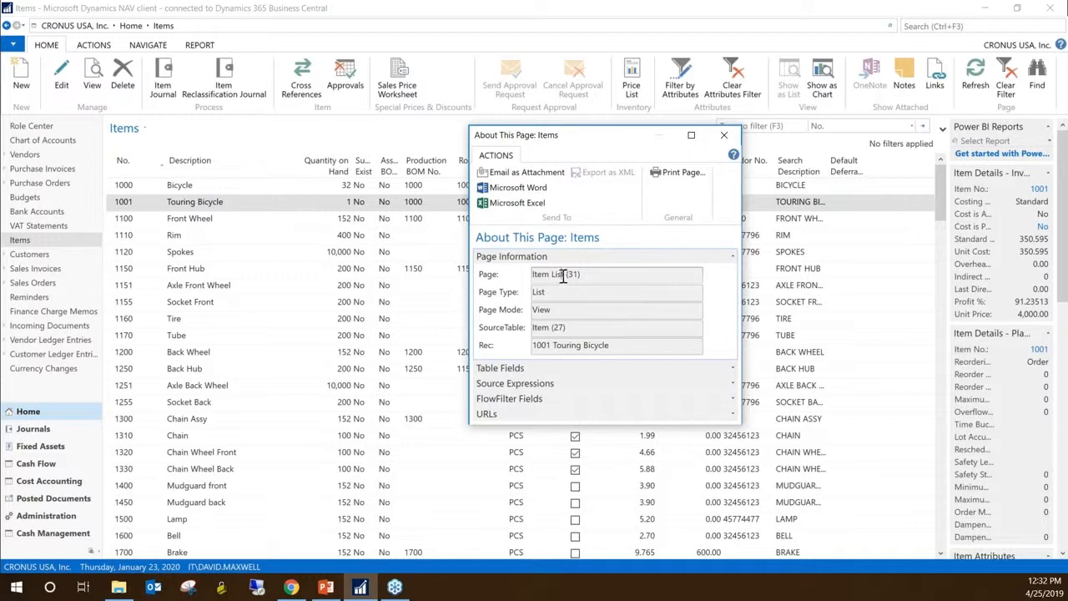
{"action": "left_click_drag", "start_coordinate": [551, 328], "coordinate": [532, 329]}
{"action": "left_click", "coordinate": [613, 331]}
{"action": "key", "text": "Escape"}
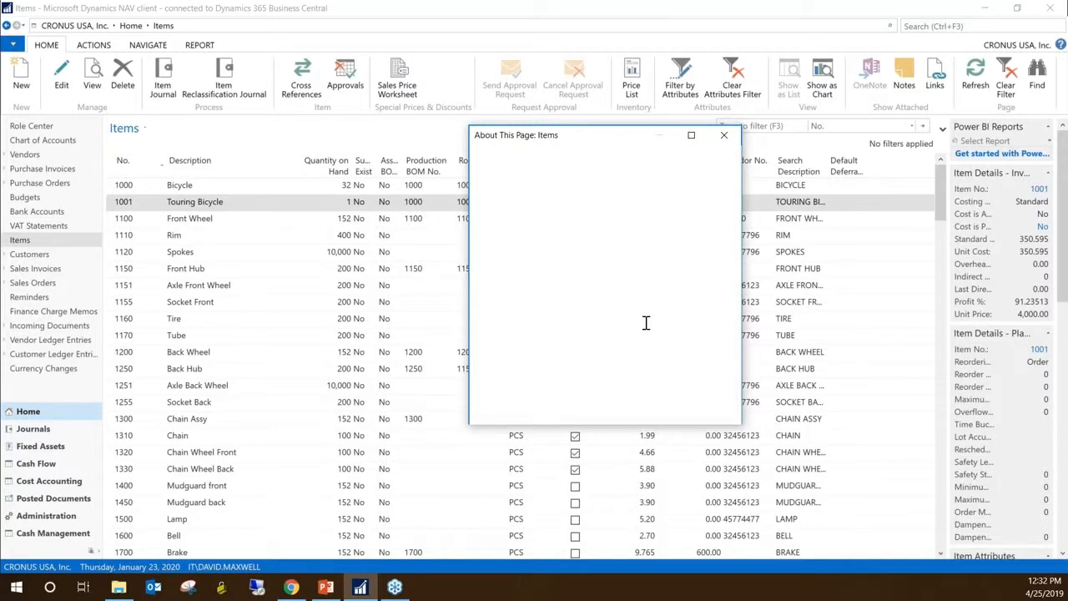
Search for "user" and open the Users list under IT Administration
{"action": "left_click", "coordinate": [904, 26]}
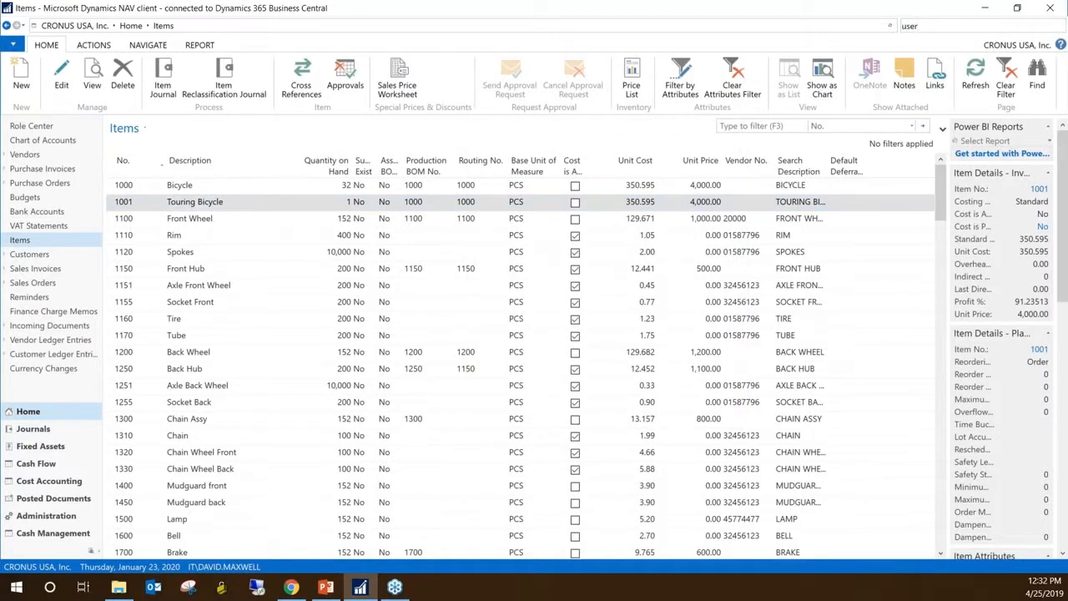
{"action": "left_click", "coordinate": [920, 86]}
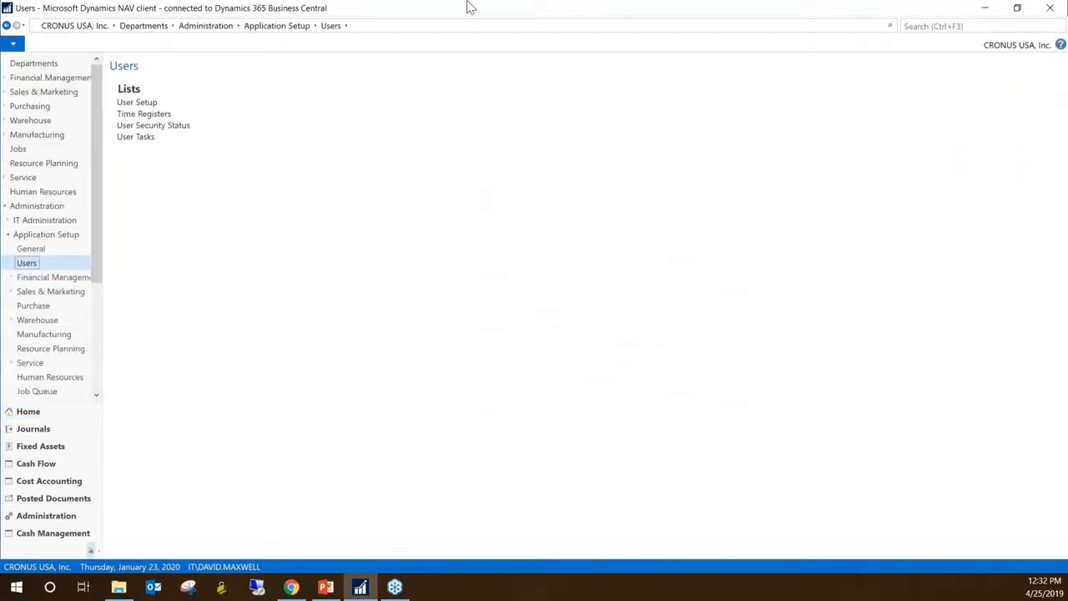
{"action": "left_click", "coordinate": [917, 27]}
{"action": "type", "text": "user"}
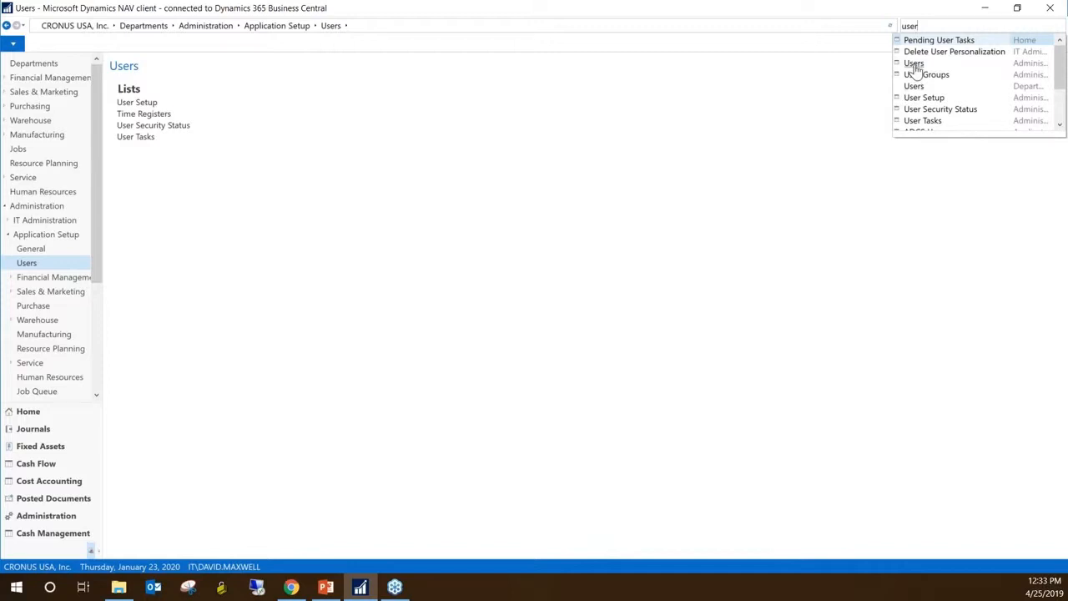
{"action": "left_click", "coordinate": [915, 64]}
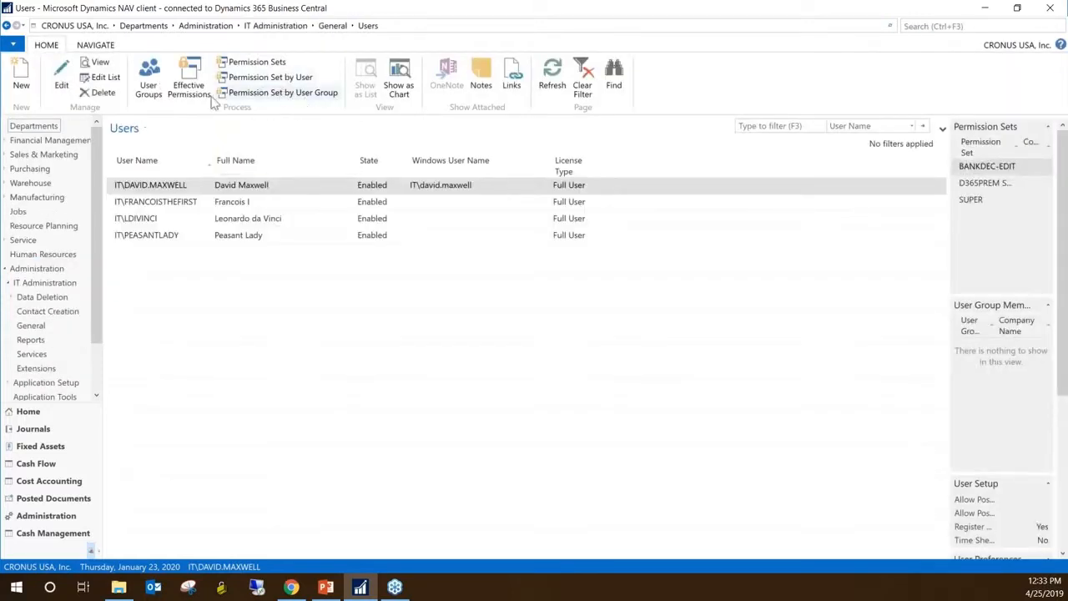
Open the permission sets from the Users list, enlarge the window, and select the user-defined set B
{"action": "left_click", "coordinate": [238, 188]}
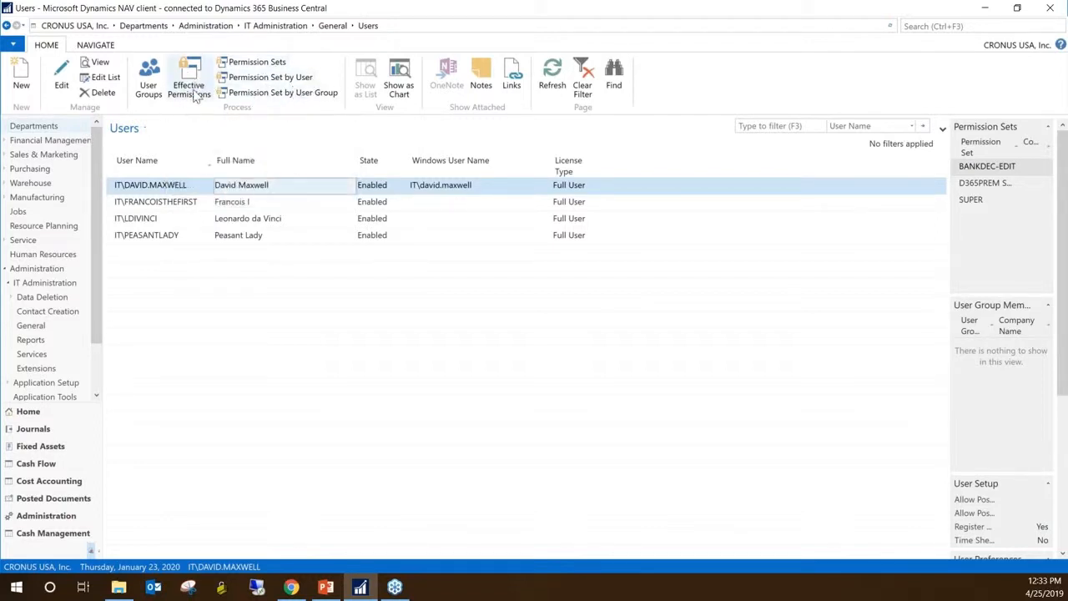
{"action": "left_click", "coordinate": [262, 65]}
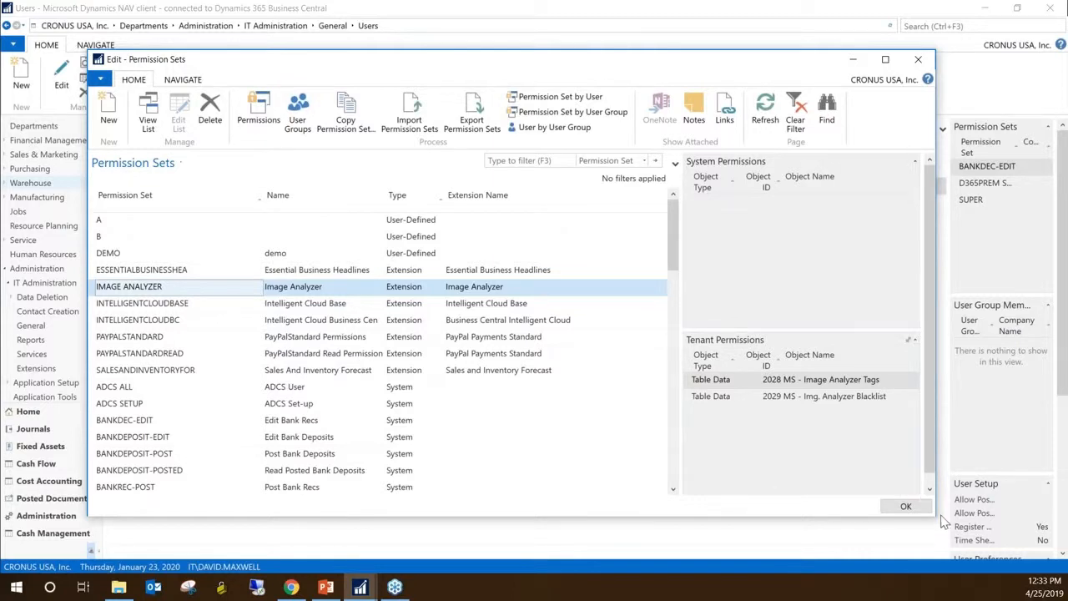
{"action": "left_click_drag", "start_coordinate": [936, 517], "coordinate": [1003, 567]}
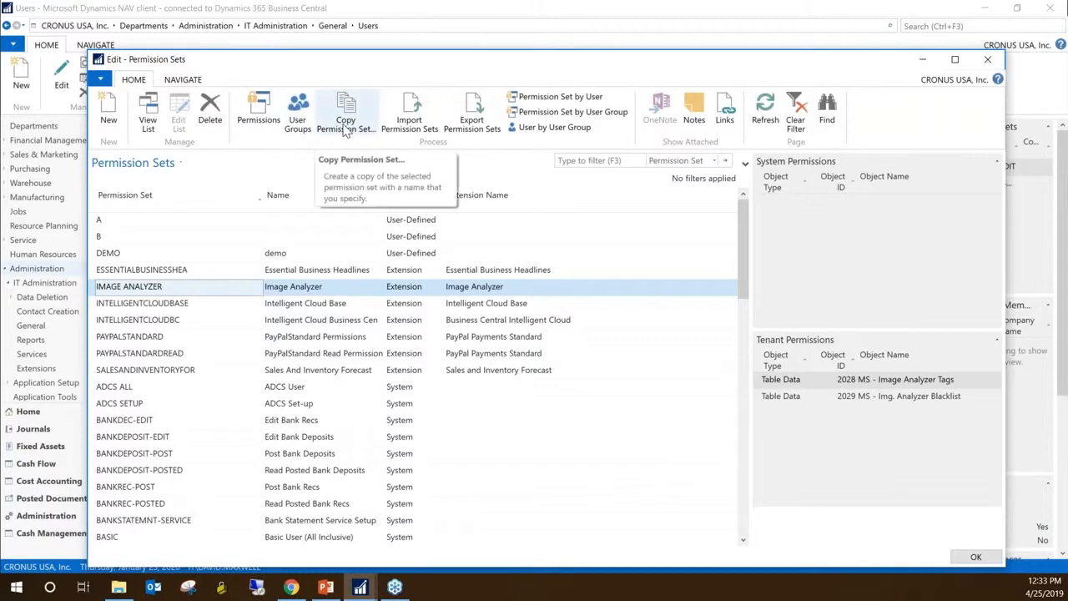
{"action": "left_click", "coordinate": [134, 325]}
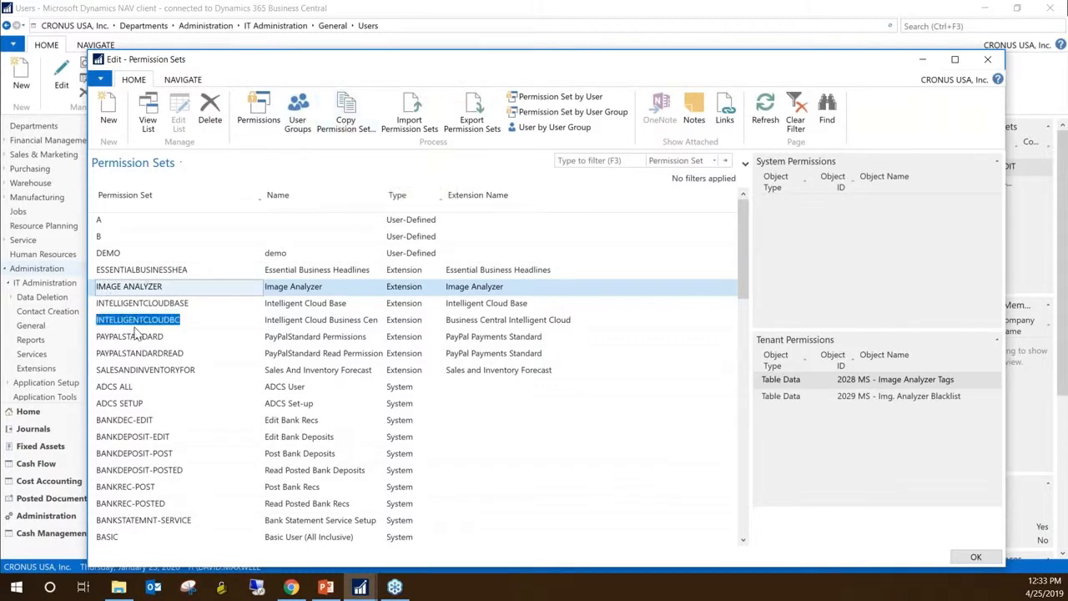
{"action": "left_click", "coordinate": [148, 403]}
{"action": "left_click", "coordinate": [136, 423]}
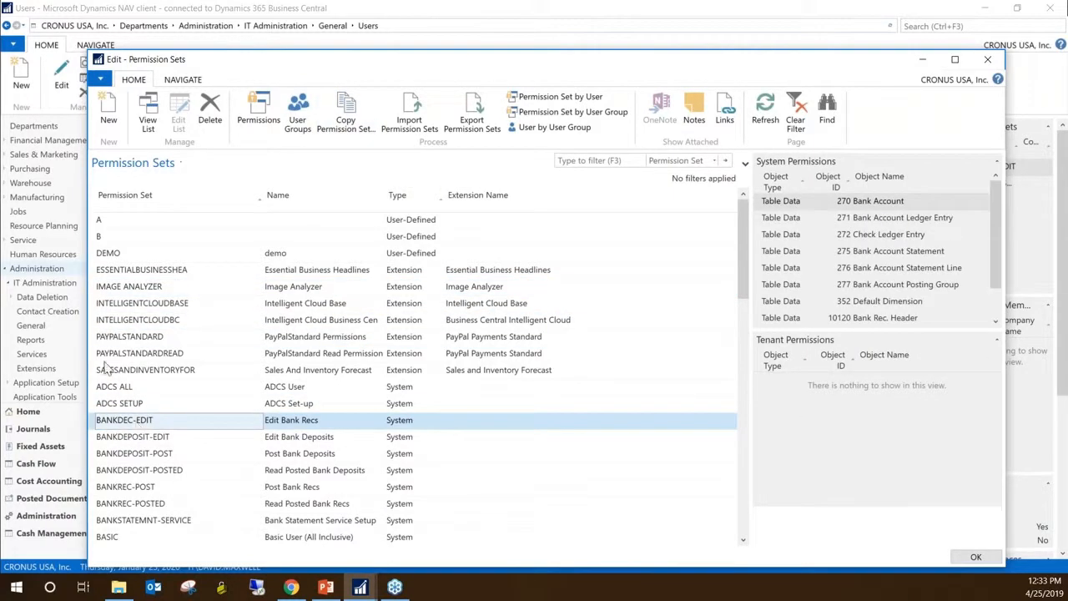
{"action": "left_click", "coordinate": [111, 238]}
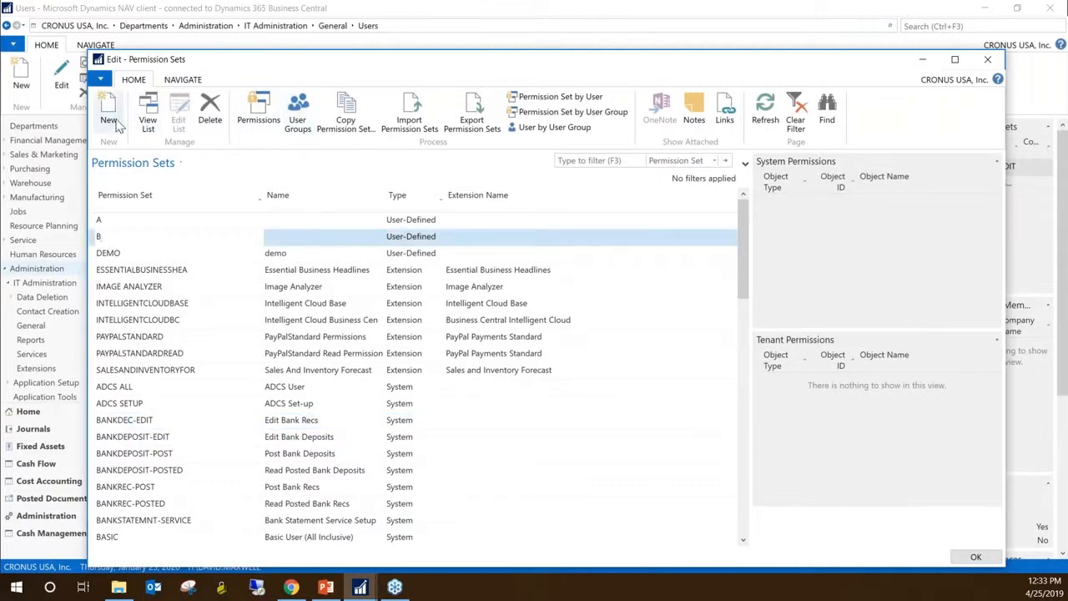
Open the permissions of set B, widen the window, close it, and open the permissions of set A
{"action": "left_click", "coordinate": [184, 80]}
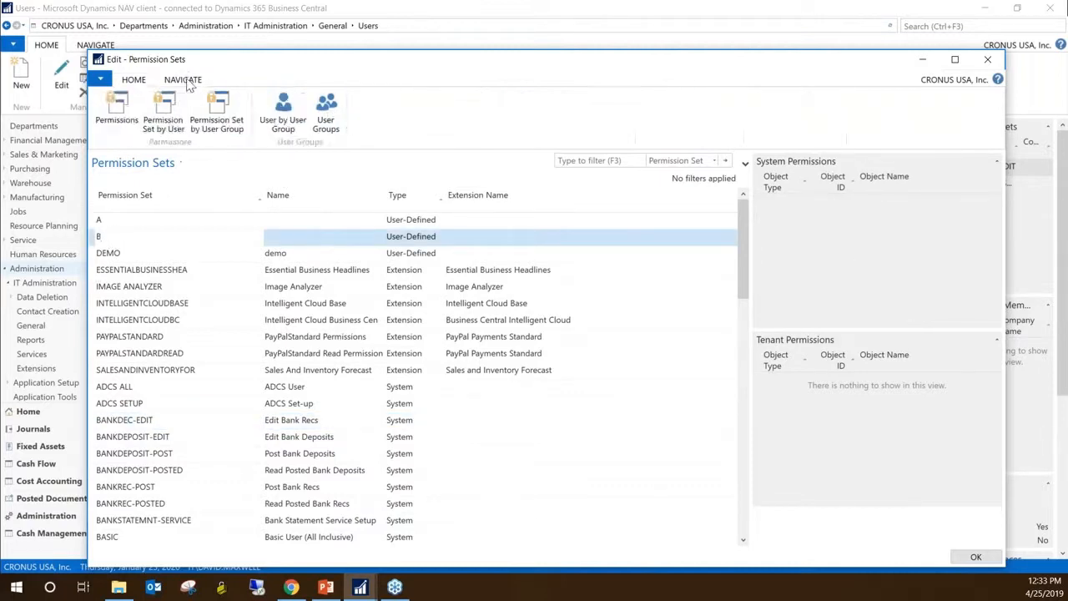
{"action": "left_click", "coordinate": [123, 120]}
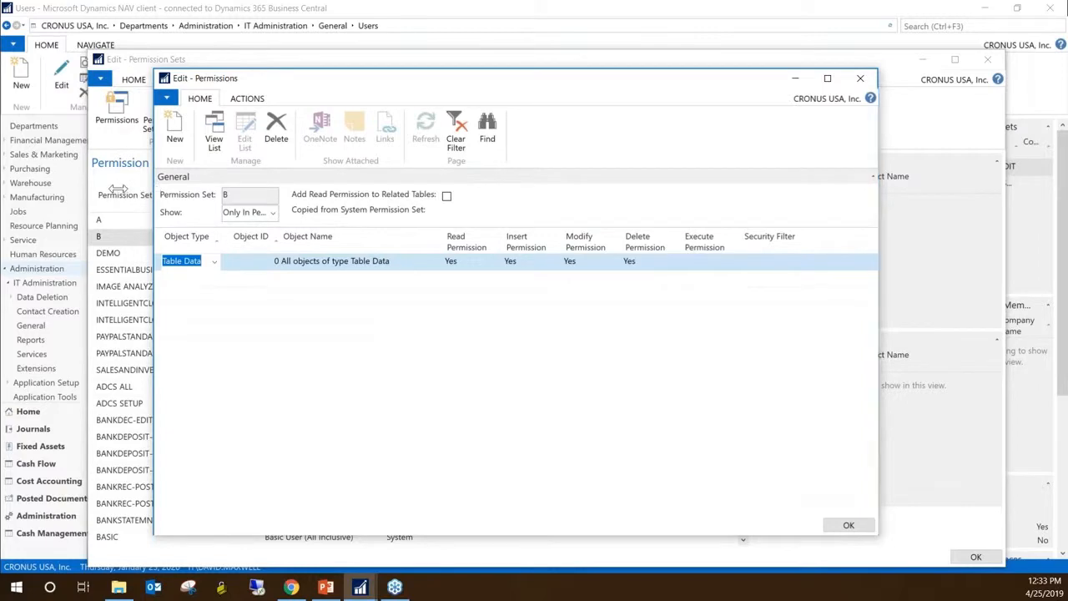
{"action": "left_click_drag", "start_coordinate": [153, 191], "coordinate": [119, 191]}
{"action": "left_click", "coordinate": [861, 78]}
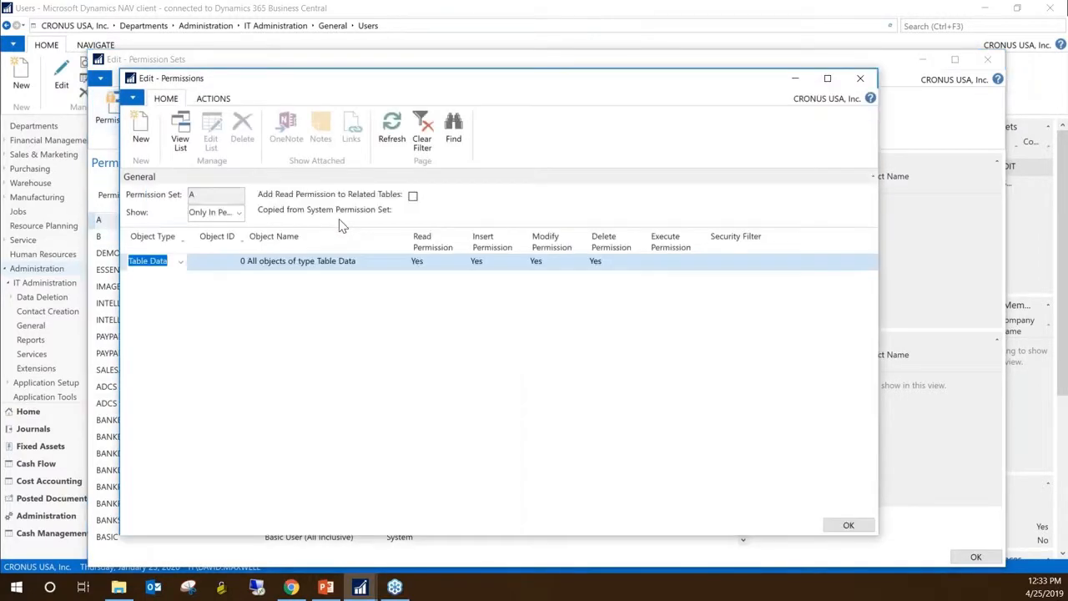
Add a Table Data permission for object ID 5 to permission set A
{"action": "left_click", "coordinate": [180, 262]}
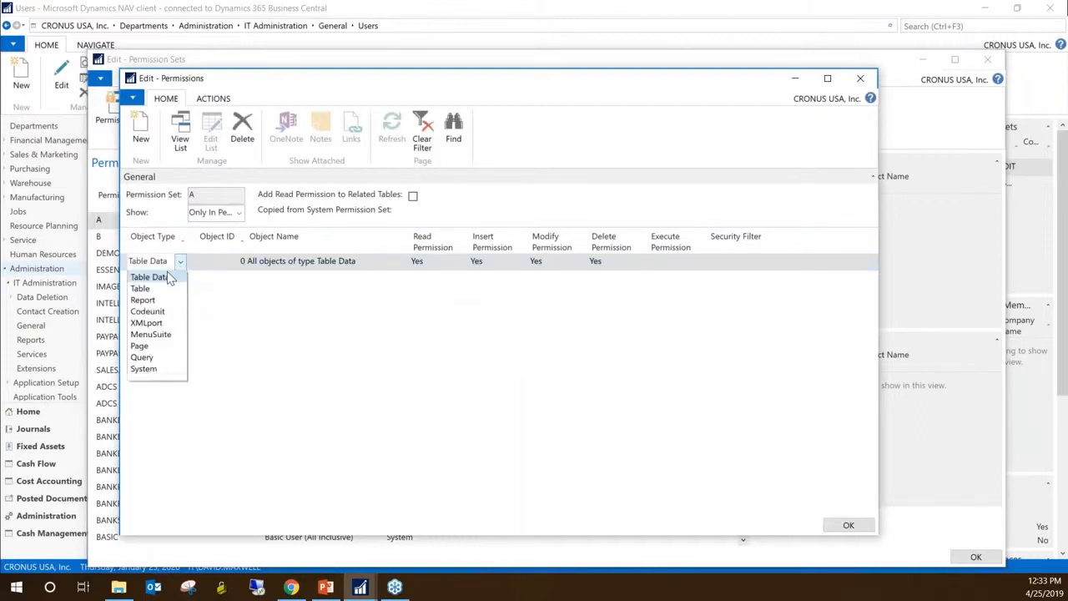
{"action": "left_click", "coordinate": [167, 277]}
{"action": "left_click", "coordinate": [231, 261]}
{"action": "left_click", "coordinate": [239, 262]}
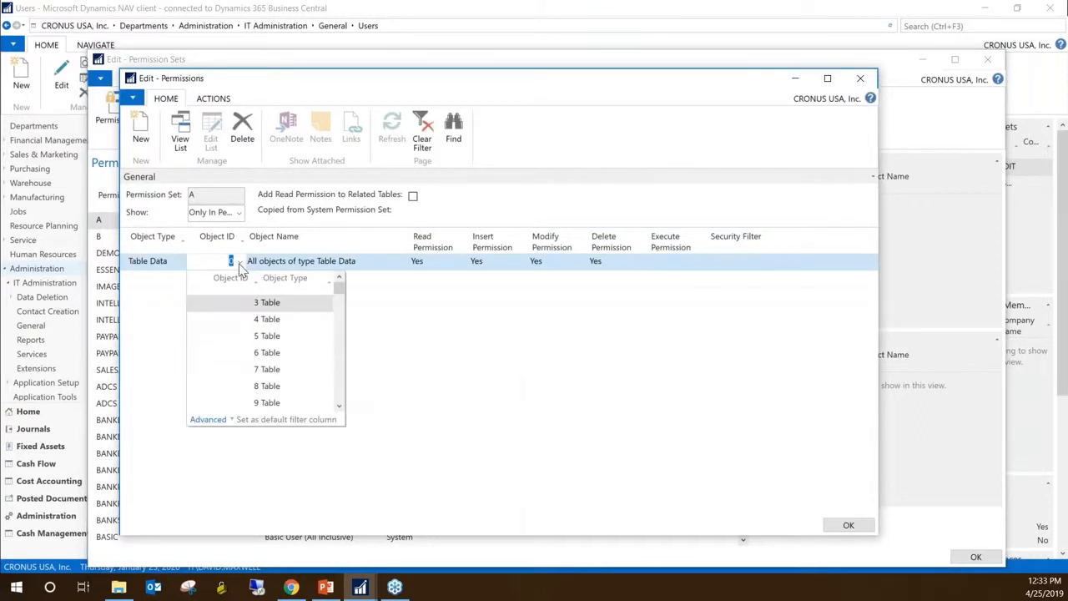
{"action": "left_click", "coordinate": [260, 339]}
Add a second Table Data line for object ID 27 to set A and check its read and insert permissions
{"action": "left_click", "coordinate": [167, 287]}
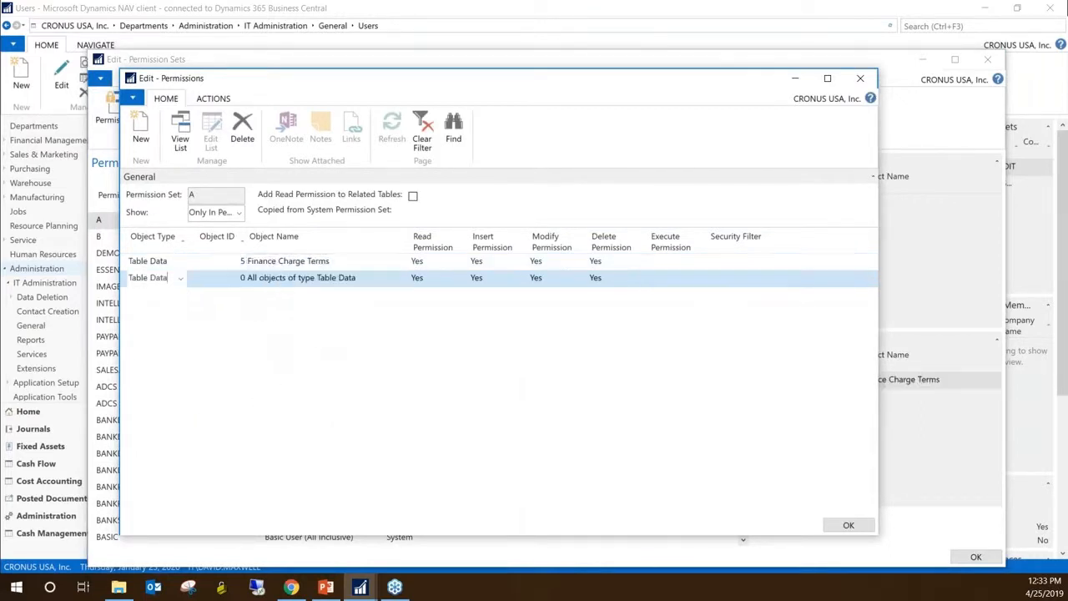
{"action": "left_click", "coordinate": [201, 266]}
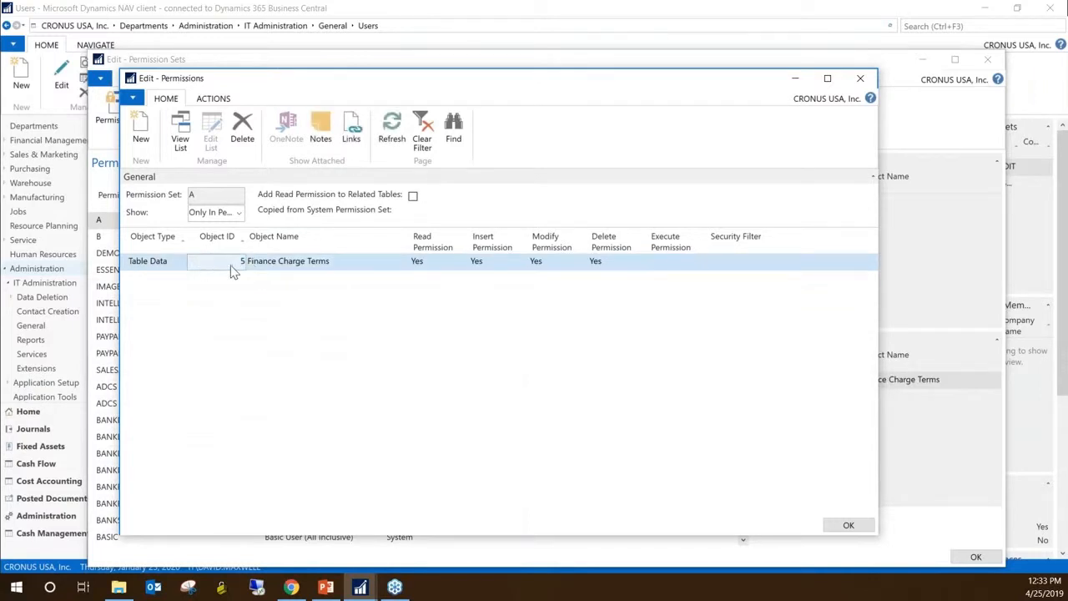
{"action": "left_click", "coordinate": [169, 262]}
{"action": "left_click", "coordinate": [156, 277]}
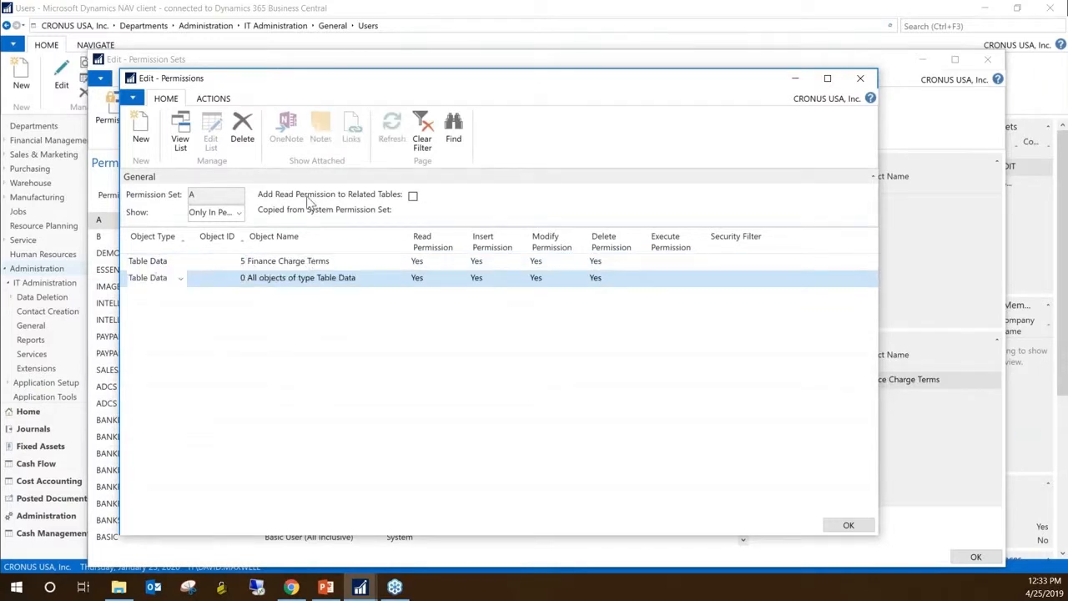
{"action": "left_click", "coordinate": [233, 284]}
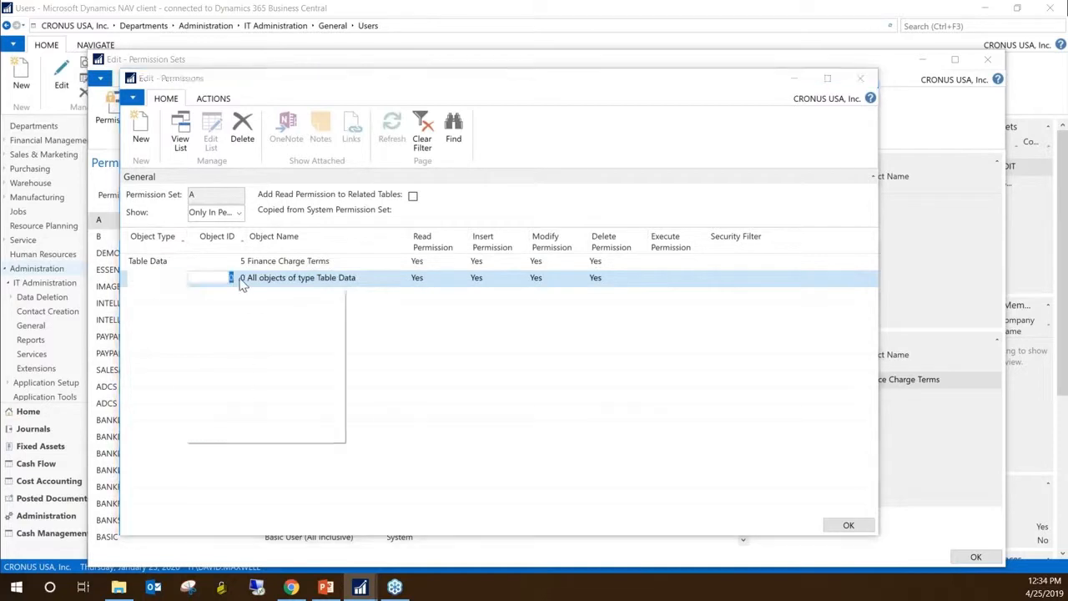
{"action": "type", "text": "27"}
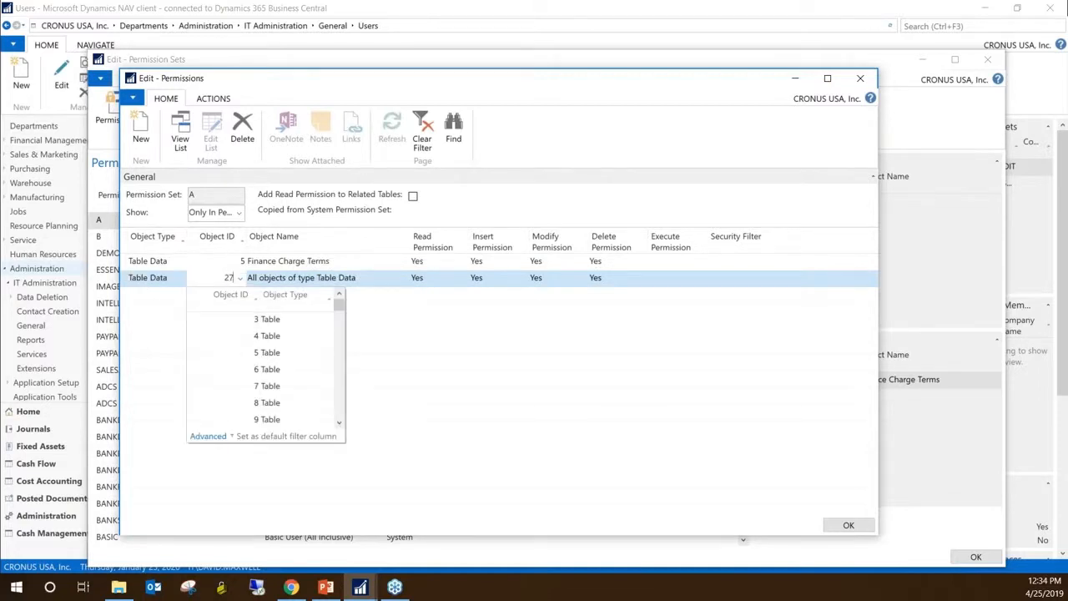
{"action": "key", "text": "Tab"}
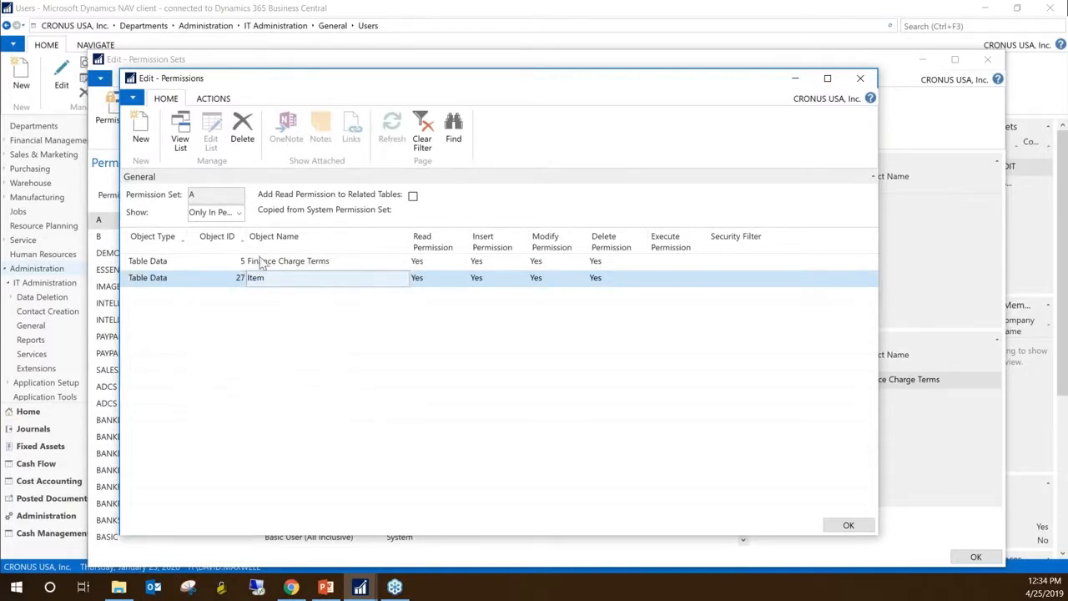
{"action": "left_click", "coordinate": [446, 284]}
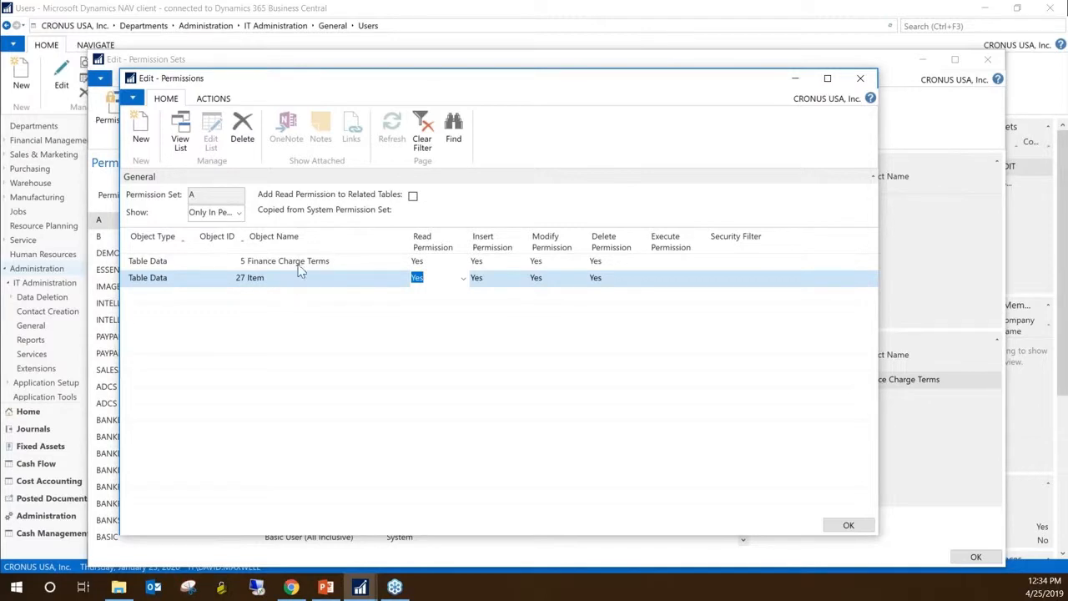
{"action": "left_click", "coordinate": [494, 284]}
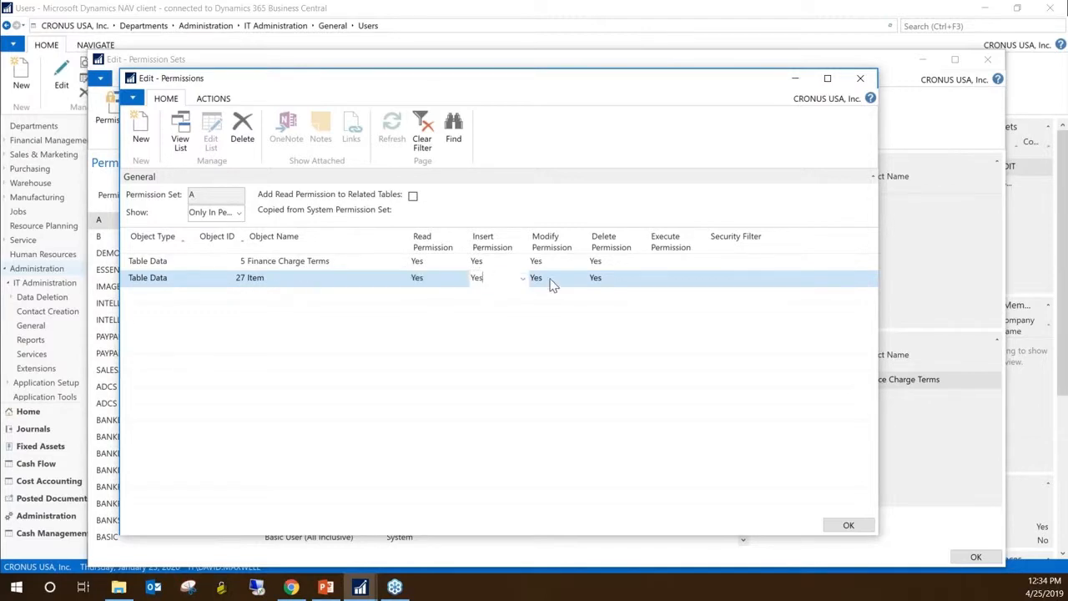
Check the Modify and Delete permissions on set A's Item line, and clear its Insert Permission to blank
{"action": "left_click", "coordinate": [561, 287]}
{"action": "left_click", "coordinate": [615, 280]}
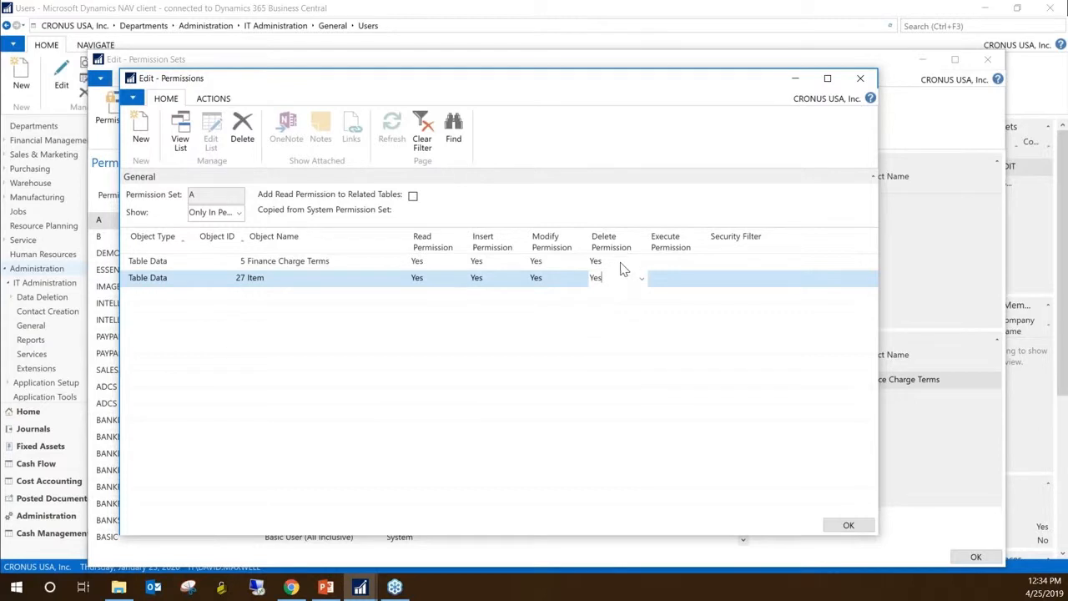
{"action": "key", "text": "Up"}
{"action": "key", "text": "Down"}
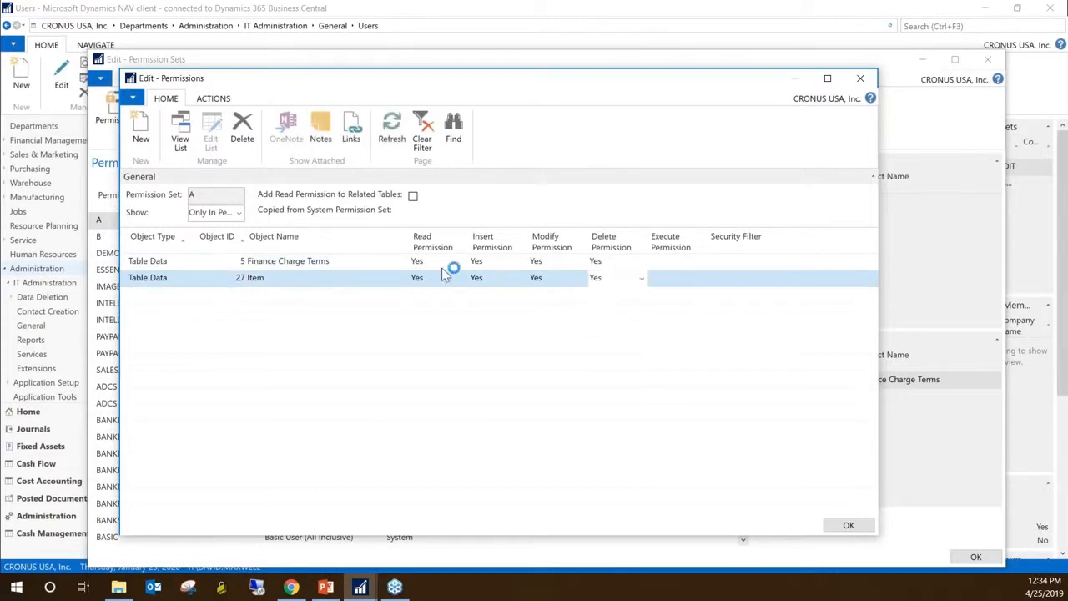
{"action": "left_click", "coordinate": [493, 278]}
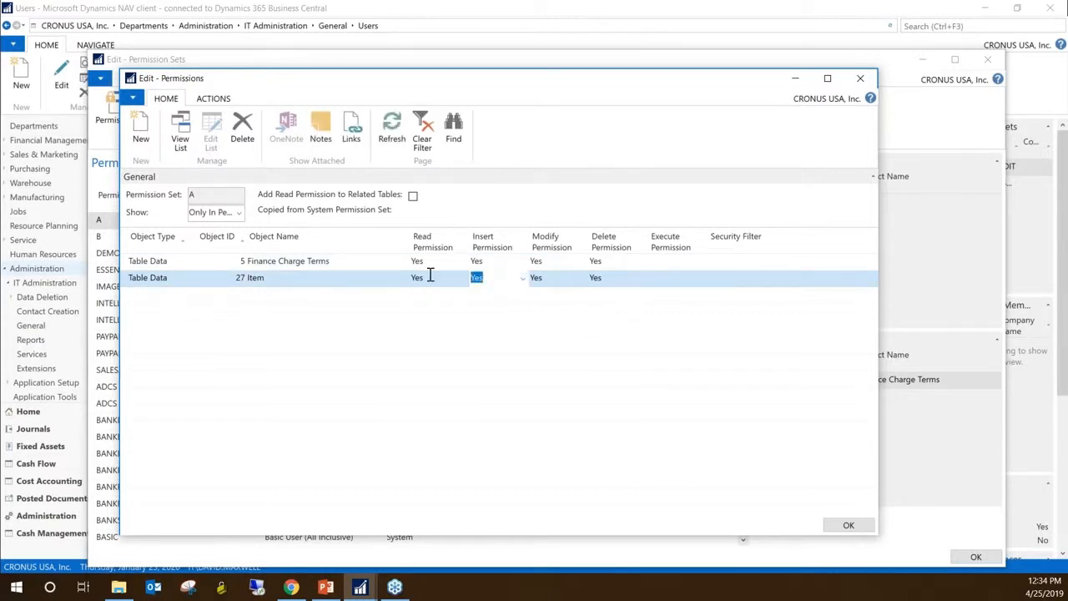
{"action": "key", "text": "Tab"}
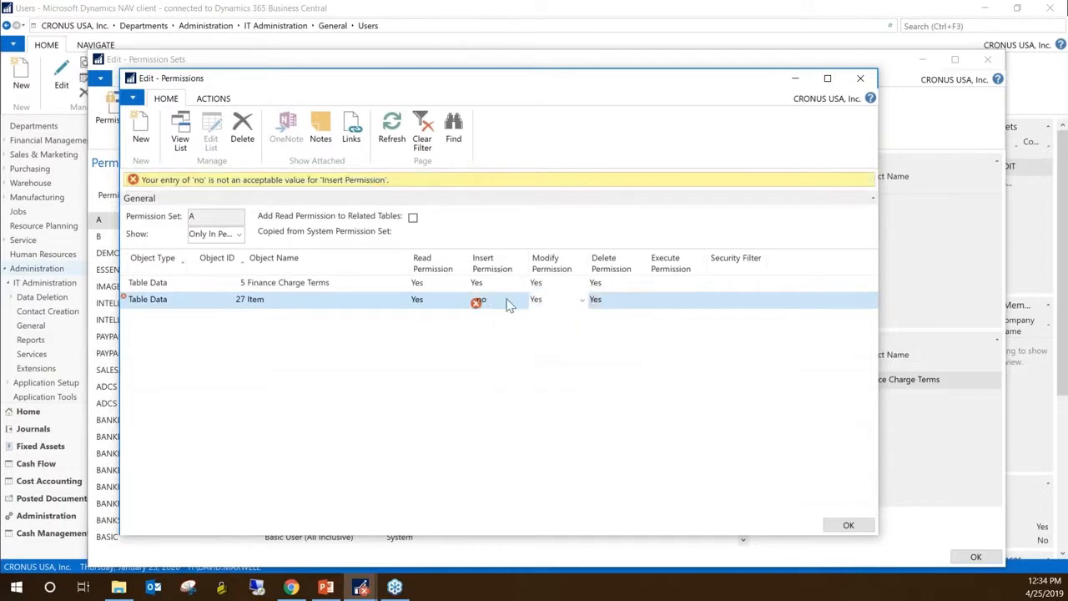
{"action": "left_click", "coordinate": [523, 301]}
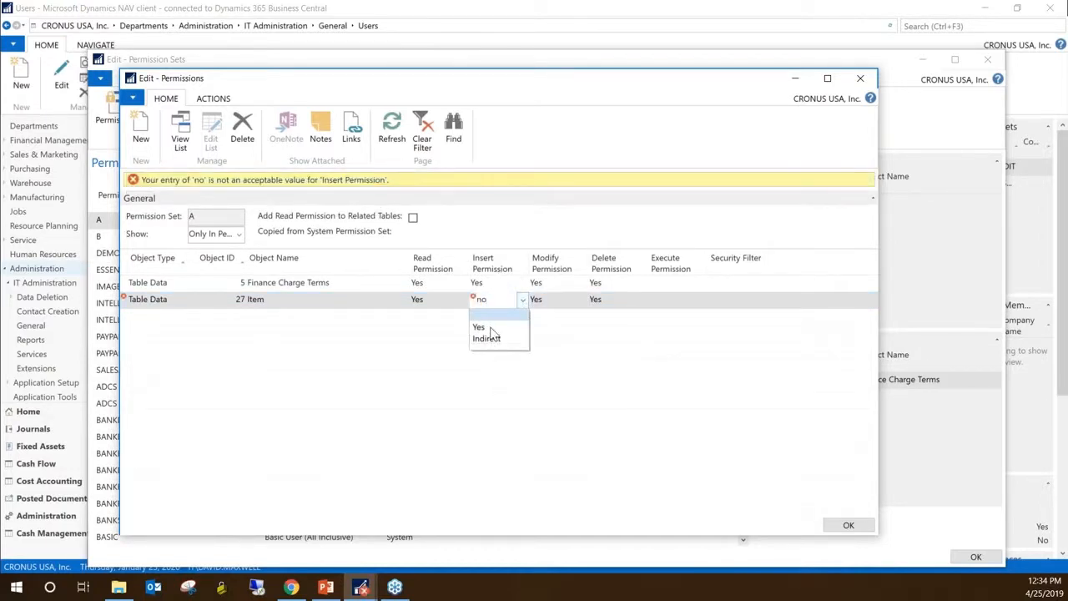
{"action": "left_click", "coordinate": [497, 310]}
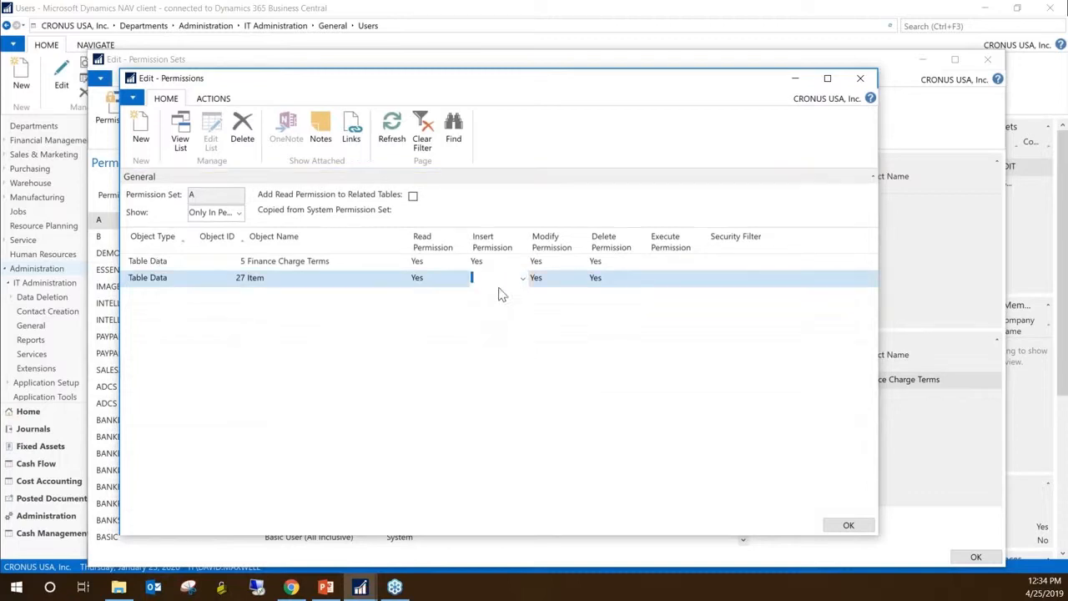
{"action": "left_click", "coordinate": [558, 281]}
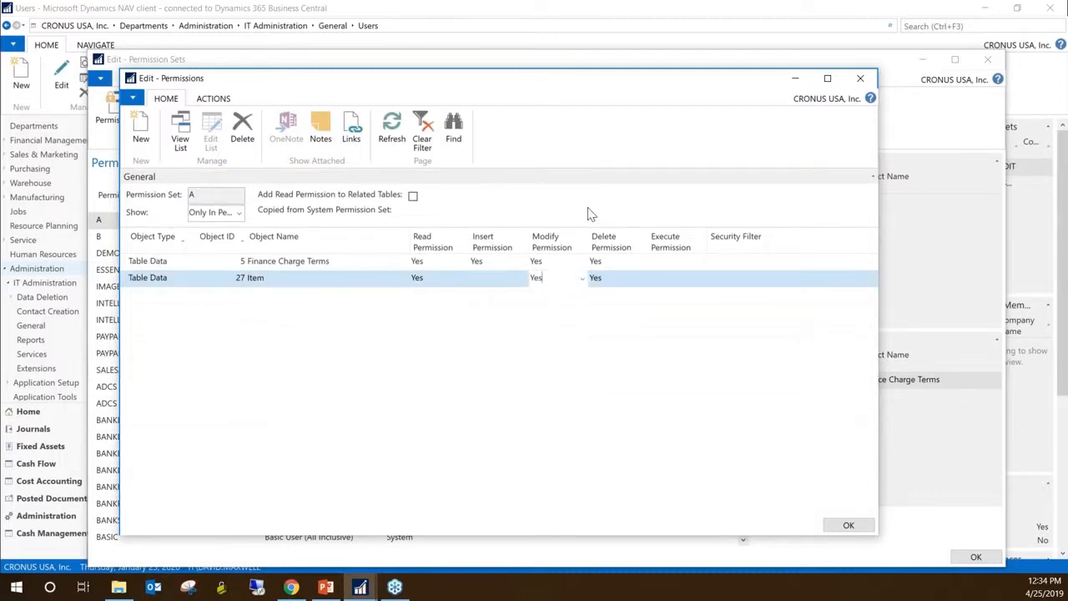
{"action": "left_click", "coordinate": [426, 281]}
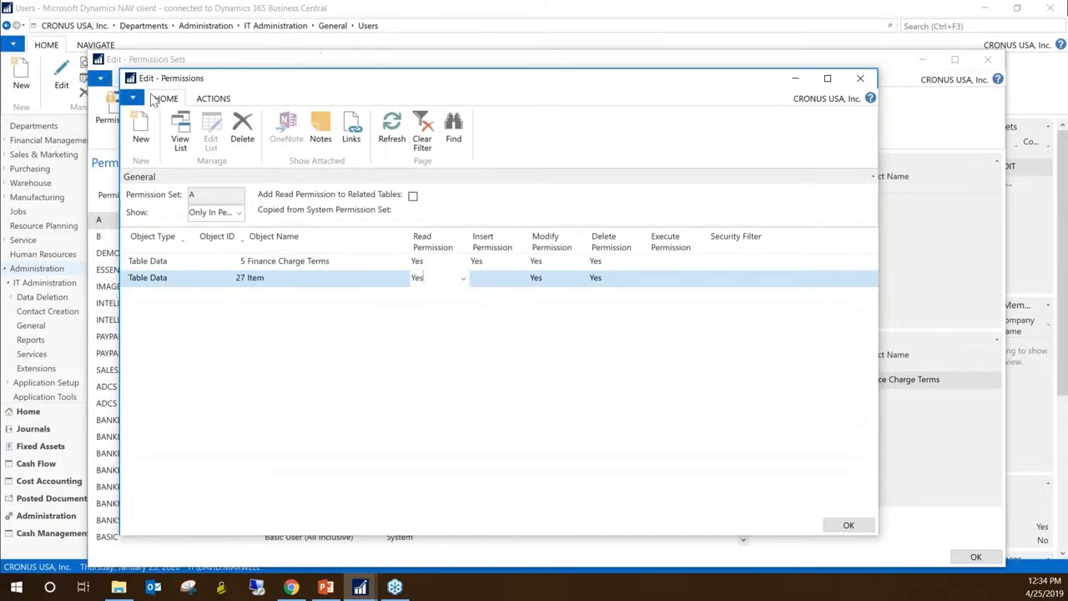
Close the permissions of set A and return from the permission sets to the Users list
{"action": "left_click", "coordinate": [848, 526]}
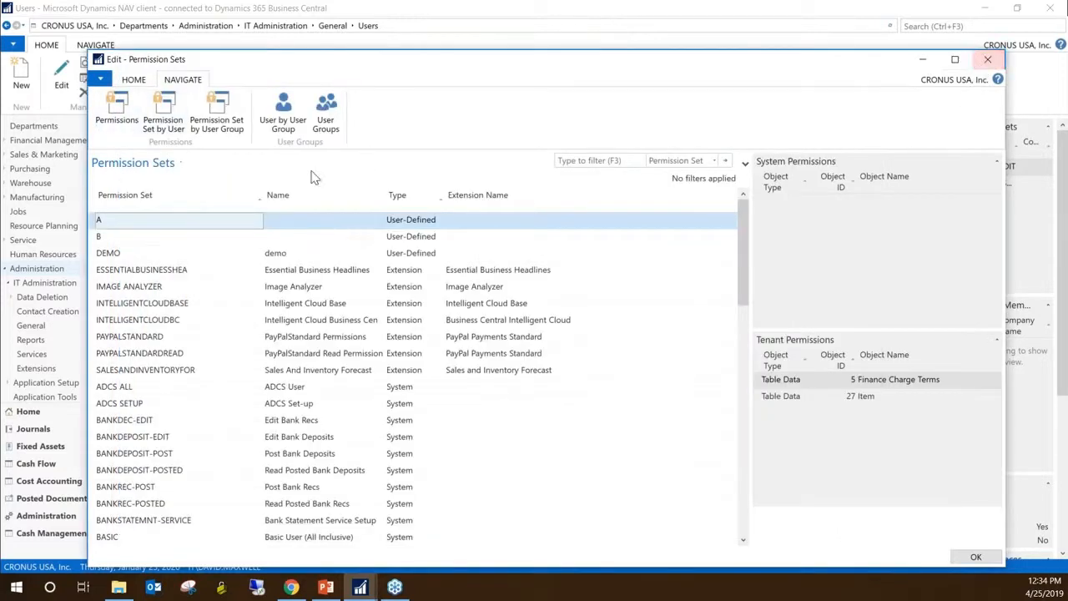
{"action": "left_click", "coordinate": [121, 221]}
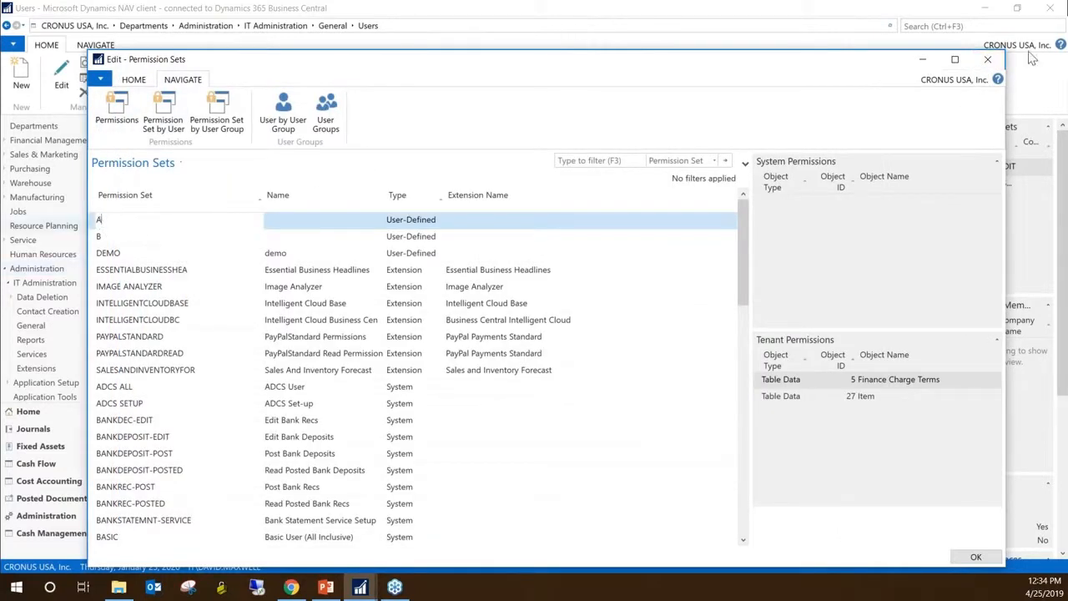
{"action": "left_click", "coordinate": [988, 59]}
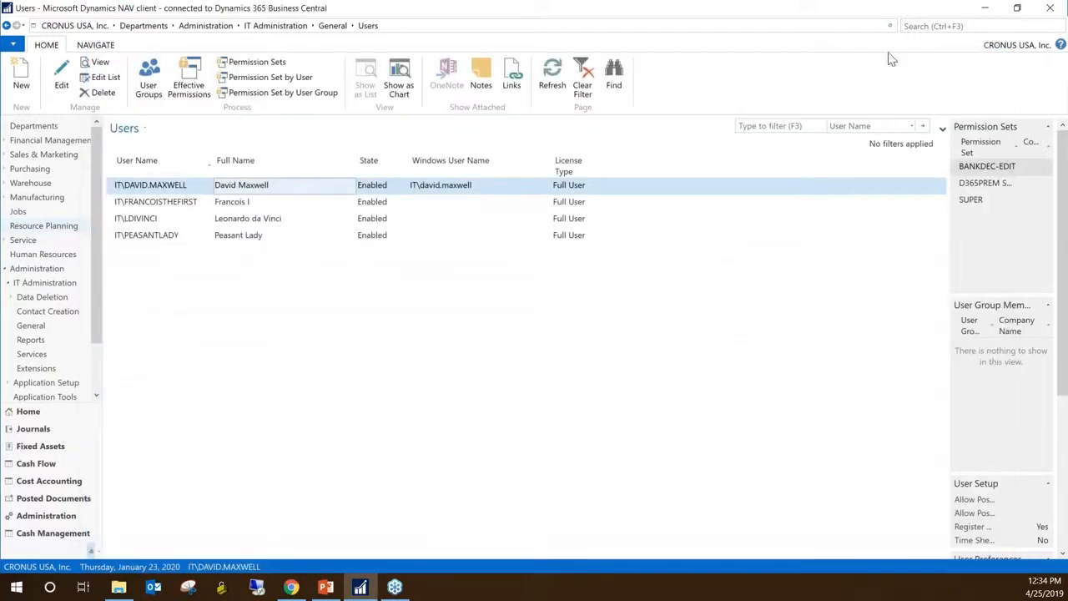
Open the user card of the third user in the Users list, reposition its window, and widen it
{"action": "left_click", "coordinate": [925, 26]}
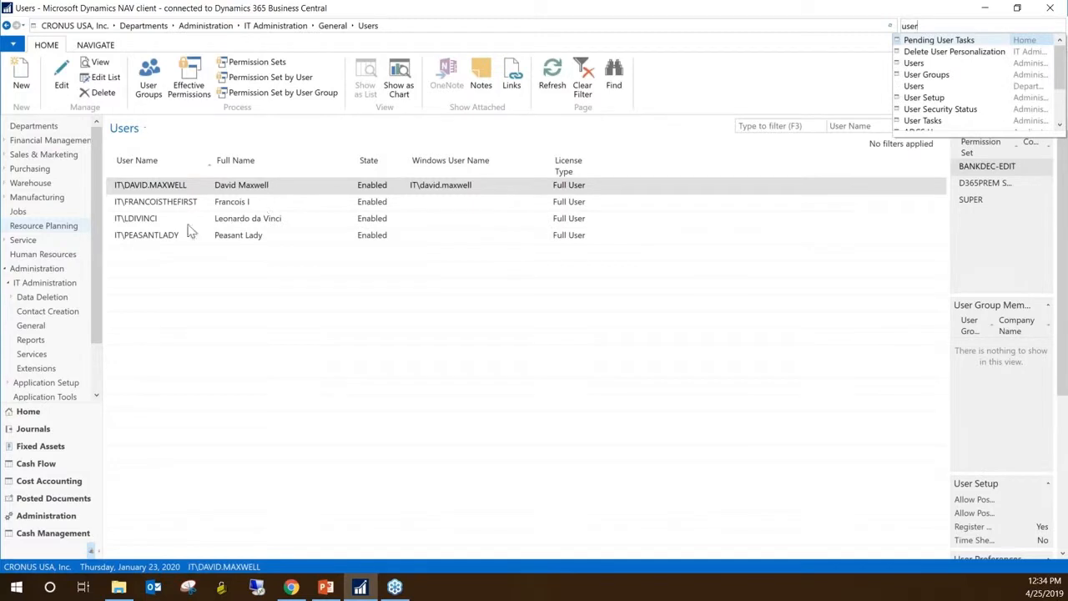
{"action": "left_click", "coordinate": [147, 224]}
{"action": "left_click", "coordinate": [147, 224]}
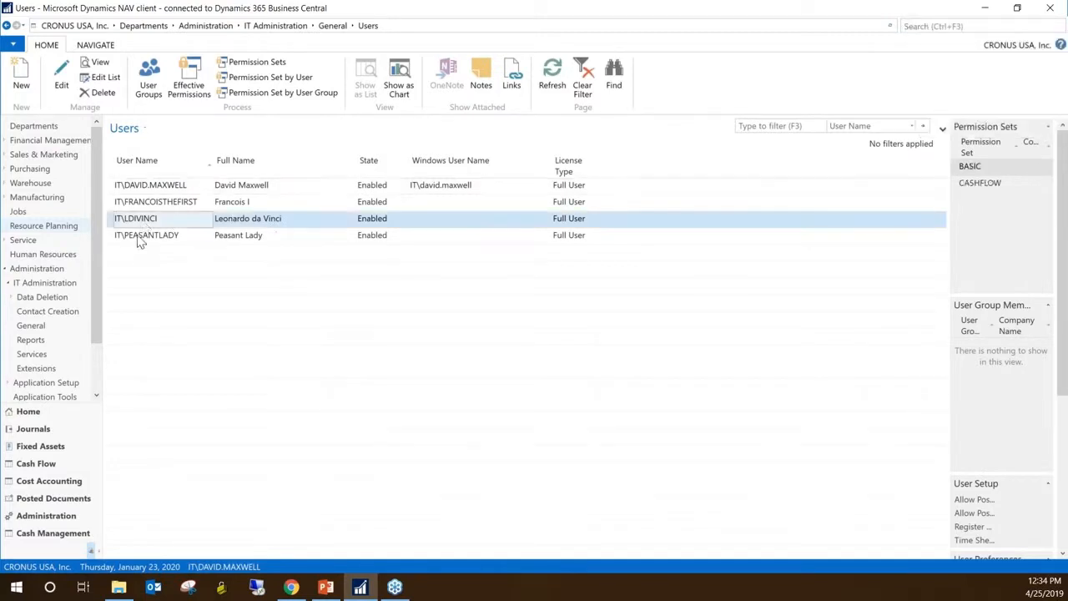
{"action": "double_click", "coordinate": [146, 224]}
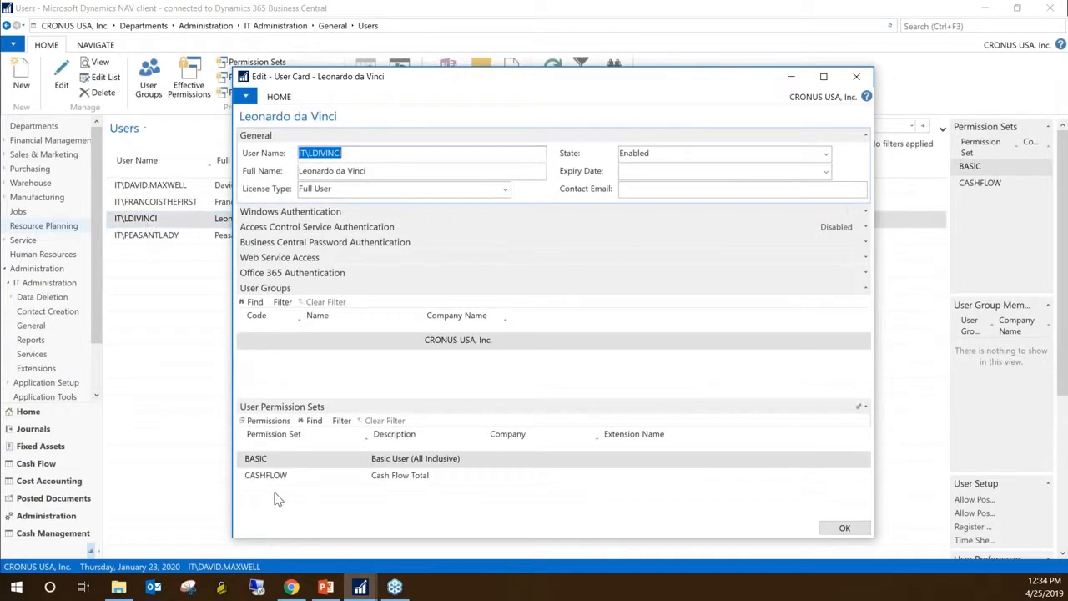
{"action": "left_click_drag", "start_coordinate": [545, 84], "coordinate": [472, 51]}
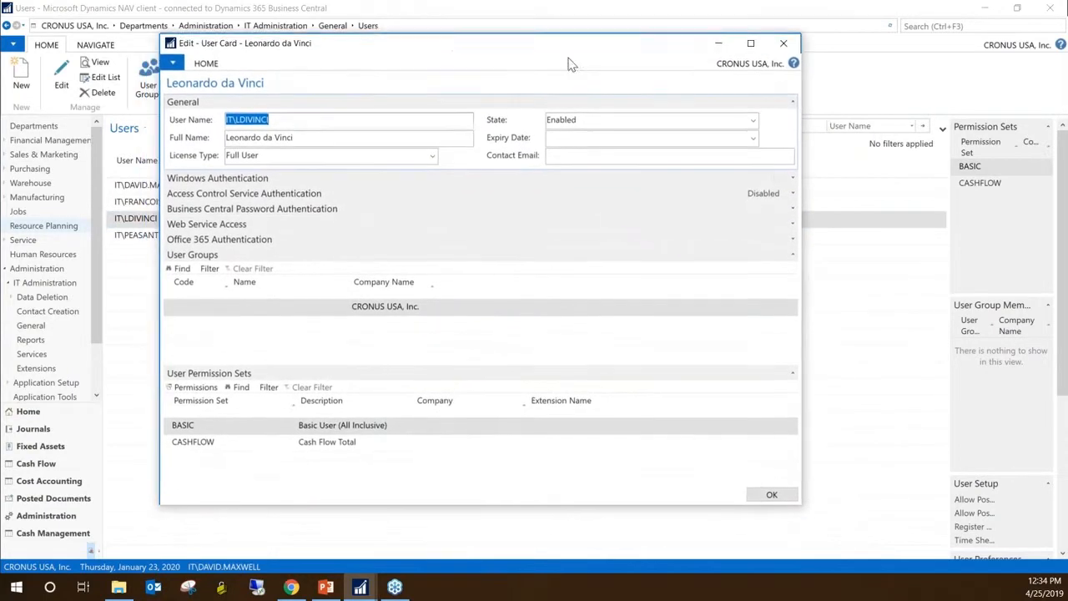
{"action": "left_click_drag", "start_coordinate": [878, 351], "coordinate": [879, 351]}
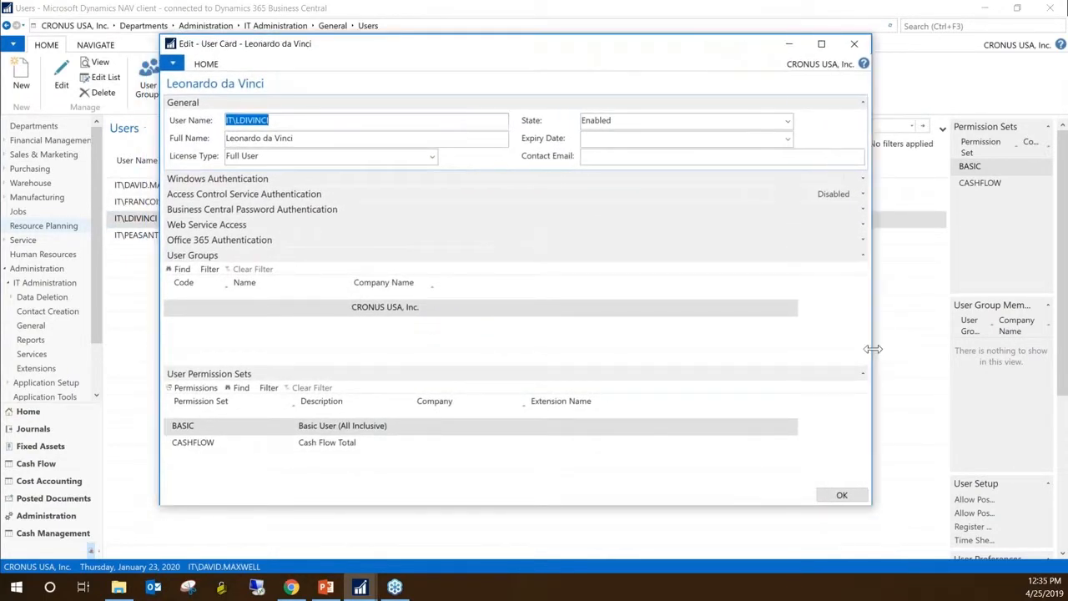
Assign the user-defined permission set A to the user on a new User Permission Sets line
{"action": "left_click", "coordinate": [209, 462]}
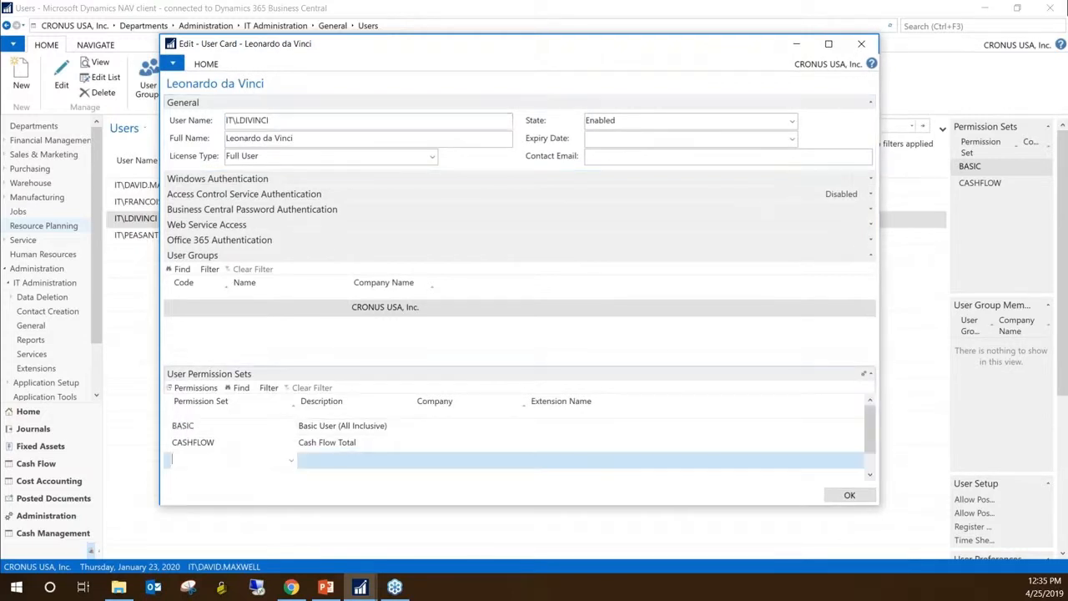
{"action": "left_click", "coordinate": [292, 461]}
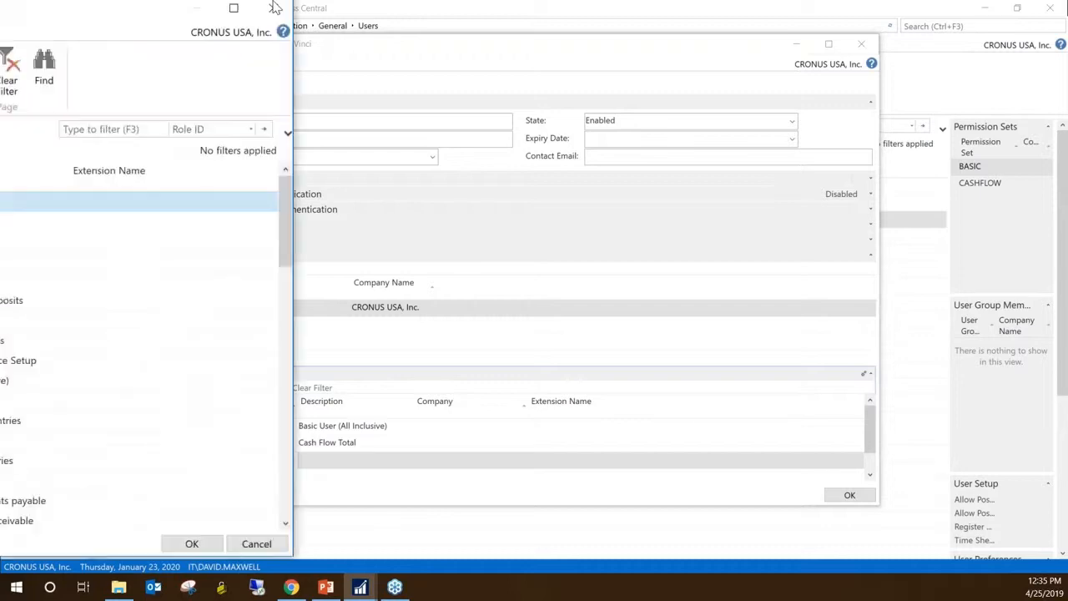
{"action": "scroll", "coordinate": [363, 334], "scroll_direction": "down", "scroll_amount": 6}
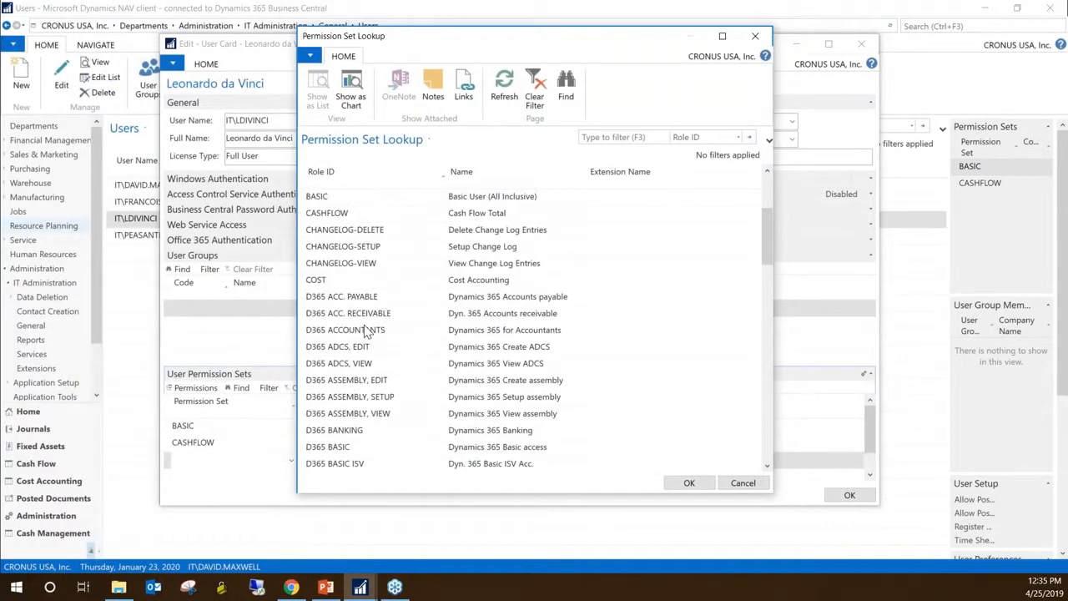
{"action": "scroll", "coordinate": [372, 321], "scroll_direction": "up", "scroll_amount": 6}
{"action": "scroll", "coordinate": [372, 322], "scroll_direction": "down", "scroll_amount": 18}
{"action": "scroll", "coordinate": [388, 367], "scroll_direction": "down", "scroll_amount": 20}
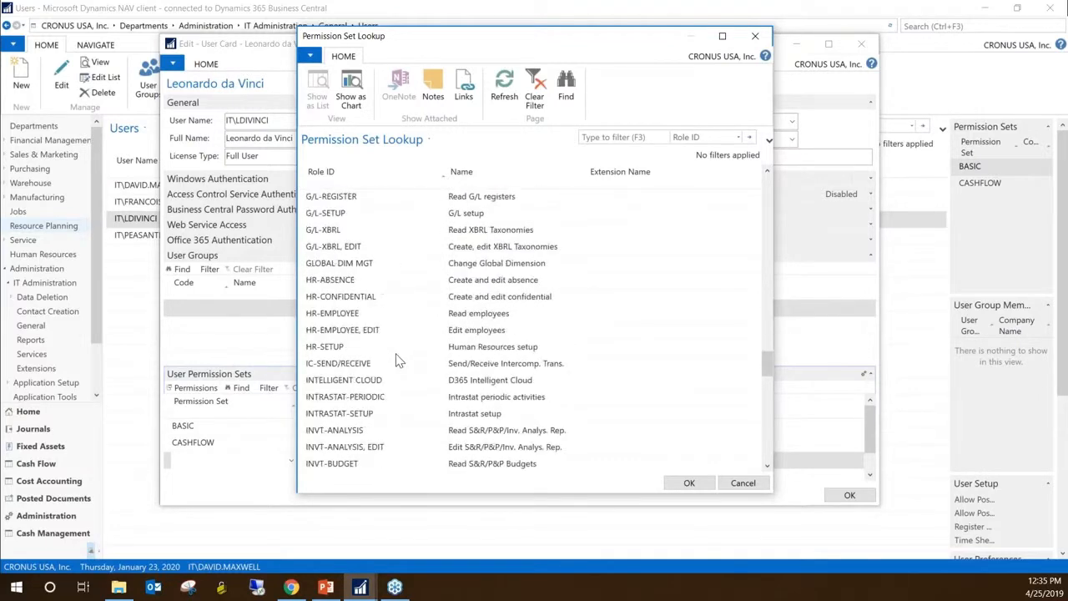
{"action": "scroll", "coordinate": [392, 412], "scroll_direction": "down", "scroll_amount": 3}
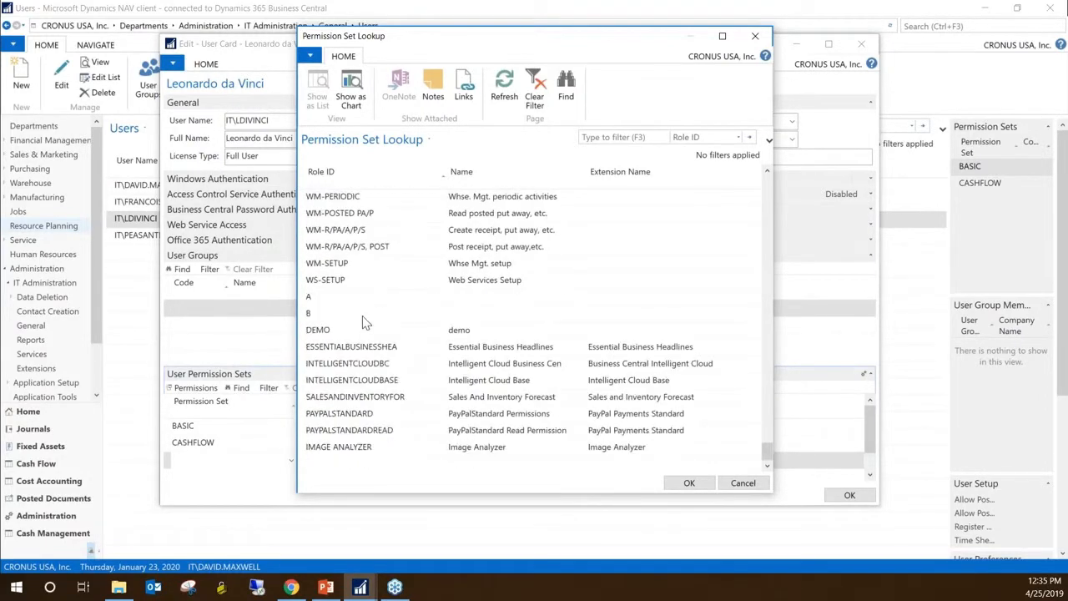
{"action": "left_click", "coordinate": [326, 301]}
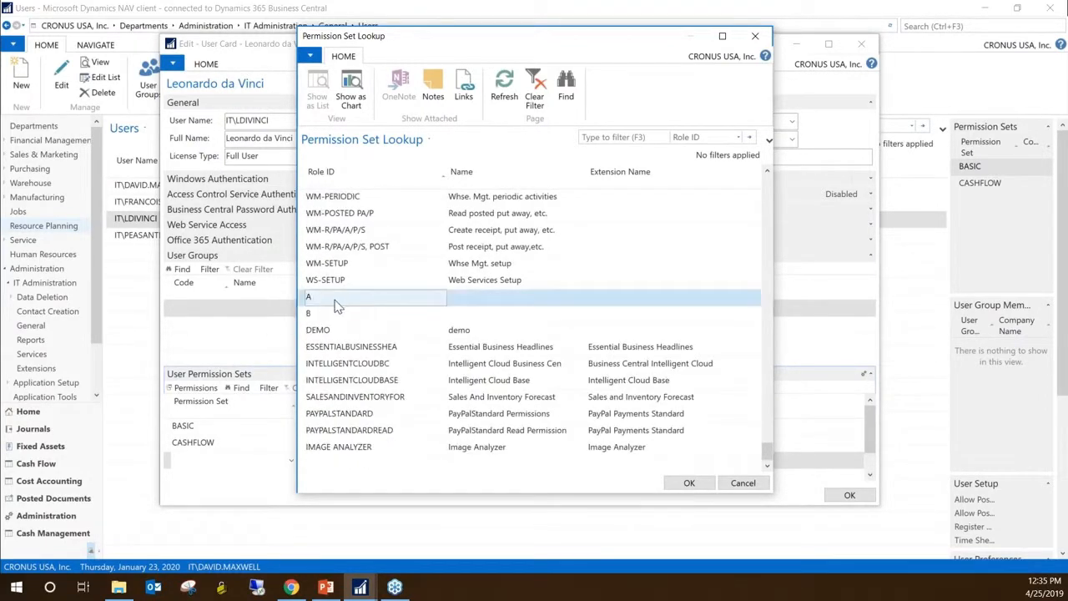
{"action": "left_click", "coordinate": [689, 484]}
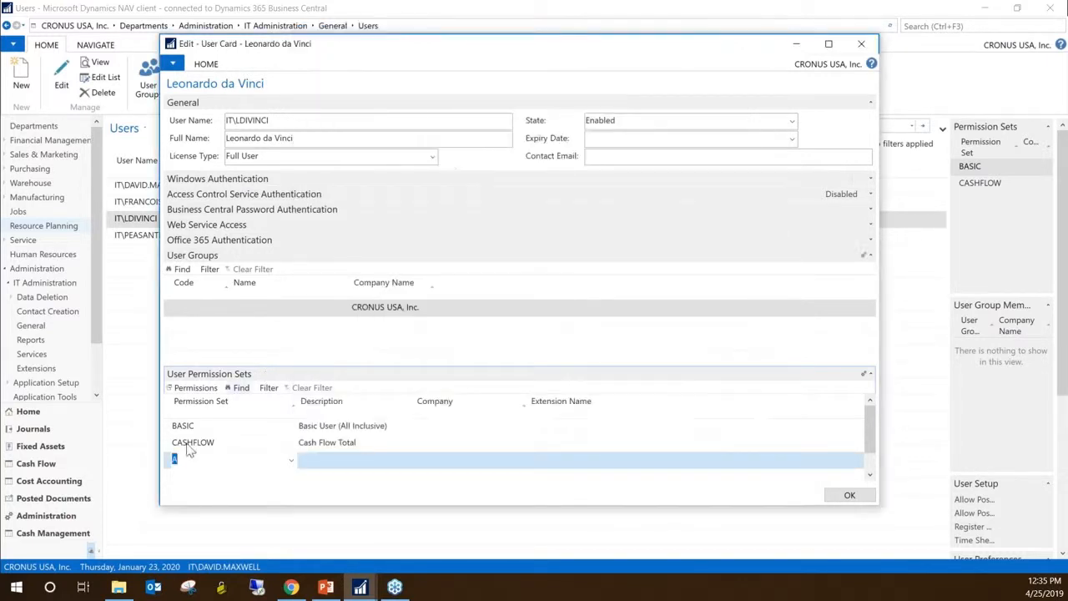
{"action": "key", "text": "Up"}
{"action": "left_click", "coordinate": [232, 460]}
View the user's effective permissions and select the Item line
{"action": "right_click", "coordinate": [564, 64]}
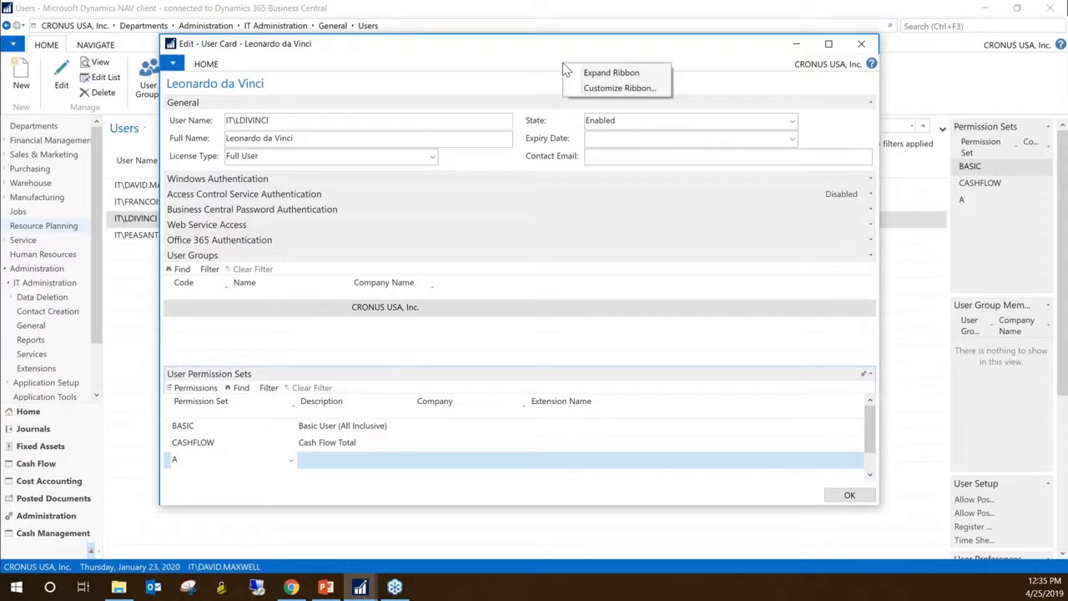
{"action": "left_click", "coordinate": [622, 73]}
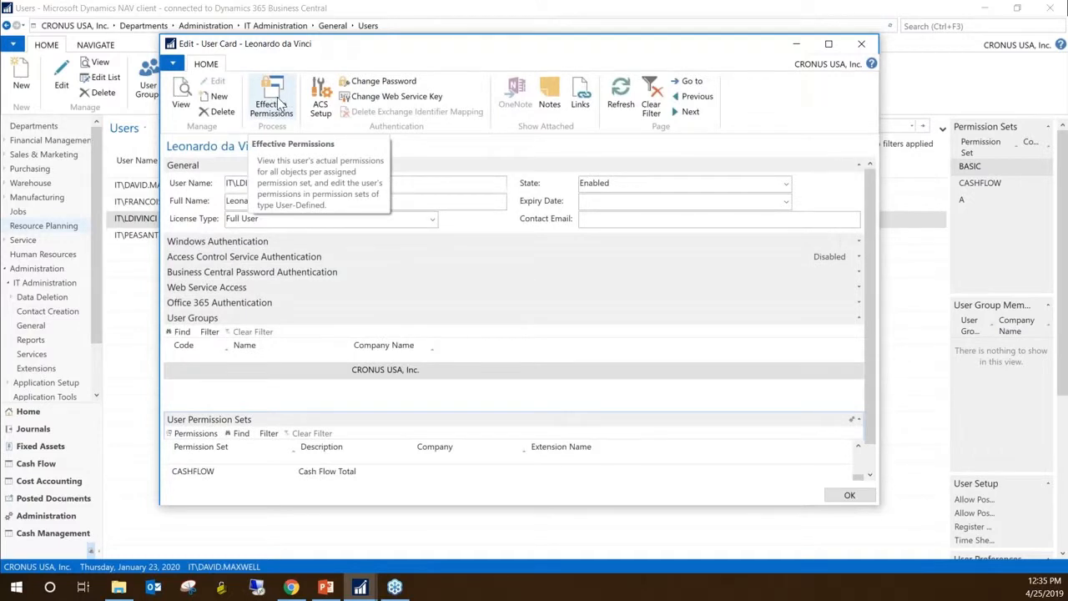
{"action": "left_click", "coordinate": [273, 103]}
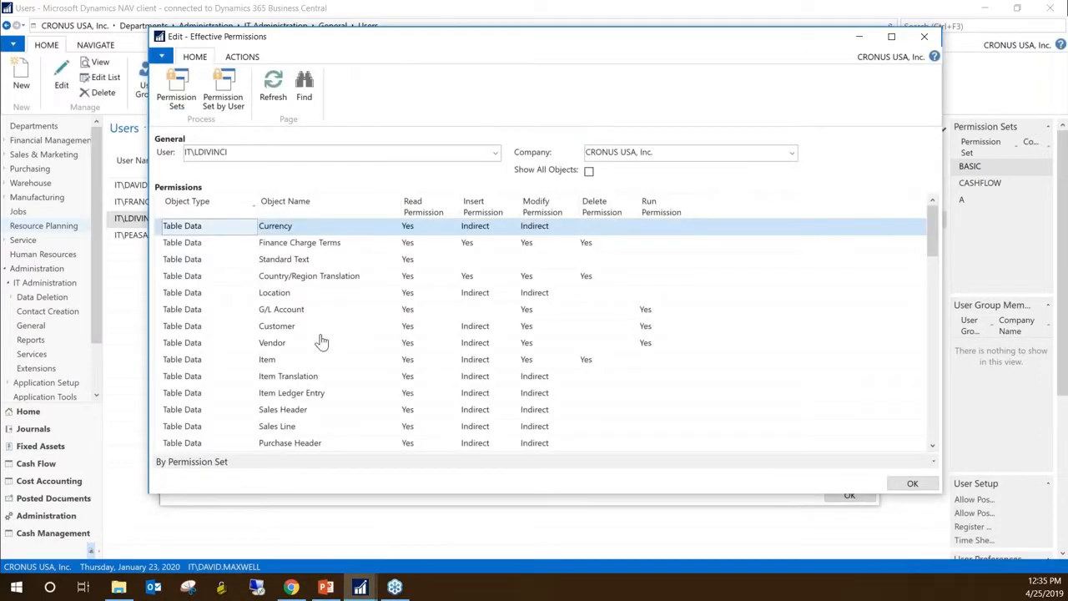
{"action": "left_click", "coordinate": [178, 364]}
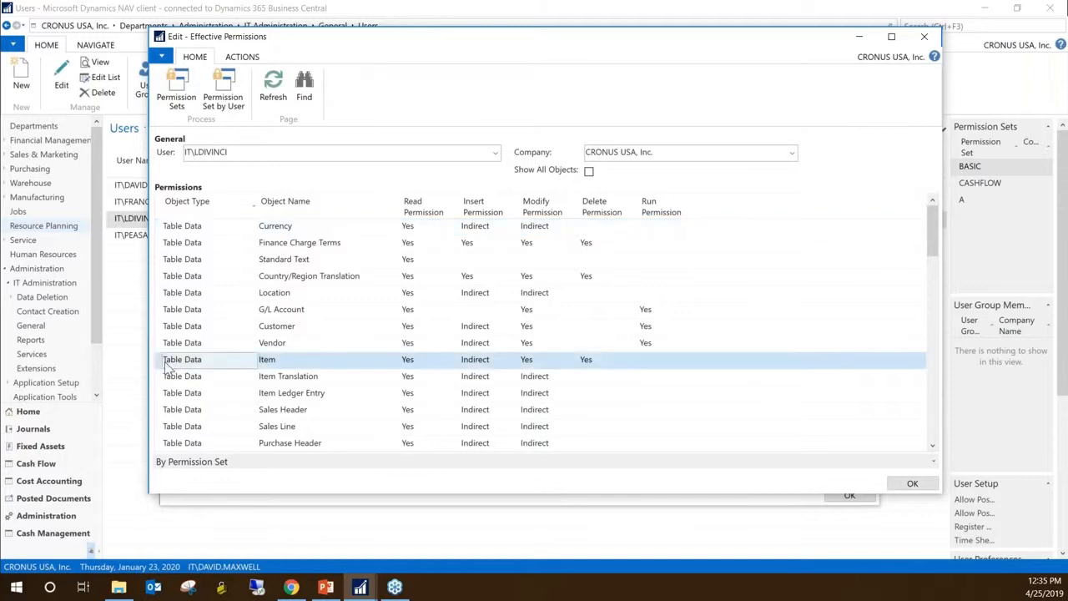
{"action": "left_click", "coordinate": [301, 364]}
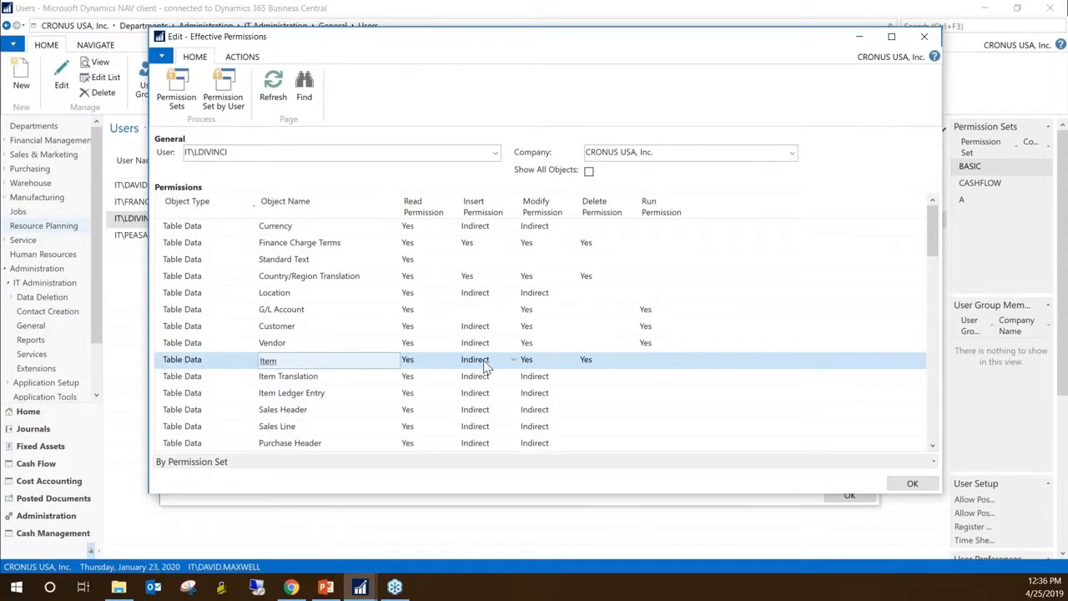
Examine the user's effective permissions in a widened window, comparing the Vendor and Item lines and reviewing the other tables
{"action": "scroll", "coordinate": [487, 367], "scroll_direction": "down", "scroll_amount": 15}
{"action": "scroll", "coordinate": [487, 368], "scroll_direction": "down", "scroll_amount": 4}
{"action": "scroll", "coordinate": [486, 367], "scroll_direction": "up", "scroll_amount": 19}
{"action": "left_click_drag", "start_coordinate": [123, 160], "coordinate": [102, 159]}
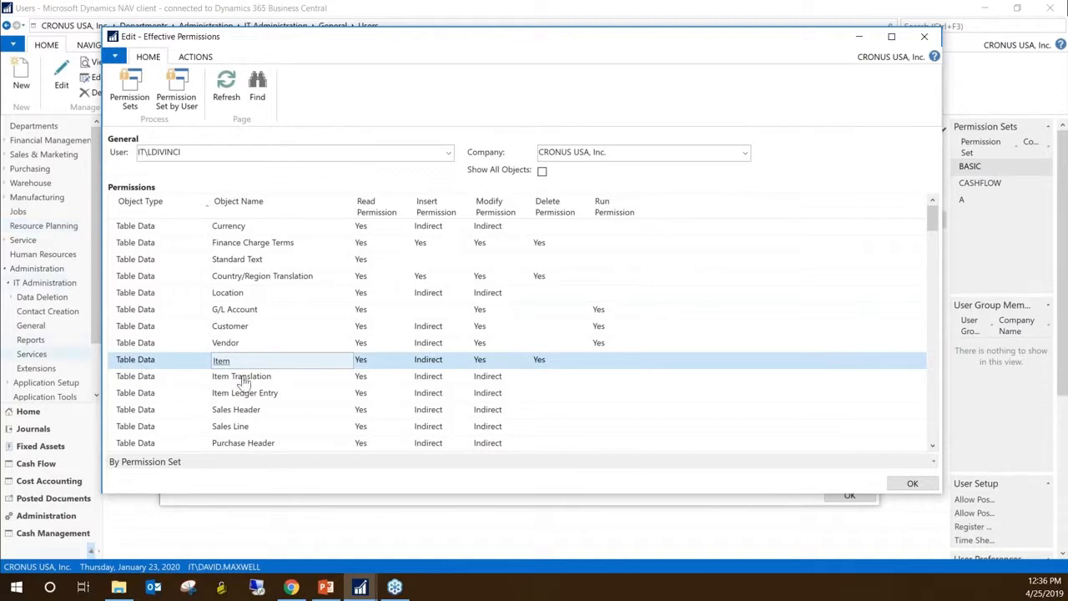
{"action": "left_click", "coordinate": [239, 343]}
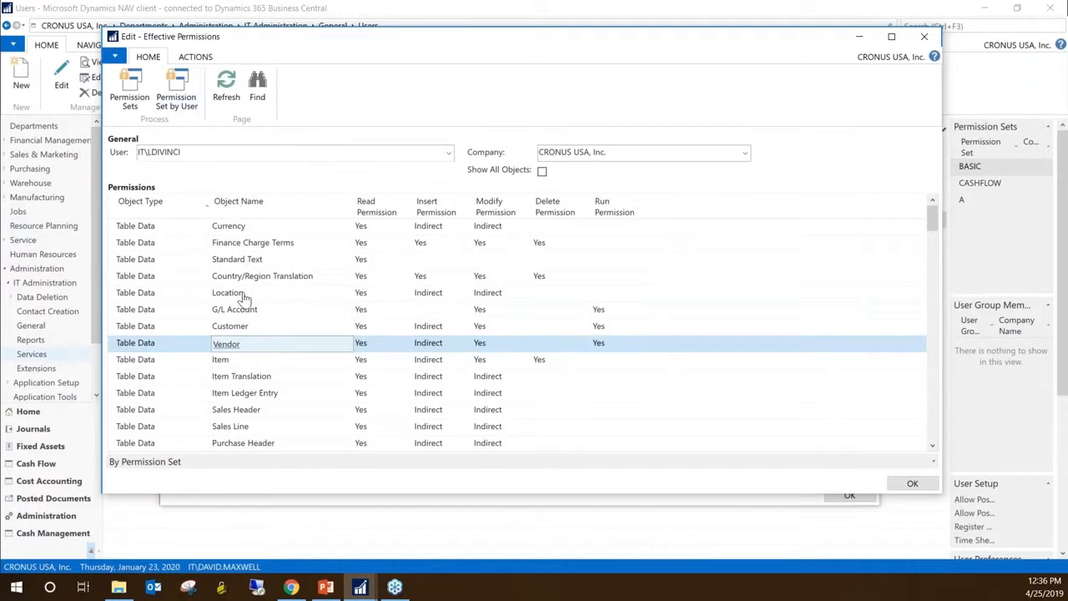
{"action": "left_click", "coordinate": [226, 362]}
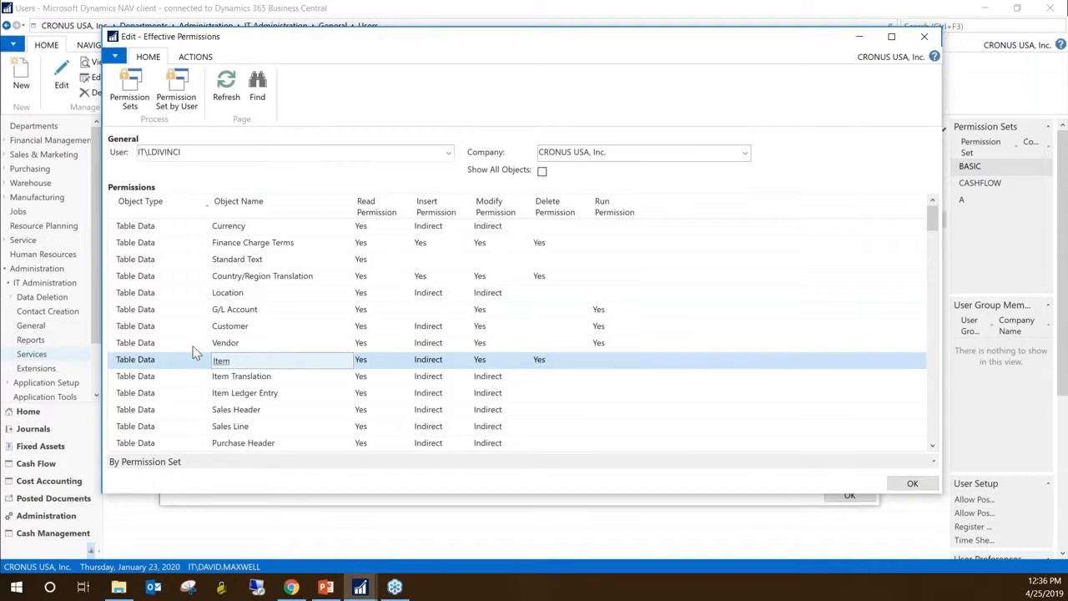
{"action": "scroll", "coordinate": [320, 268], "scroll_direction": "down", "scroll_amount": 12}
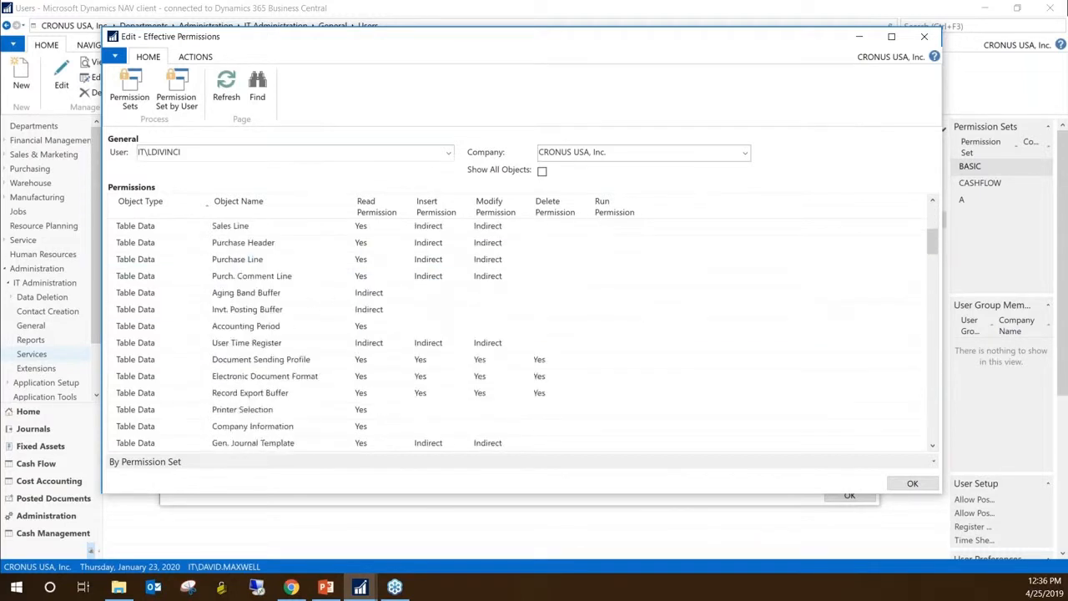
{"action": "scroll", "coordinate": [336, 305], "scroll_direction": "down", "scroll_amount": 12}
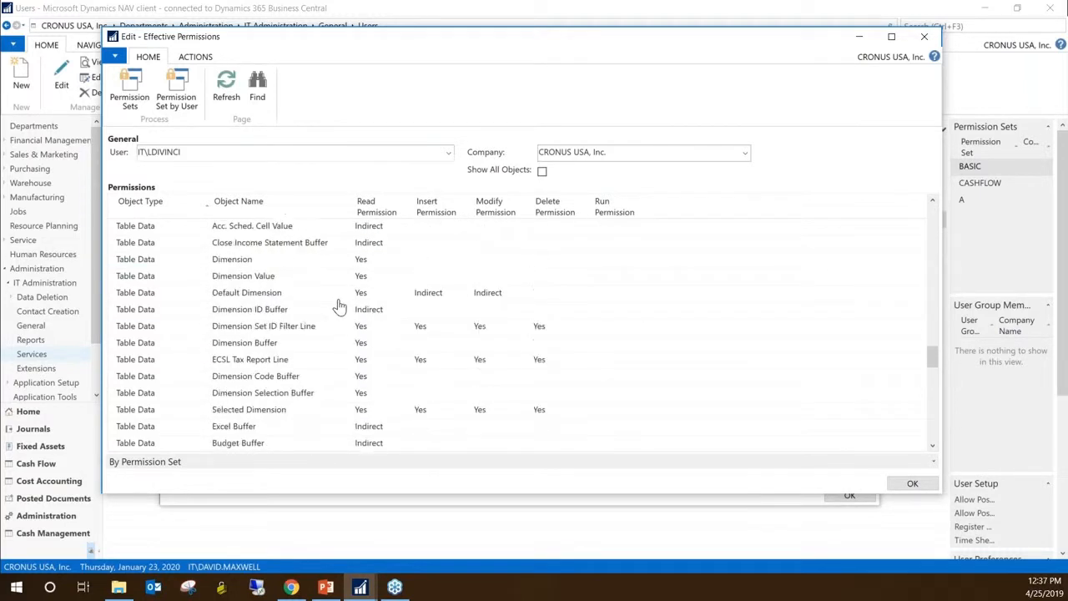
{"action": "scroll", "coordinate": [342, 312], "scroll_direction": "down", "scroll_amount": 12}
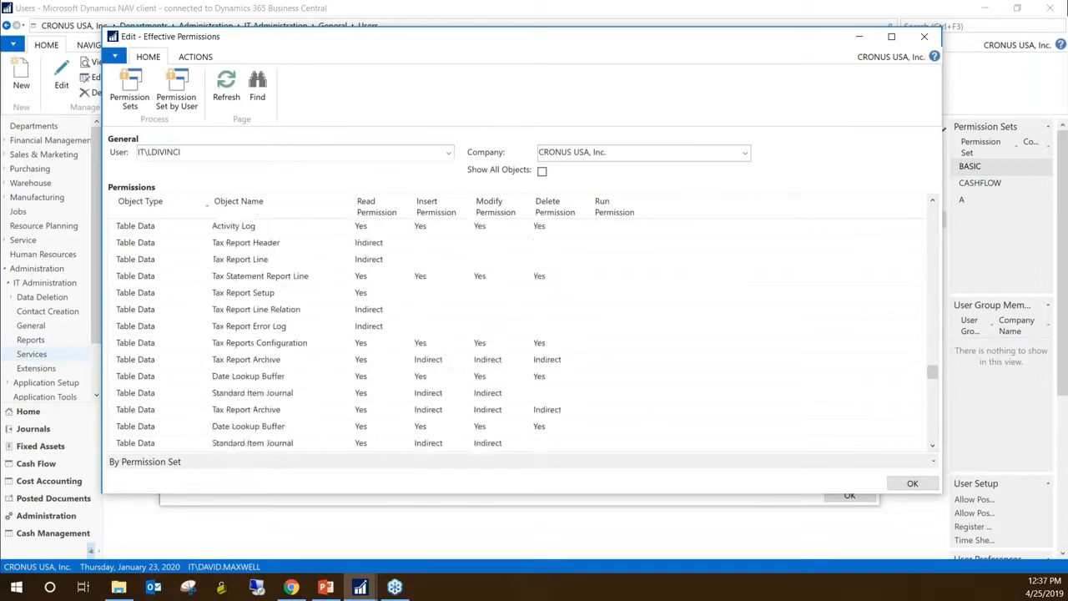
{"action": "scroll", "coordinate": [346, 321], "scroll_direction": "down", "scroll_amount": 12}
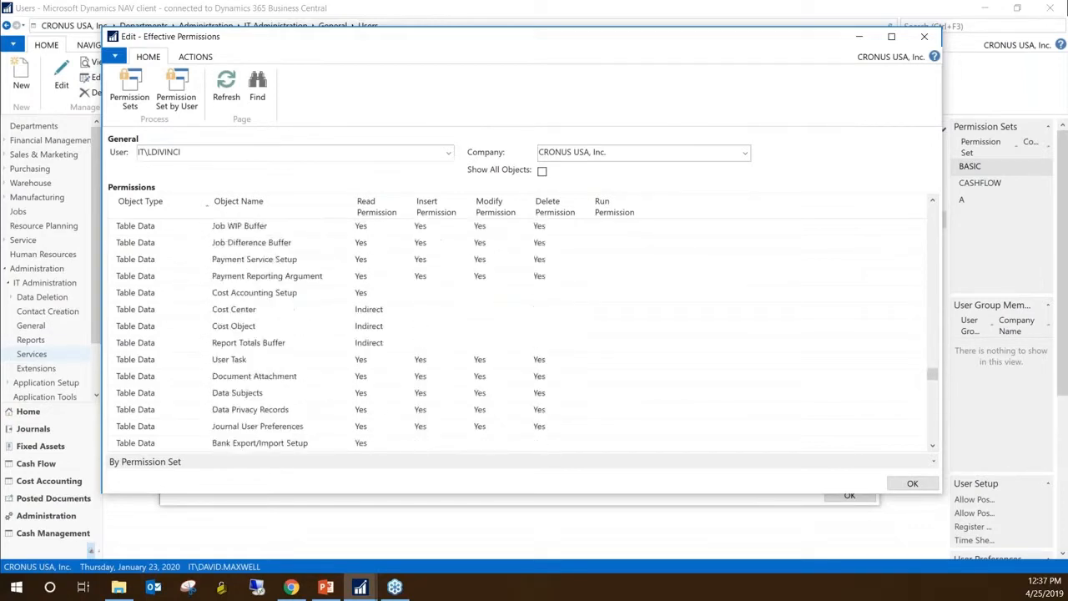
Close the user's effective permissions and user card, discarding the unsaved User Groups line
{"action": "scroll", "coordinate": [347, 321], "scroll_direction": "up", "scroll_amount": 10}
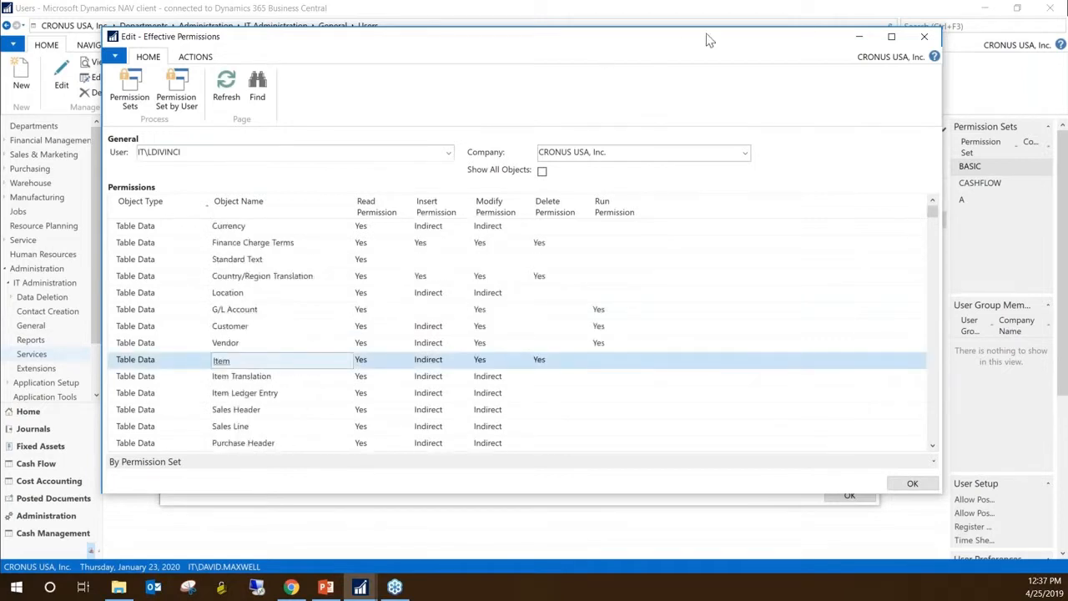
{"action": "key", "text": "Escape"}
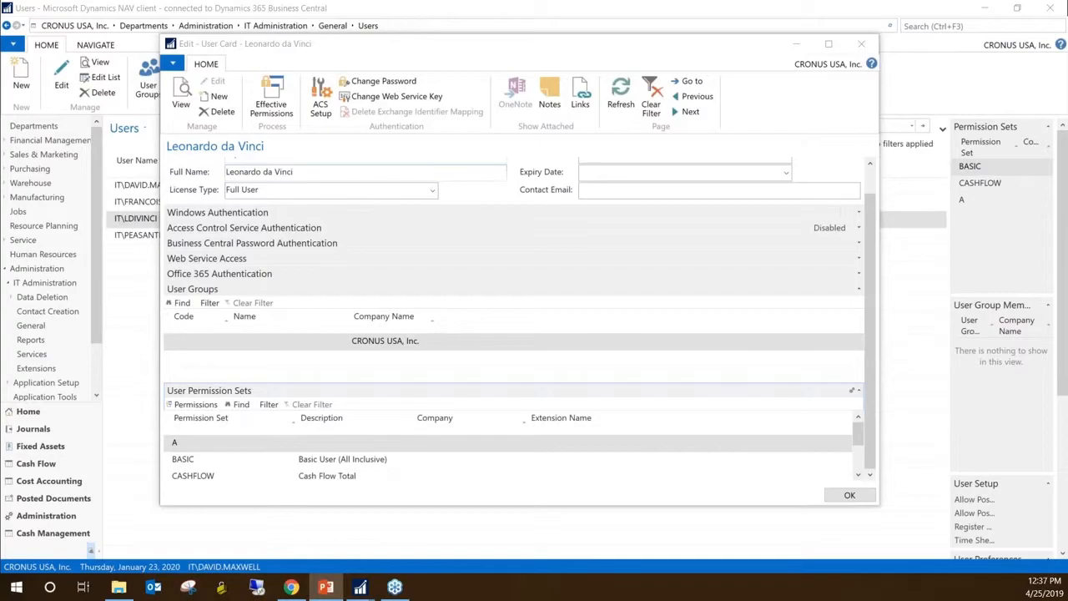
{"action": "key", "text": "alt+Tab"}
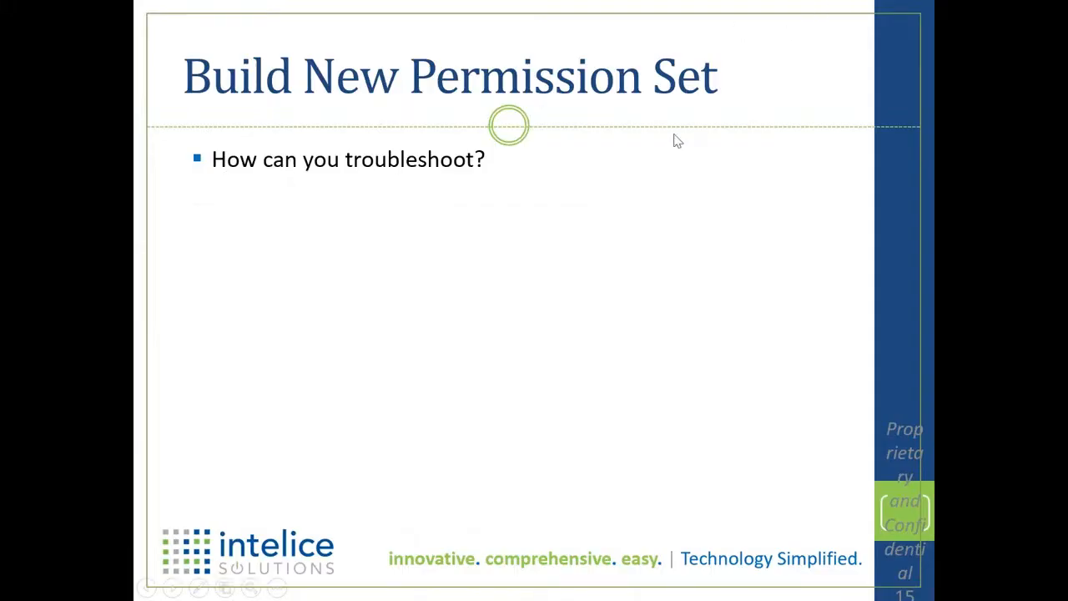
{"action": "left_click", "coordinate": [909, 41]}
{"action": "key", "text": "alt+Tab"}
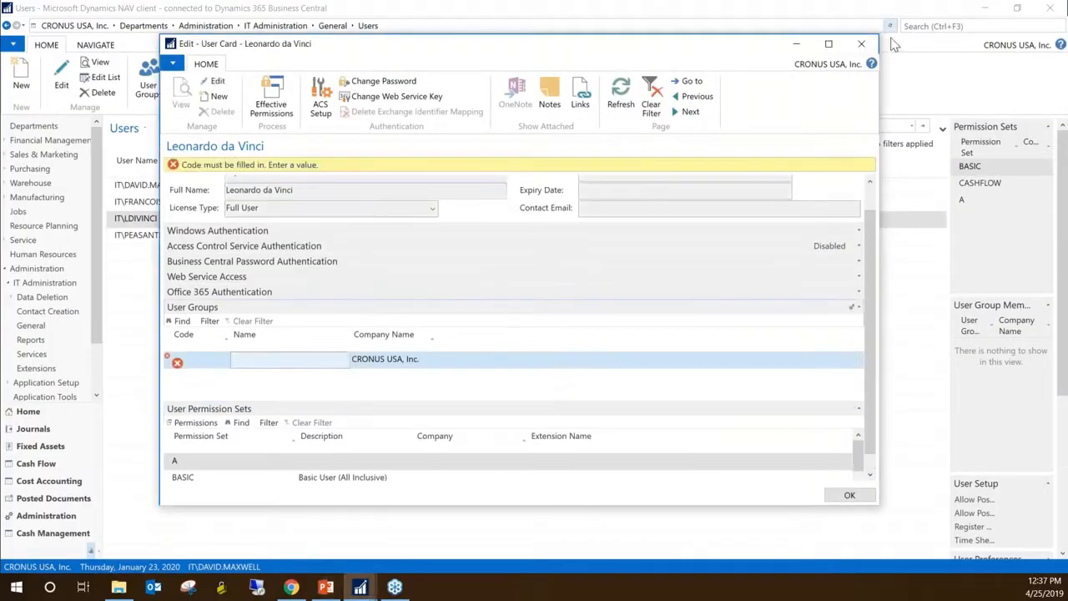
{"action": "left_click", "coordinate": [862, 43]}
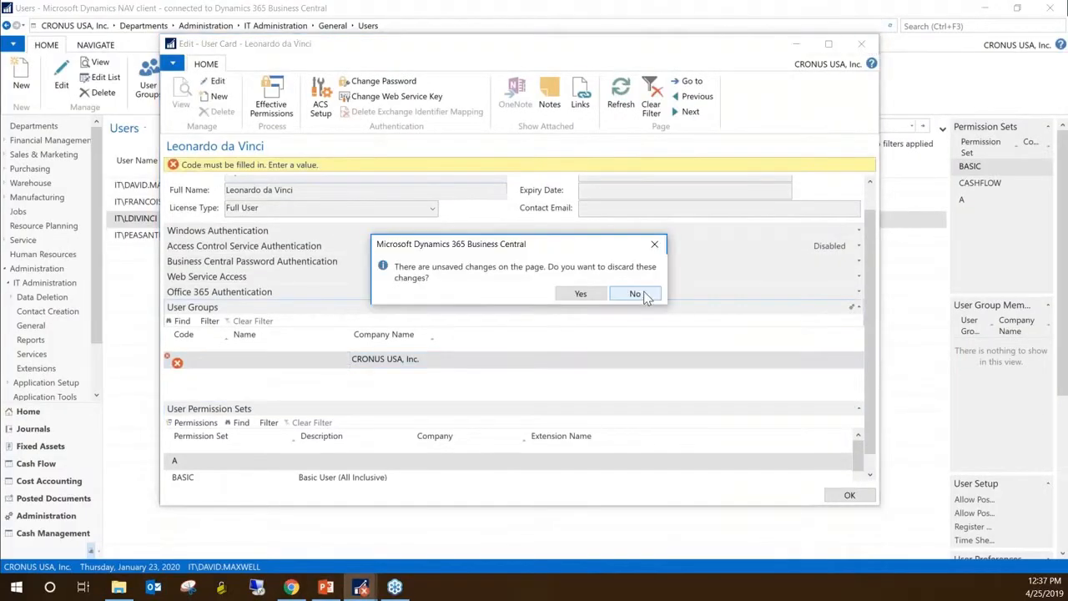
{"action": "left_click", "coordinate": [595, 297]}
{"action": "left_click", "coordinate": [581, 295]}
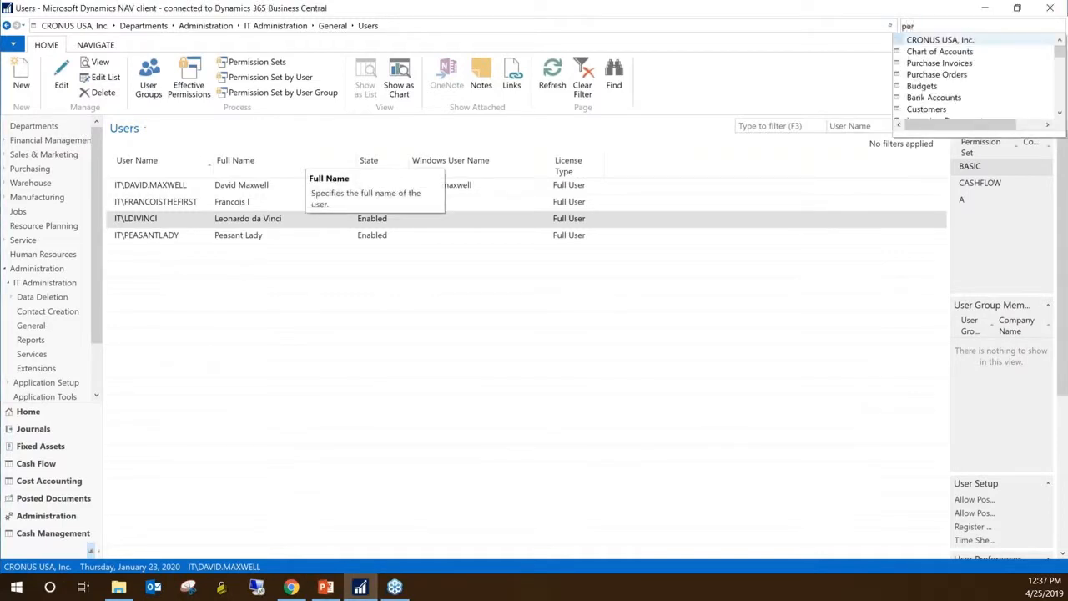
Search for "permission set" and open the permissions of user-defined set B from the Permission Sets list
{"action": "type", "text": "set"}
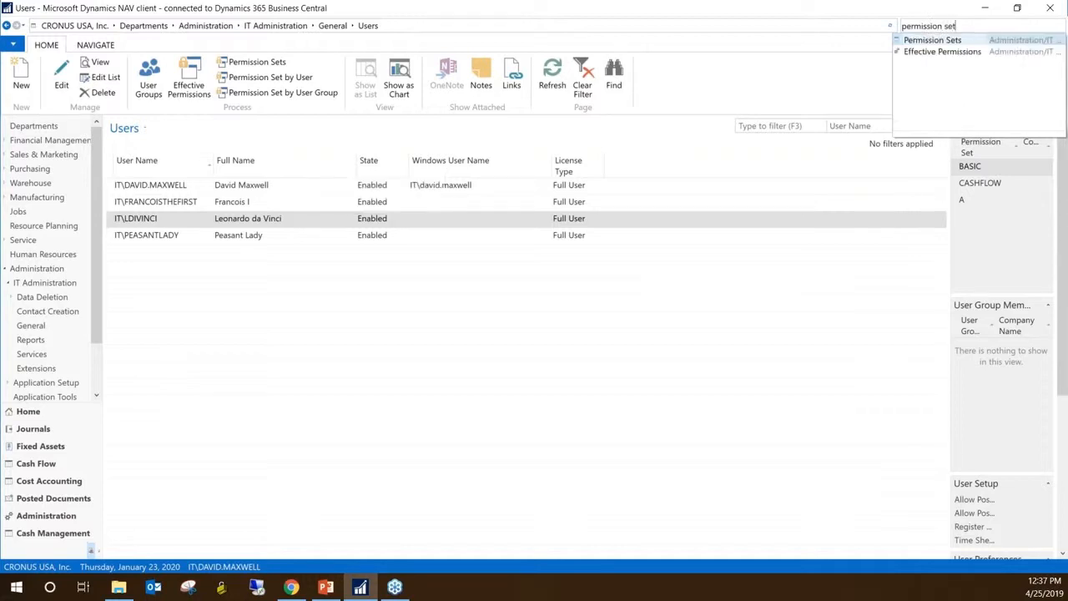
{"action": "left_click", "coordinate": [933, 41]}
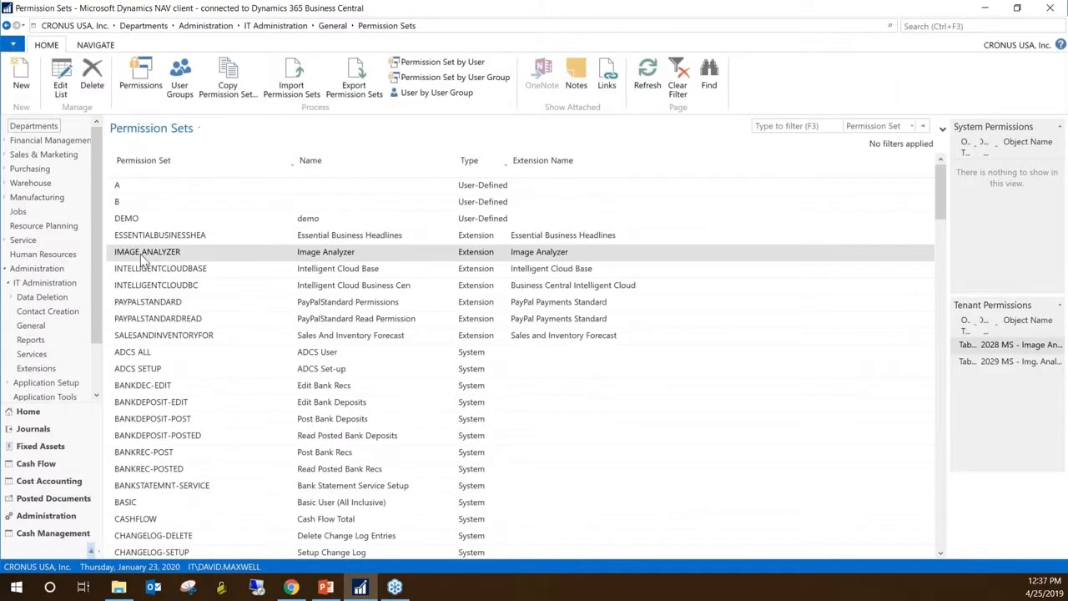
{"action": "left_click", "coordinate": [150, 202]}
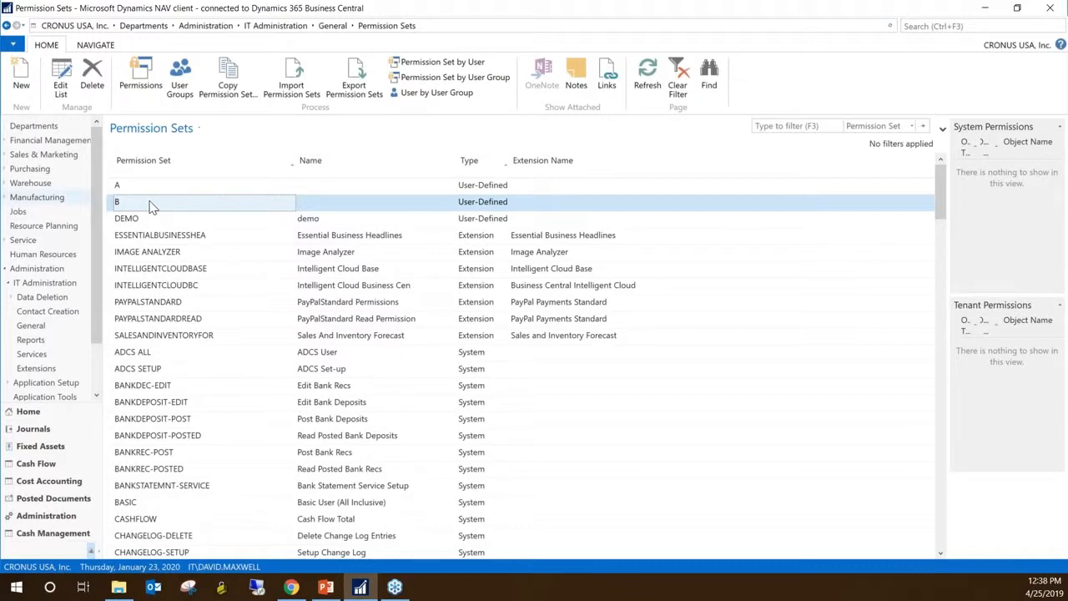
{"action": "left_click", "coordinate": [31, 82]}
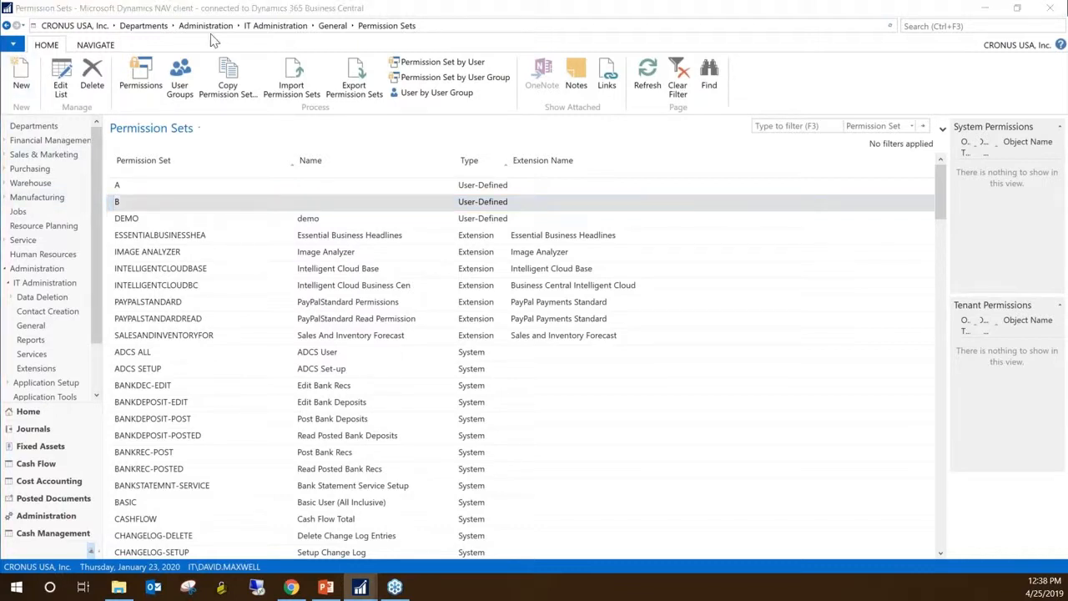
{"action": "left_click", "coordinate": [141, 73]}
Add a Table Data line with object ID 0, covering all table data objects, to permission set B
{"action": "left_click", "coordinate": [223, 261]}
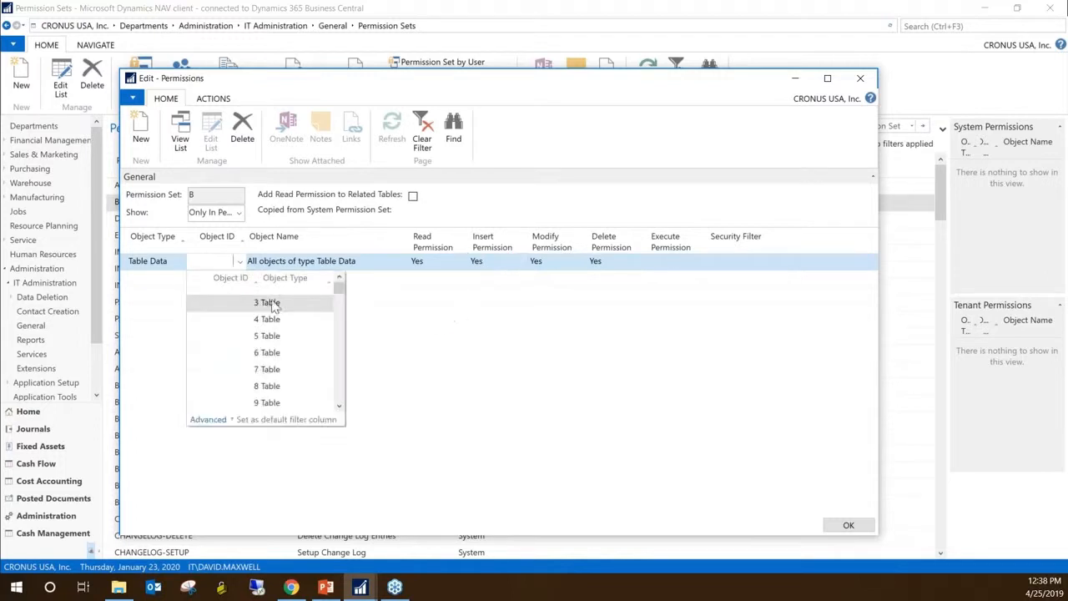
{"action": "left_click", "coordinate": [232, 305]}
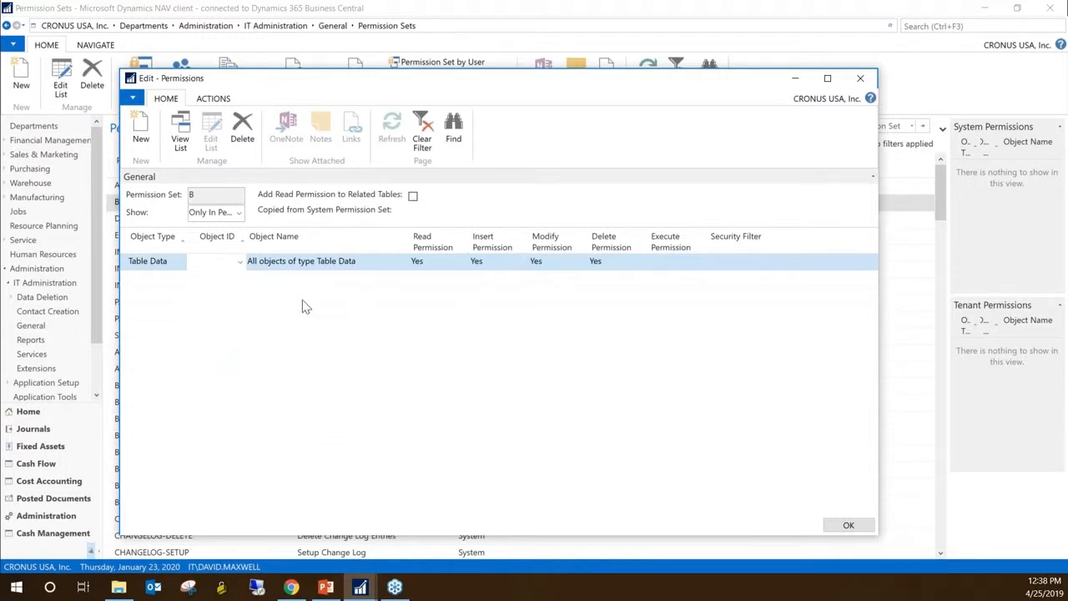
{"action": "left_click", "coordinate": [233, 264]}
{"action": "type", "text": "0"}
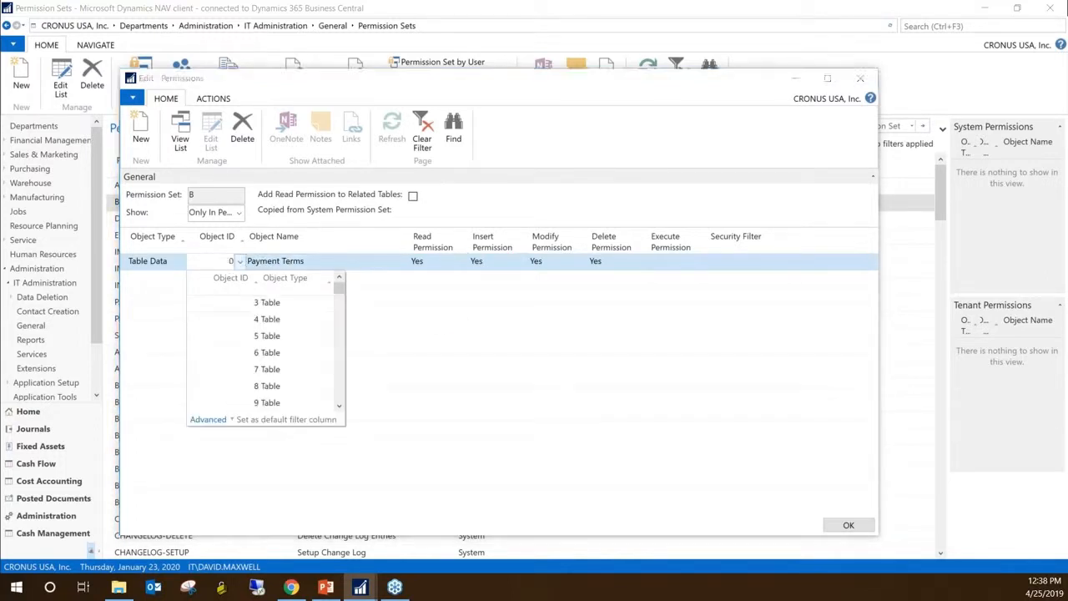
{"action": "left_click", "coordinate": [255, 263]}
{"action": "left_click", "coordinate": [172, 284]}
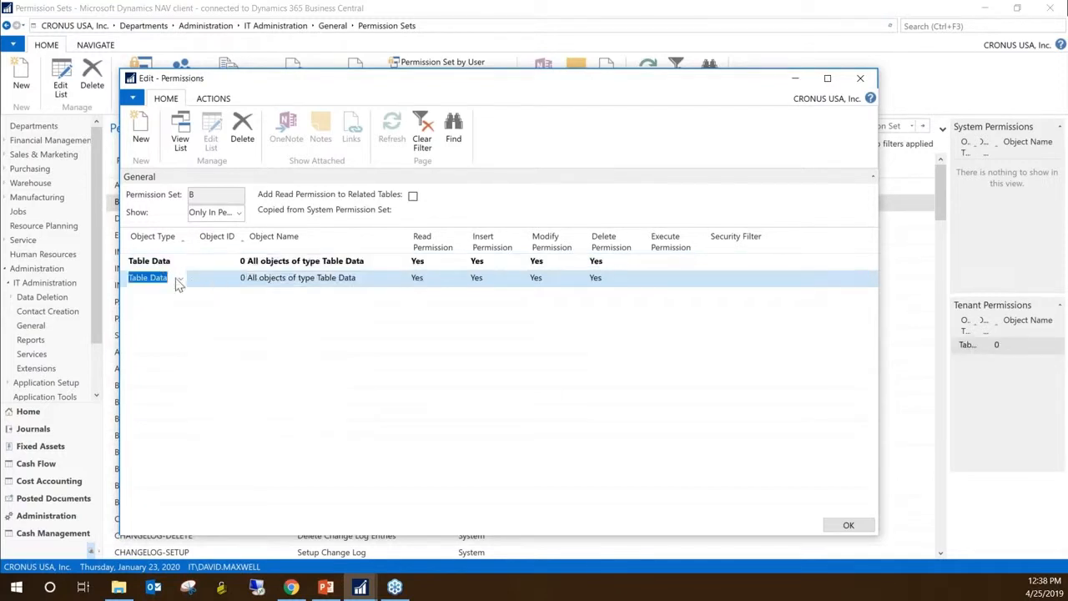
Try to add a Table Data line with object ID 29 to permission set B, and refresh the page
{"action": "left_click", "coordinate": [242, 281]}
{"action": "type", "text": "29"}
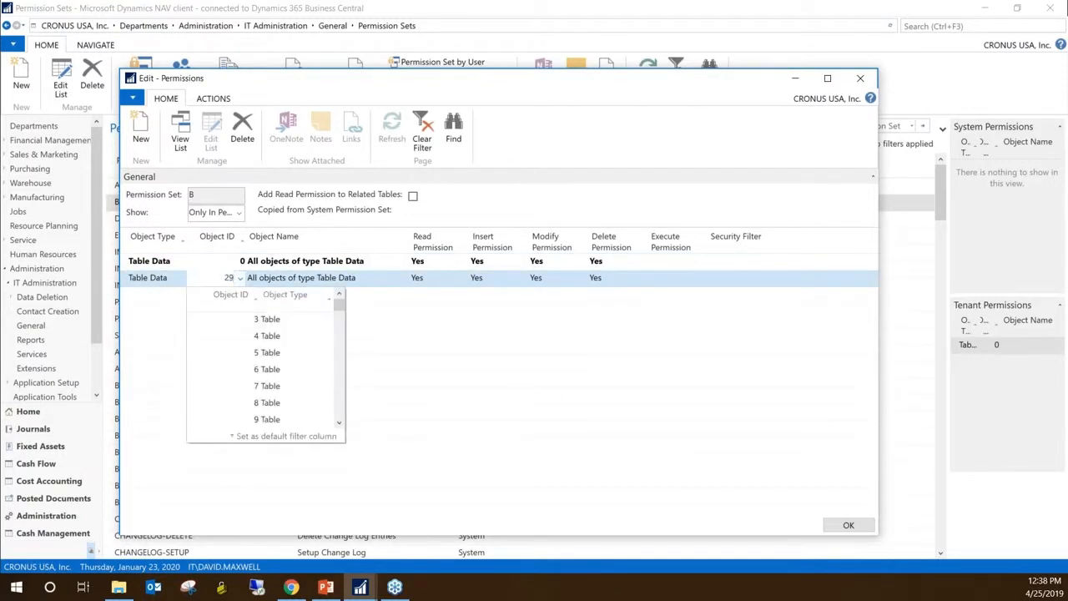
{"action": "key", "text": "Tab"}
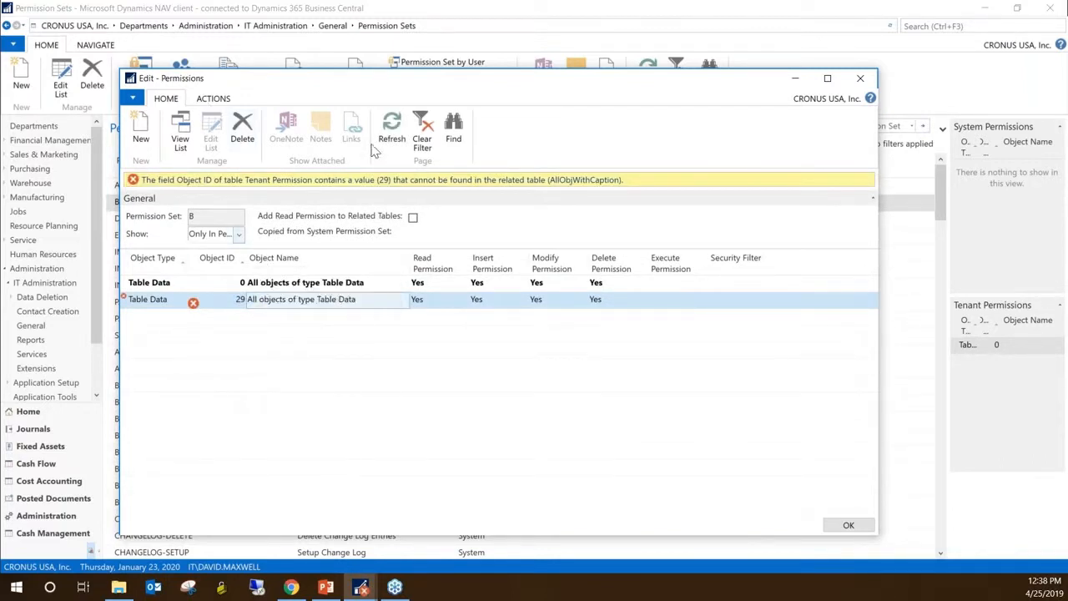
{"action": "left_click", "coordinate": [396, 134]}
{"action": "left_click", "coordinate": [557, 326]}
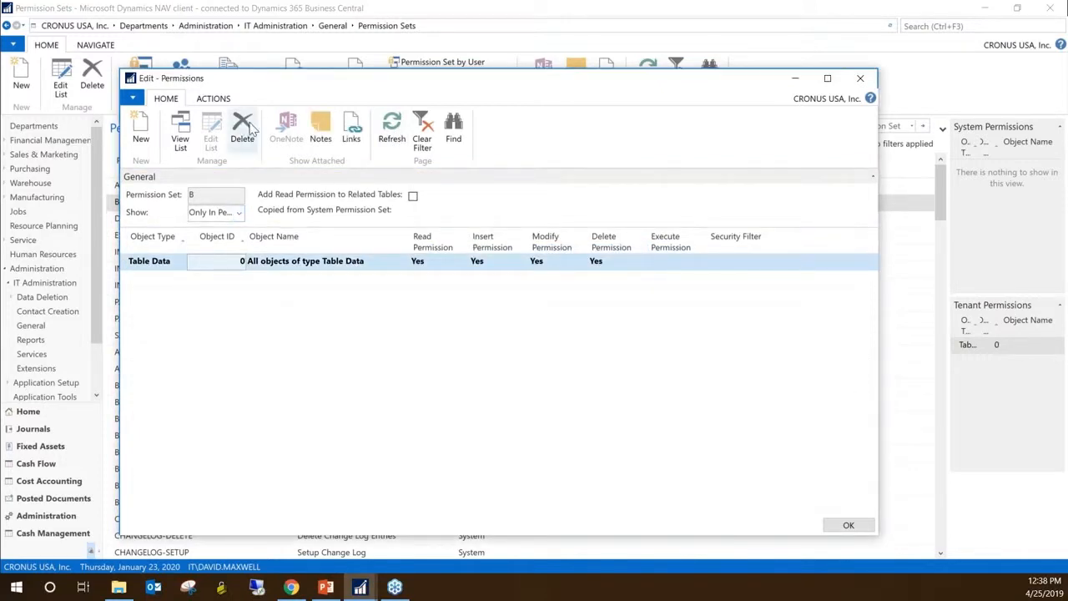
Delete the Table Data line with object ID 0 from permission set B
{"action": "left_click", "coordinate": [860, 79]}
{"action": "left_click", "coordinate": [148, 75]}
{"action": "left_click", "coordinate": [439, 261]}
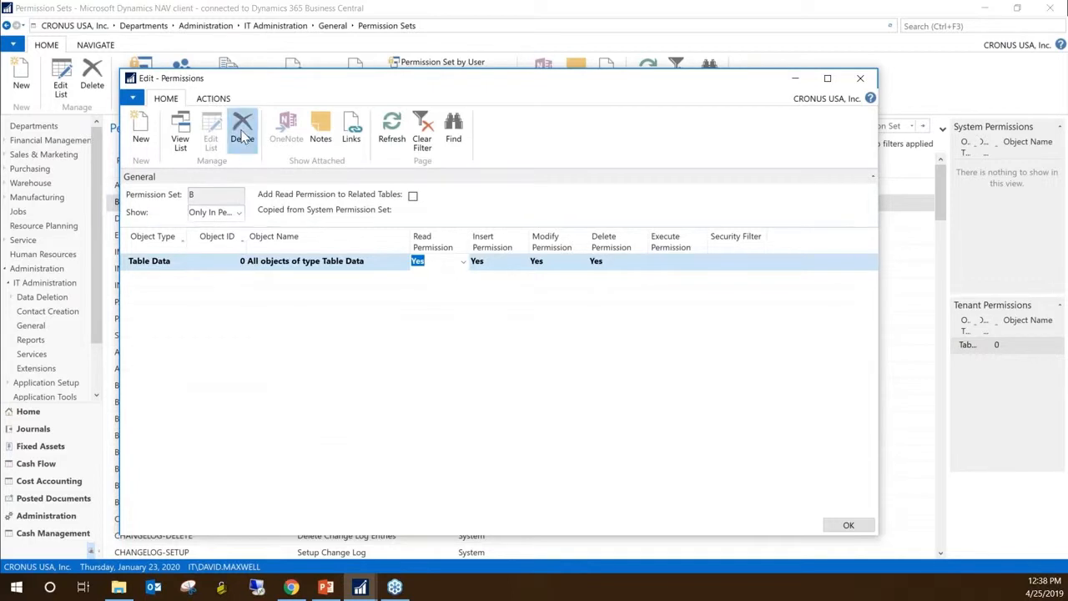
{"action": "left_click", "coordinate": [242, 127]}
{"action": "left_click", "coordinate": [481, 321]}
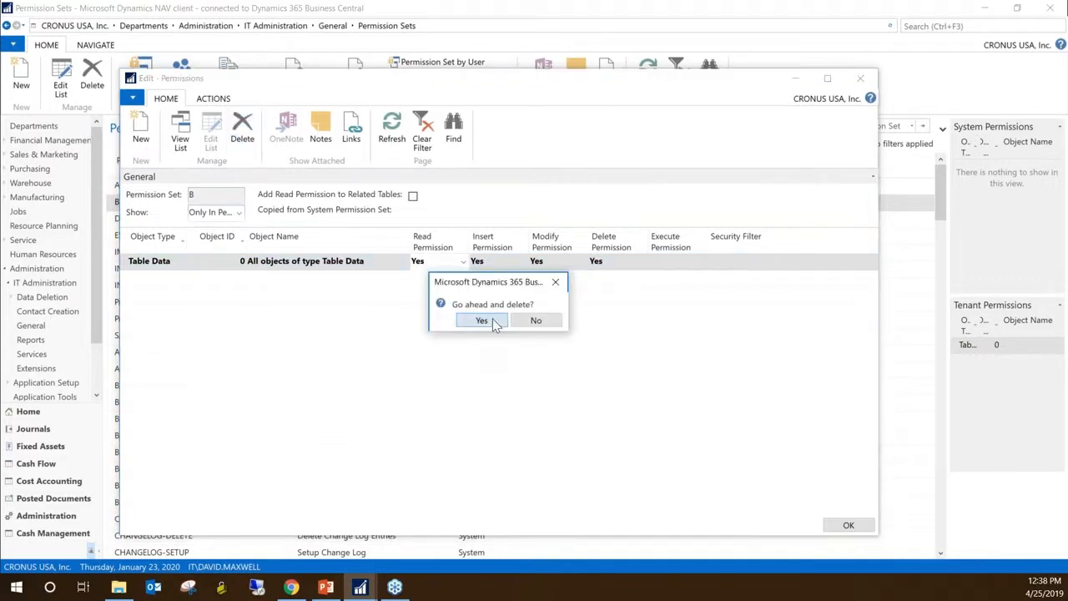
Add a Table Data line for object 3 Payment Terms to set B, with Read and Insert Permission blank
{"action": "left_click", "coordinate": [211, 265]}
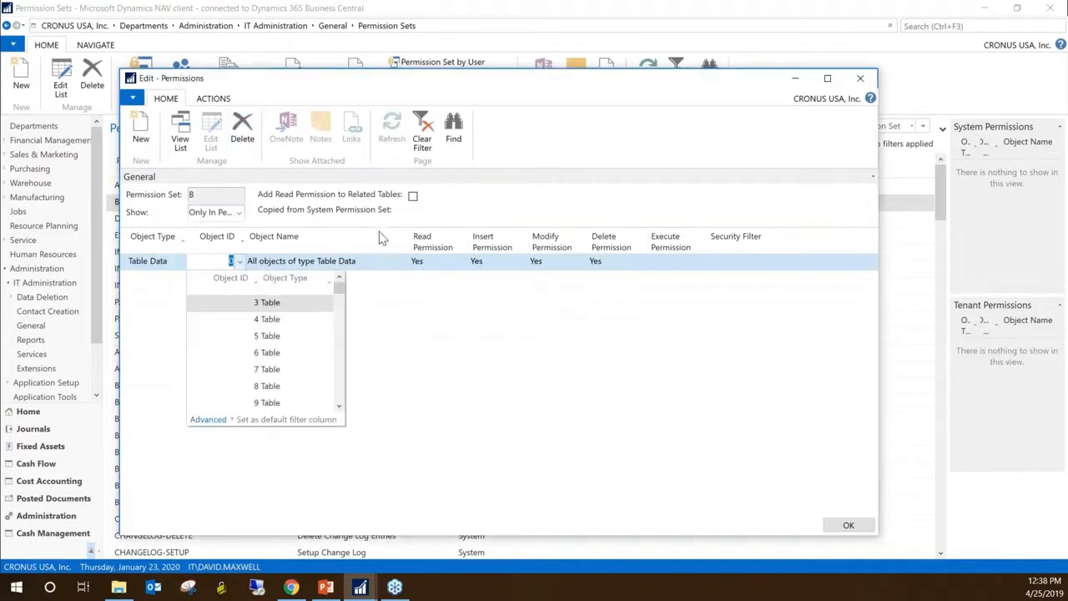
{"action": "left_click", "coordinate": [494, 201]}
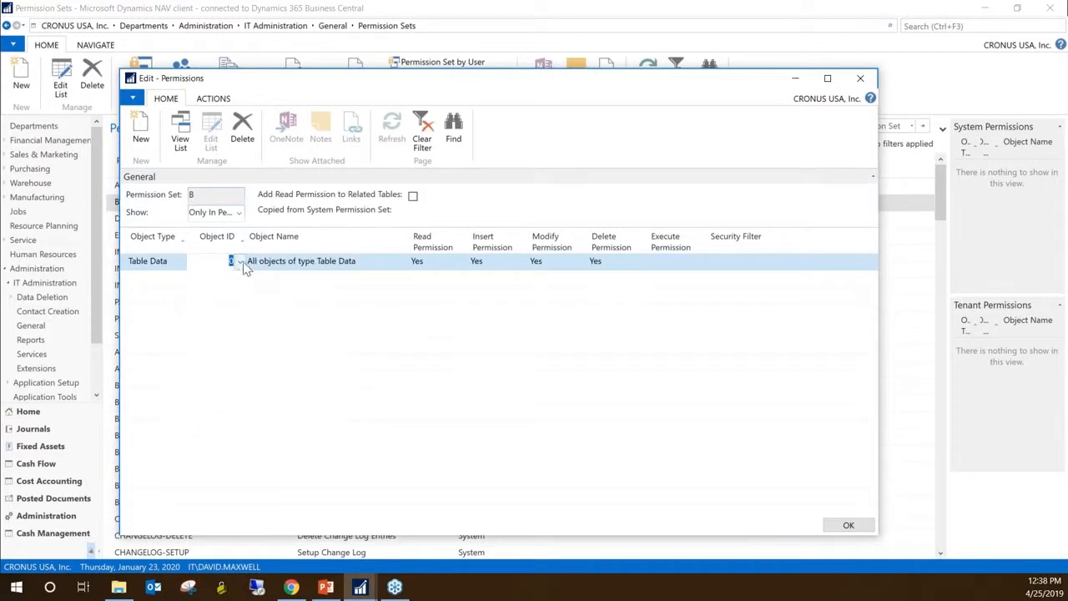
{"action": "left_click", "coordinate": [241, 262]}
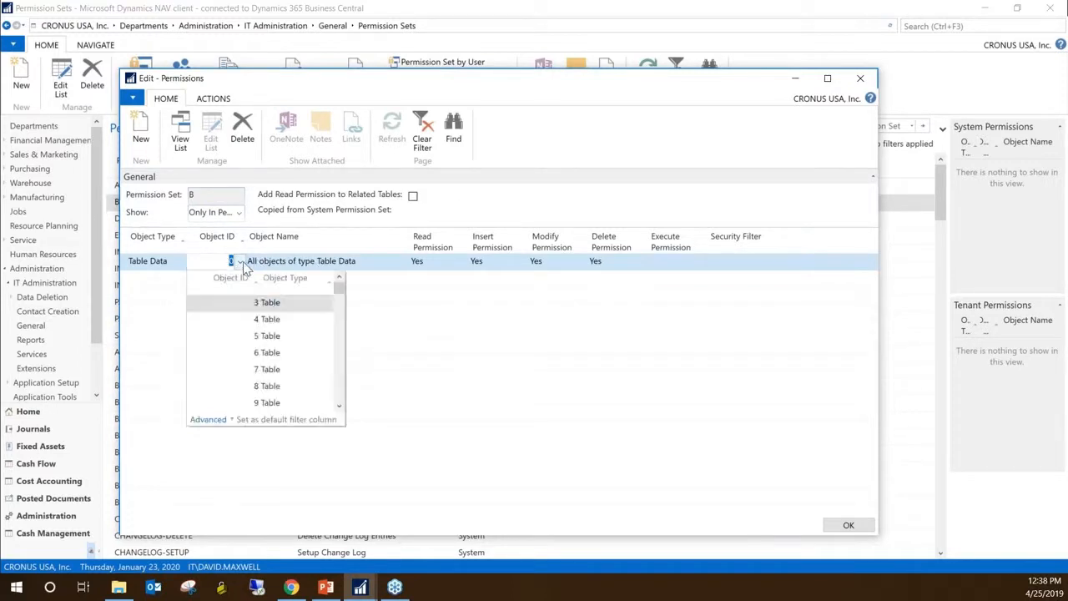
{"action": "left_click", "coordinate": [273, 303]}
{"action": "key", "text": "Tab"}
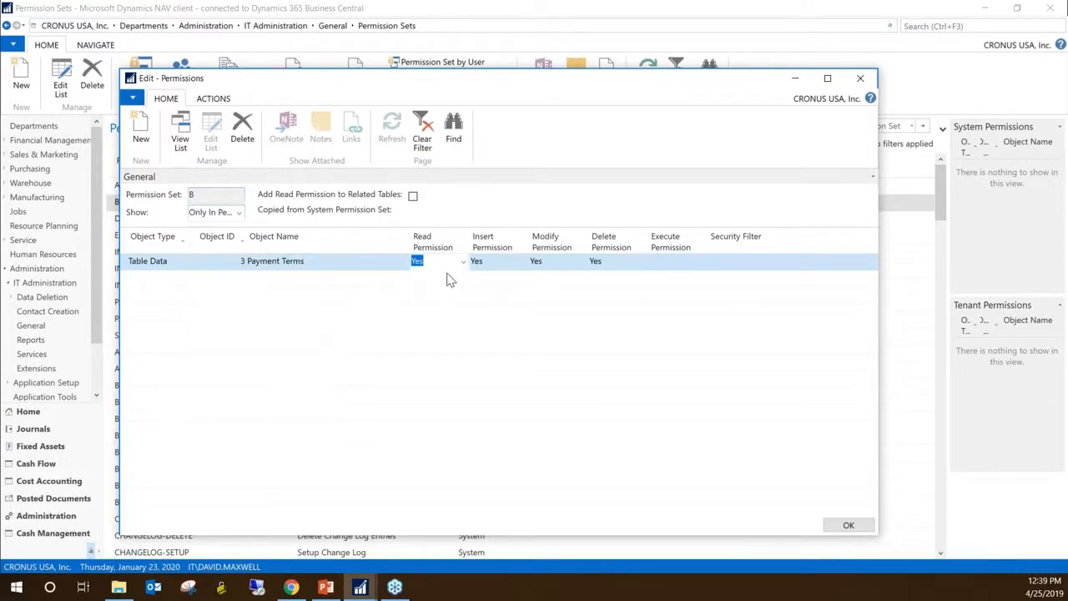
{"action": "key", "text": "Tab"}
{"action": "key", "text": "Delete"}
{"action": "key", "text": "Tab"}
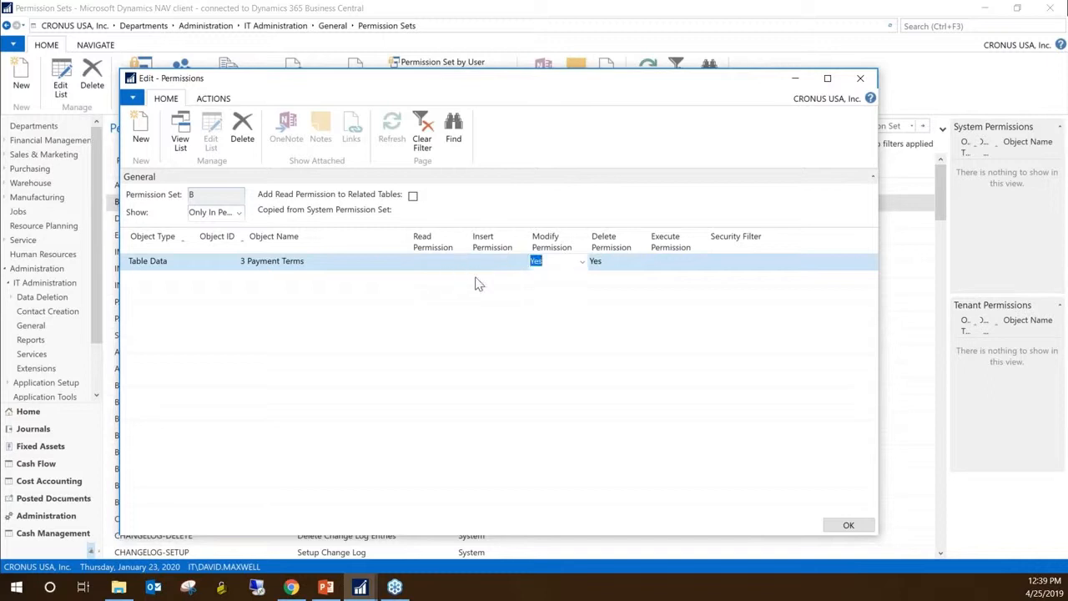
Add a Table Data line for object 8 Language, keeping Read, Insert, Modify and Delete Permission at Yes
{"action": "left_click", "coordinate": [162, 280]}
{"action": "left_click", "coordinate": [232, 279]}
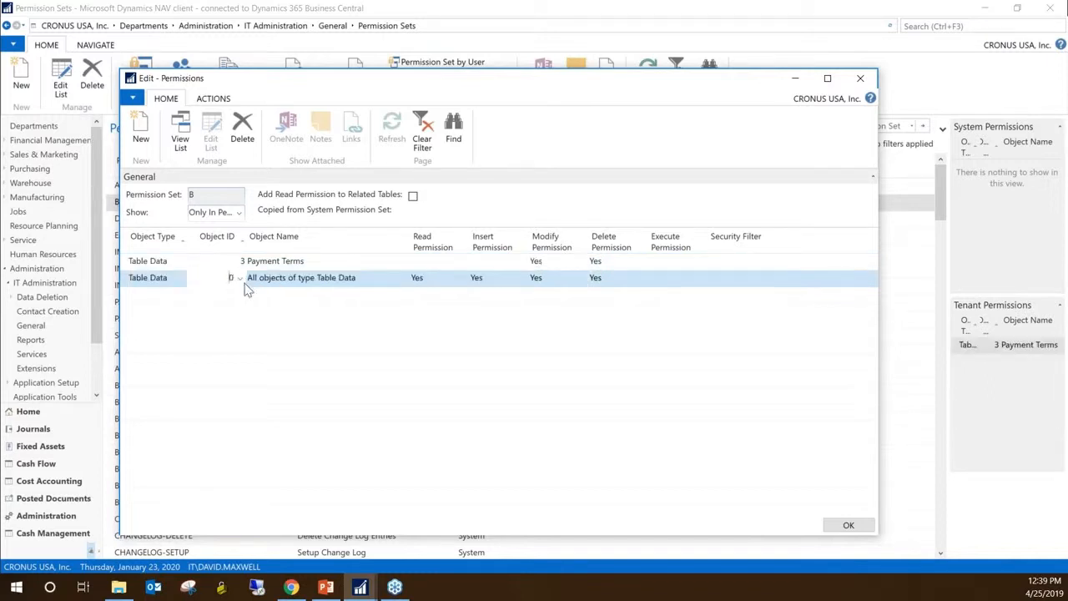
{"action": "left_click", "coordinate": [242, 280]}
{"action": "left_click", "coordinate": [272, 402]}
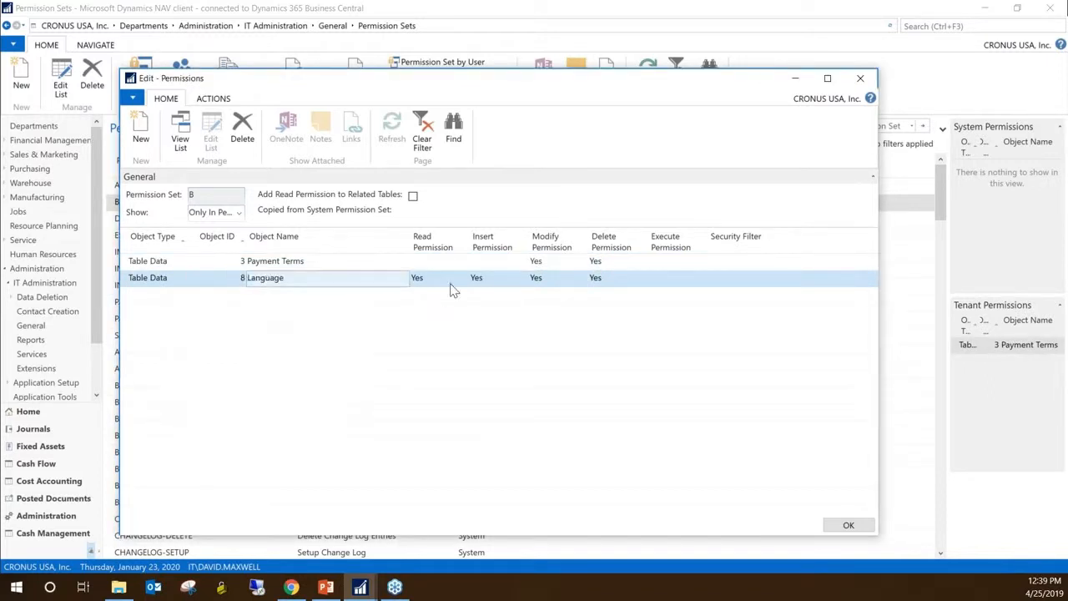
{"action": "key", "text": "Tab"}
Add a Table Data line for object 24 Vendor Invoice Disc. with Read, Insert, Modify and Delete Permission at Yes
{"action": "left_click", "coordinate": [229, 297]}
{"action": "left_click", "coordinate": [240, 297]}
{"action": "left_click", "coordinate": [335, 422]}
{"action": "left_click", "coordinate": [226, 294]}
{"action": "left_click", "coordinate": [241, 296]}
{"action": "left_click", "coordinate": [240, 295]}
{"action": "left_click", "coordinate": [241, 299]}
{"action": "left_click", "coordinate": [275, 425]}
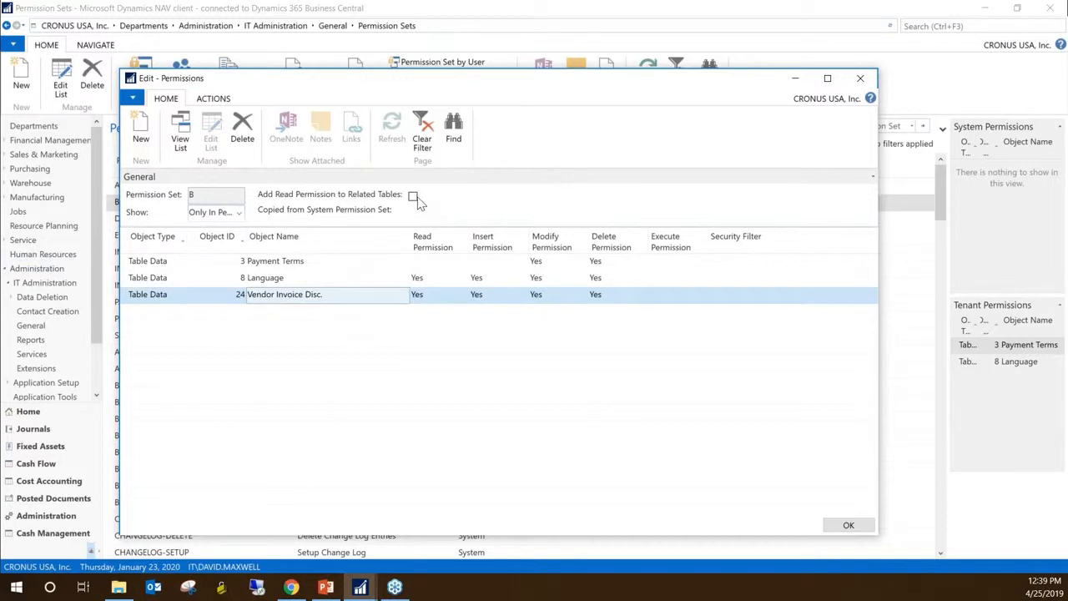
Enable Add Read Permission to Related Tables for set B and examine the lines for the related tables
{"action": "mouse_move", "coordinate": [290, 197]}
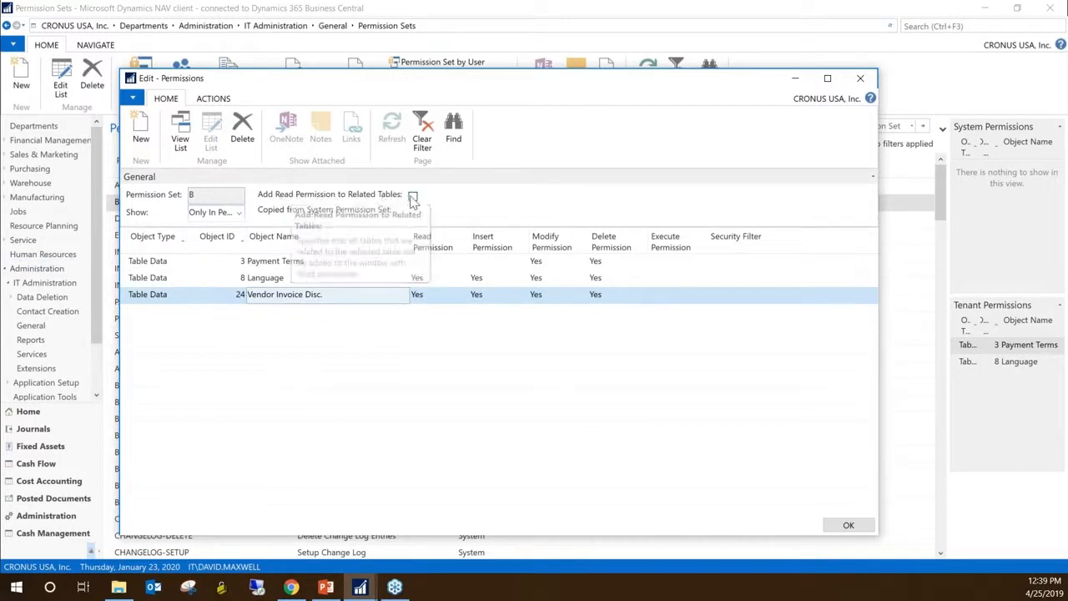
{"action": "left_click", "coordinate": [413, 197]}
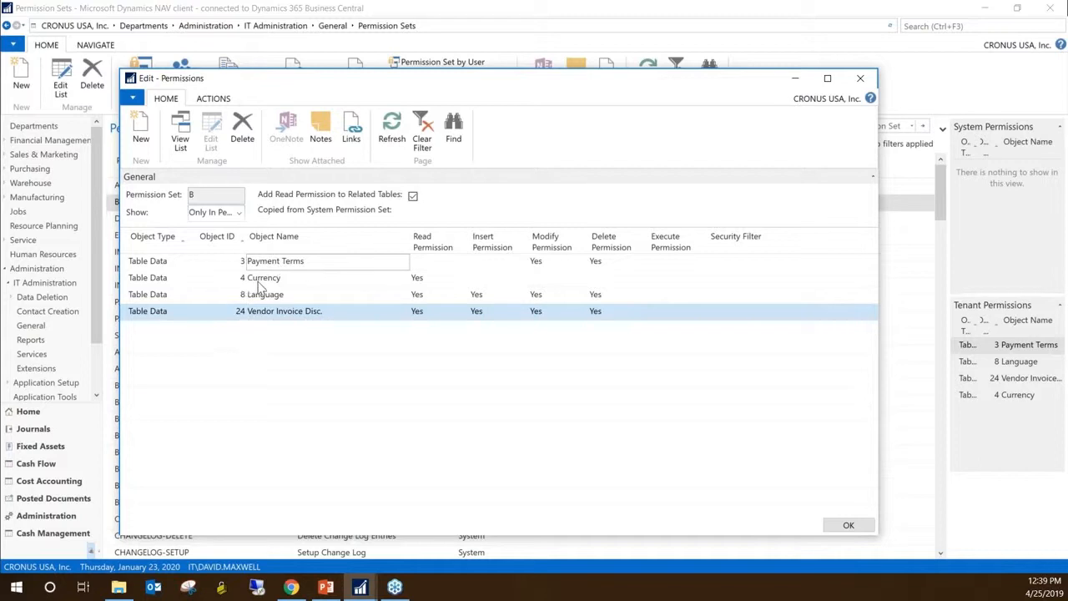
{"action": "left_click", "coordinate": [259, 282]}
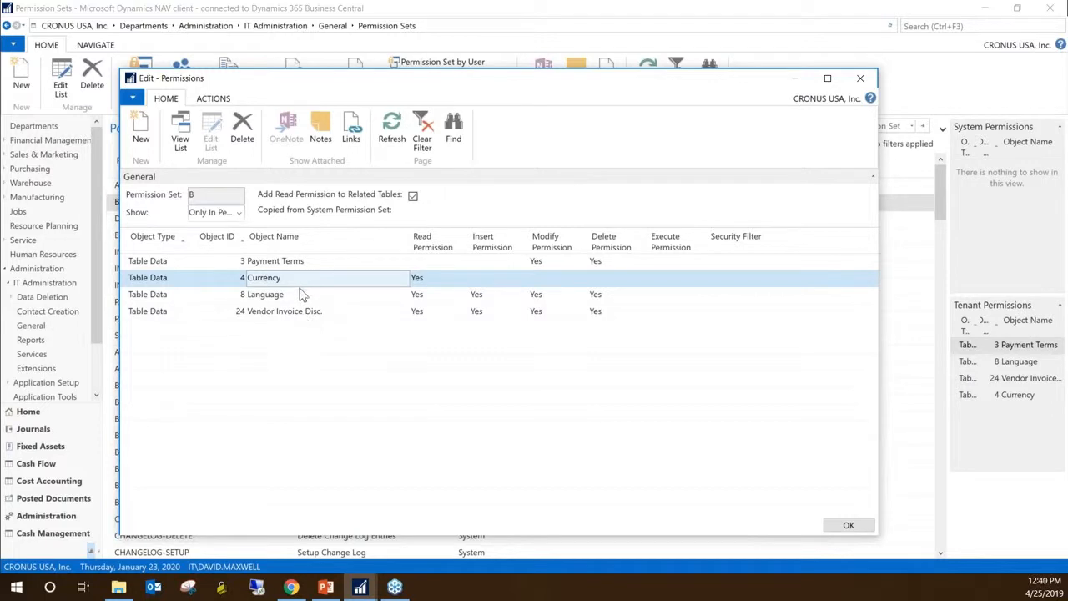
{"action": "left_click", "coordinate": [389, 314]}
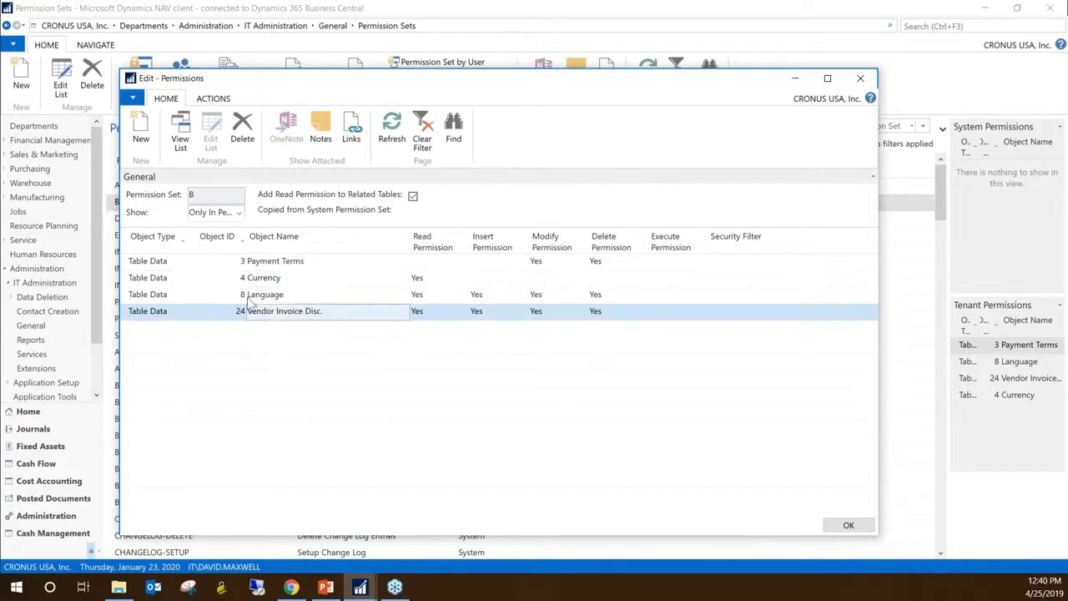
{"action": "left_click", "coordinate": [279, 281]}
Add a Table Data line for object 27 Item with full permissions and review its related-table lines
{"action": "left_click", "coordinate": [154, 328]}
{"action": "left_click", "coordinate": [235, 328]}
{"action": "left_click", "coordinate": [240, 328]}
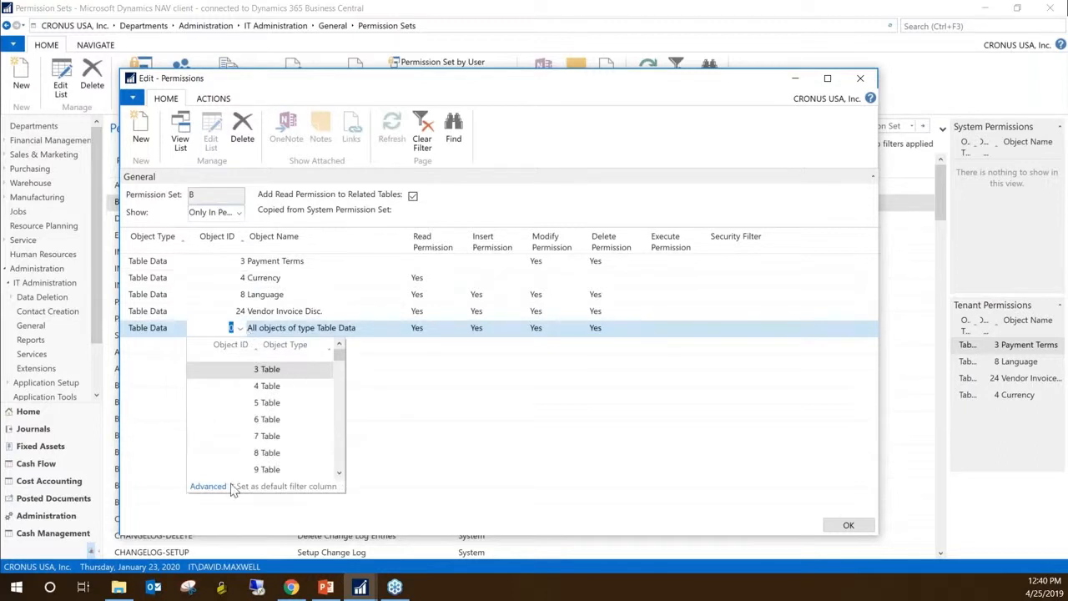
{"action": "scroll", "coordinate": [288, 400], "scroll_direction": "down", "scroll_amount": 5}
{"action": "left_click", "coordinate": [265, 437]}
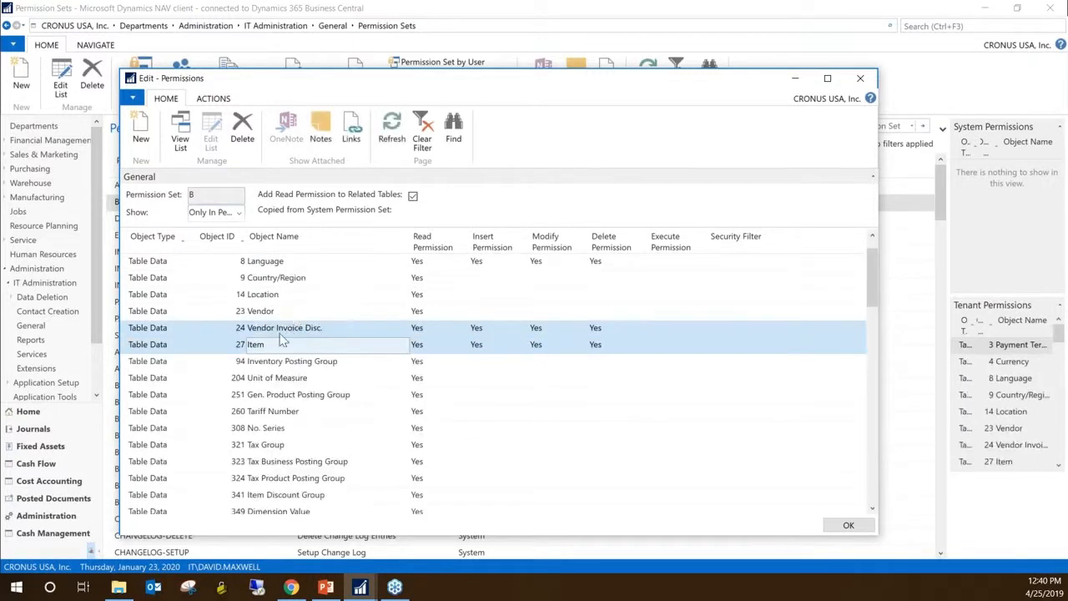
{"action": "left_click", "coordinate": [288, 363]}
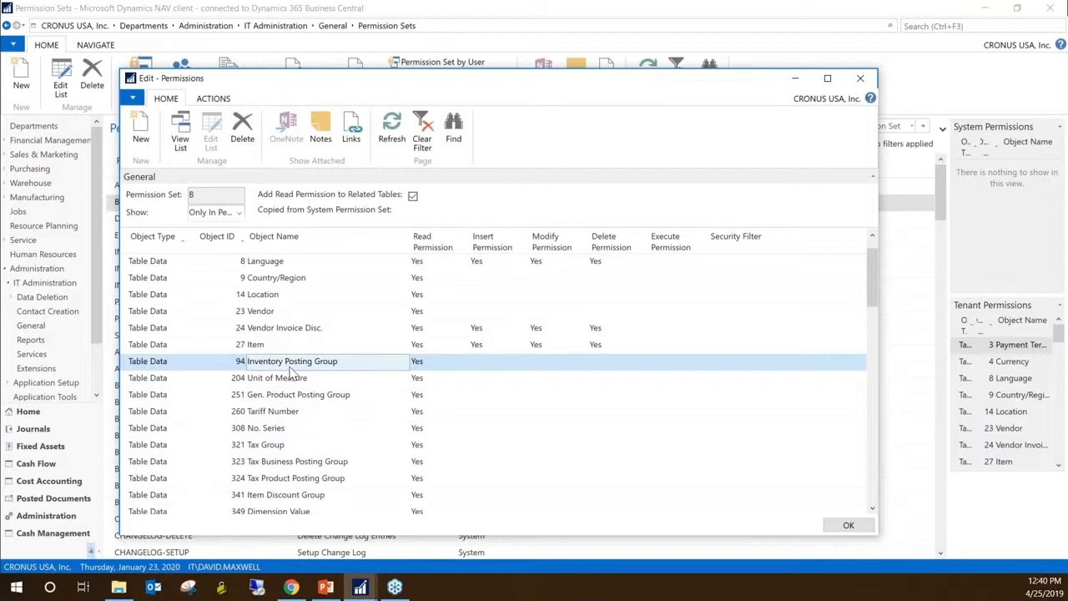
{"action": "scroll", "coordinate": [284, 476], "scroll_direction": "down", "scroll_amount": 5}
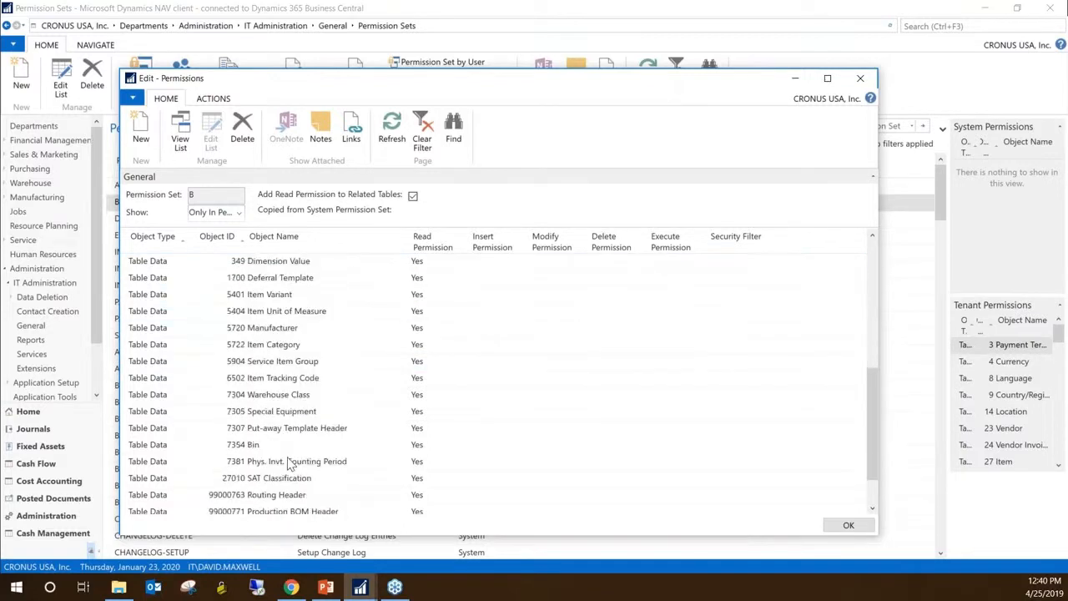
Add a security filter to the Item line of set B, limiting field No. to 1000..2000
{"action": "scroll", "coordinate": [287, 465], "scroll_direction": "up", "scroll_amount": 5}
{"action": "left_click", "coordinate": [257, 379]}
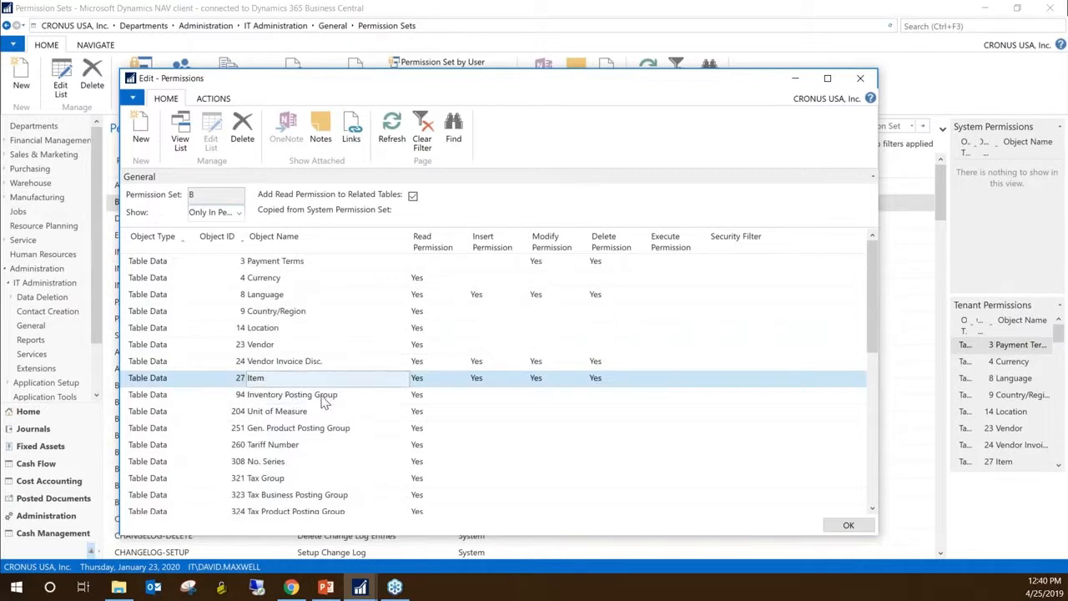
{"action": "scroll", "coordinate": [331, 401], "scroll_direction": "down", "scroll_amount": 5}
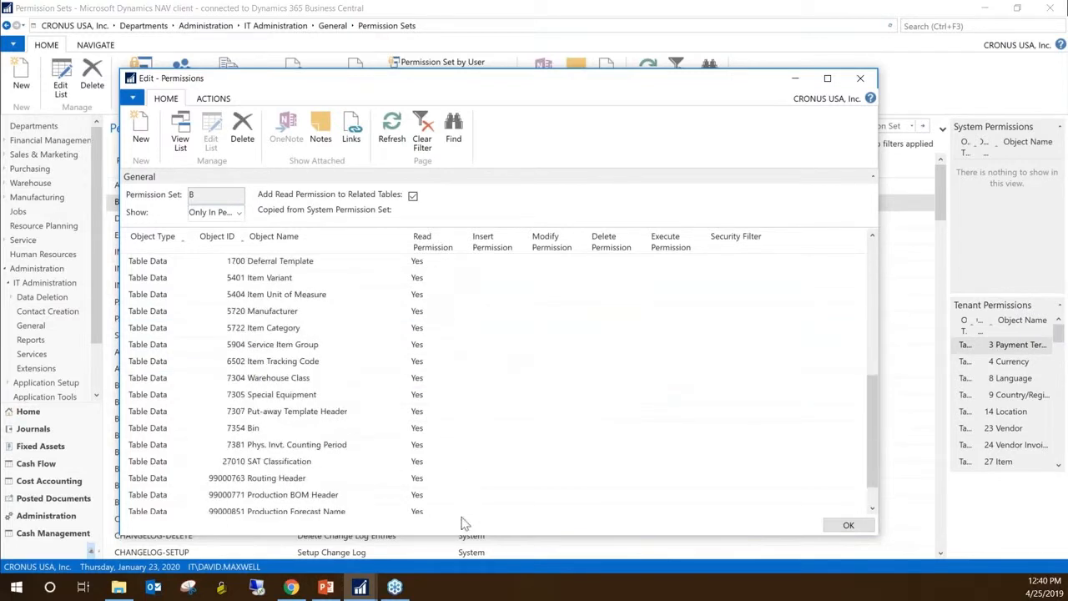
{"action": "scroll", "coordinate": [330, 272], "scroll_direction": "up", "scroll_amount": 5}
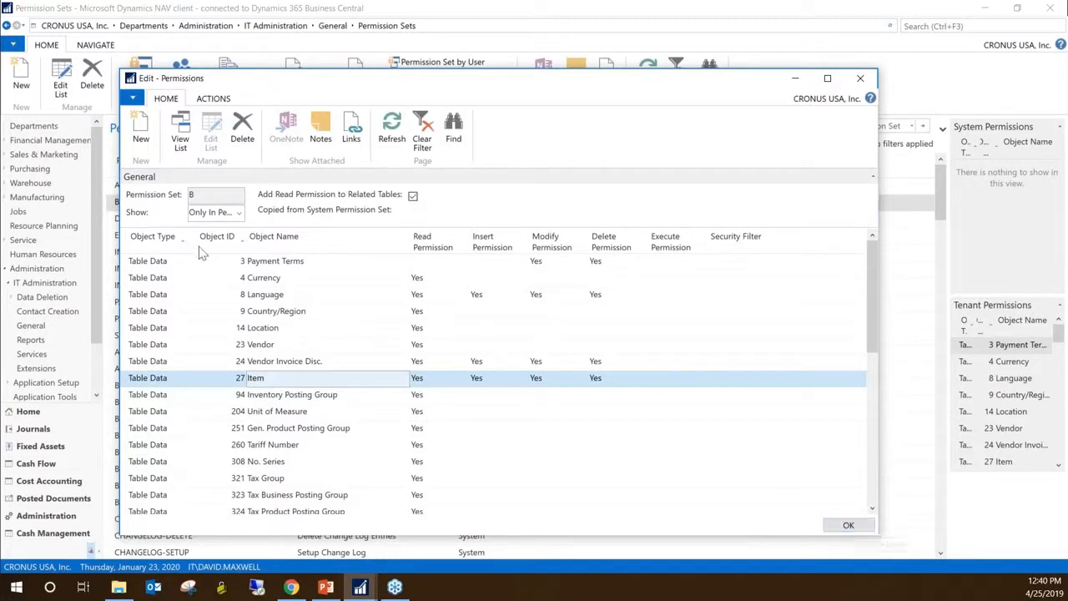
{"action": "left_click", "coordinate": [752, 380]}
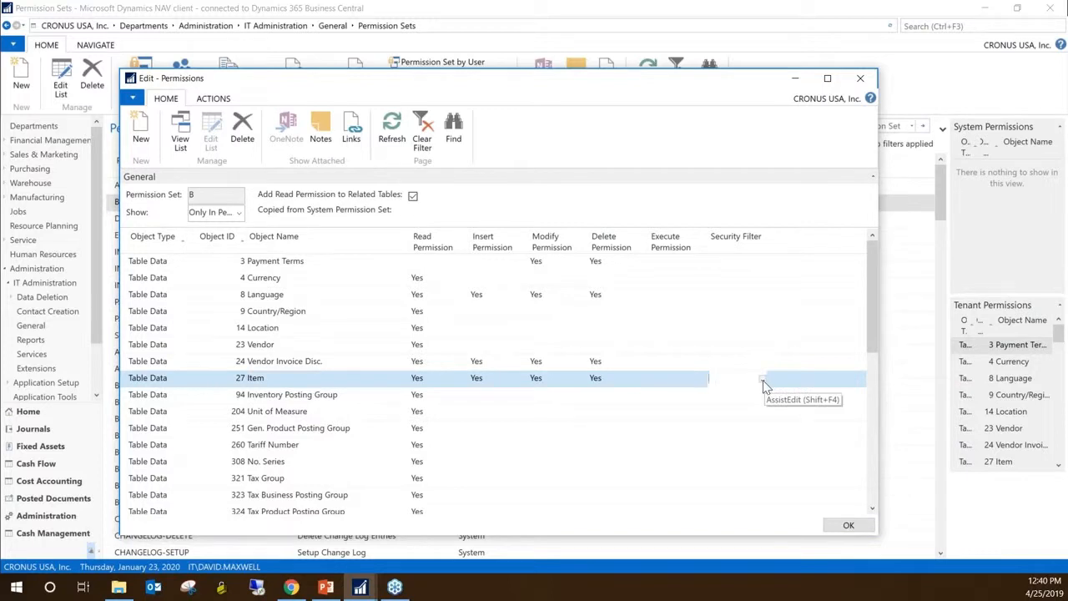
{"action": "left_click", "coordinate": [763, 381]}
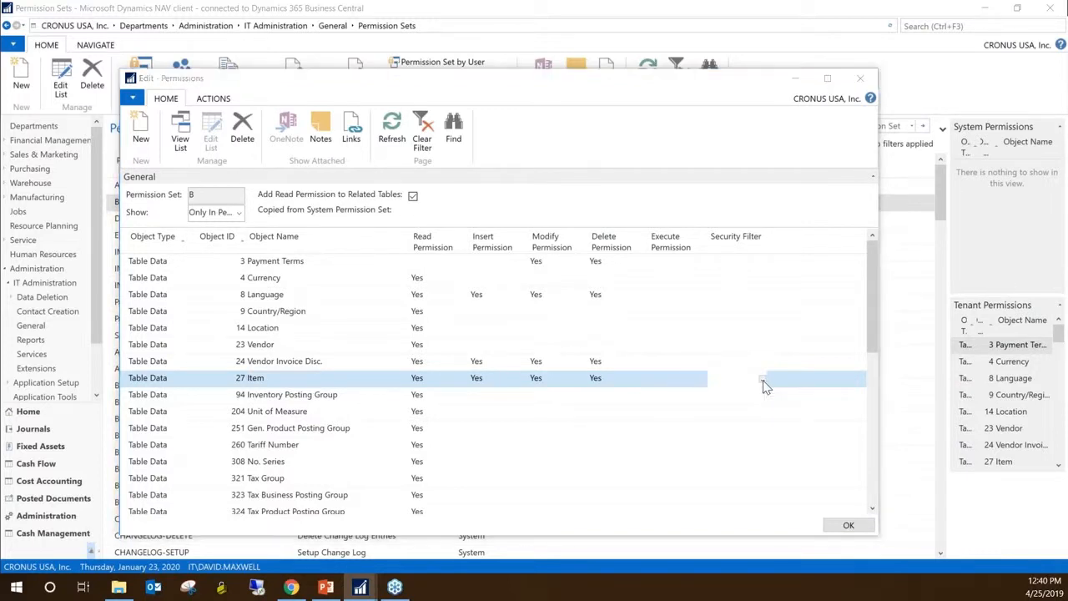
{"action": "left_click", "coordinate": [291, 264]}
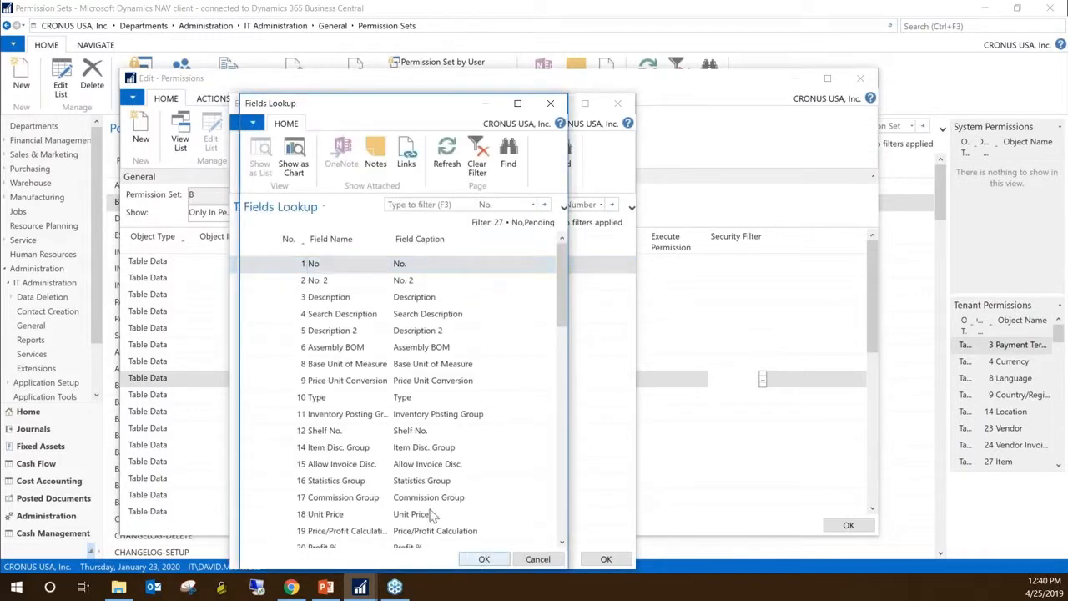
{"action": "double_click", "coordinate": [333, 266]}
{"action": "left_click", "coordinate": [554, 267]}
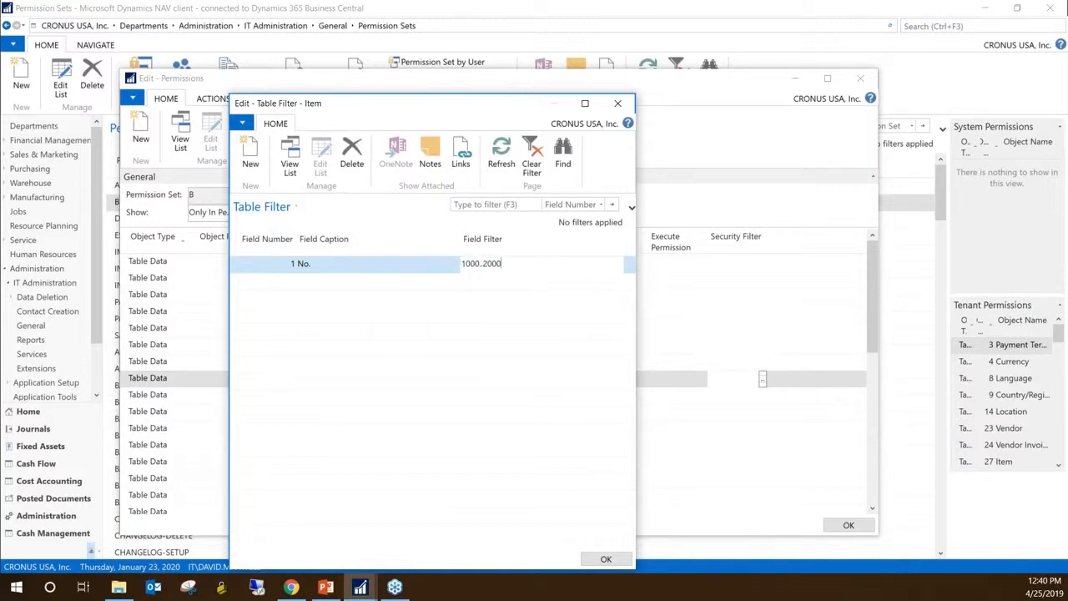
{"action": "type", "text": "1000..2000"}
{"action": "key", "text": "Return"}
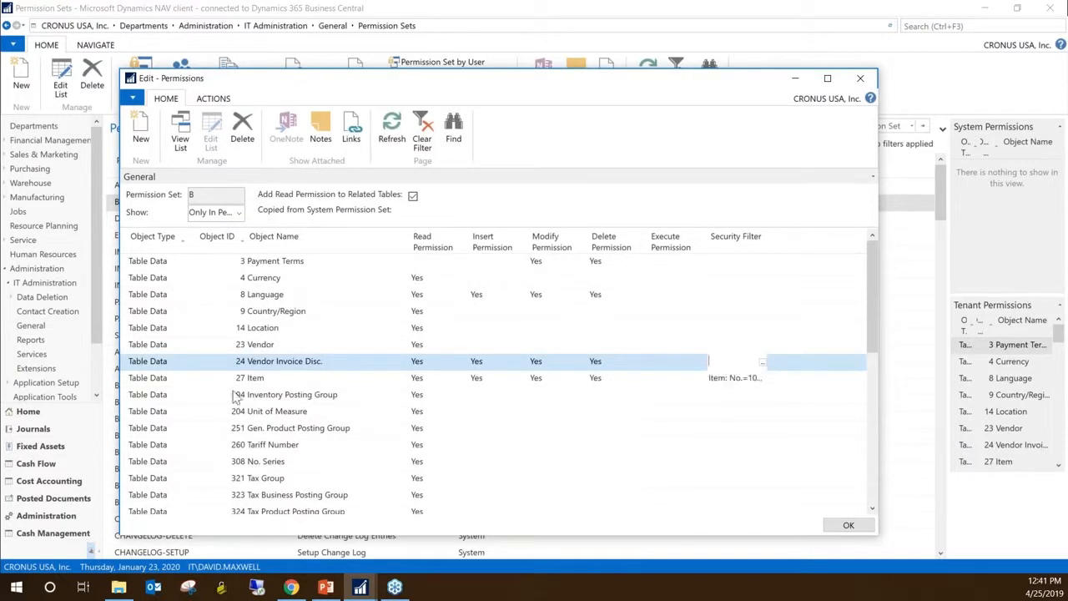
Check the full security filter on the Item line and close the permissions of set B
{"action": "left_click", "coordinate": [157, 378]}
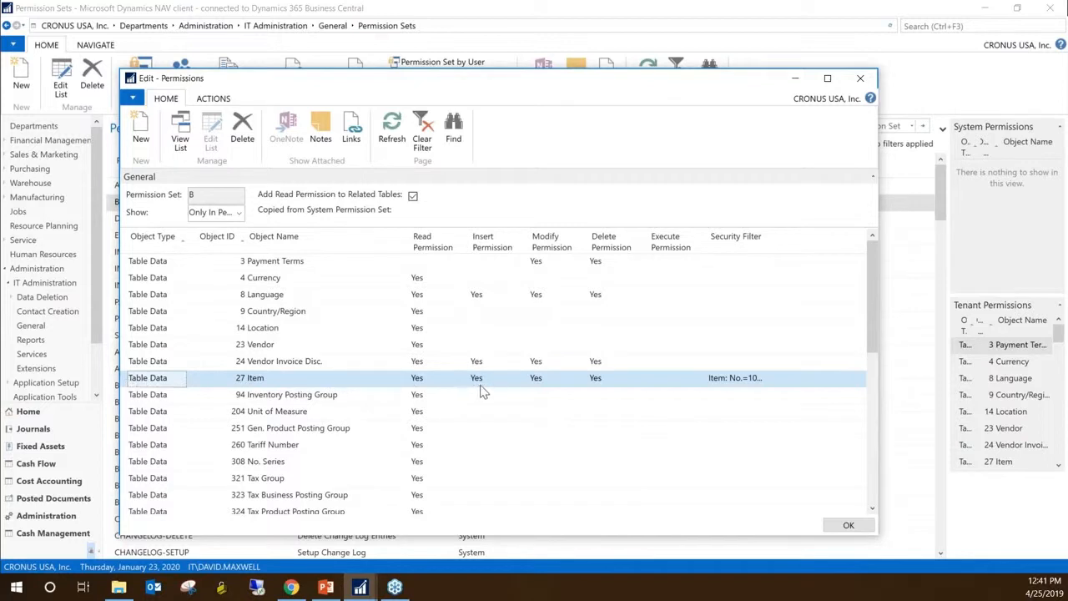
{"action": "left_click", "coordinate": [753, 382]}
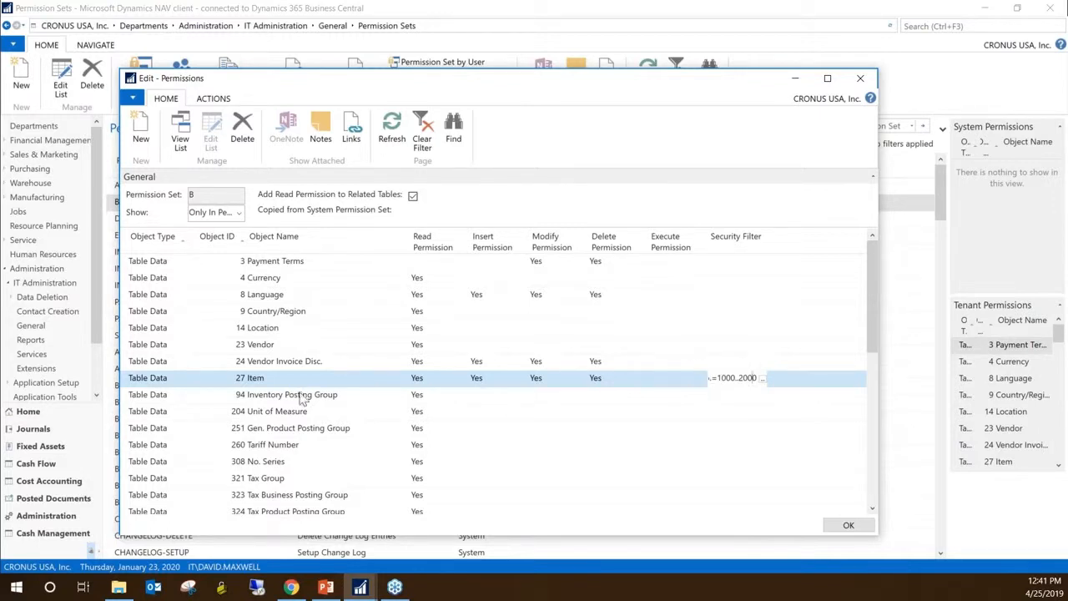
{"action": "left_click", "coordinate": [134, 399]}
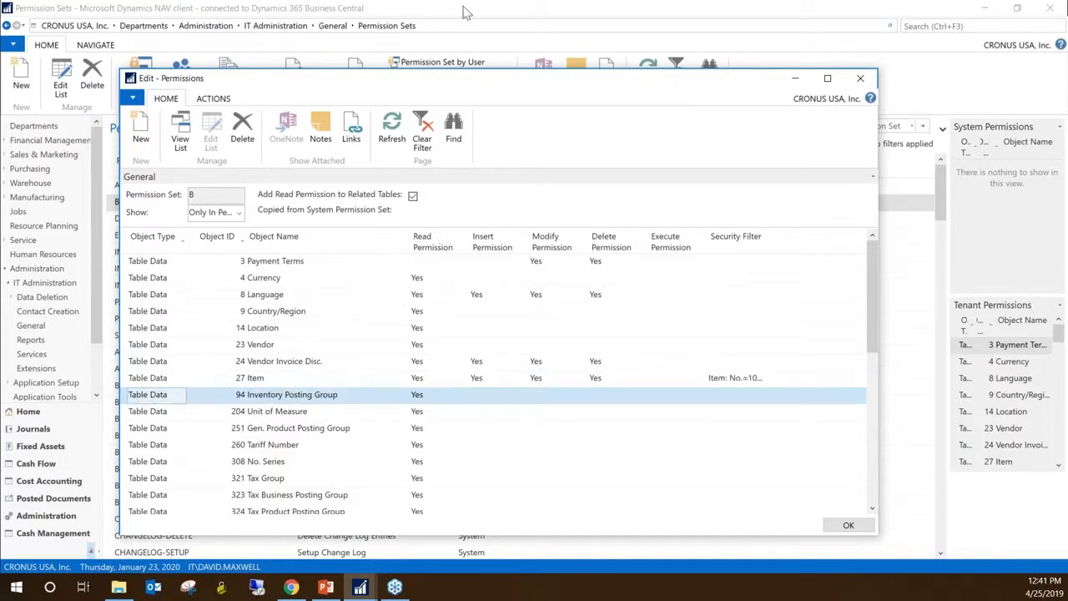
{"action": "left_click", "coordinate": [871, 79]}
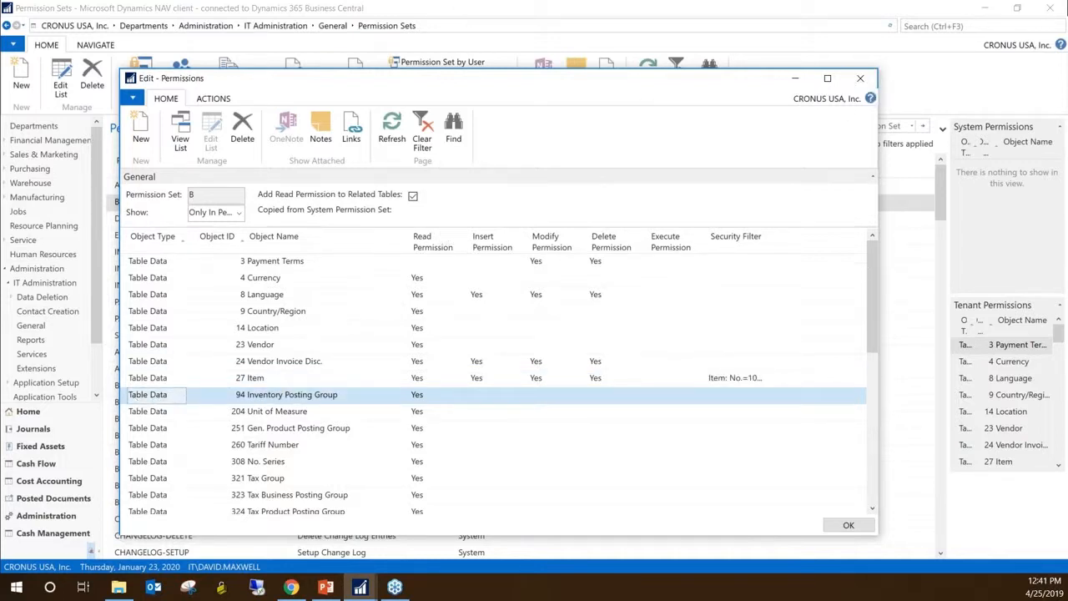
{"action": "left_click", "coordinate": [860, 525]}
Leave the Role Center slide for the Dynamics NAV client and open the Users list
{"action": "key", "text": "alt+Tab"}
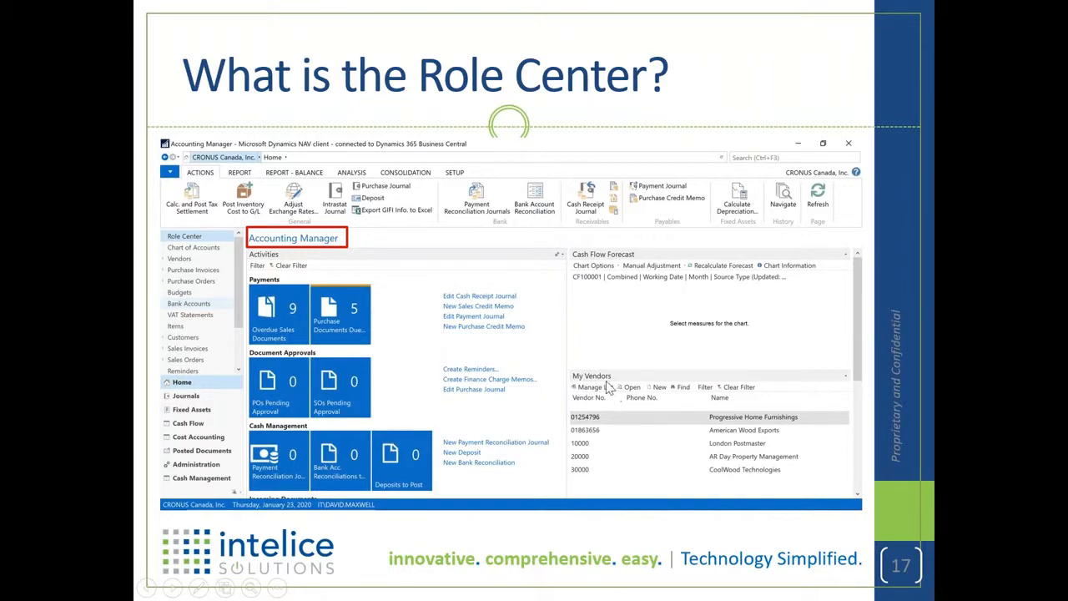
{"action": "key", "text": "Escape"}
{"action": "left_click", "coordinate": [922, 24]}
{"action": "type", "text": "user"}
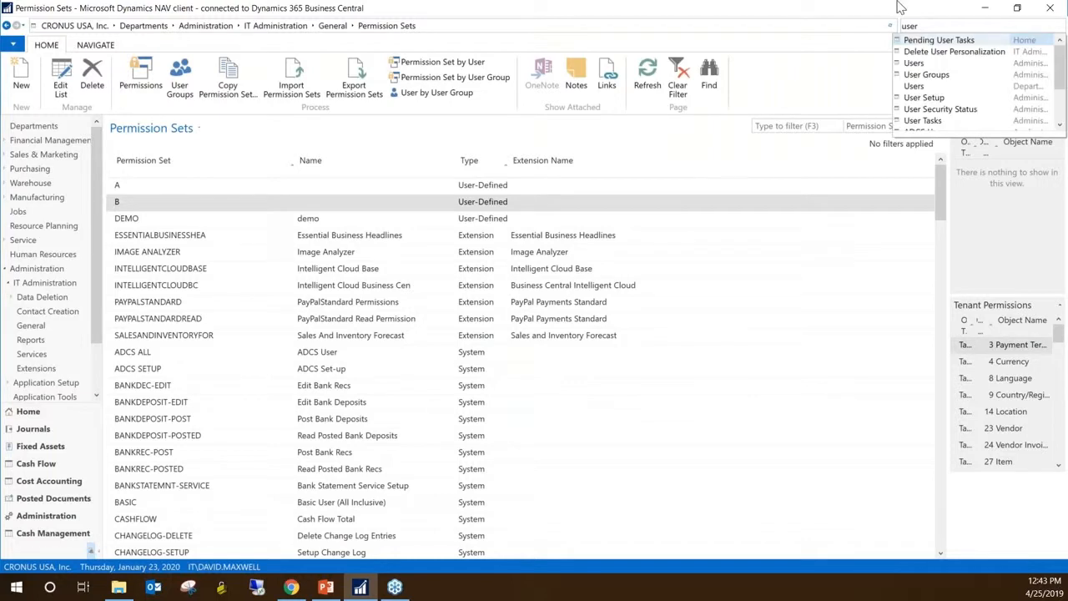
{"action": "left_click", "coordinate": [915, 64]}
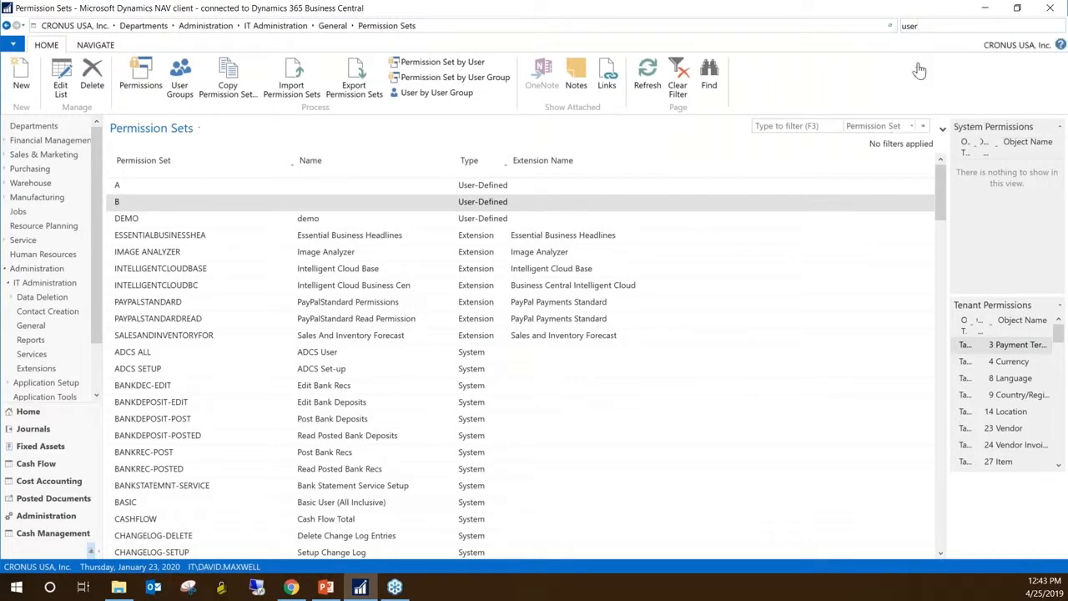
View the user card of the third user in the list and close it despite the missing authentication data
{"action": "left_click", "coordinate": [149, 221]}
{"action": "double_click", "coordinate": [149, 221]}
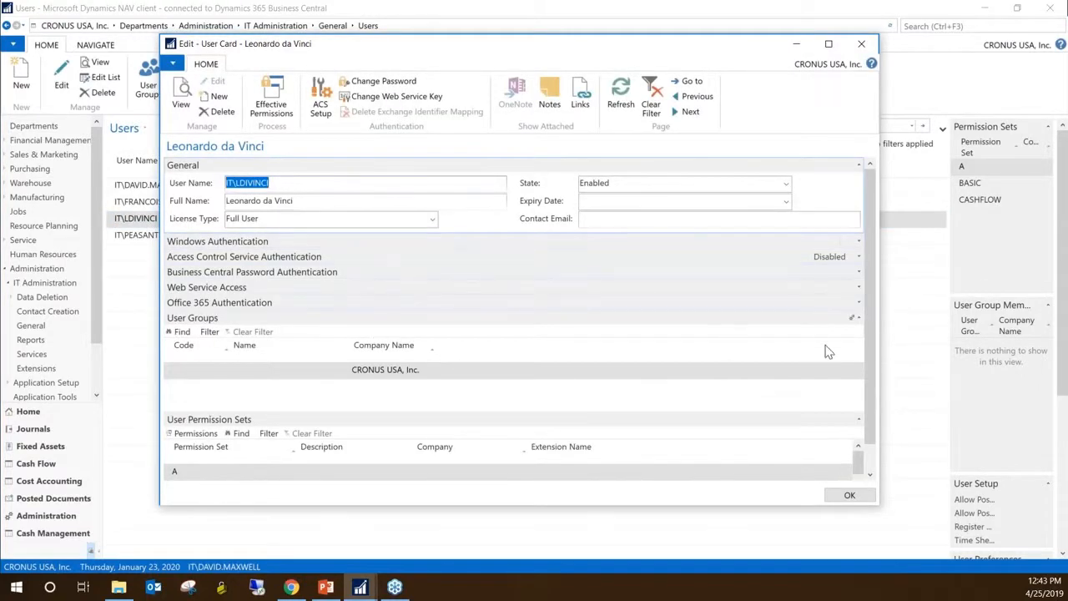
{"action": "left_click", "coordinate": [867, 43]}
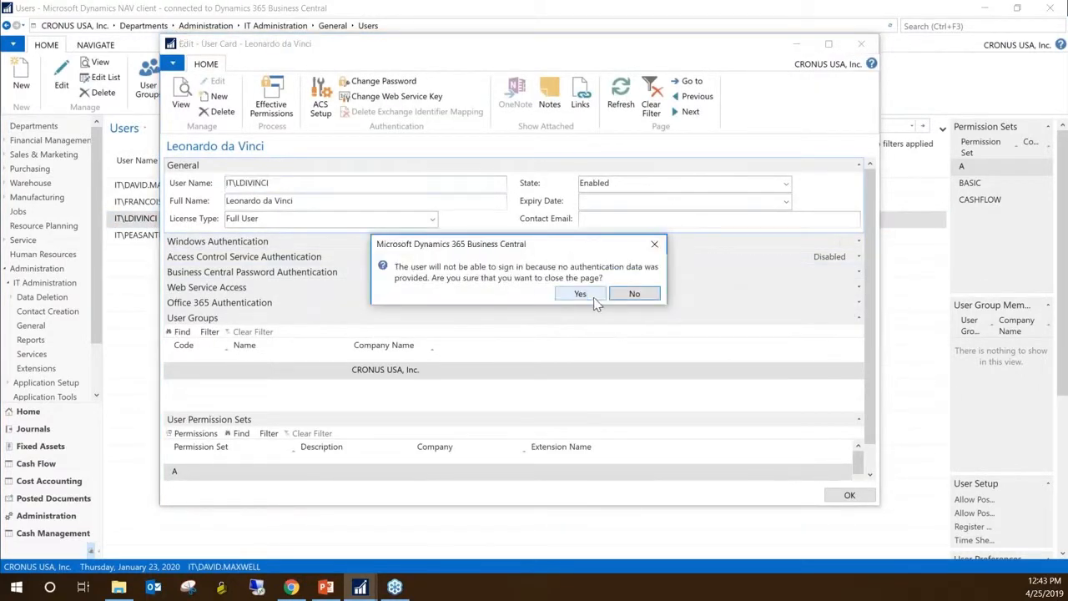
{"action": "left_click", "coordinate": [594, 293]}
Find the User Personalization page and open the card of the user with the ACCOUNTING MANAGER profile for editing
{"action": "left_click", "coordinate": [924, 26]}
{"action": "type", "text": "user personal"}
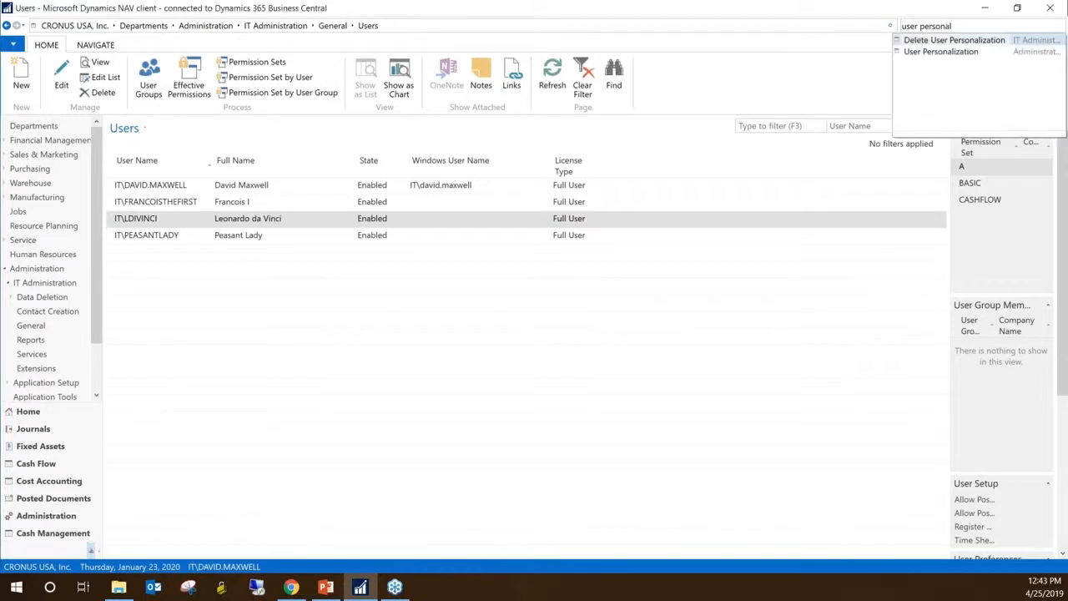
{"action": "key", "text": "Down"}
{"action": "key", "text": "Return"}
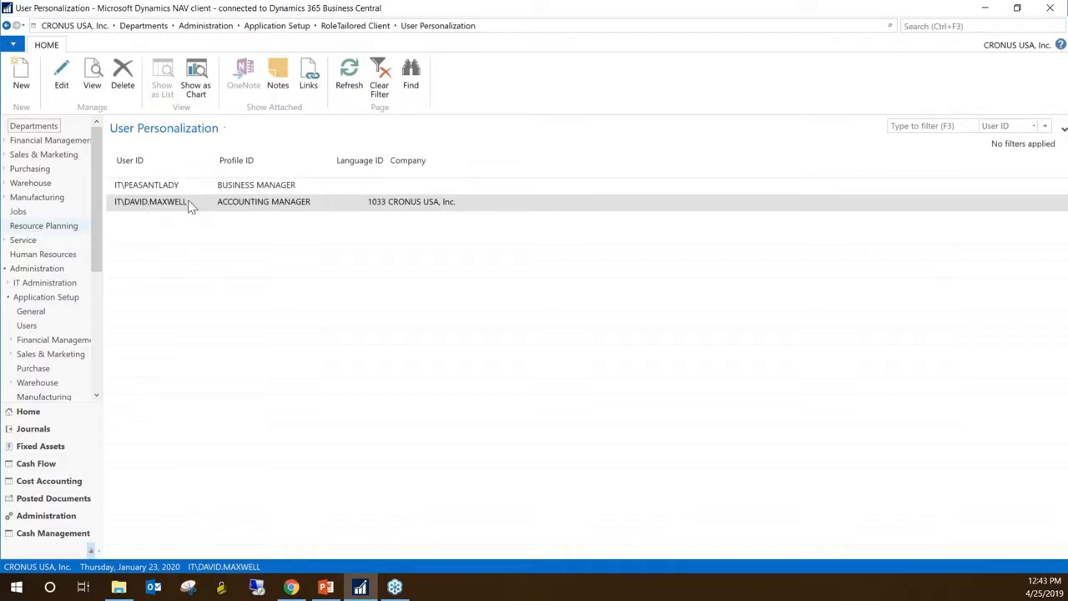
{"action": "left_click", "coordinate": [152, 208]}
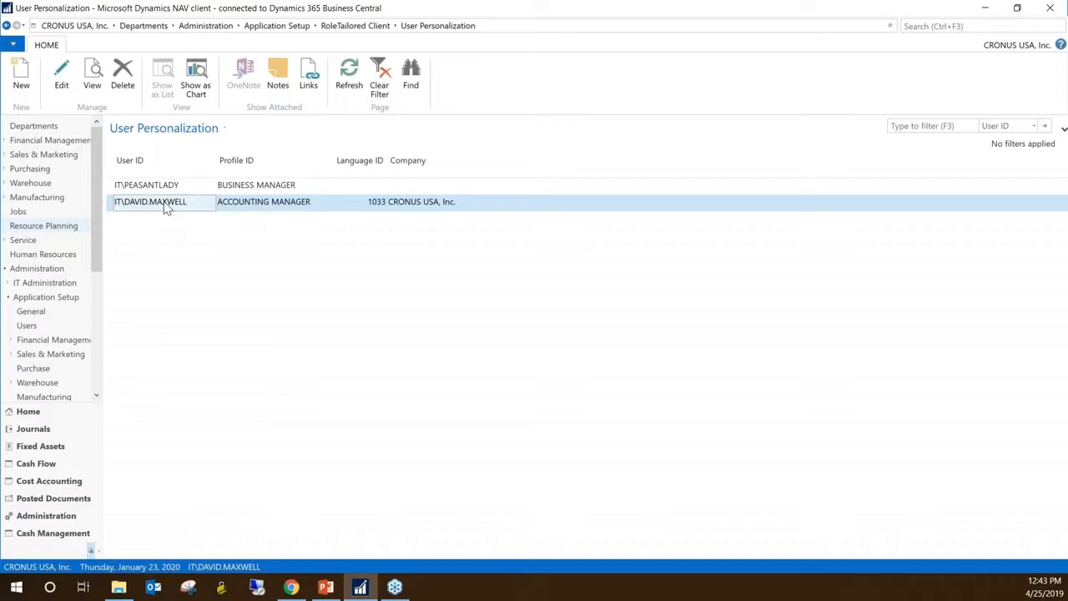
{"action": "left_click", "coordinate": [64, 79]}
{"action": "left_click_drag", "start_coordinate": [460, 52], "coordinate": [493, 229]}
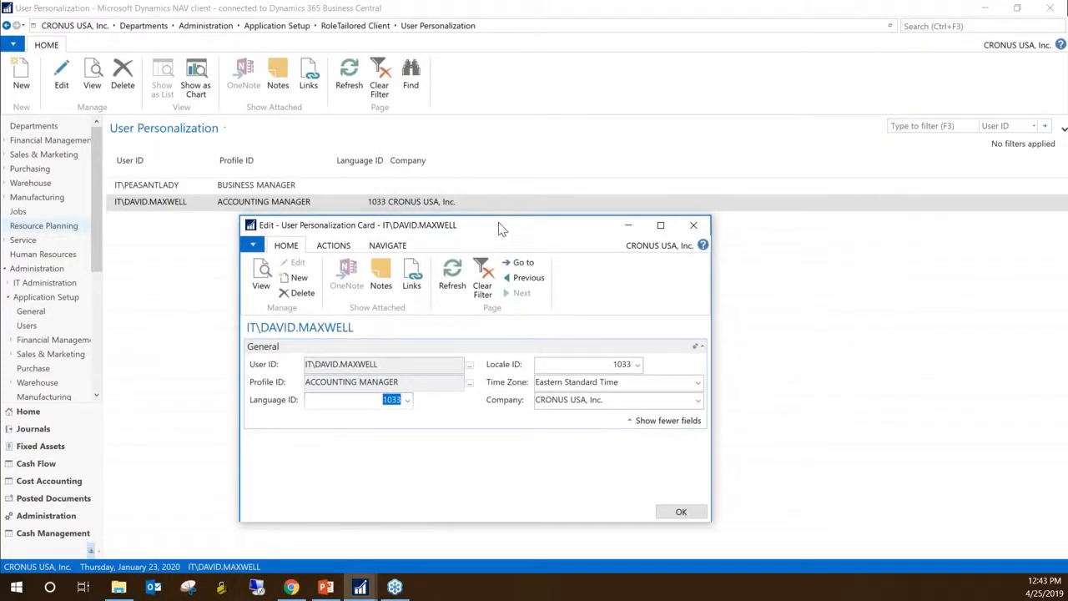
View the languages available for the card's Language ID and leave the list without choosing one
{"action": "left_click", "coordinate": [375, 400]}
{"action": "left_click_drag", "start_coordinate": [381, 400], "coordinate": [421, 403]}
{"action": "left_click", "coordinate": [408, 401]}
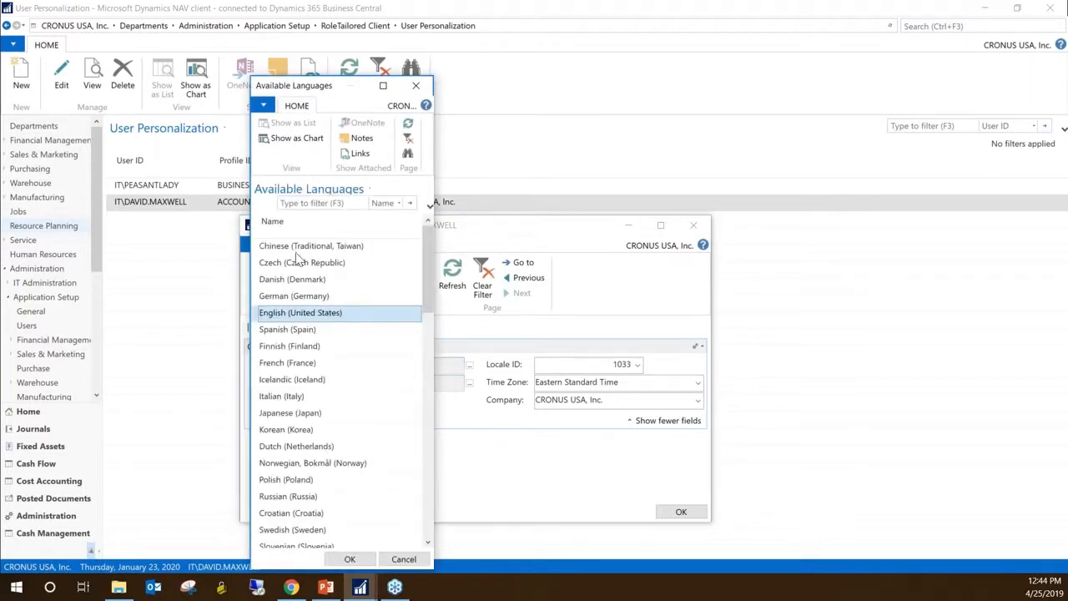
{"action": "key", "text": "Escape"}
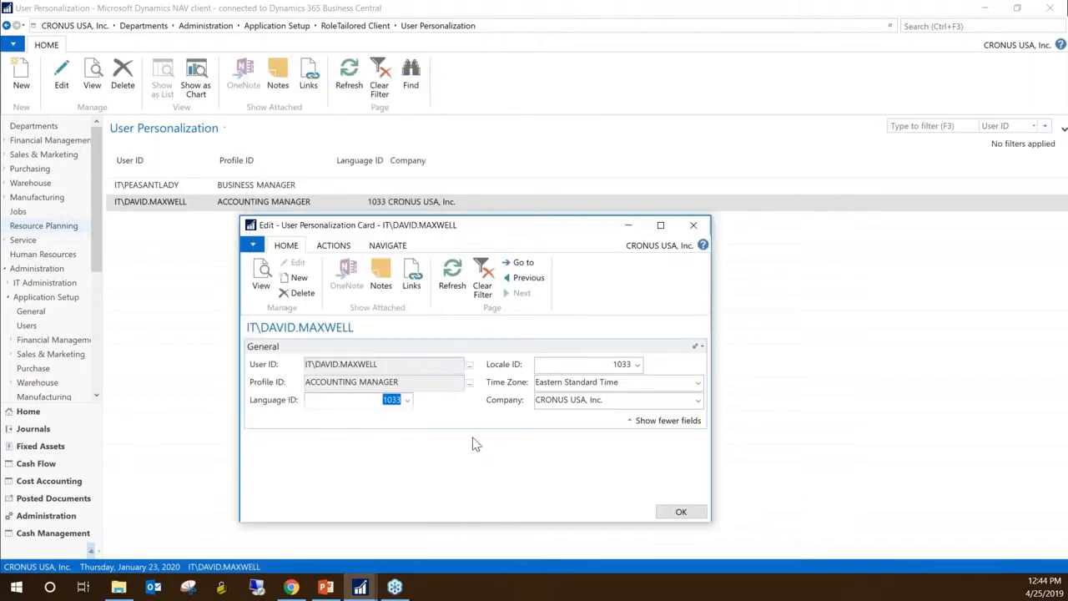
Set the user's Profile ID to AP COORDINATOR and close the personalization card
{"action": "left_click", "coordinate": [438, 385]}
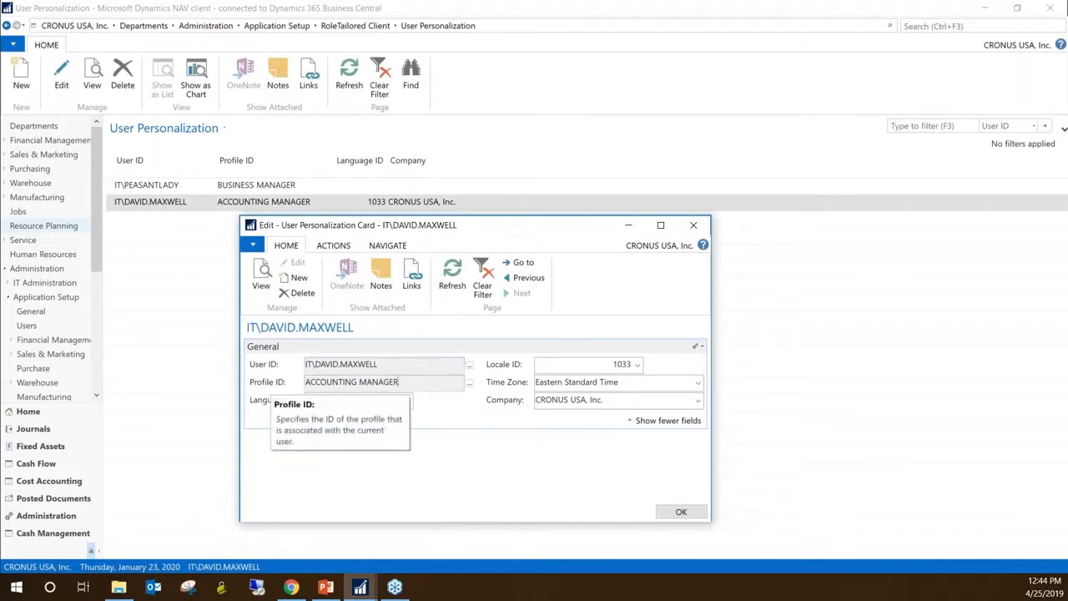
{"action": "left_click", "coordinate": [470, 382]}
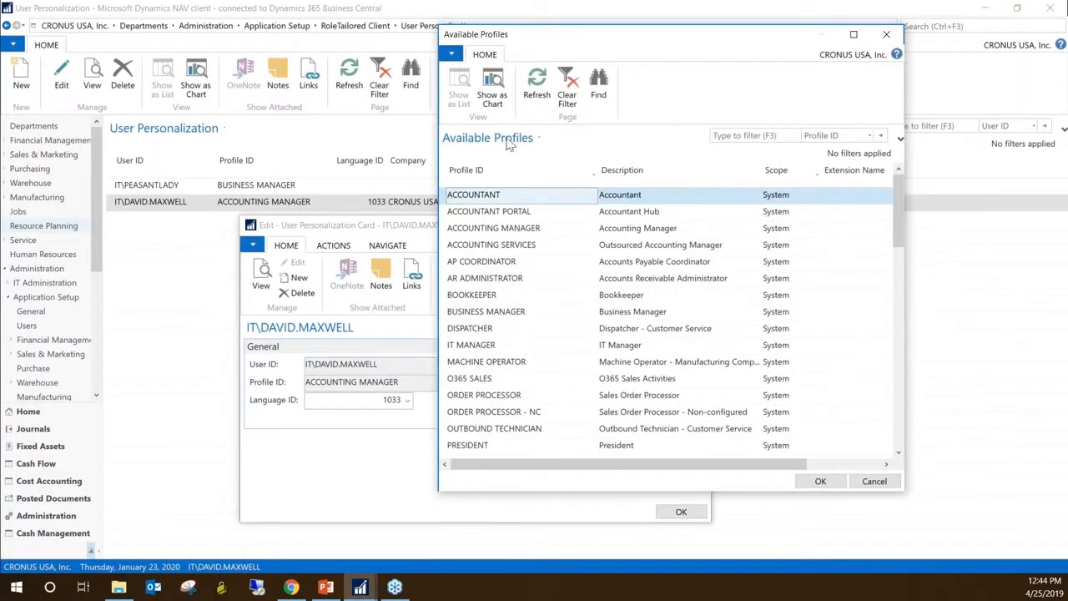
{"action": "left_click", "coordinate": [499, 264]}
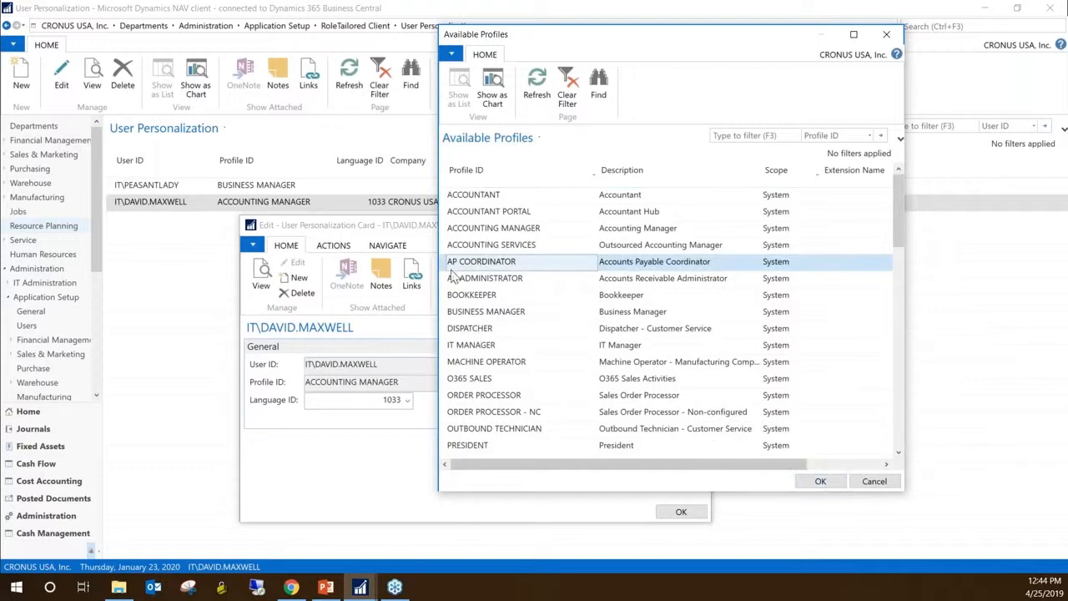
{"action": "left_click", "coordinate": [795, 486]}
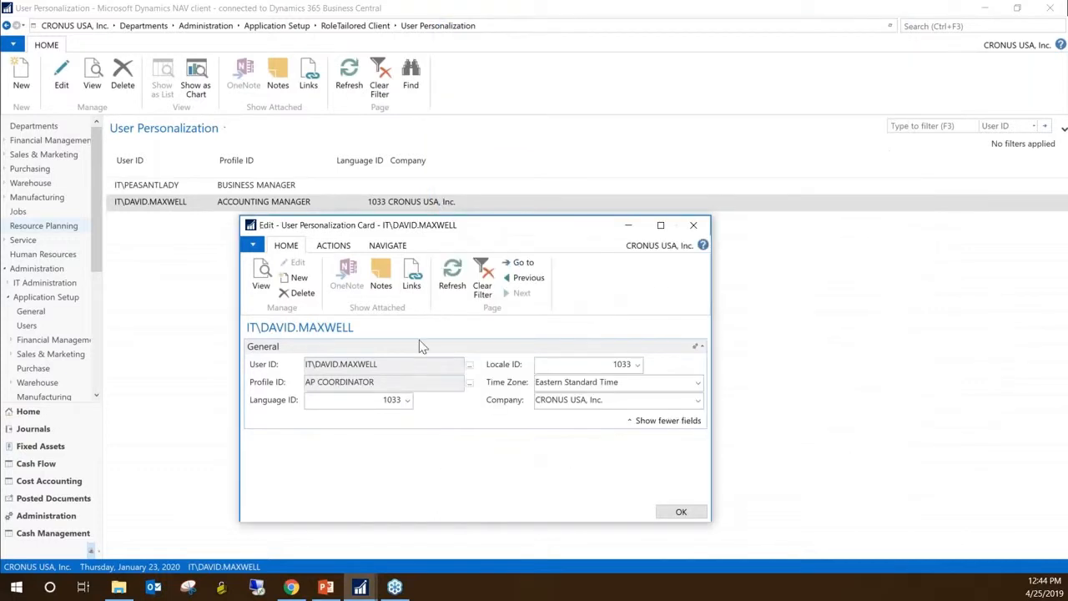
{"action": "left_click", "coordinate": [679, 511]}
Go to the Role Center on the Home page to check which profile is loaded
{"action": "left_click", "coordinate": [40, 127]}
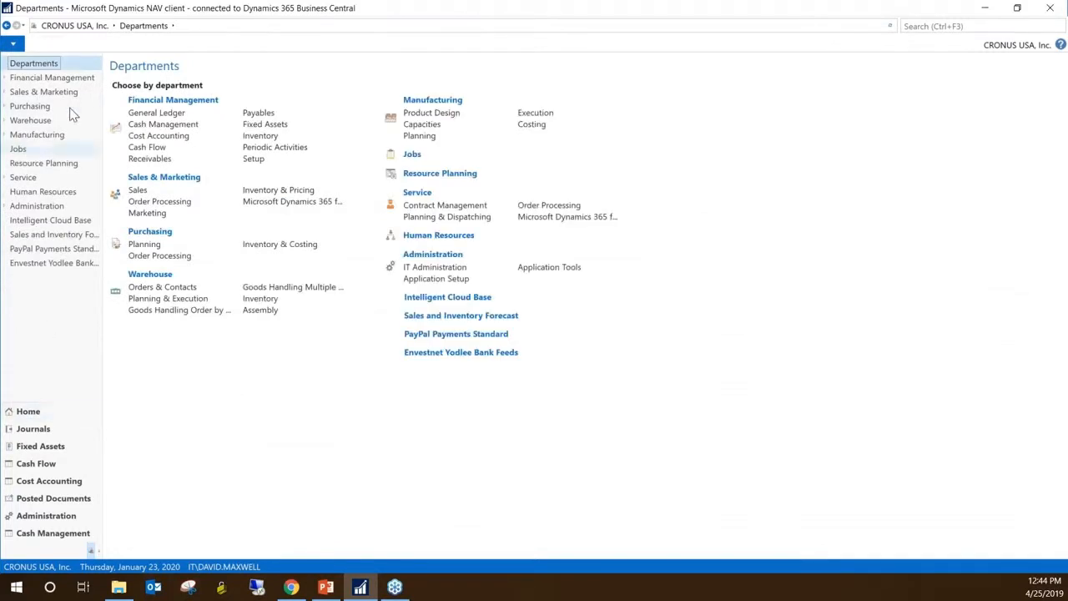
{"action": "left_click", "coordinate": [25, 415]}
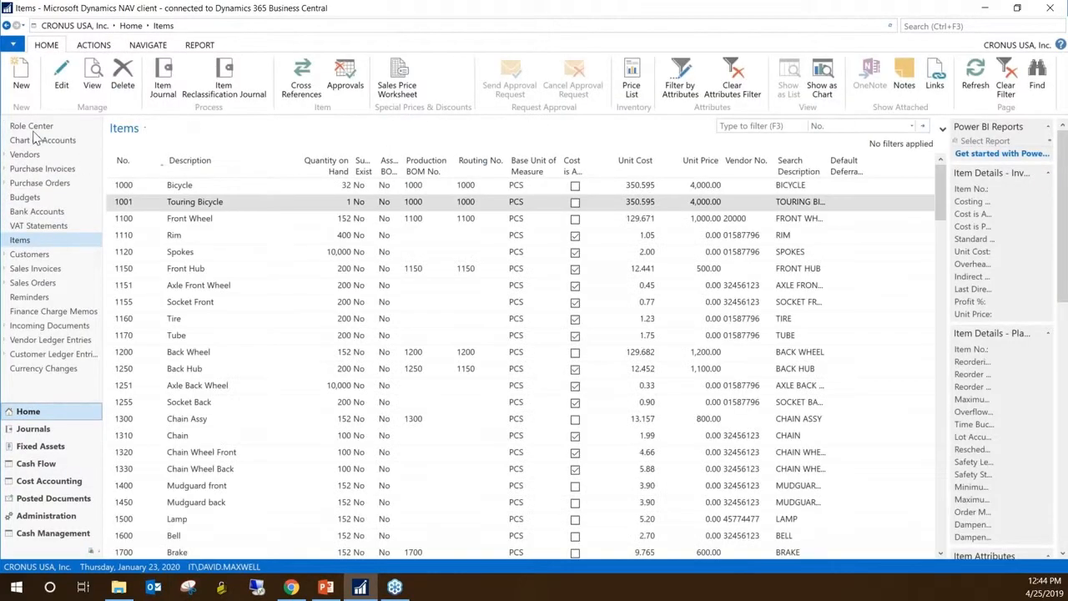
{"action": "left_click", "coordinate": [33, 125]}
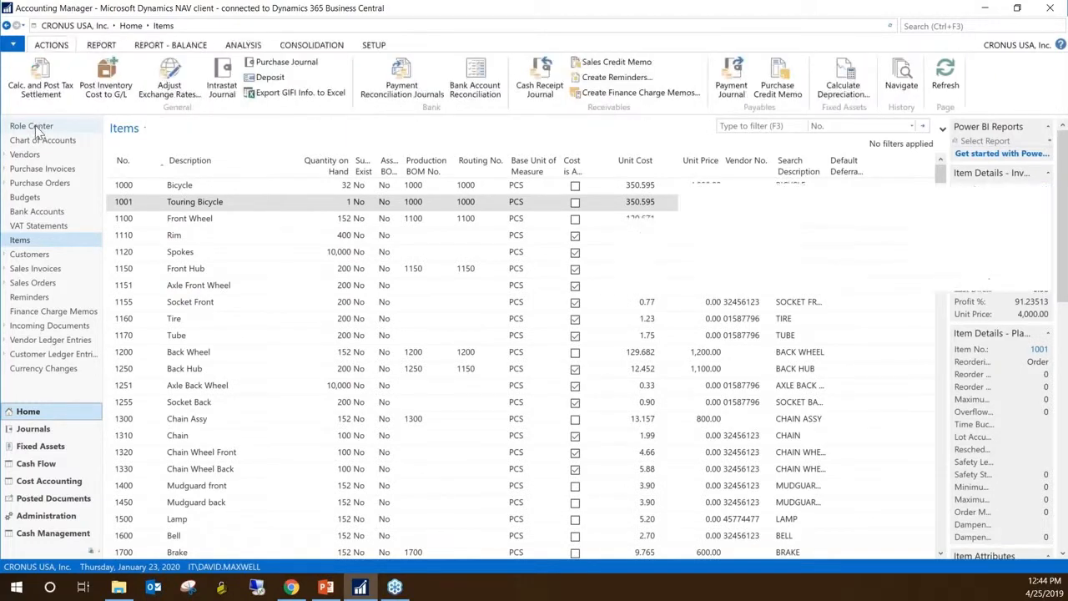
Close the Dynamics NAV client and restart it to load the newly assigned profile
{"action": "left_click", "coordinate": [1053, 10]}
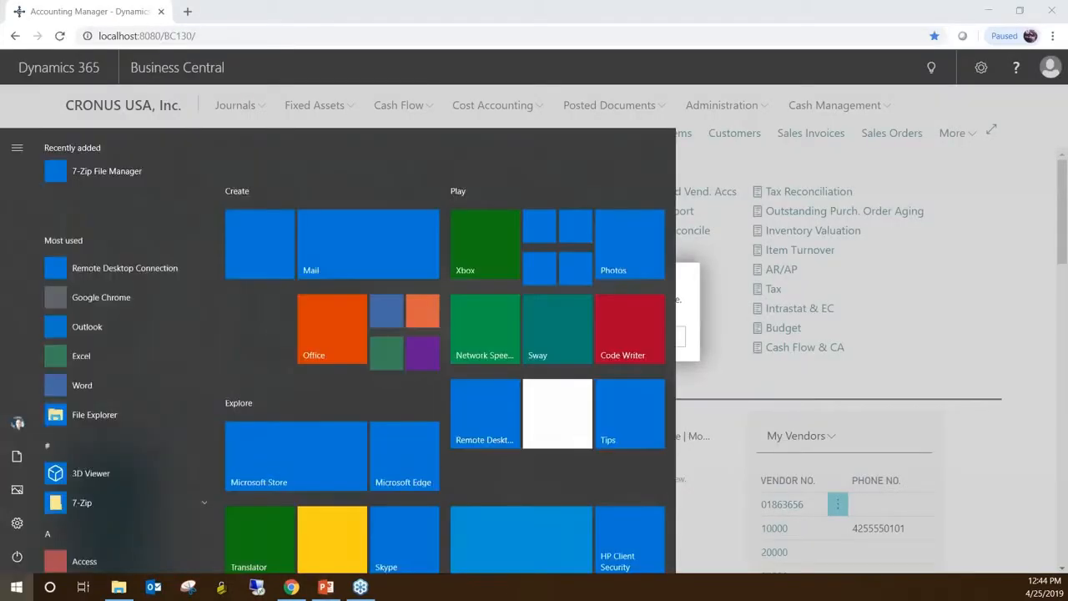
{"action": "left_click", "coordinate": [17, 587]}
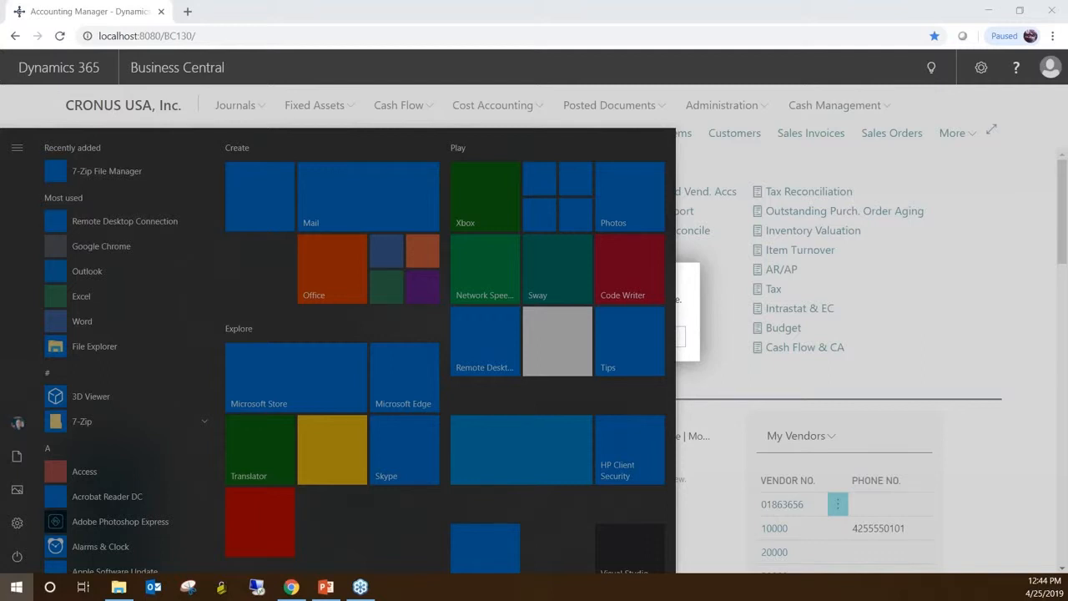
{"action": "key", "text": "Escape"}
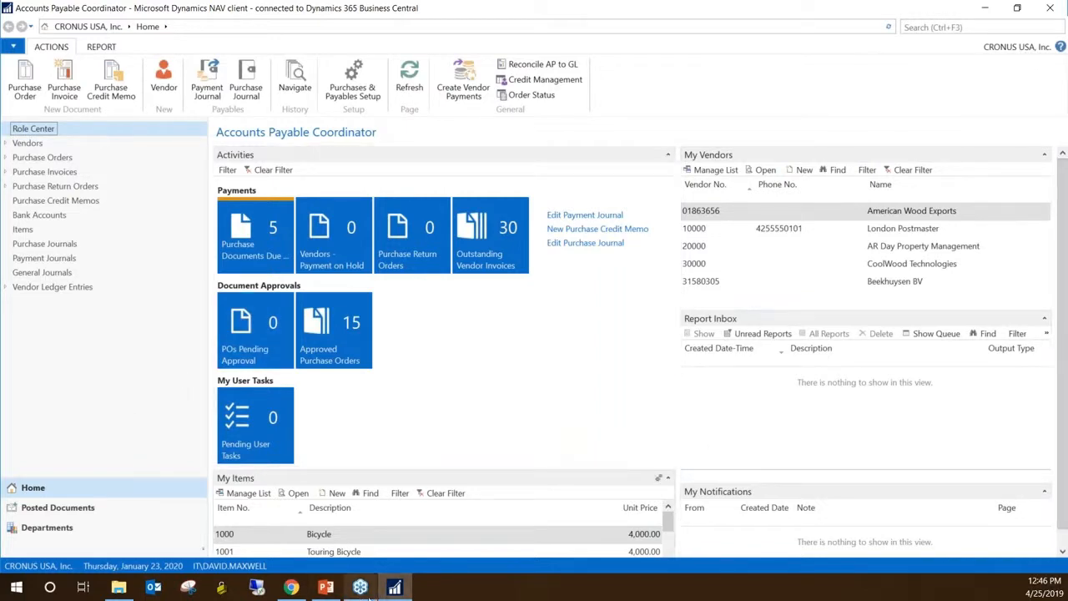
Switch to the Business Central web client in Chrome and refresh the expired session
{"action": "left_click", "coordinate": [291, 589]}
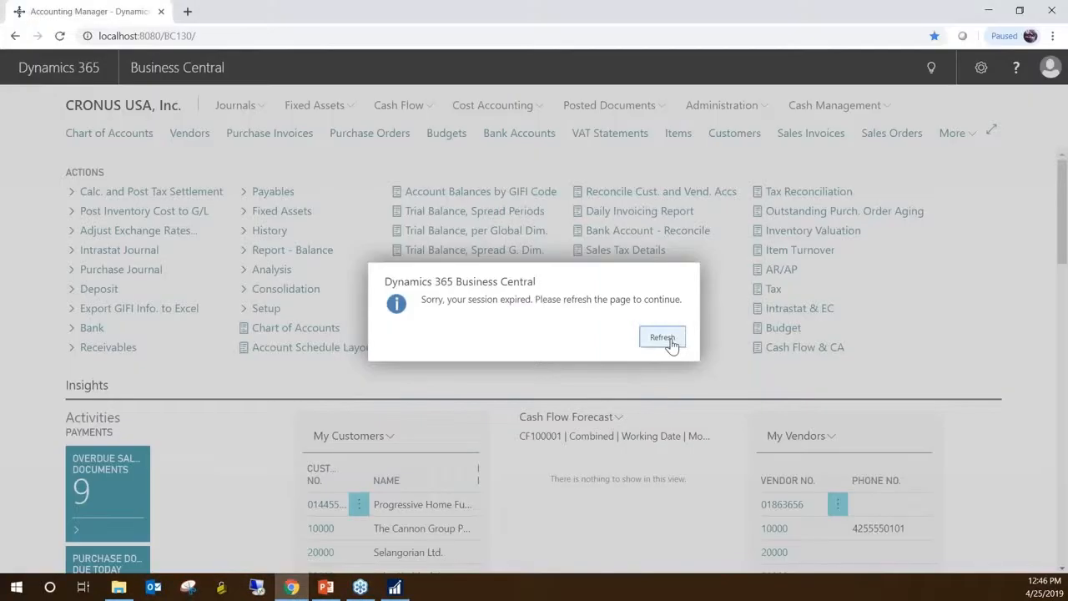
{"action": "left_click", "coordinate": [672, 343]}
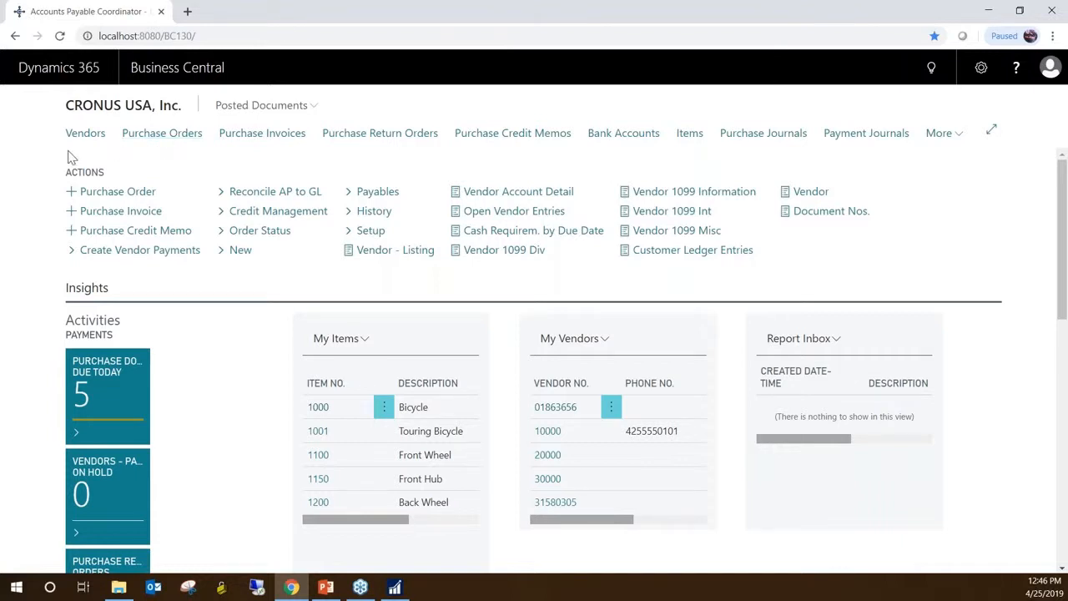
Examine the Accounts Payable Coordinator Role Center's actions, activity tiles and document approvals in the web client
{"action": "scroll", "coordinate": [25, 209], "scroll_direction": "down", "scroll_amount": 10}
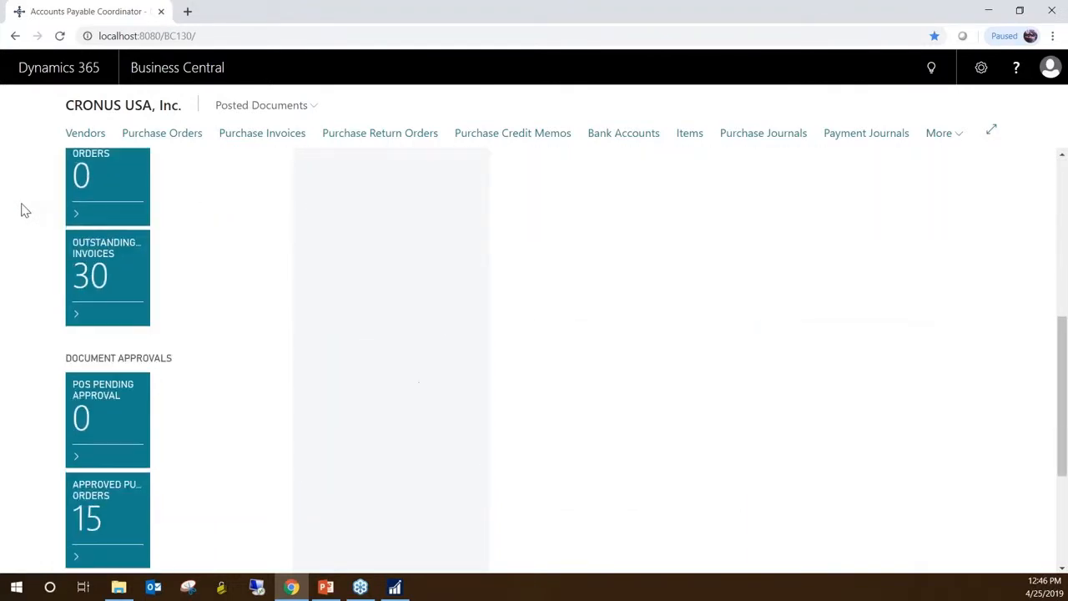
{"action": "scroll", "coordinate": [25, 210], "scroll_direction": "up", "scroll_amount": 6}
{"action": "scroll", "coordinate": [22, 205], "scroll_direction": "up", "scroll_amount": 3}
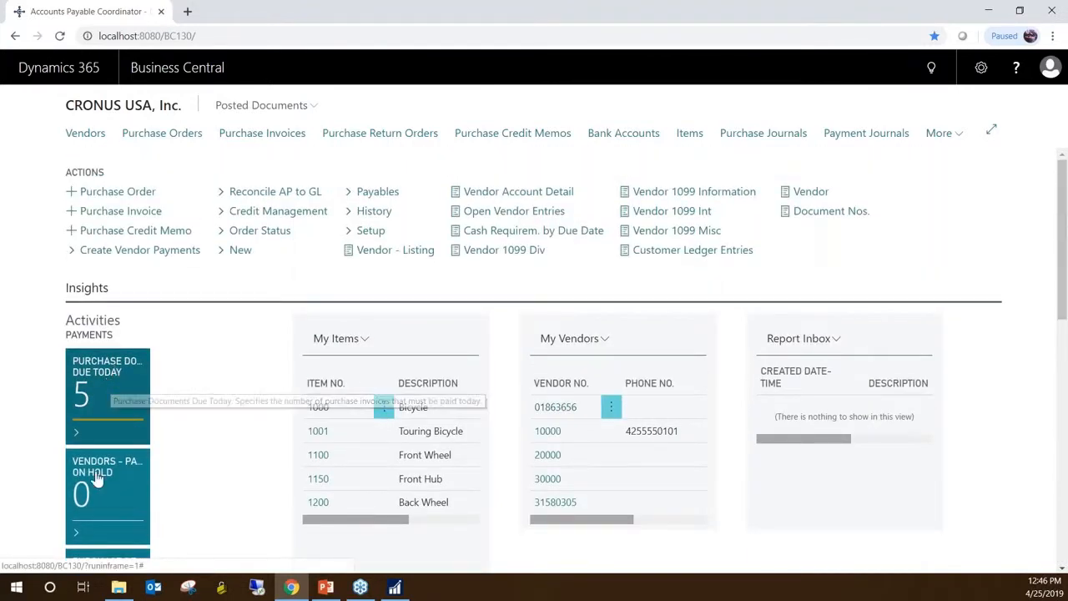
{"action": "scroll", "coordinate": [114, 517], "scroll_direction": "down", "scroll_amount": 2}
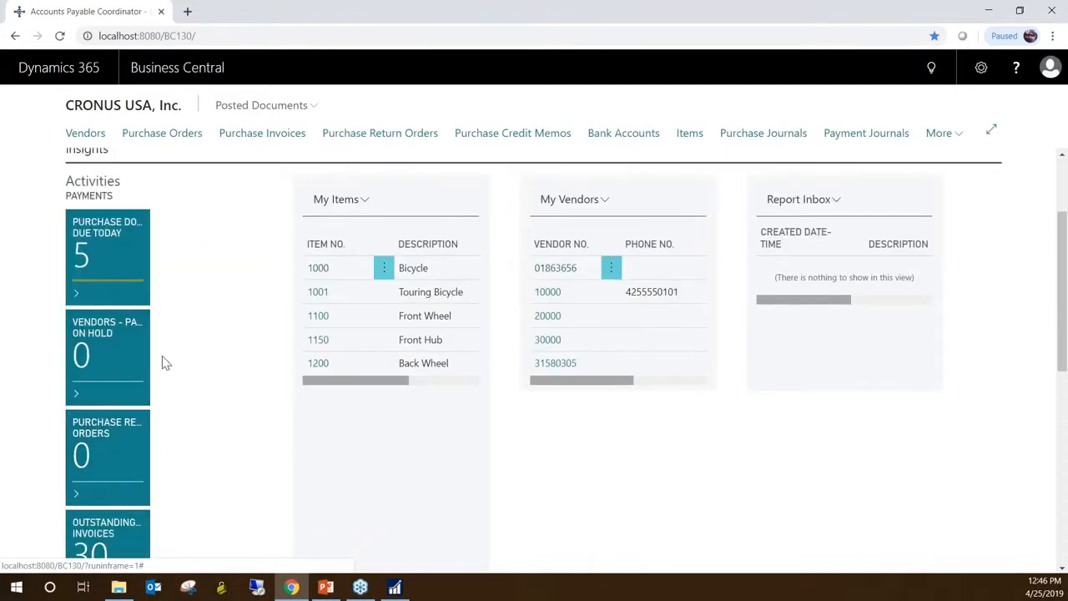
{"action": "scroll", "coordinate": [154, 362], "scroll_direction": "up", "scroll_amount": 2}
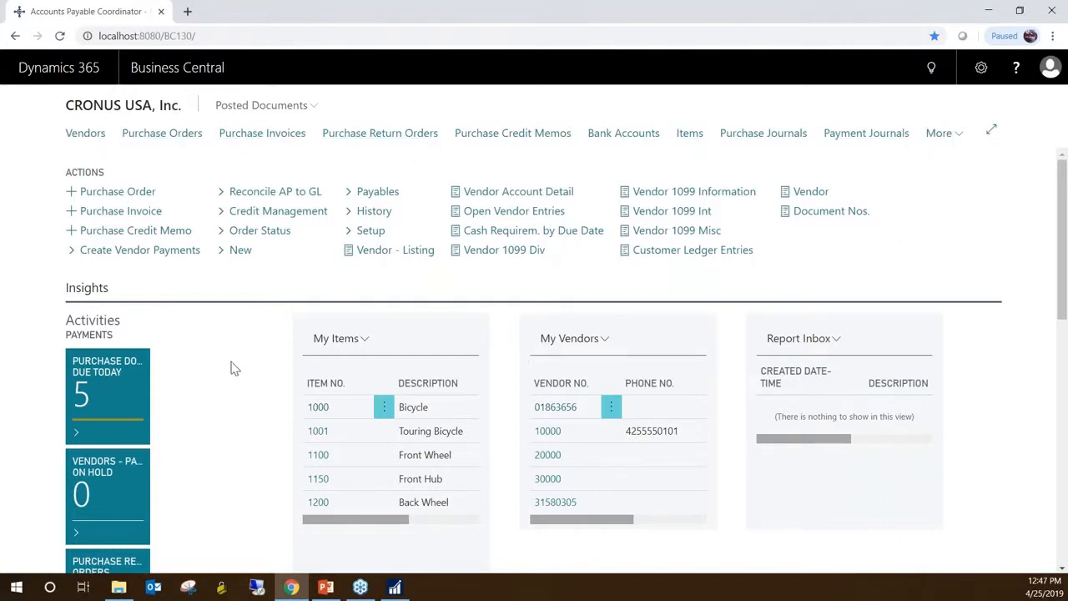
{"action": "scroll", "coordinate": [215, 420], "scroll_direction": "down", "scroll_amount": 10}
{"action": "scroll", "coordinate": [218, 419], "scroll_direction": "up", "scroll_amount": 9}
{"action": "scroll", "coordinate": [218, 419], "scroll_direction": "up", "scroll_amount": 1}
Change the Role Center to Accounting Manager in My Settings and apply the change
{"action": "left_click", "coordinate": [982, 71]}
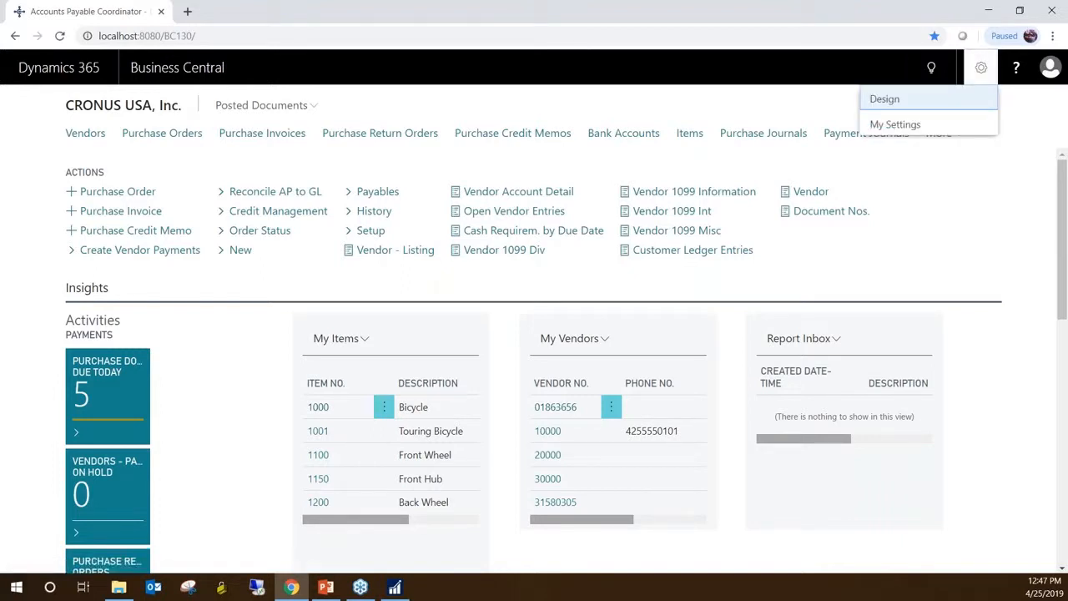
{"action": "left_click", "coordinate": [897, 125]}
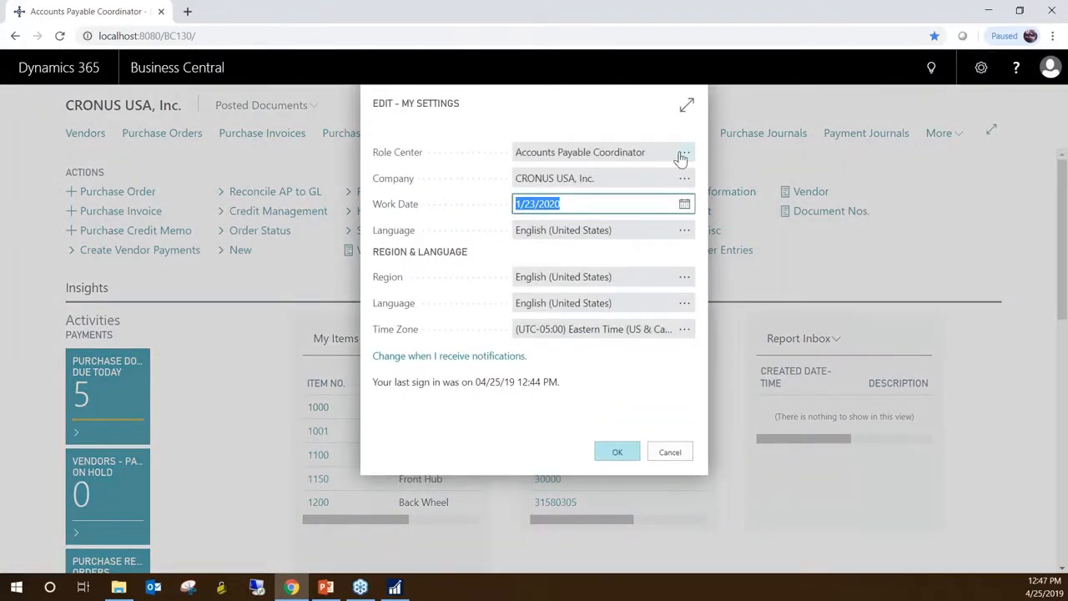
{"action": "mouse_move", "coordinate": [385, 164]}
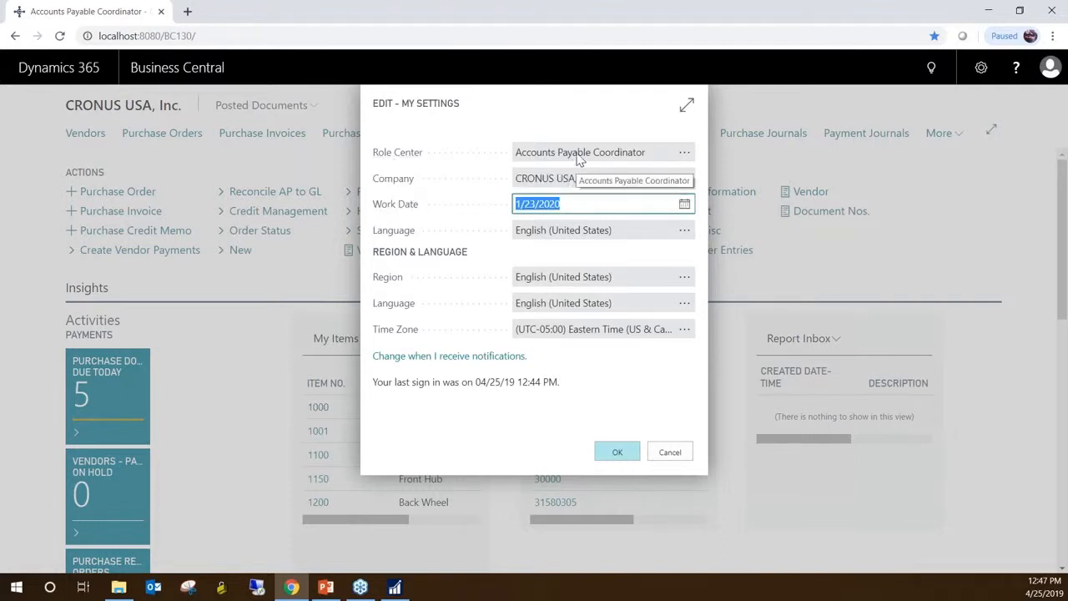
{"action": "left_click", "coordinate": [684, 154]}
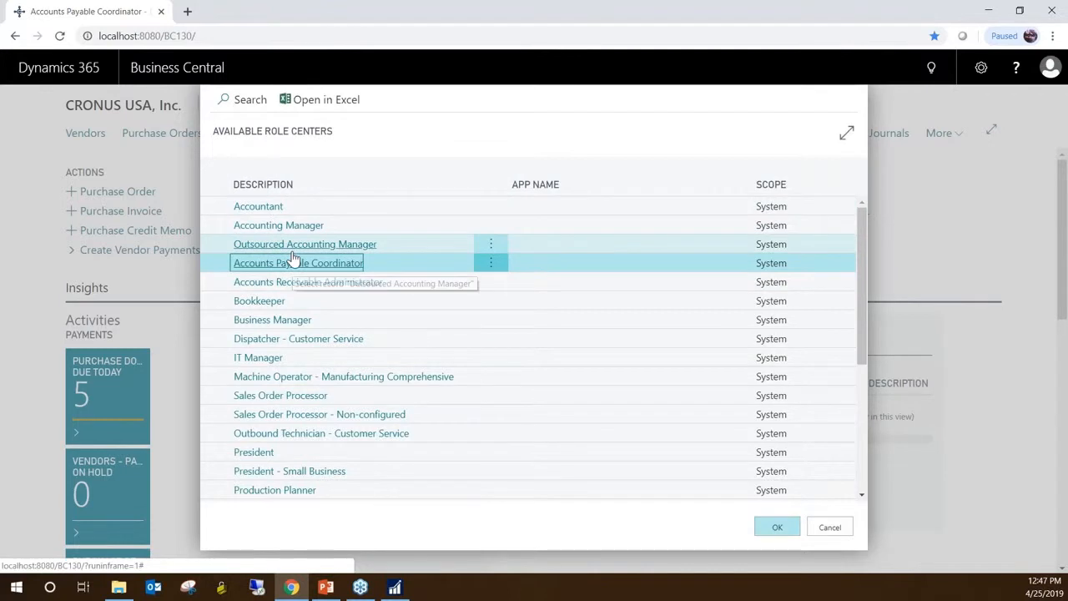
{"action": "left_click", "coordinate": [366, 227]}
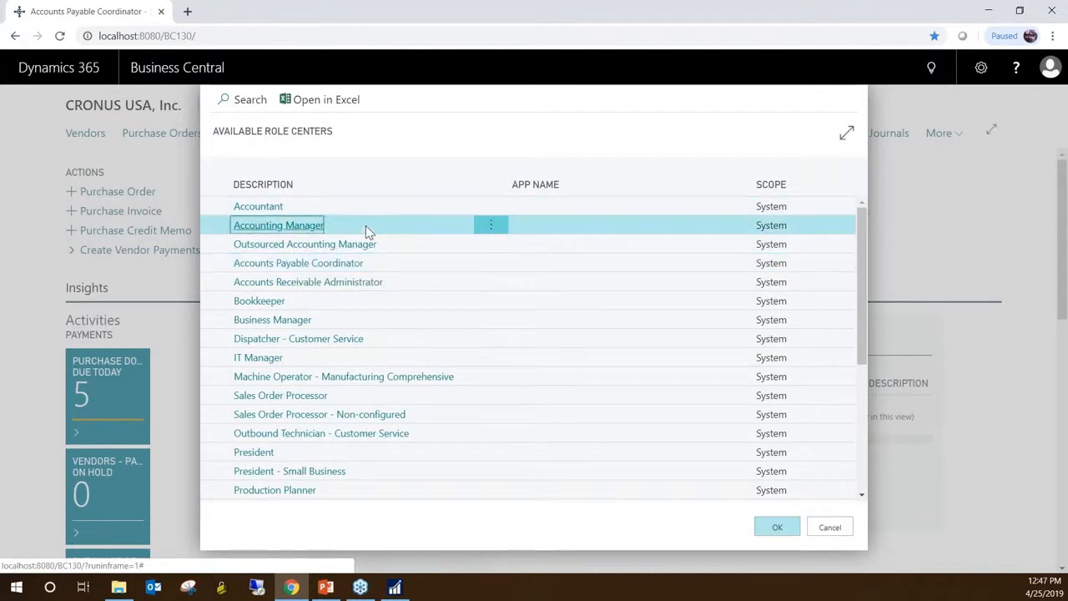
{"action": "left_click", "coordinate": [777, 527]}
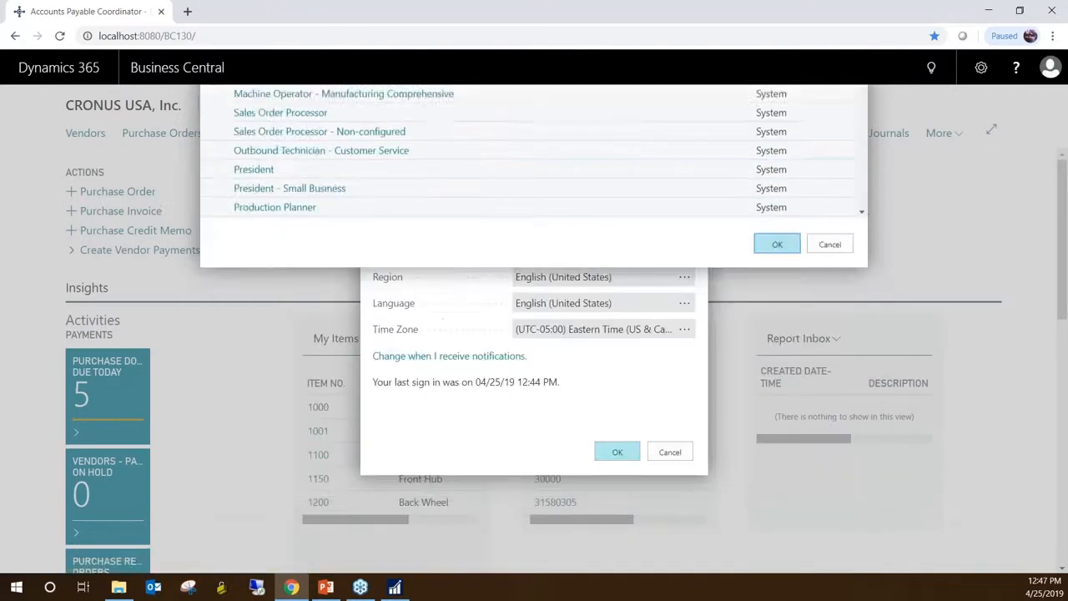
{"action": "left_click", "coordinate": [627, 454]}
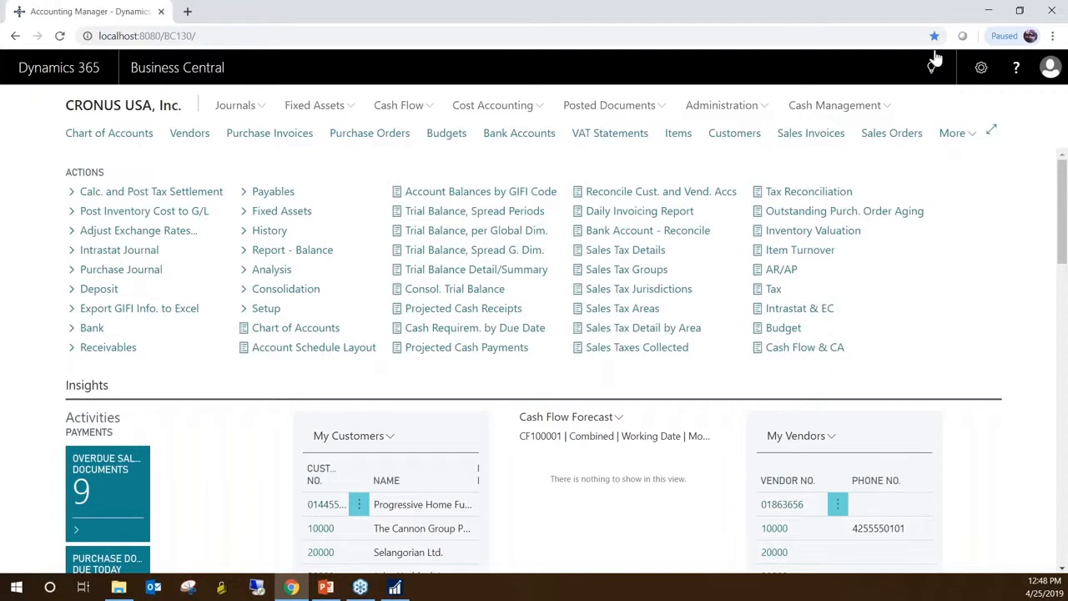
Switch to the Dynamics NAV client, search for "permission" and open the Permission Sets list
{"action": "left_click", "coordinate": [393, 587]}
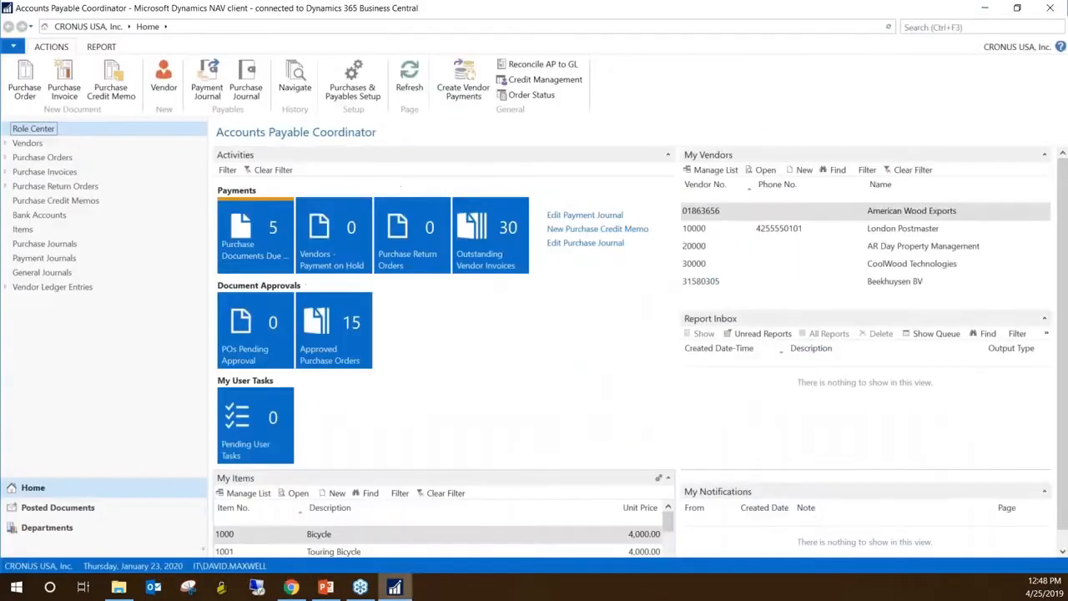
{"action": "left_click", "coordinate": [935, 26]}
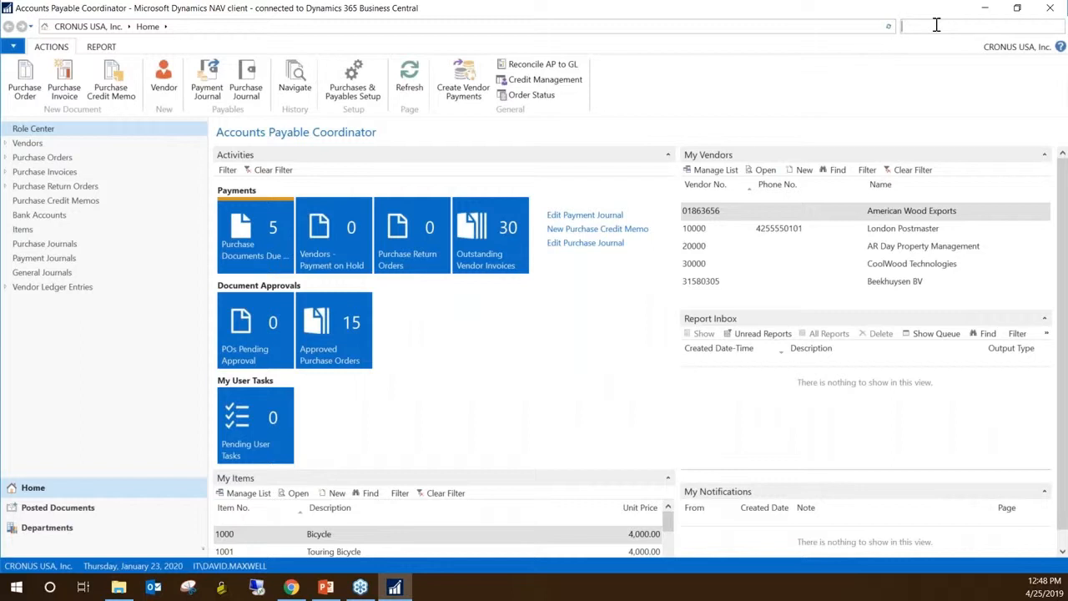
{"action": "type", "text": "permission"}
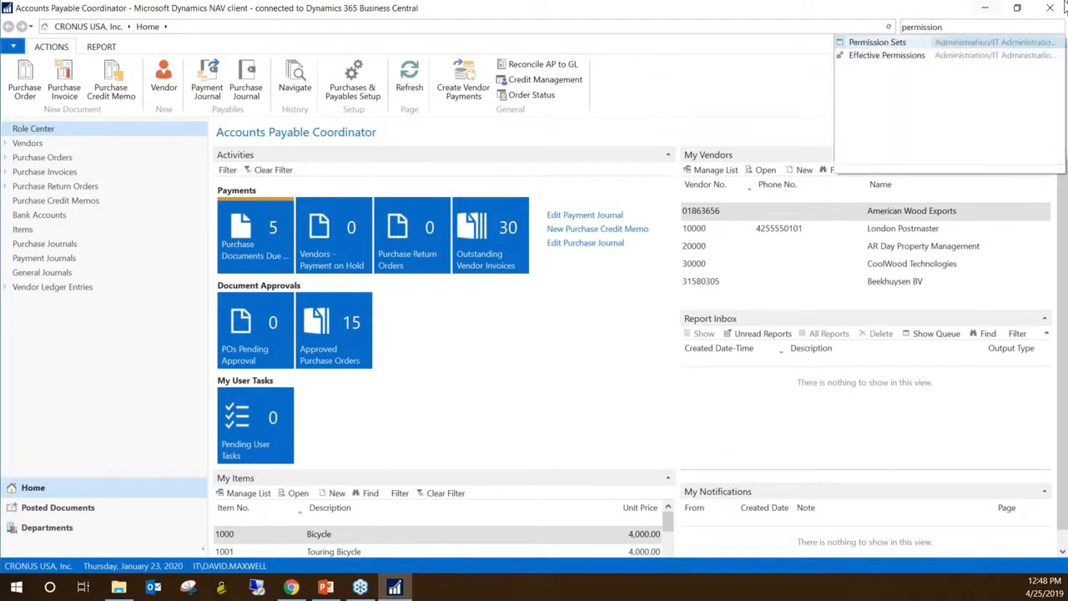
{"action": "left_click", "coordinate": [876, 42]}
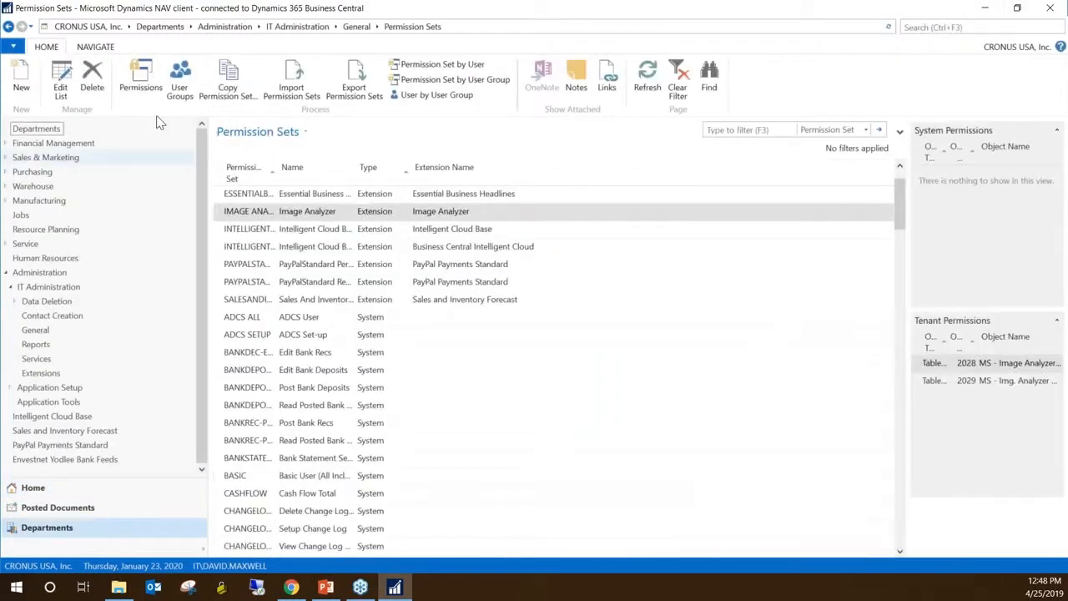
View the permissions of the Image Analyzer permission set along with the available actions, and close them
{"action": "left_click", "coordinate": [150, 76]}
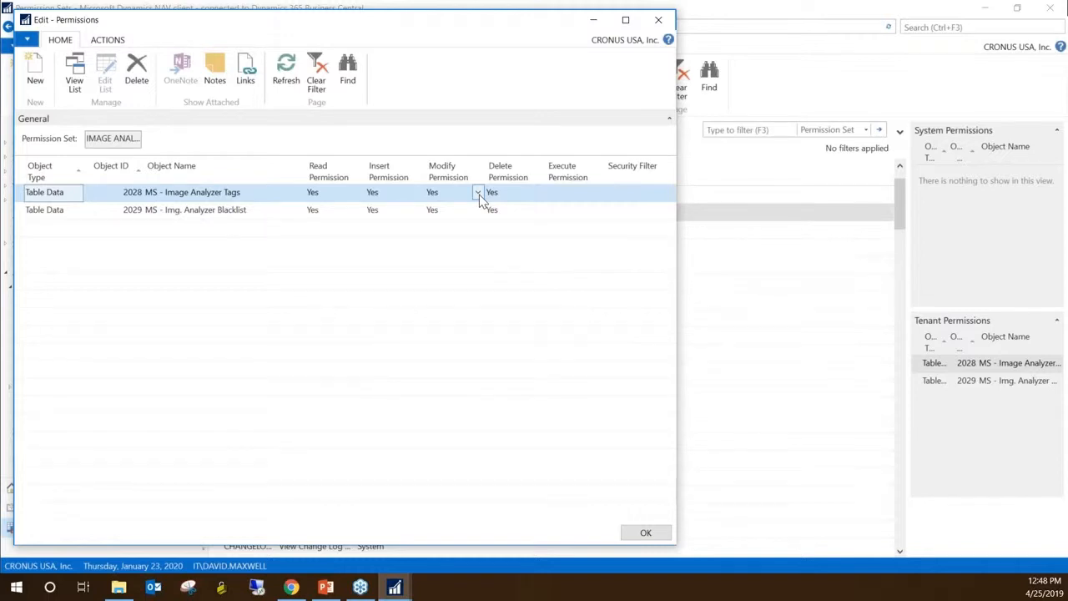
{"action": "left_click", "coordinate": [108, 40]}
{"action": "left_click", "coordinate": [59, 41]}
{"action": "left_click", "coordinate": [659, 20]}
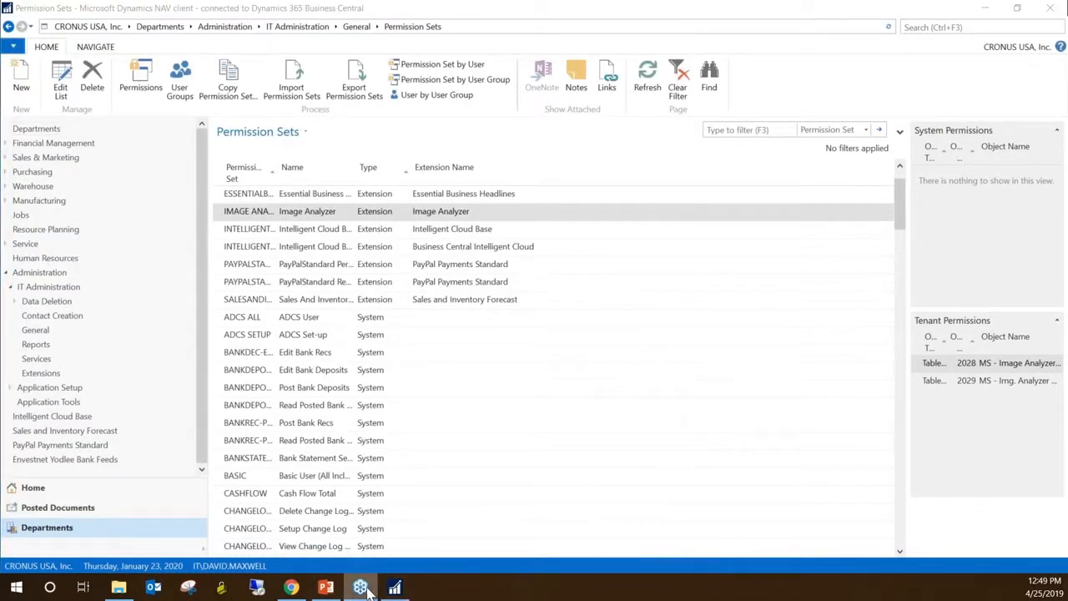
Return to the Business Central web client, search for "permission set" and open the Permission Sets page
{"action": "left_click", "coordinate": [990, 9]}
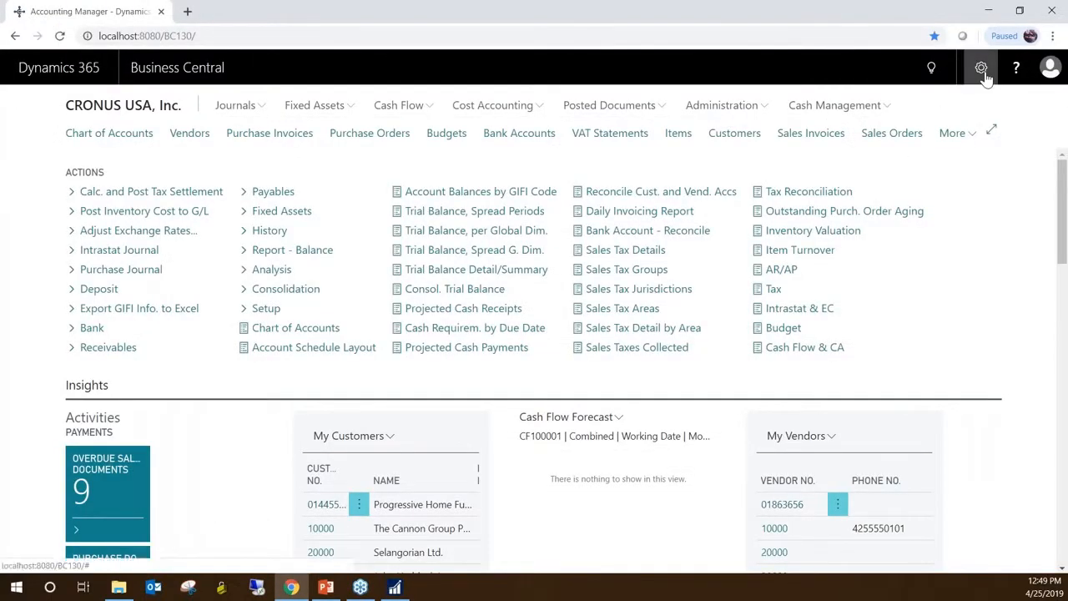
{"action": "left_click", "coordinate": [931, 67]}
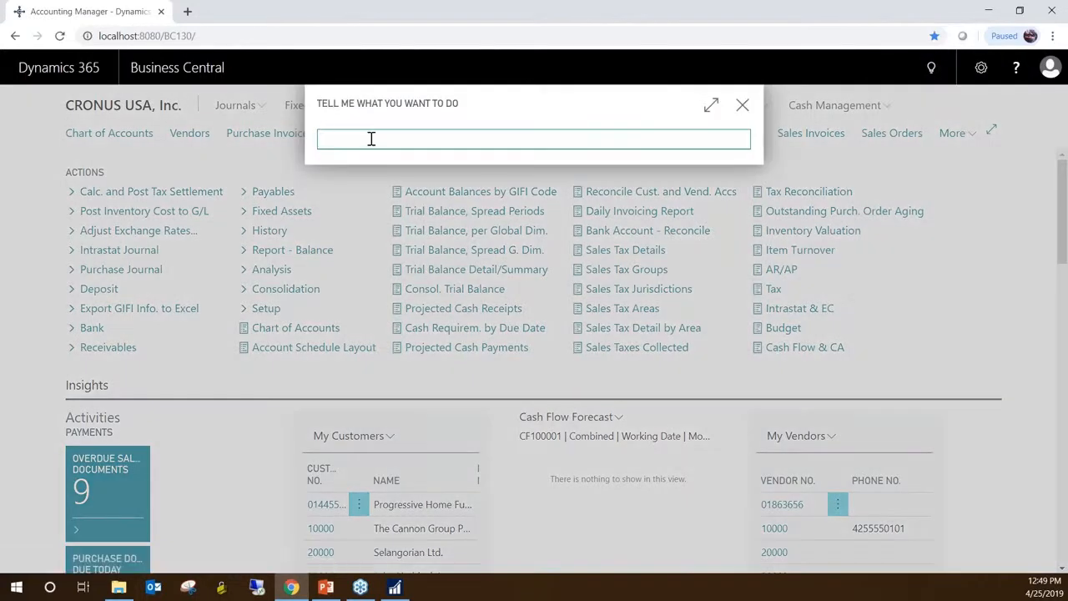
{"action": "type", "text": "permission set"}
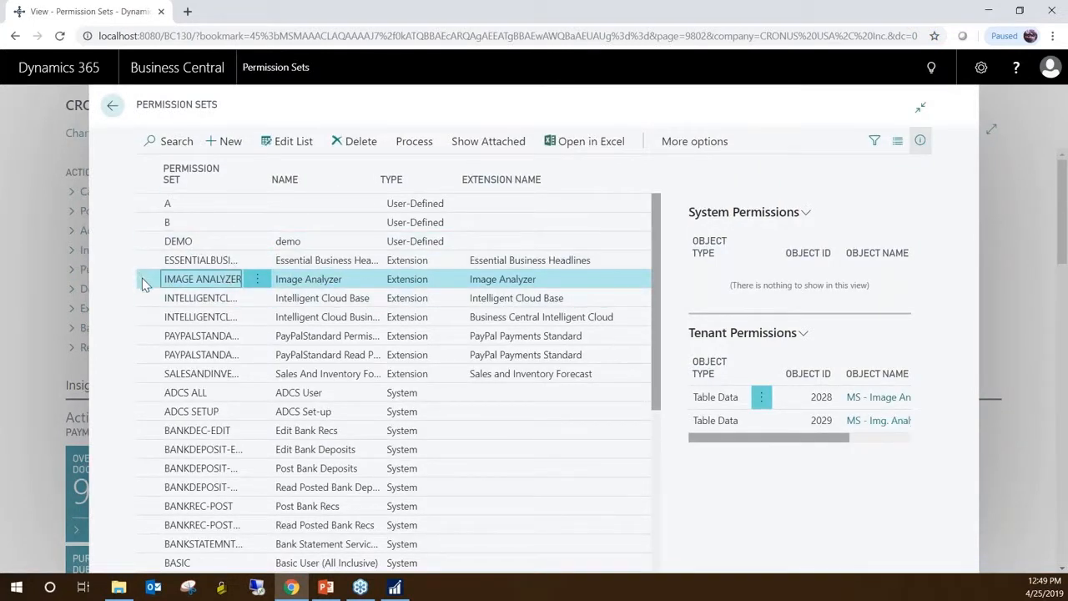
Check the system and tenant permissions of the DEMO and Business Central Intelligent Cloud permission sets
{"action": "key", "text": "Up"}
{"action": "key", "text": "Up"}
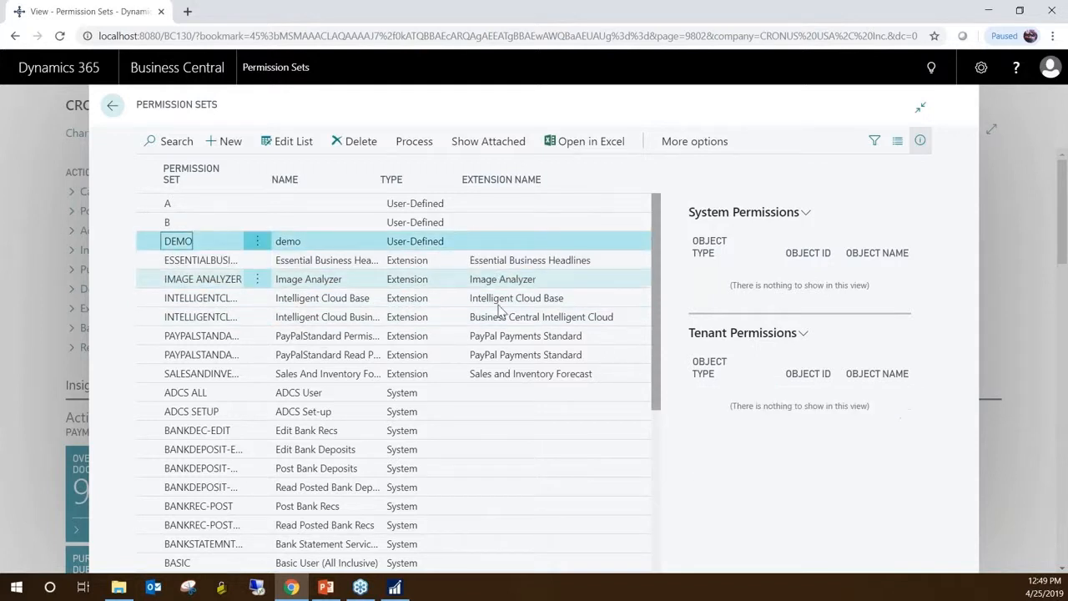
{"action": "left_click", "coordinate": [210, 317]}
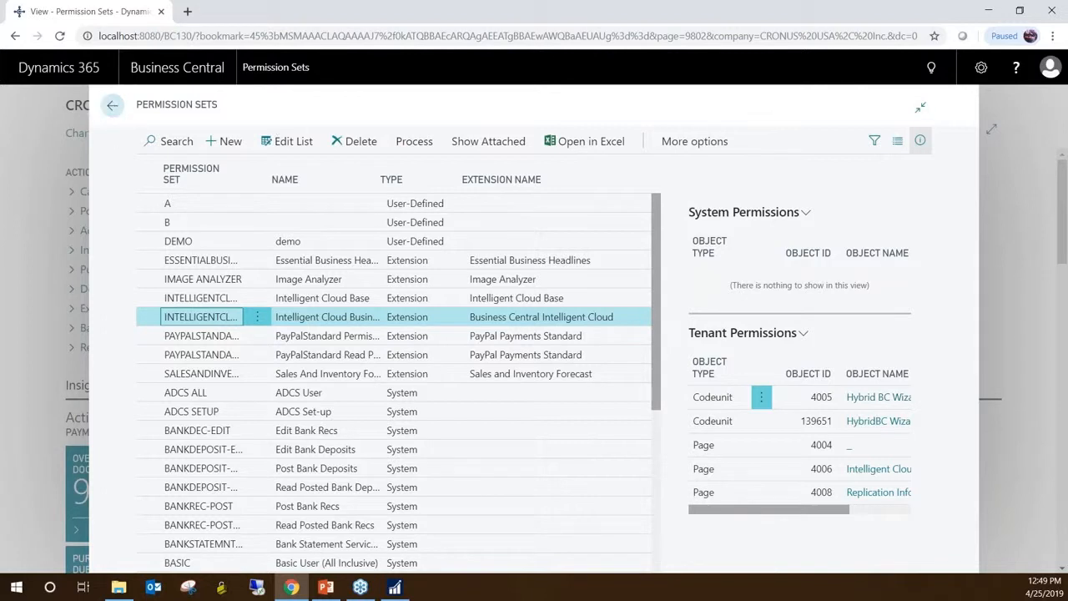
Close the Permission Sets page and switch to the PowerPoint presentation
{"action": "left_click", "coordinate": [111, 105]}
{"action": "left_click", "coordinate": [325, 587]}
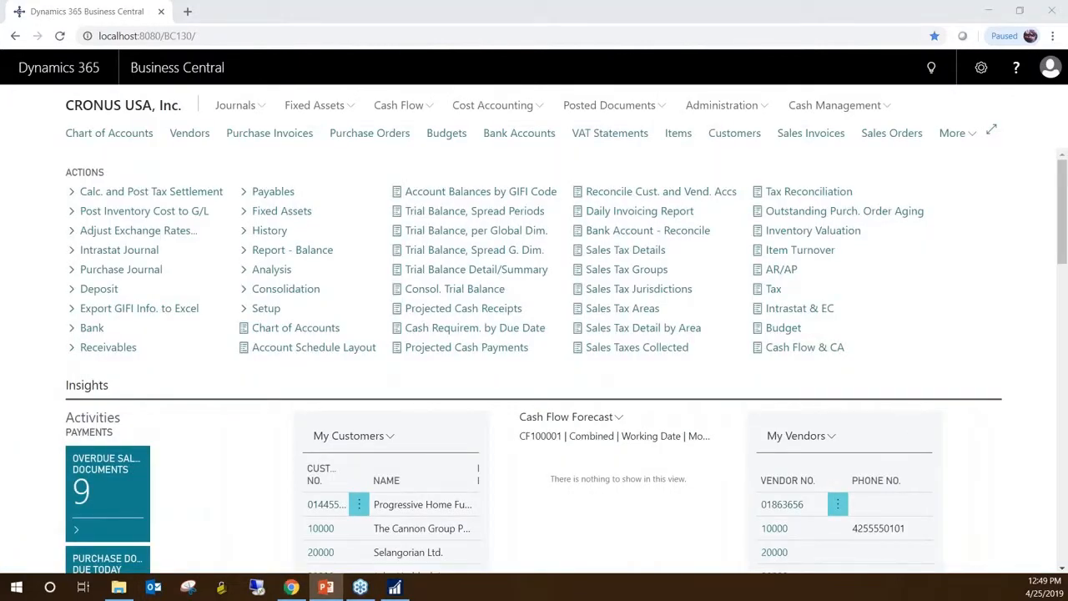